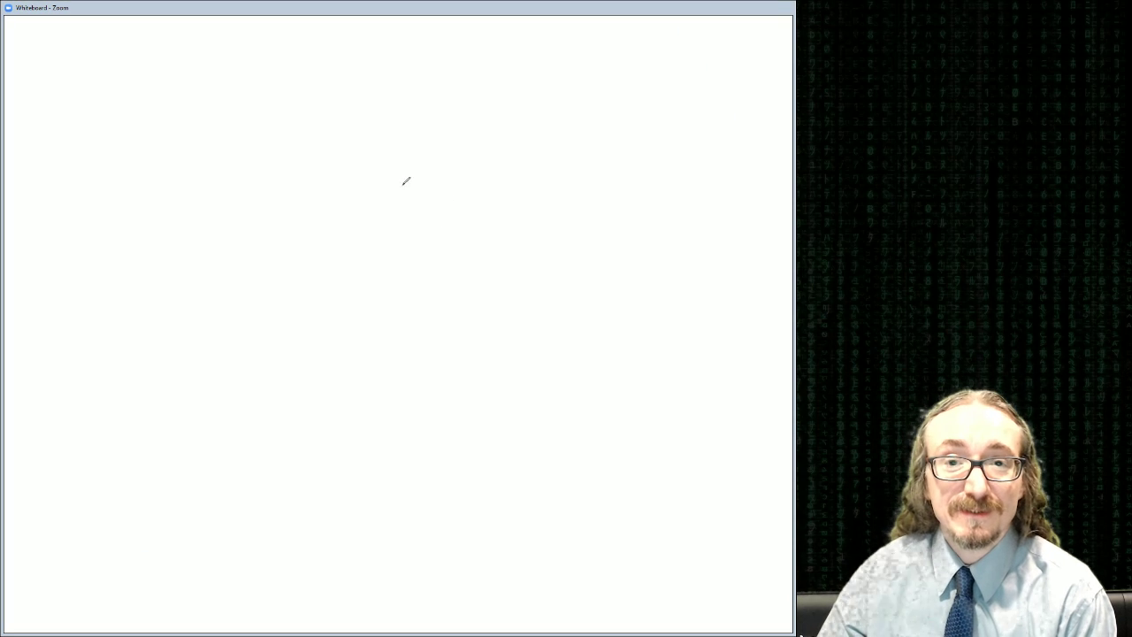
Step: Sketch a freehand scribble on the whiteboard, and close the whiteboard and the Zoom home window
mouse_move(392, 183)
left_mouse_down()
mouse_move(273, 228)
mouse_move(457, 300)
left_mouse_up()
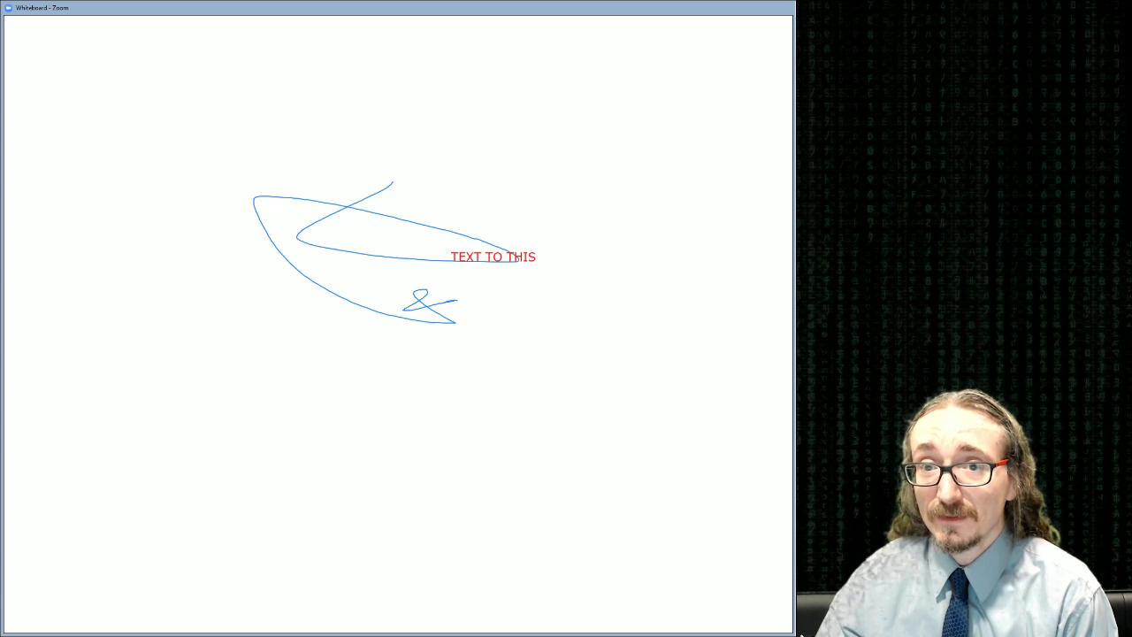
left_click(788, 8)
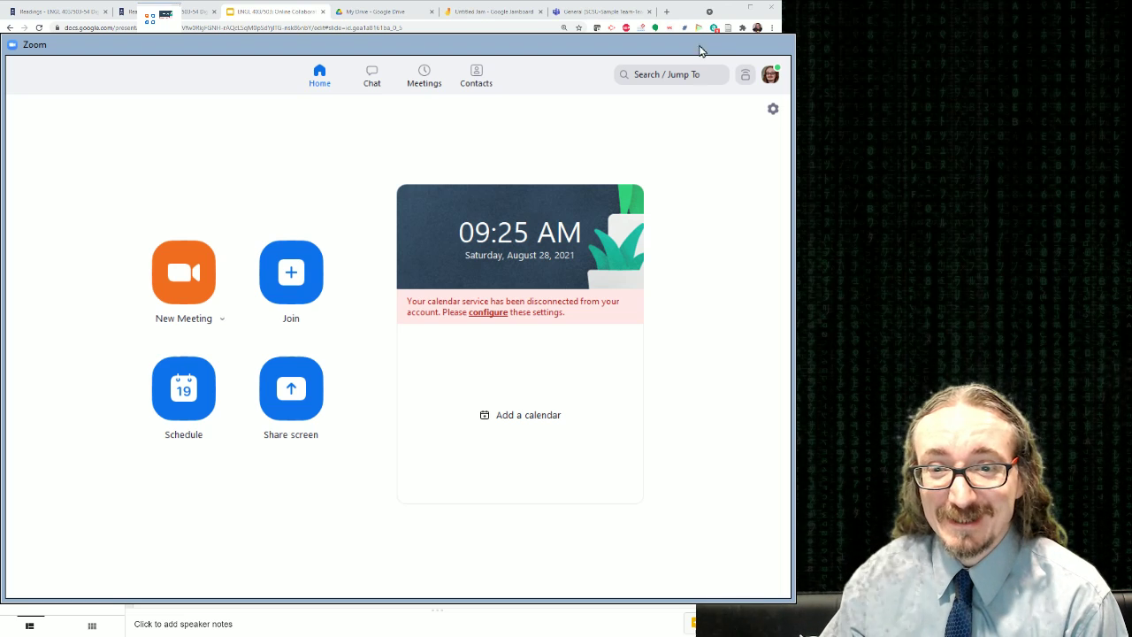
left_click(769, 51)
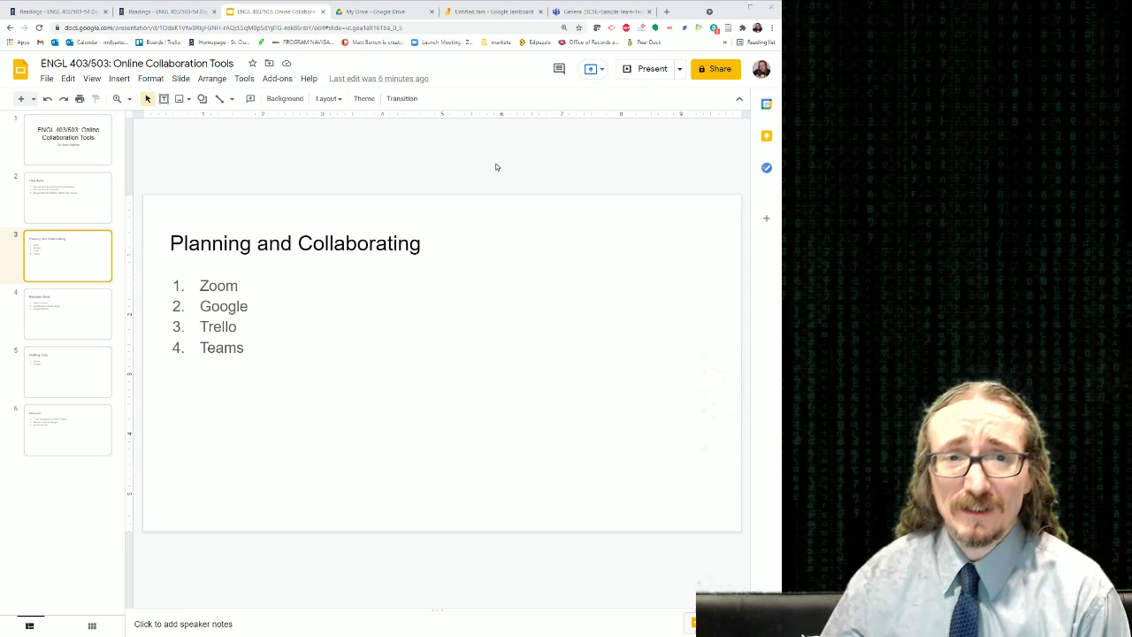
Step: Examine My Drive's options for creating new items and return to the Online Collaboration Tools presentation
left_click(386, 15)
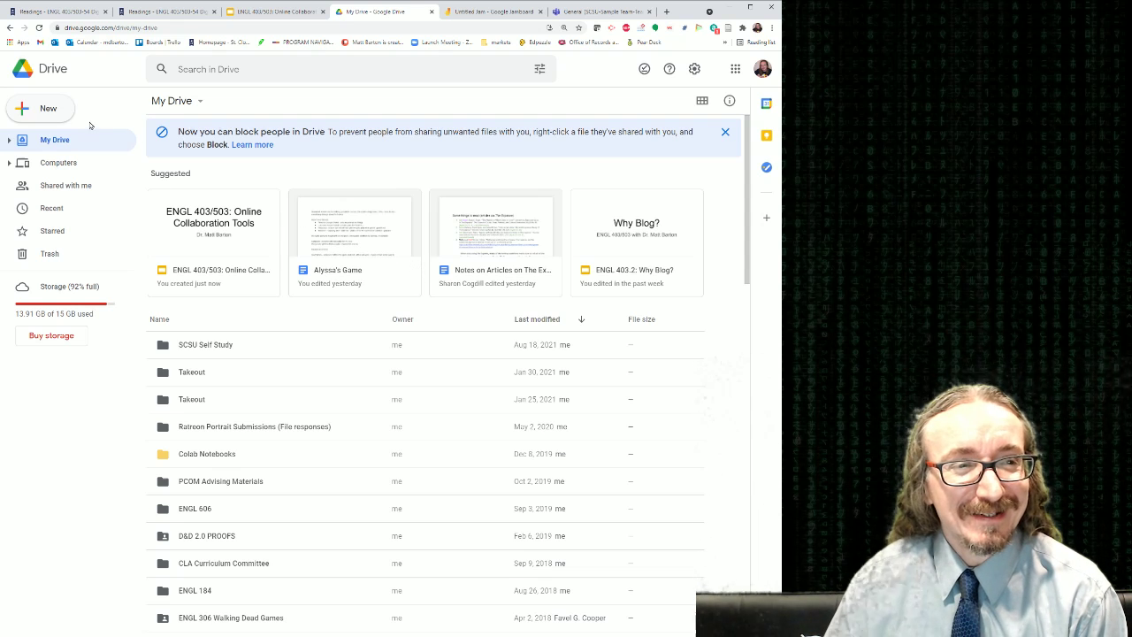
left_click(31, 110)
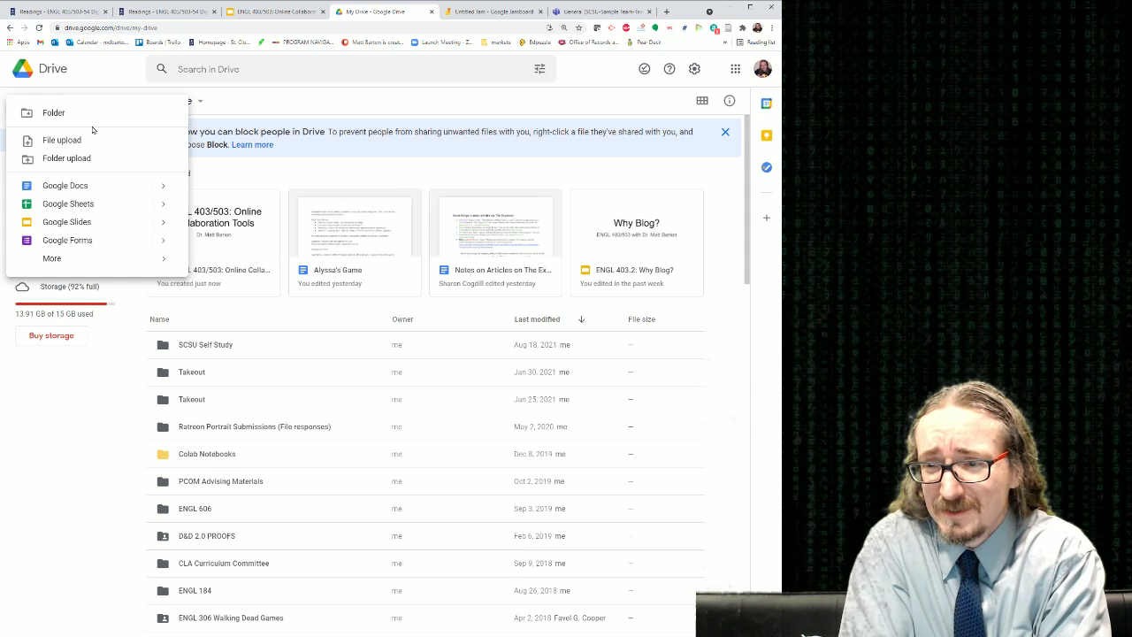
left_click(63, 413)
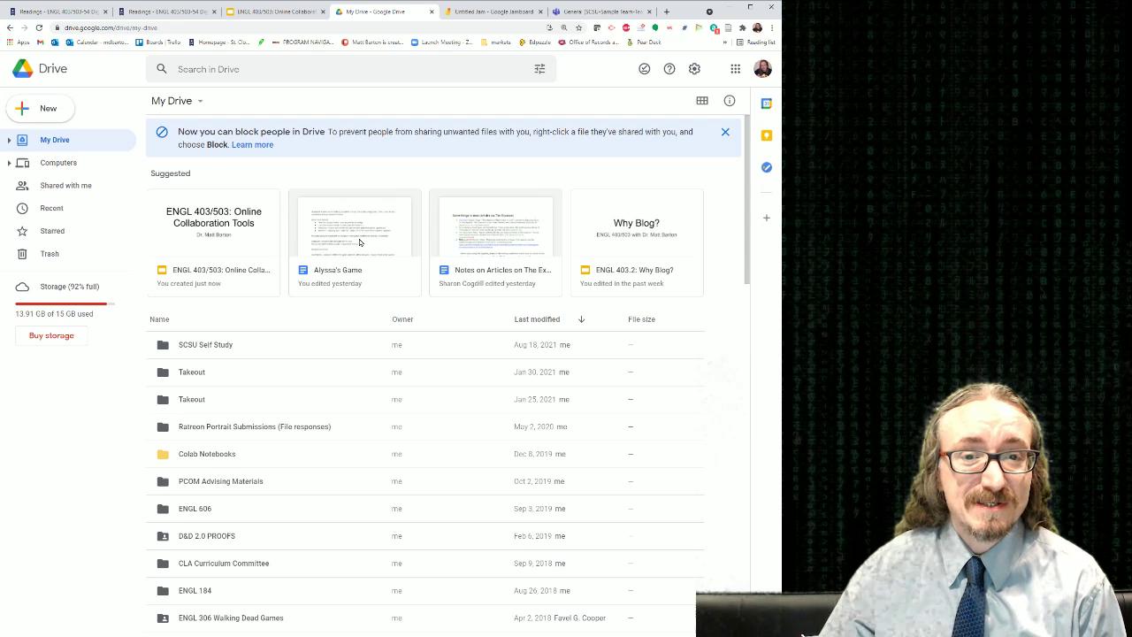
left_click(598, 232)
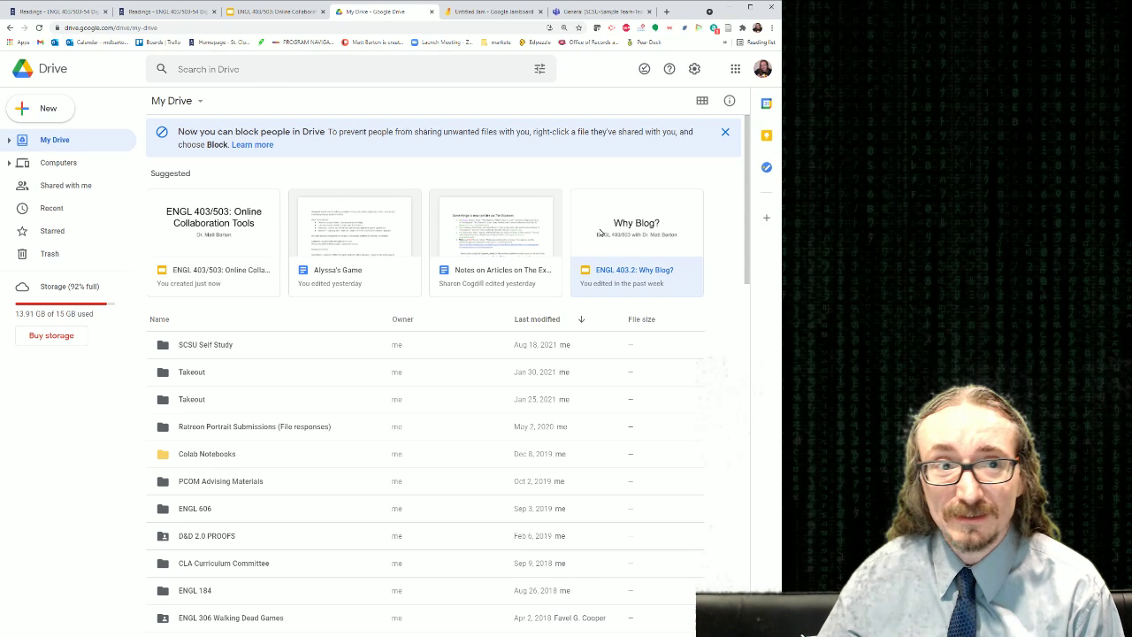
left_click(269, 18)
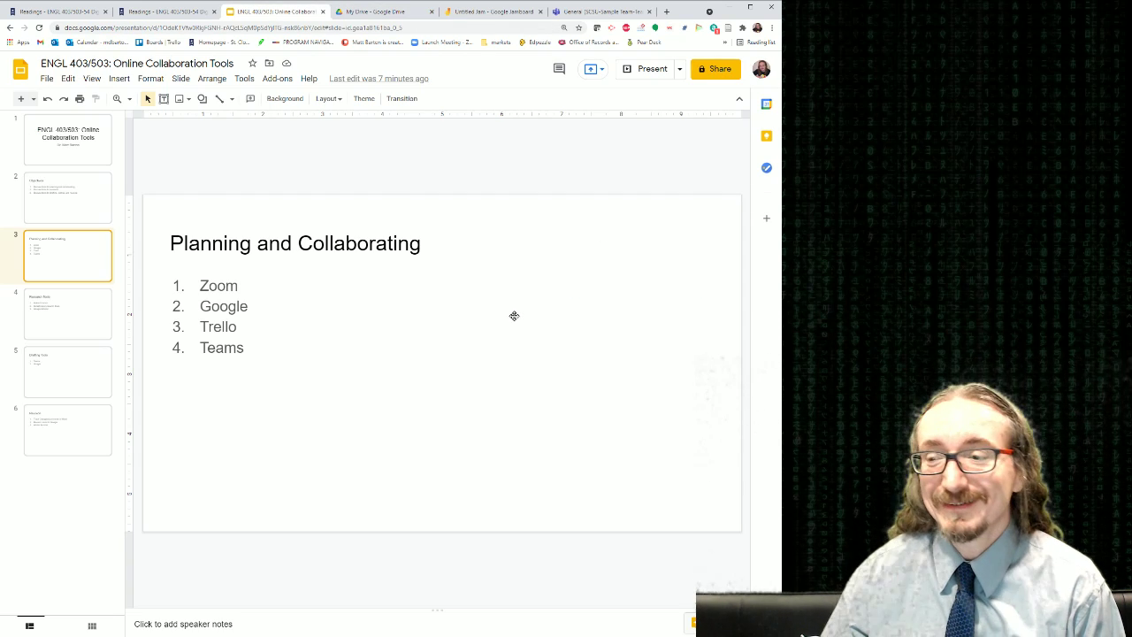
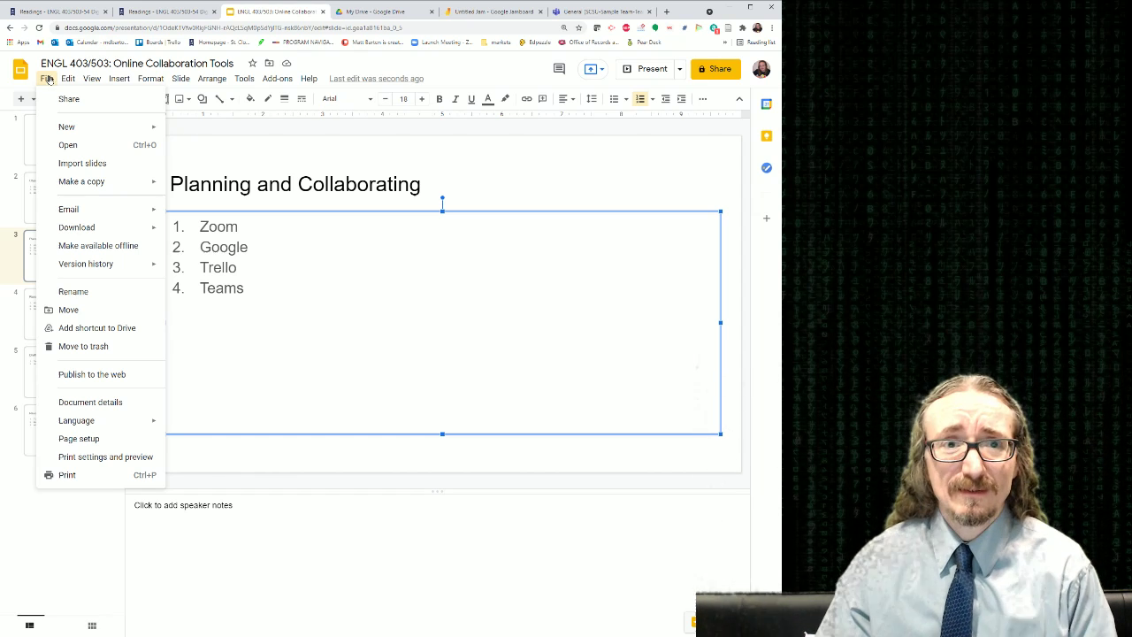
Step: Open the document "Notes on Articles on The Expanse" from the suggested files in My Drive
left_click(365, 12)
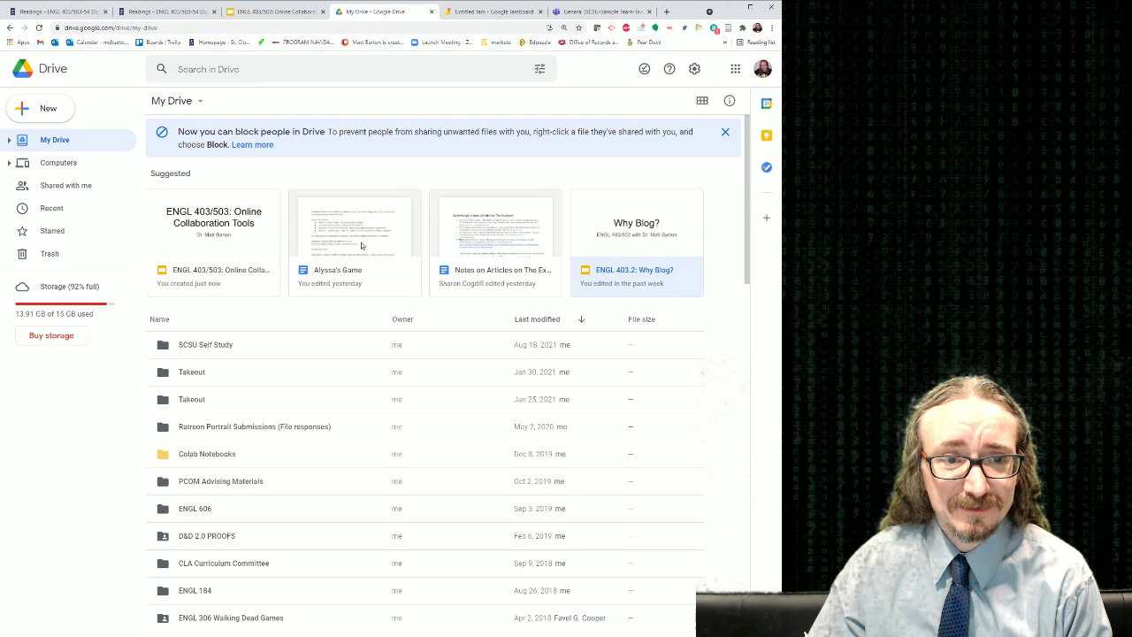
double_click(455, 242)
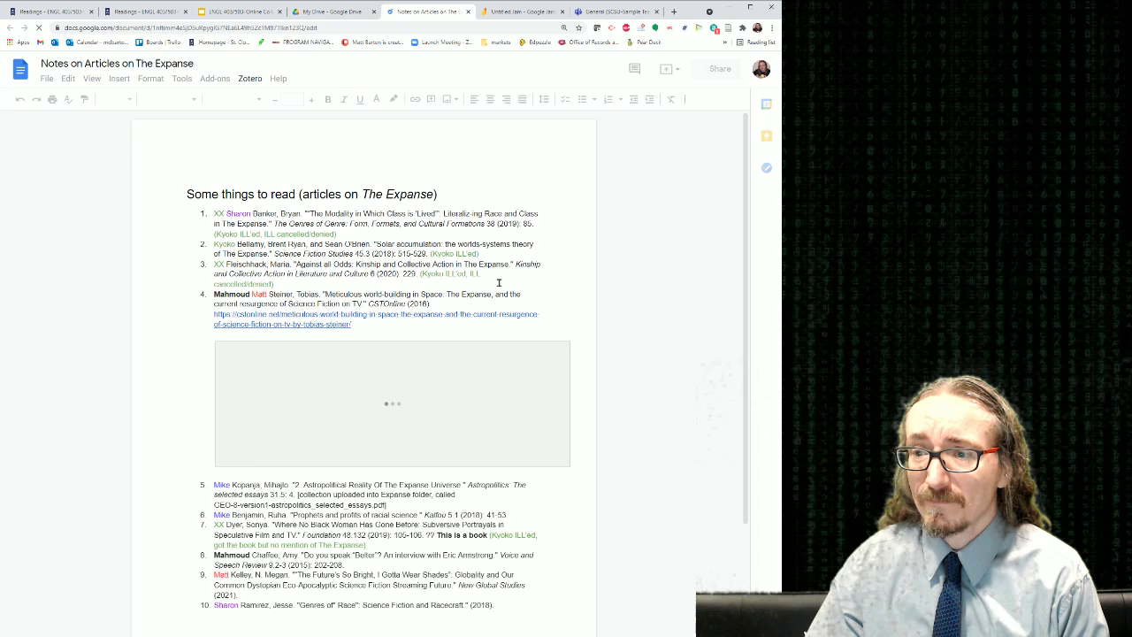
left_click(418, 243)
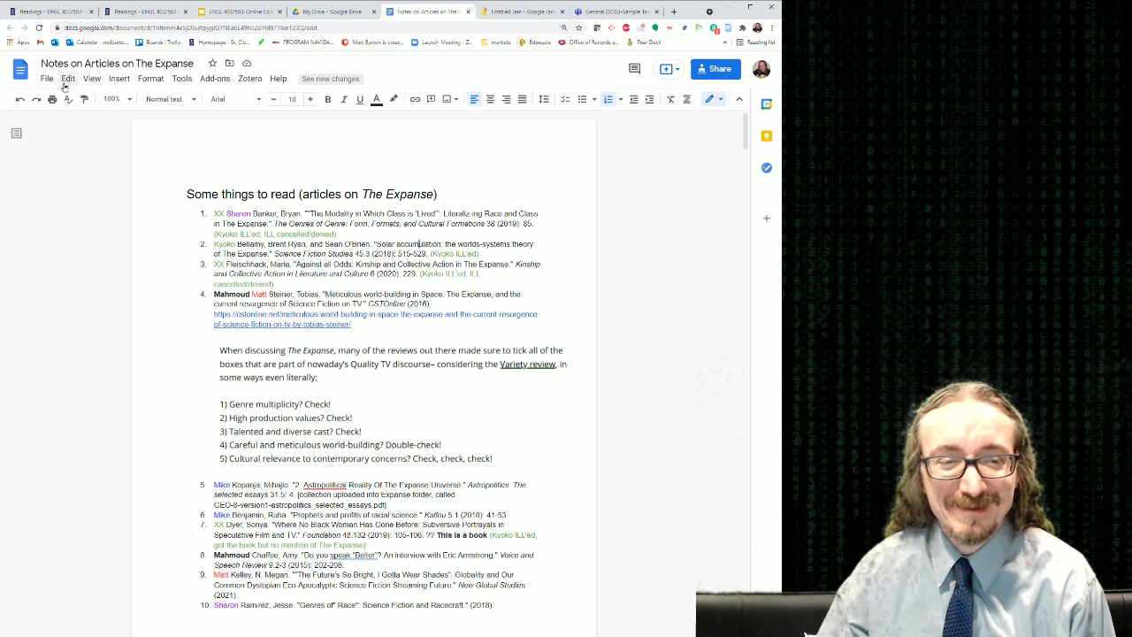
Step: Review the document's version history with the named-versions filter on and off, and return to editing
left_click(46, 82)
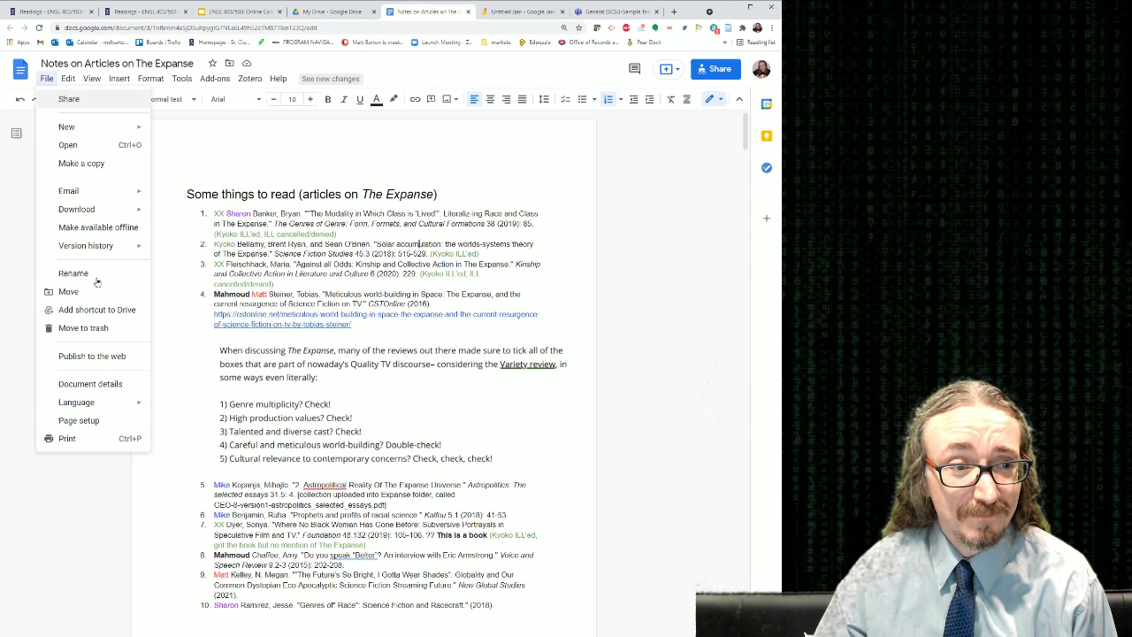
mouse_move(103, 245)
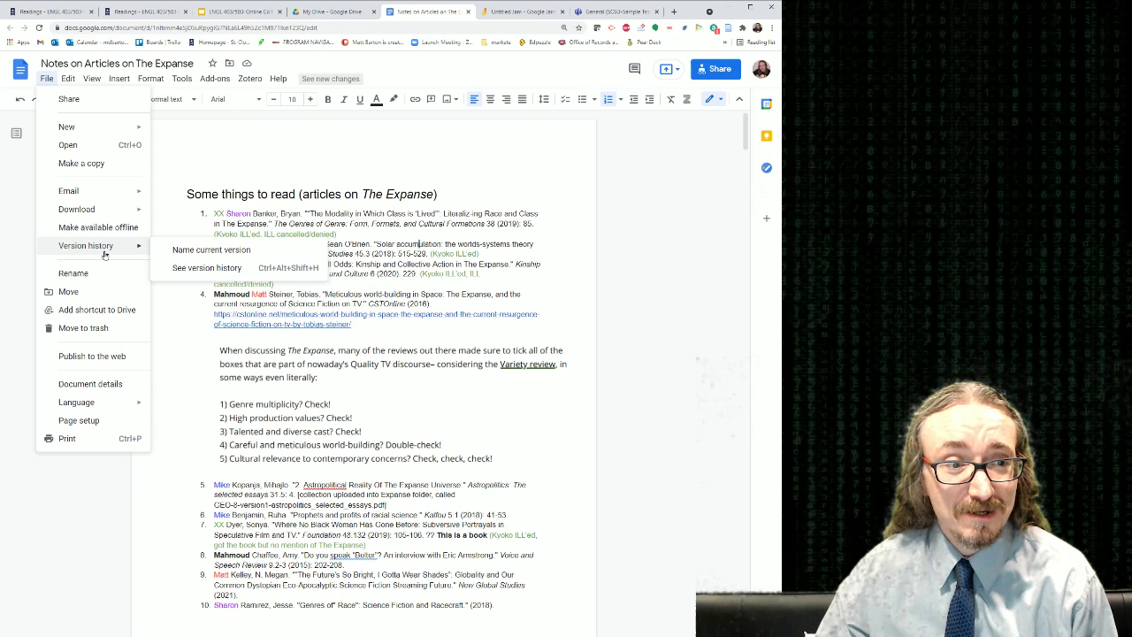
left_click(242, 269)
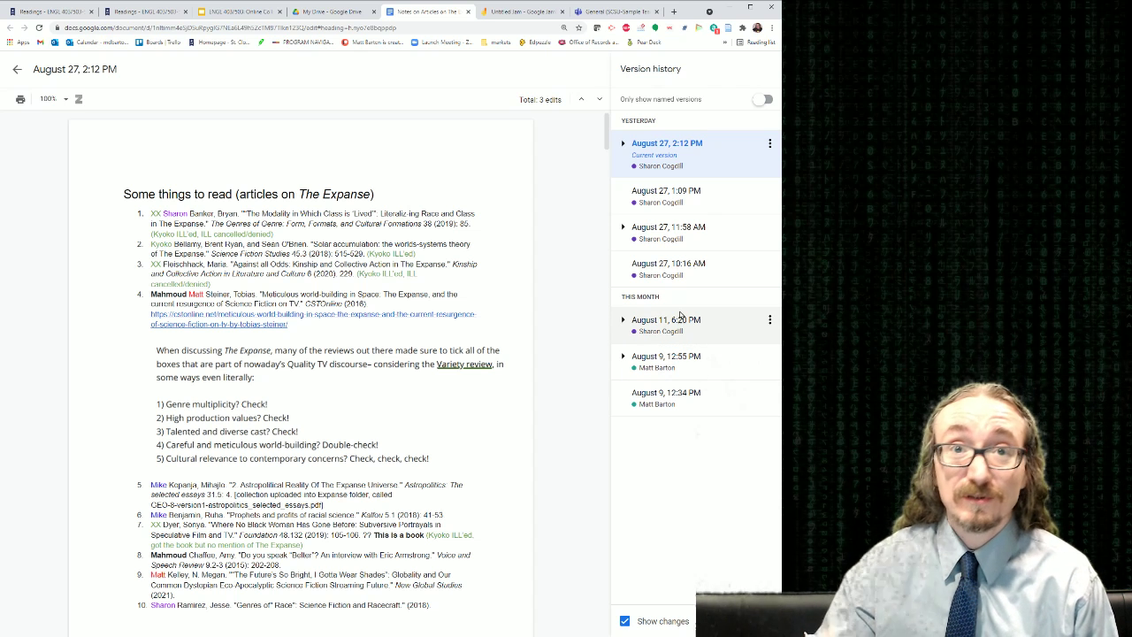
left_click(766, 100)
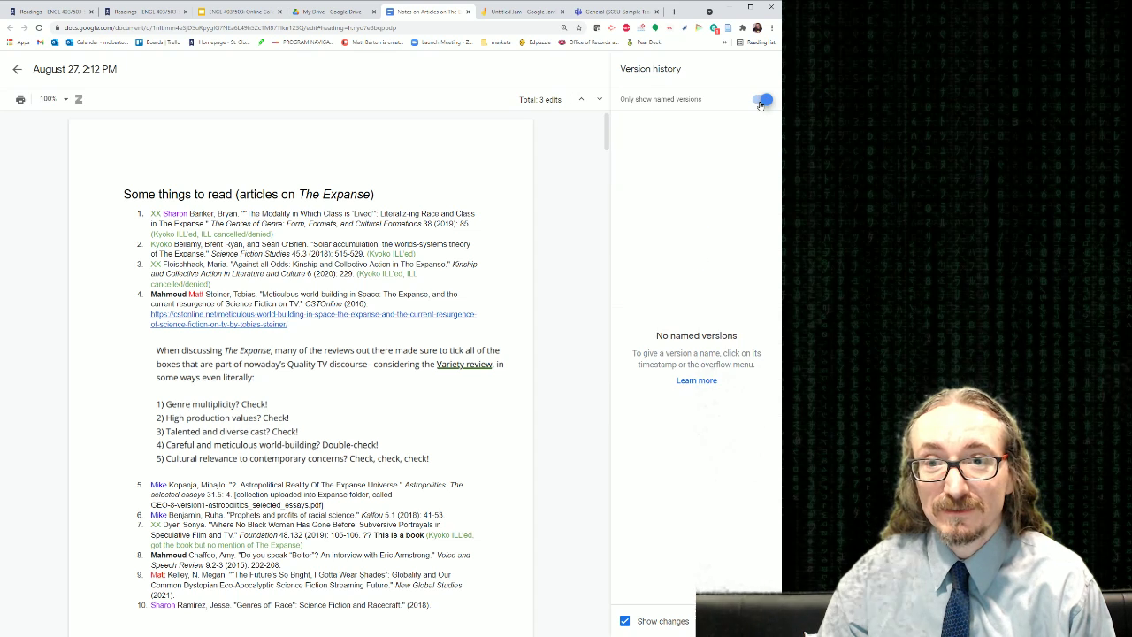
left_click(763, 100)
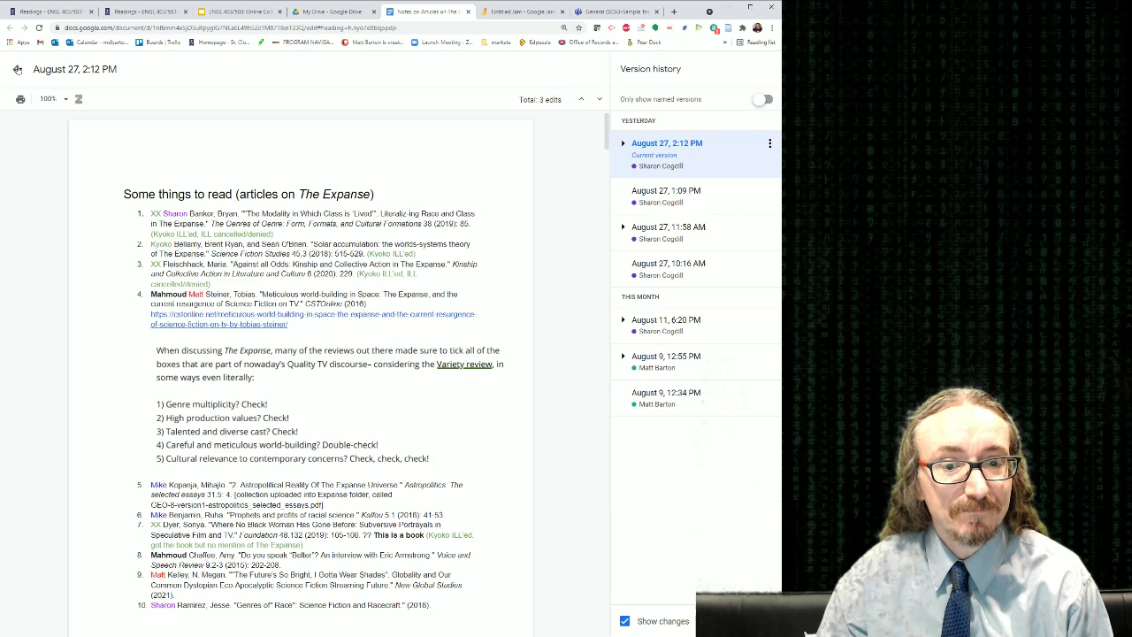
left_click(17, 69)
Step: Name the document's current version as the version before the presenter's big edits and save the name
left_click(48, 80)
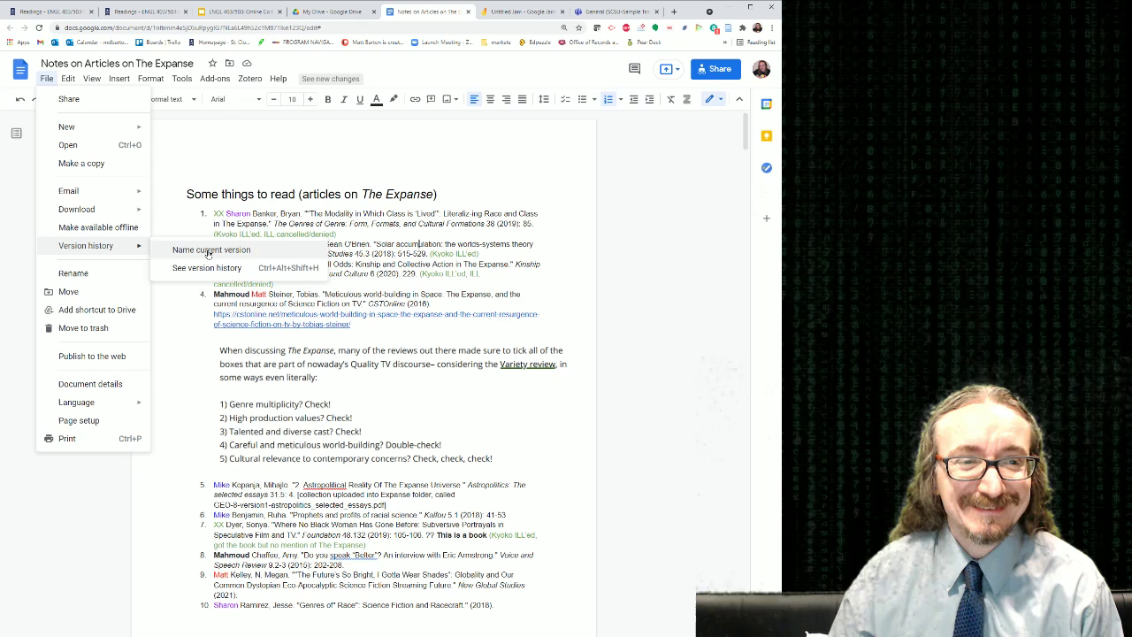
left_click(206, 252)
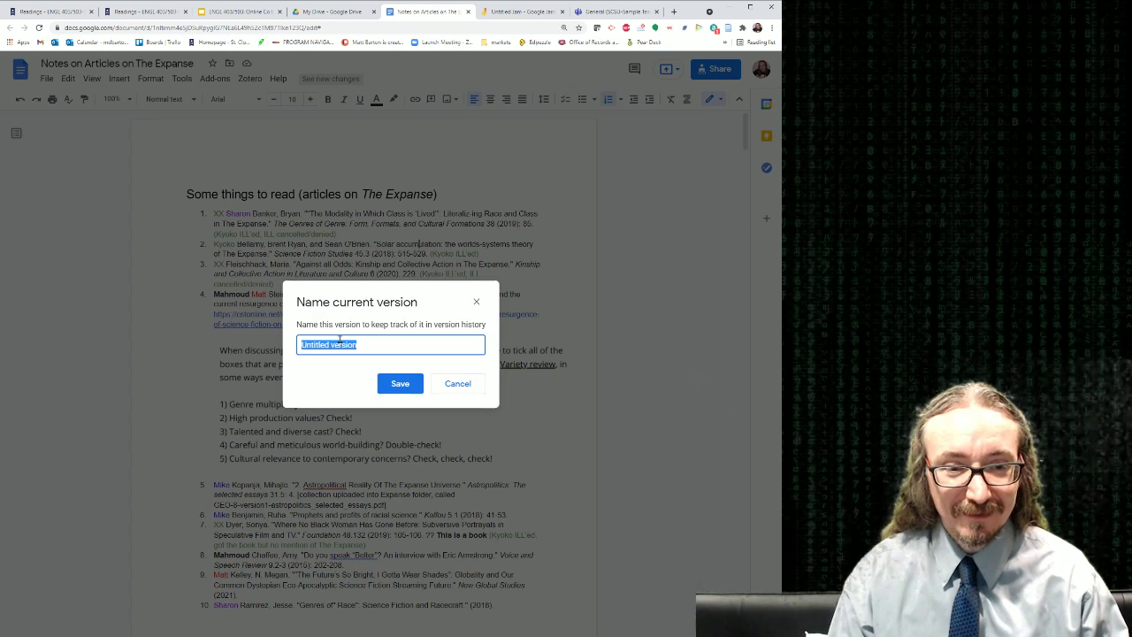
type("Version before Matt's E")
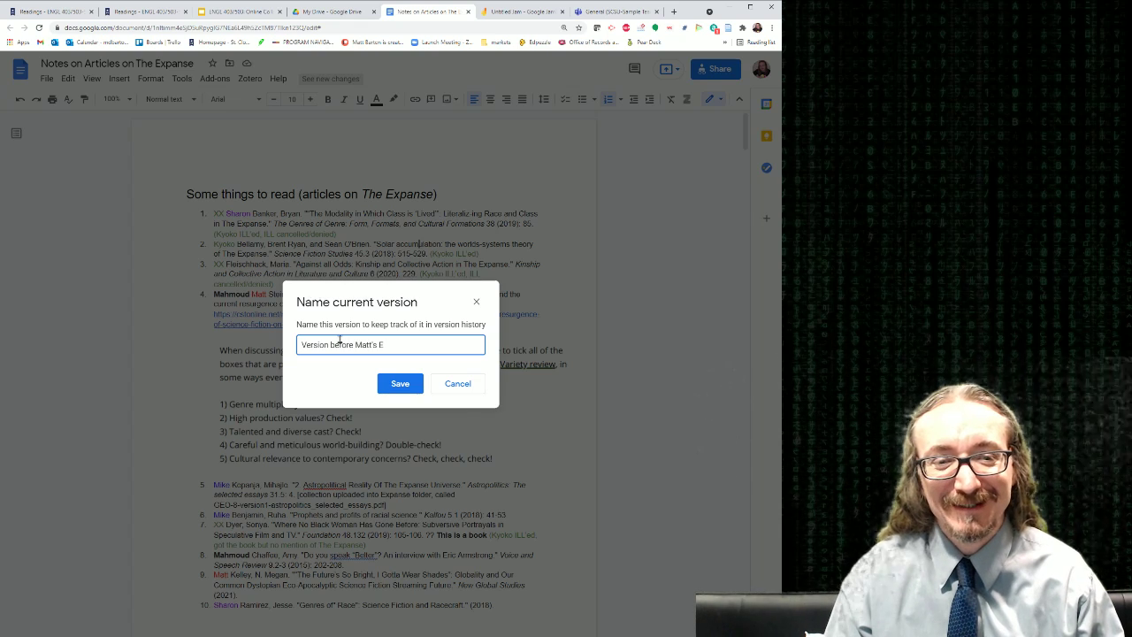
key("BackSpace")
type("Big Edits")
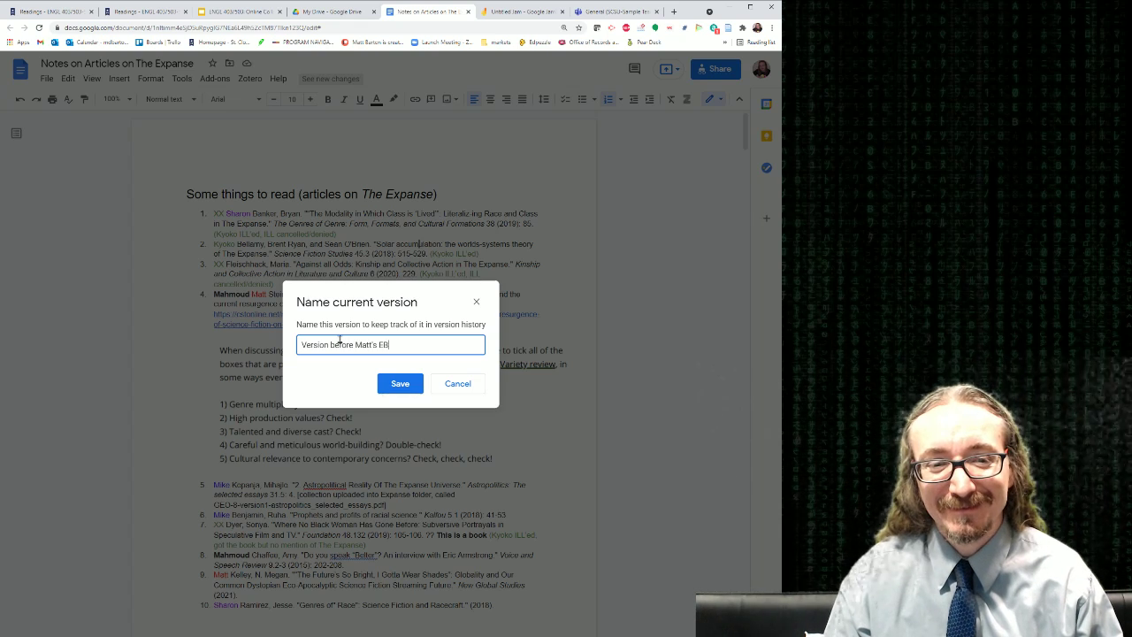
left_click(400, 384)
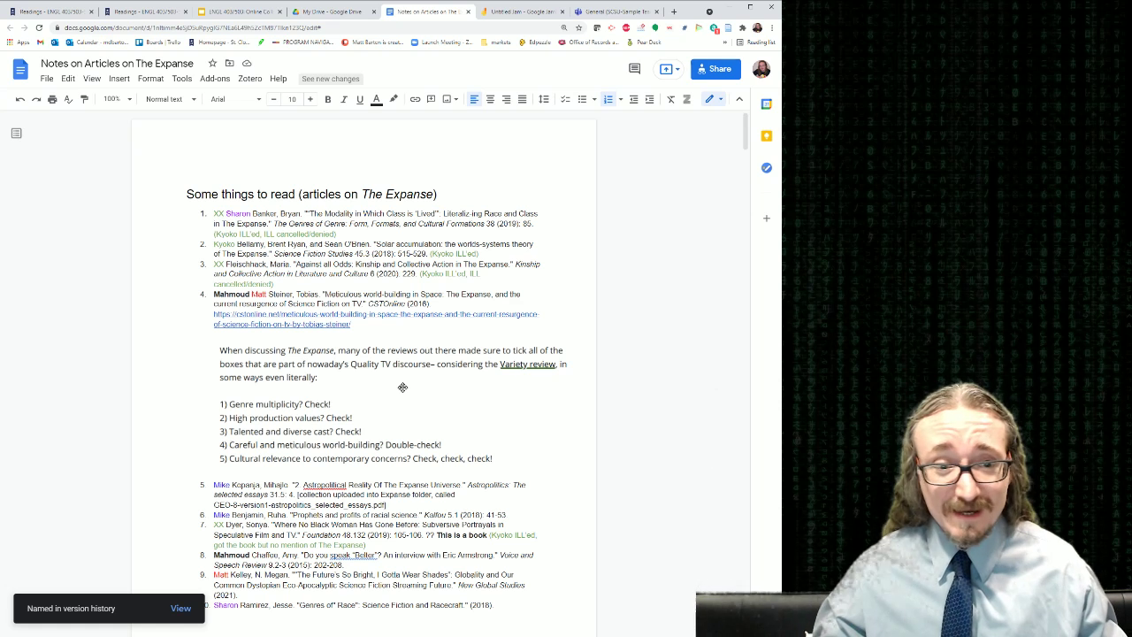
Step: View the version history limited to named versions and return to the document
left_click(46, 79)
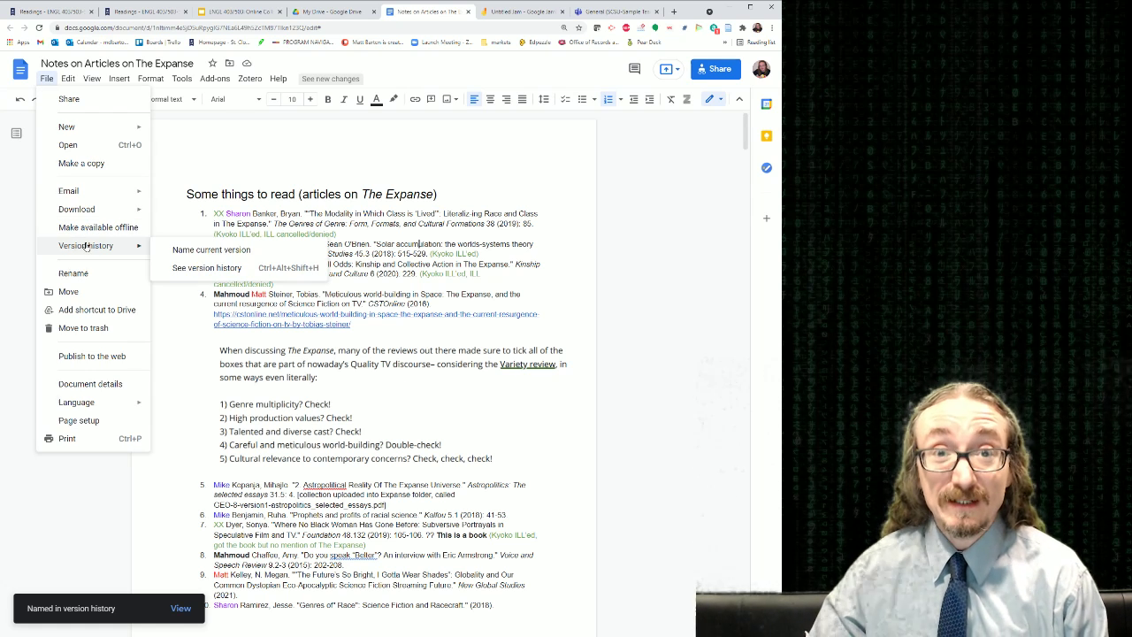
left_click(195, 267)
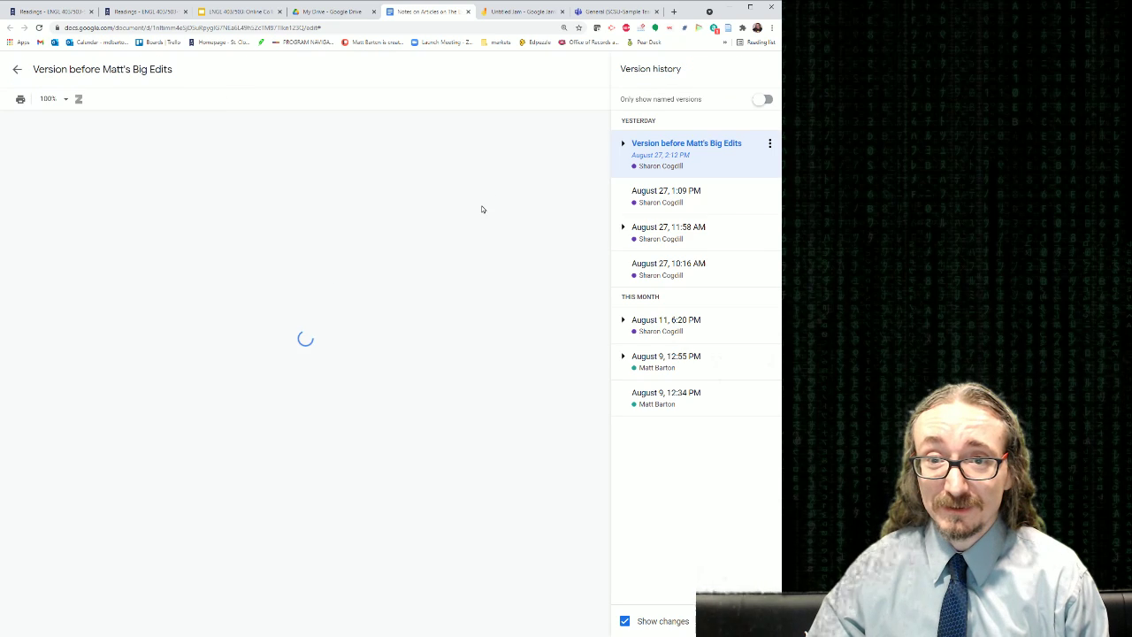
left_click(767, 100)
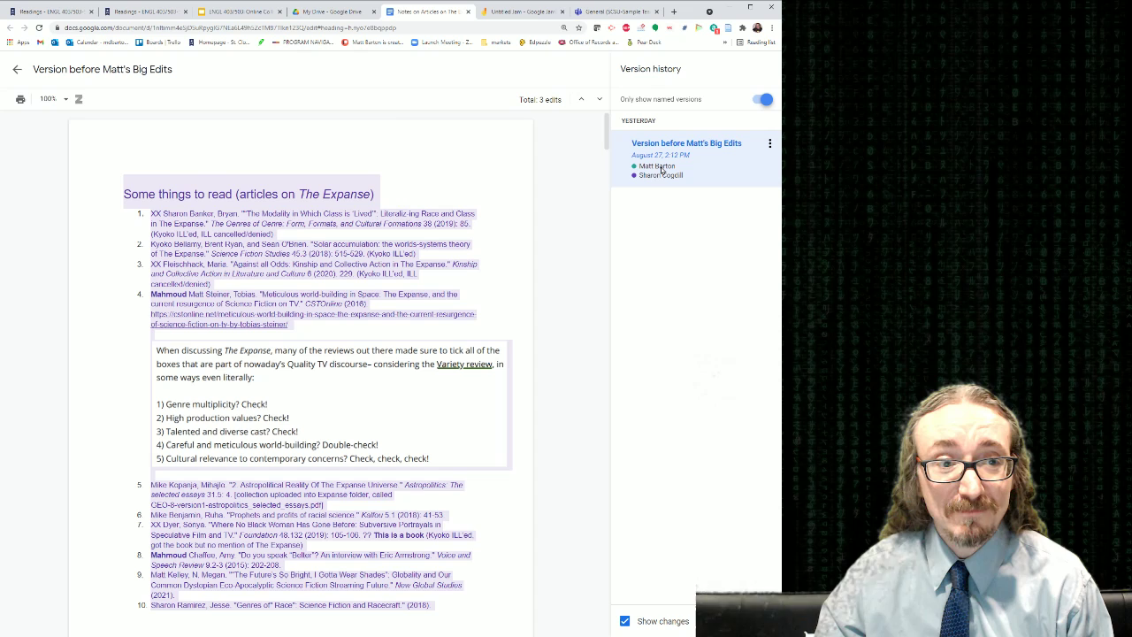
left_click(18, 72)
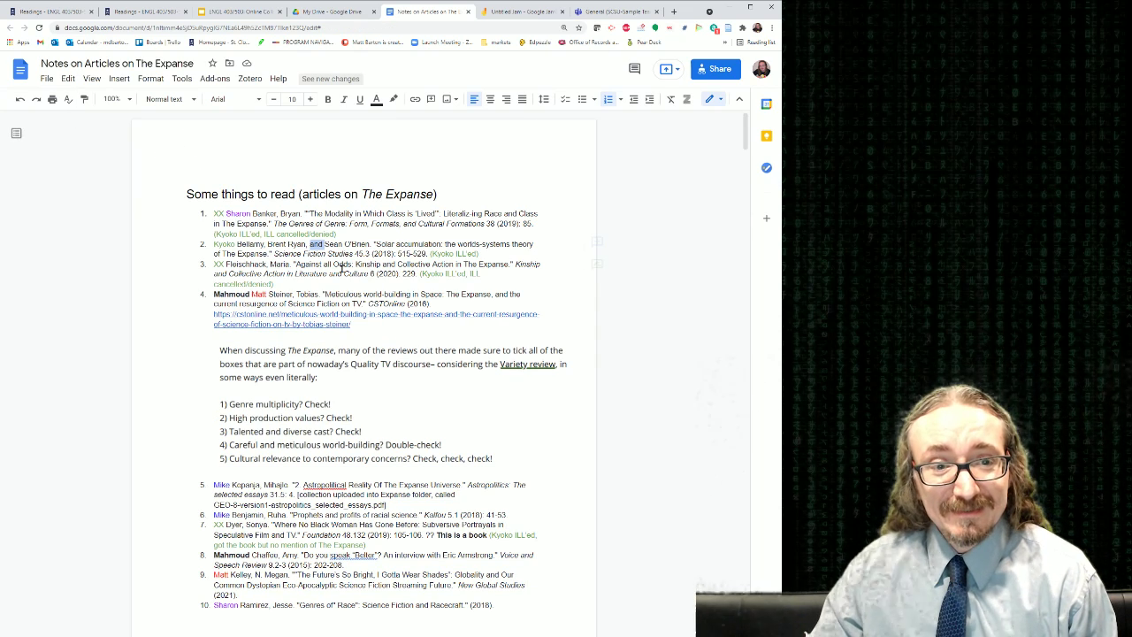
Step: Inspect the earlier versions from August 9, 12:55 PM and August 11, 6:20 PM, and return to the current document
left_click(46, 79)
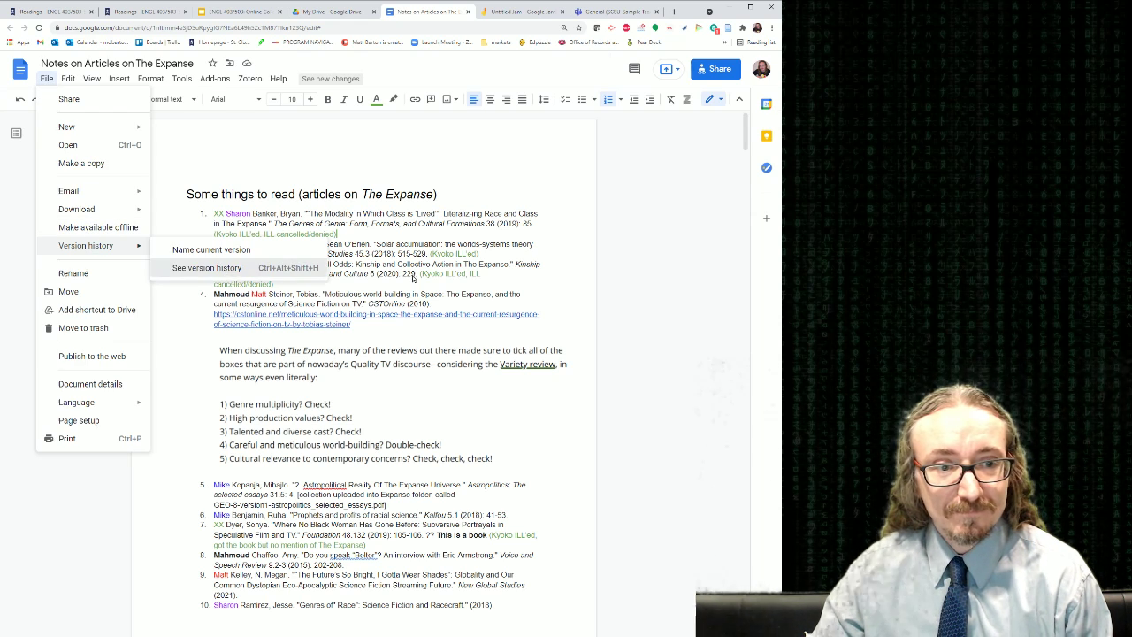
left_click(228, 269)
left_click(665, 230)
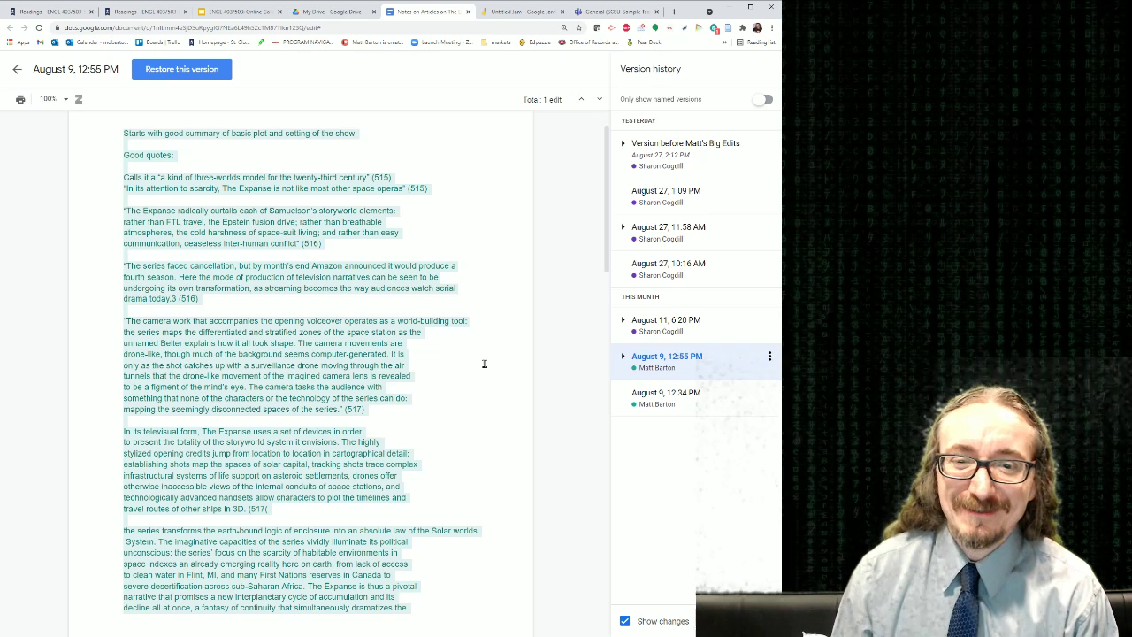
left_click(667, 320)
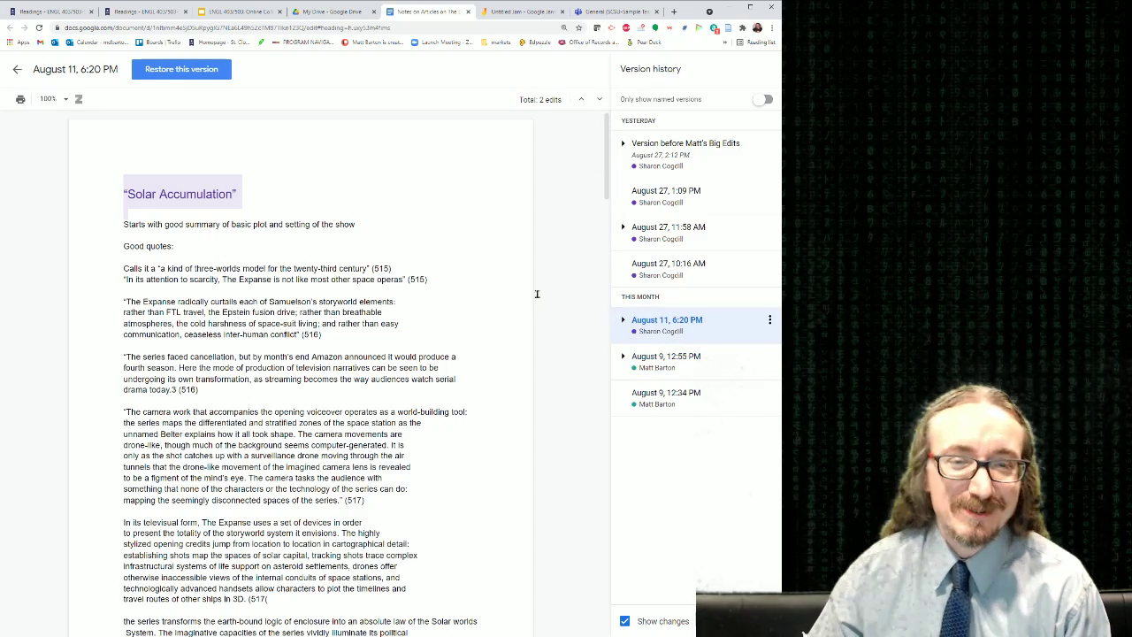
scroll(451, 318, "down", 4)
scroll(440, 312, "down", 5)
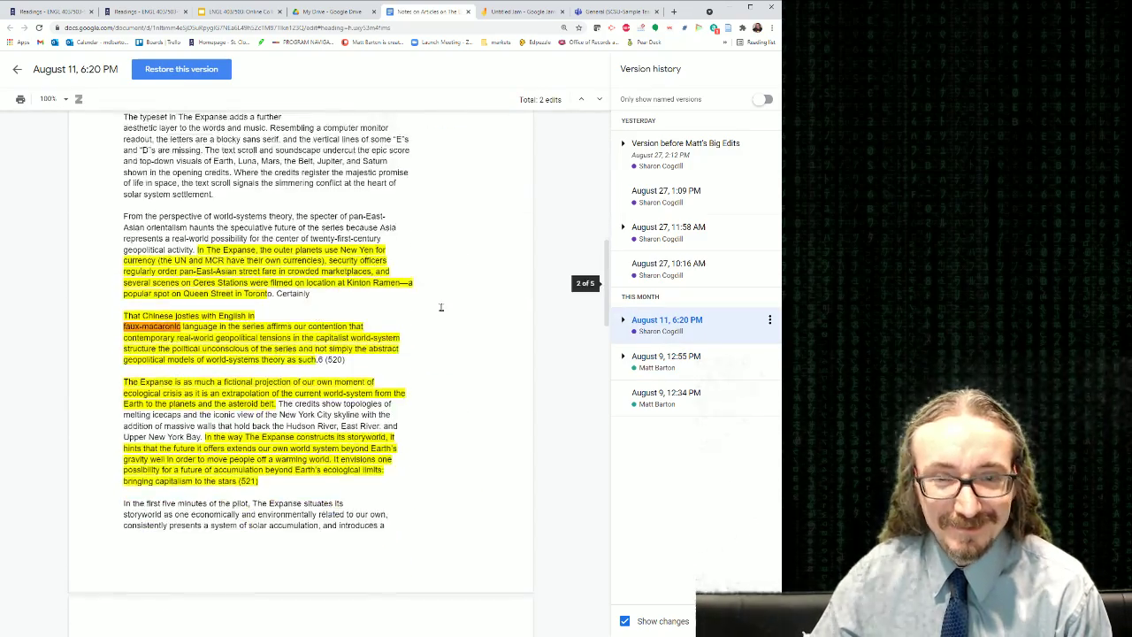
scroll(440, 311, "up", 4)
left_click(17, 69)
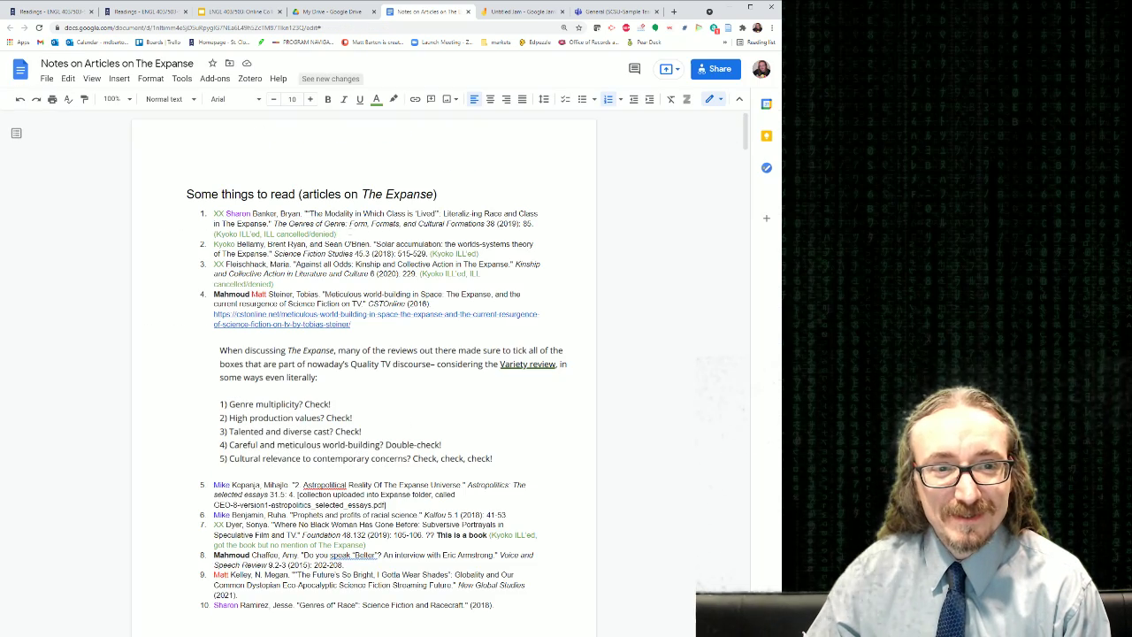
Step: Add the comment "Nice article" to the whole first entry of the reading list
triple_click(335, 233)
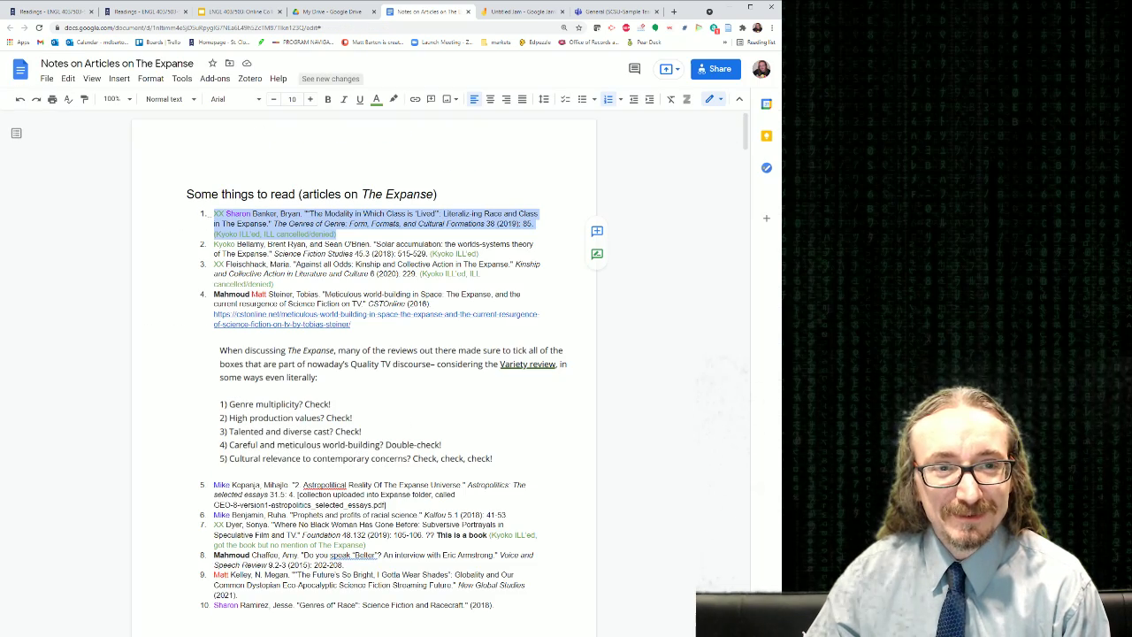
left_click(433, 101)
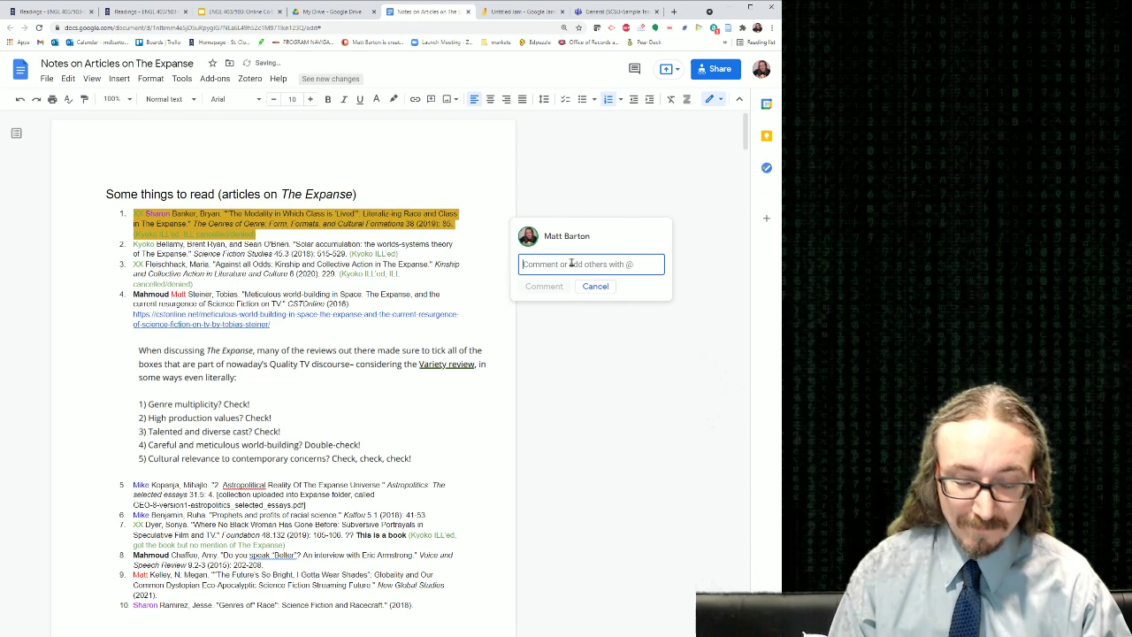
type("Nice article")
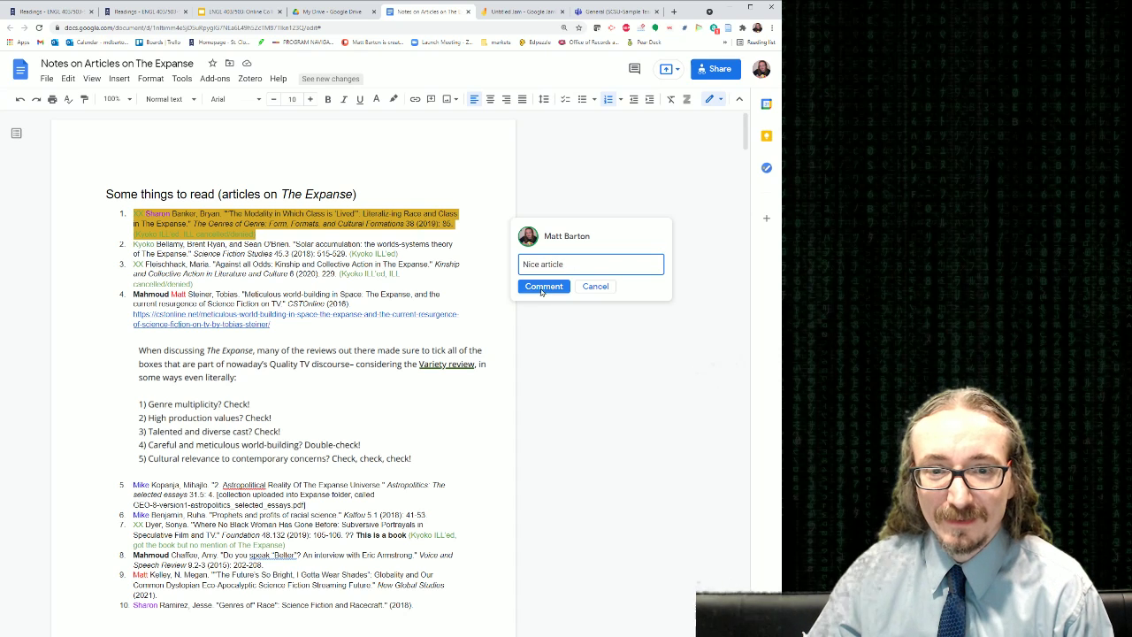
left_click(543, 286)
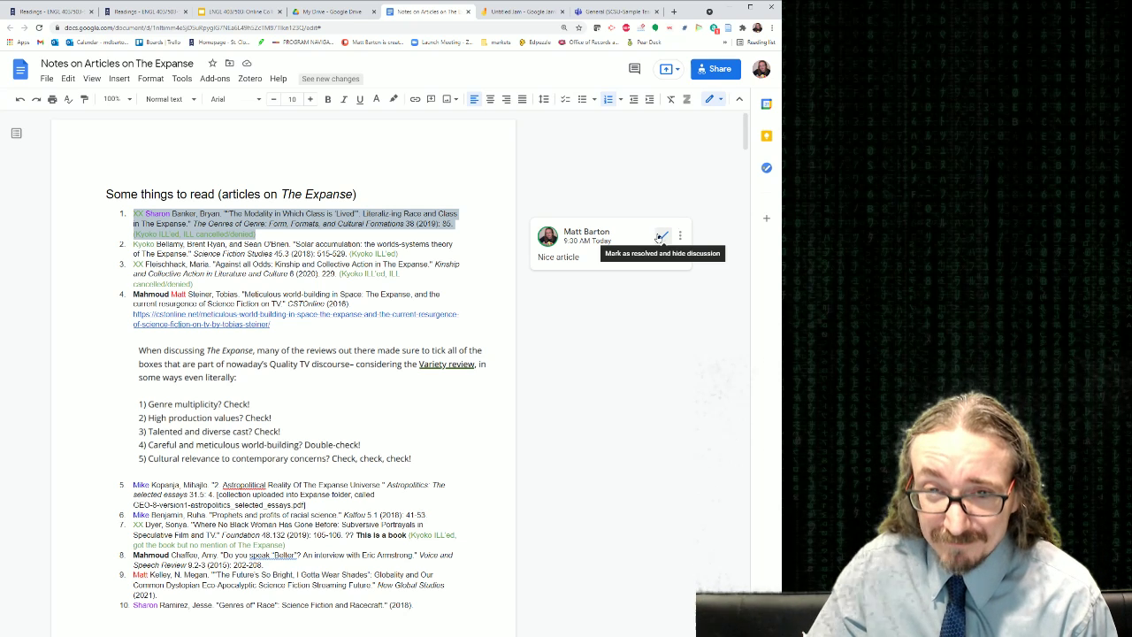
Step: Check the available options for the "Nice article" comment and mark the comment as resolved
left_click(680, 236)
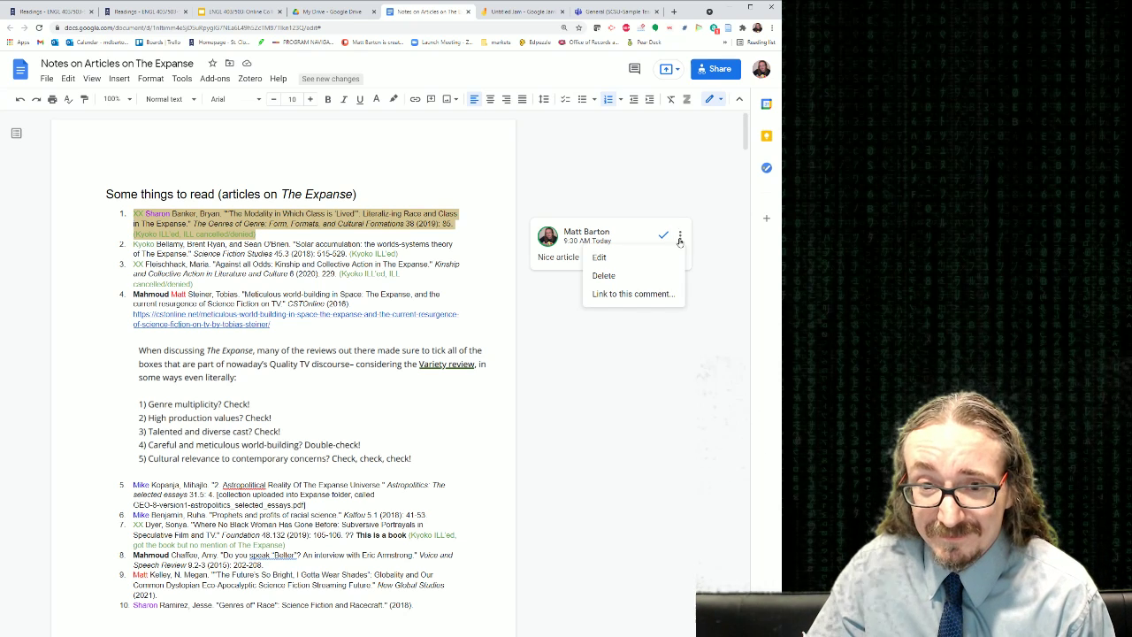
left_click(556, 262)
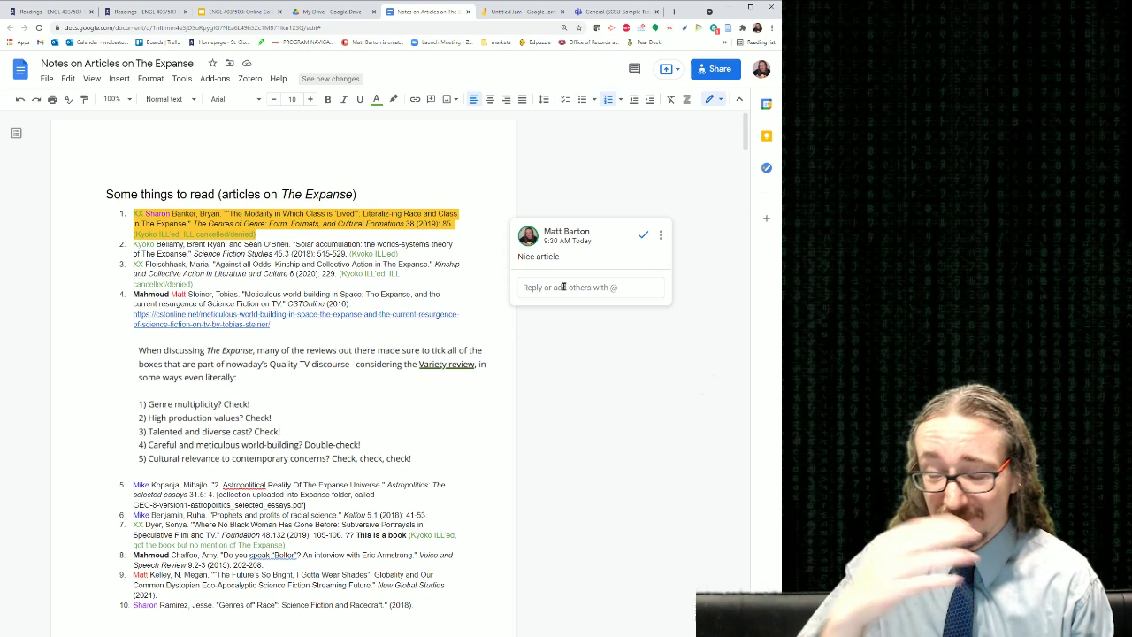
left_click(644, 235)
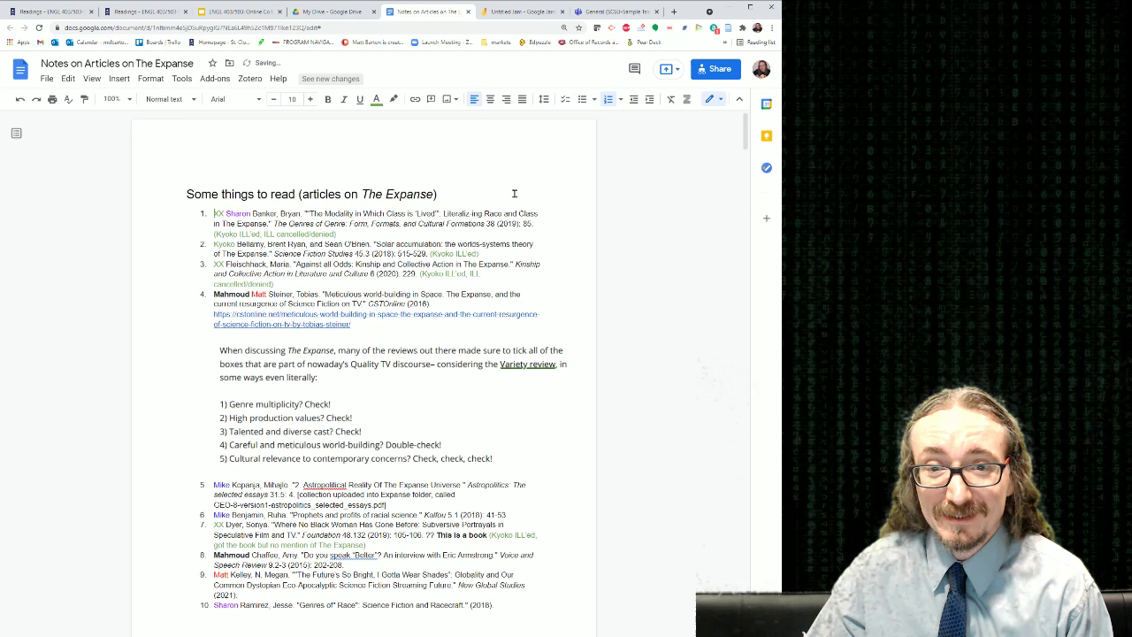
Step: View the options for presenting the document to a meeting and go to the Online Collaboration Tools slides
left_click(675, 70)
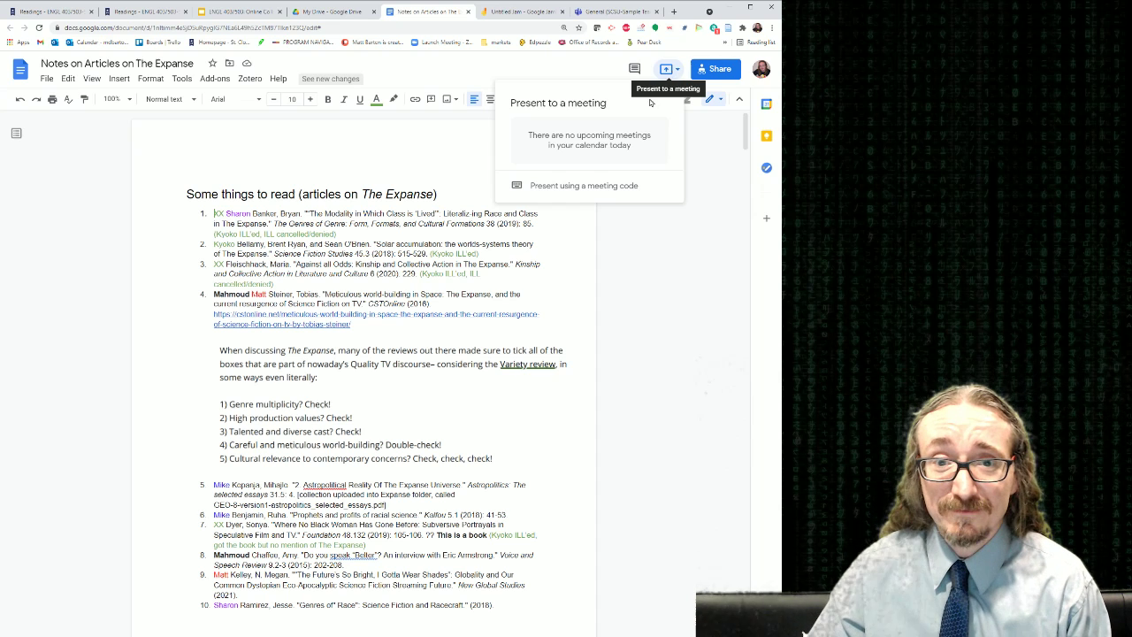
left_click(643, 262)
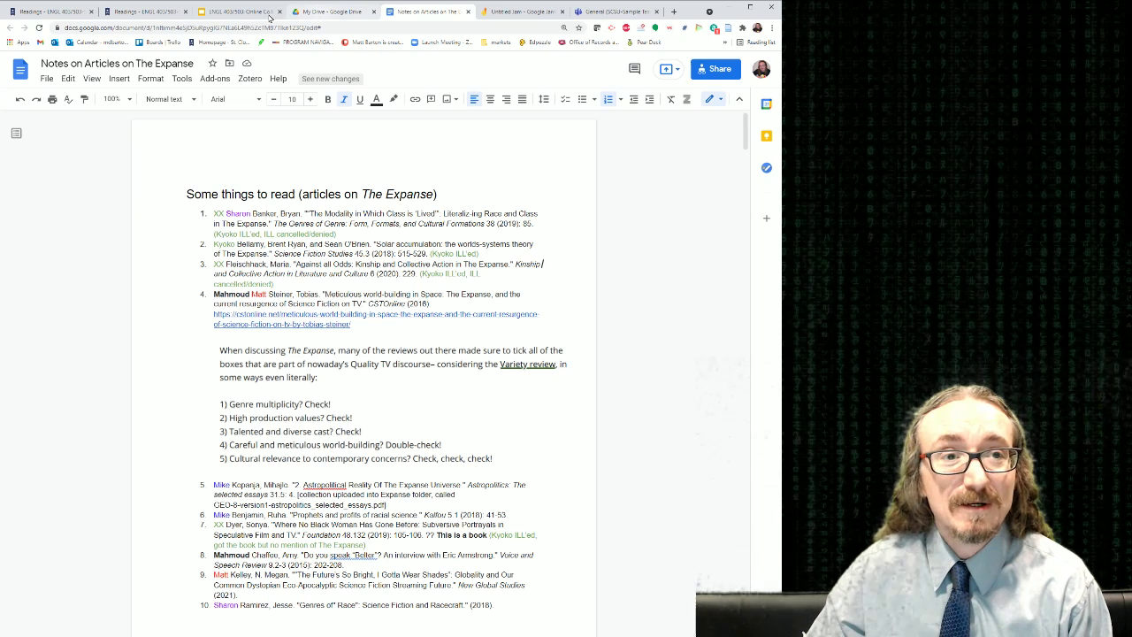
left_click(217, 11)
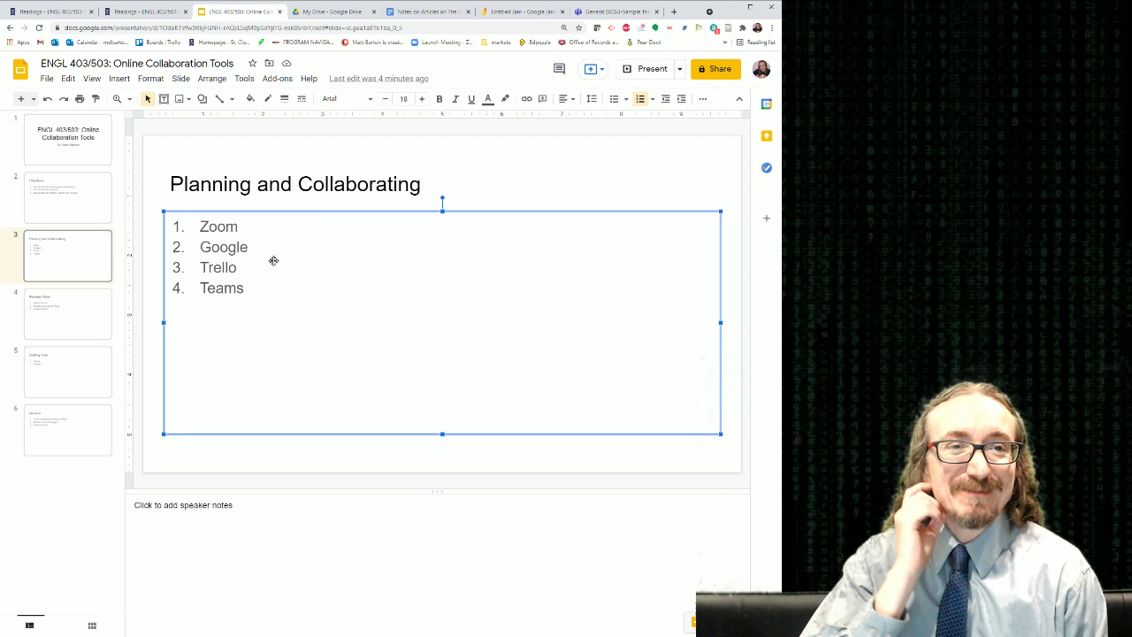
Step: Switch to the Untitled Jam and draw a thick pale red looping stroke and a thin red pen zigzag over it
left_click(520, 11)
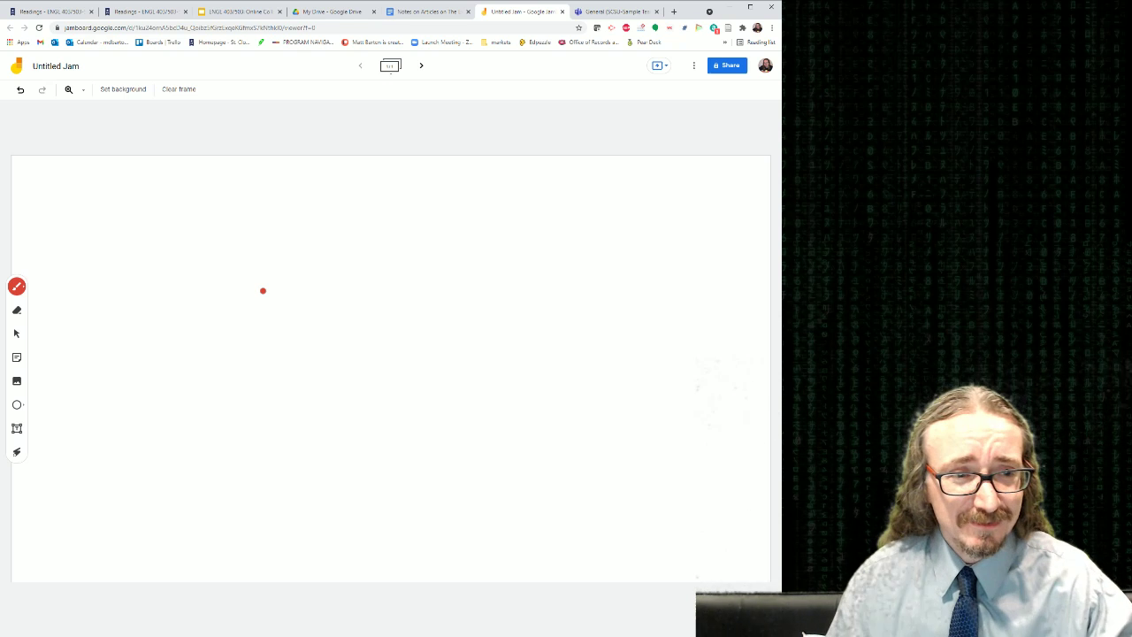
mouse_move(133, 298)
left_mouse_down()
mouse_move(265, 328)
mouse_move(442, 334)
left_mouse_up()
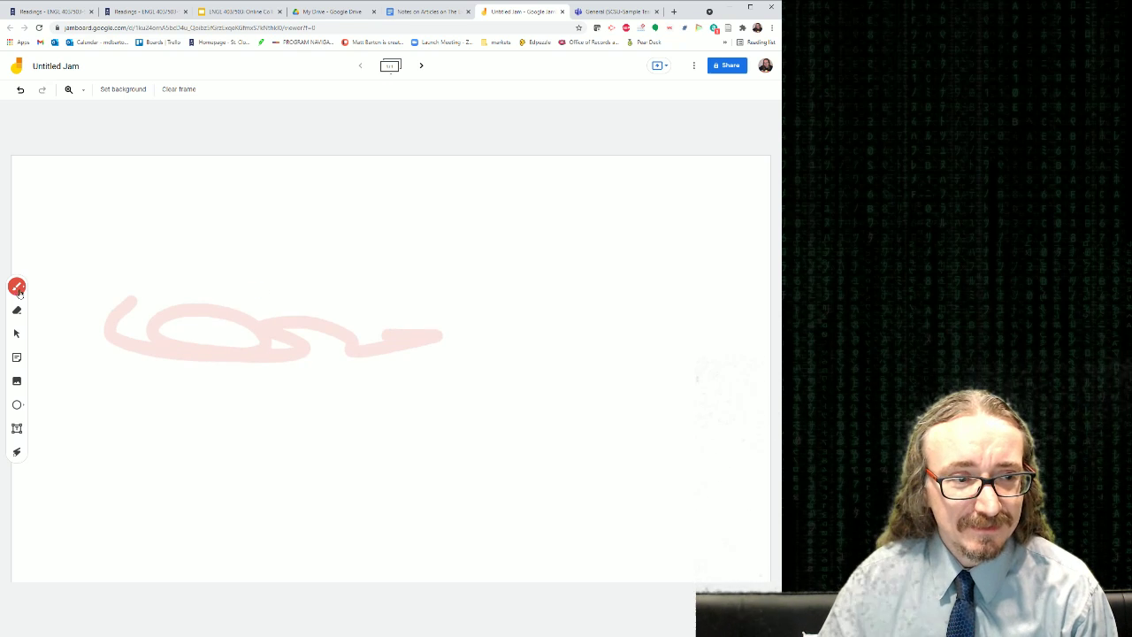
left_click(17, 287)
left_click_drag(215, 284, 328, 275)
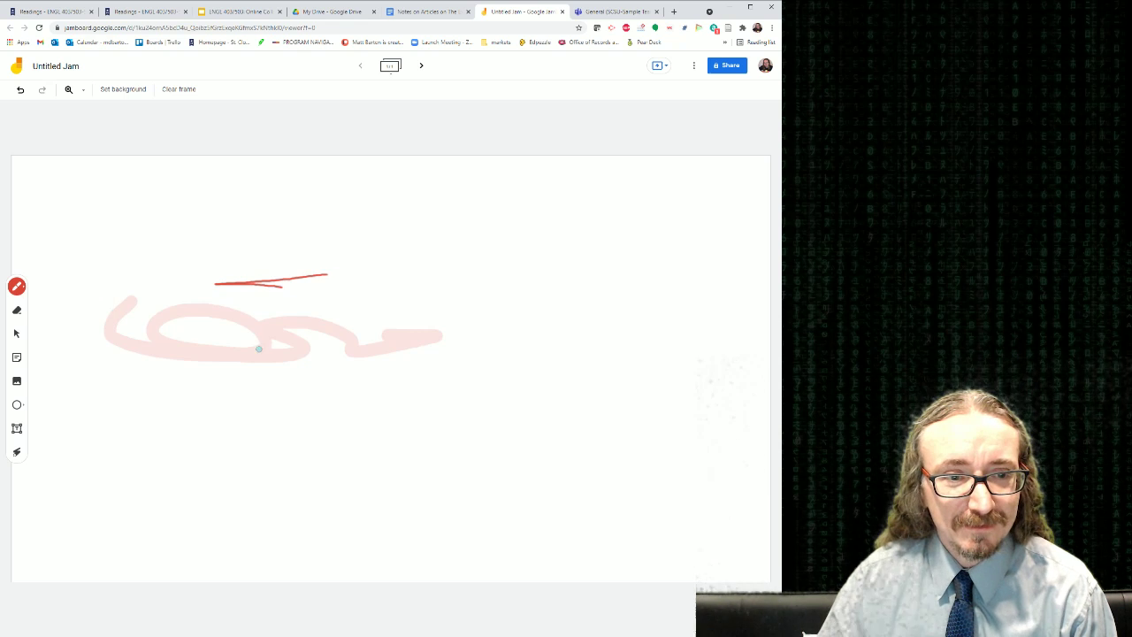
left_click_drag(258, 349, 261, 435)
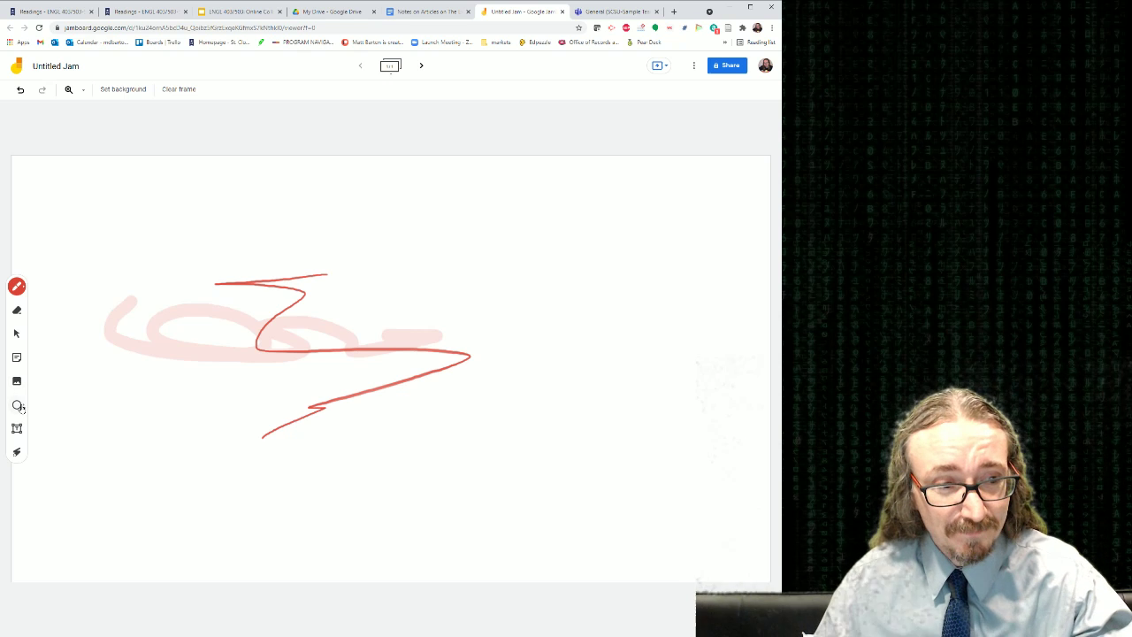
Step: Add a text box reading "TEXT BOX" to the jam just above the freehand strokes
left_click(16, 428)
left_click(351, 260)
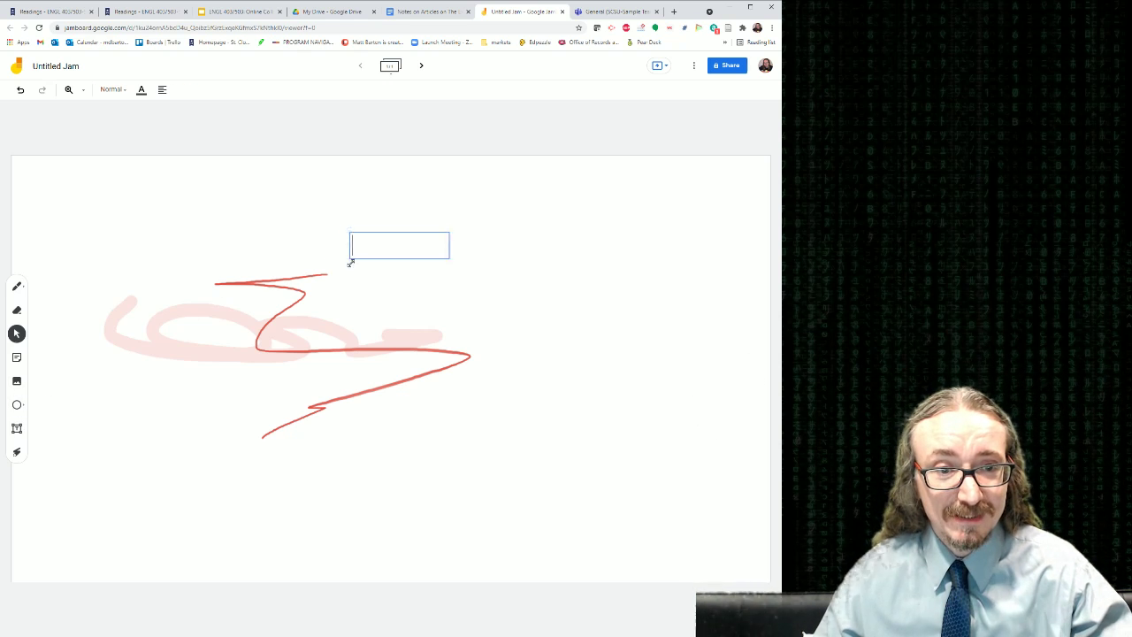
type("TEXT BOX")
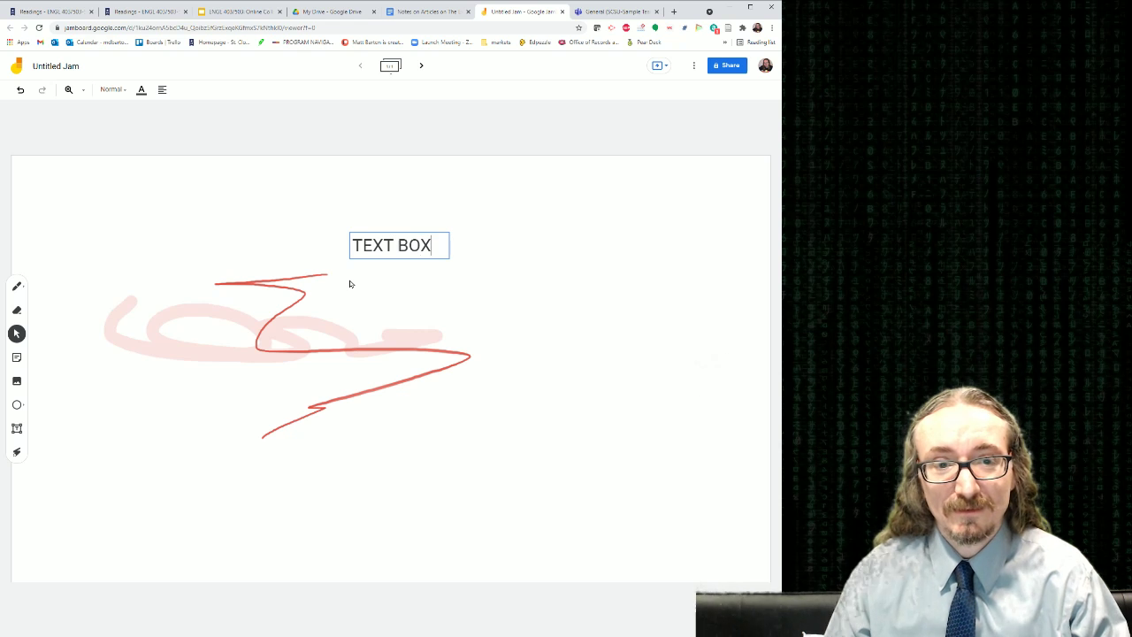
left_click(442, 305)
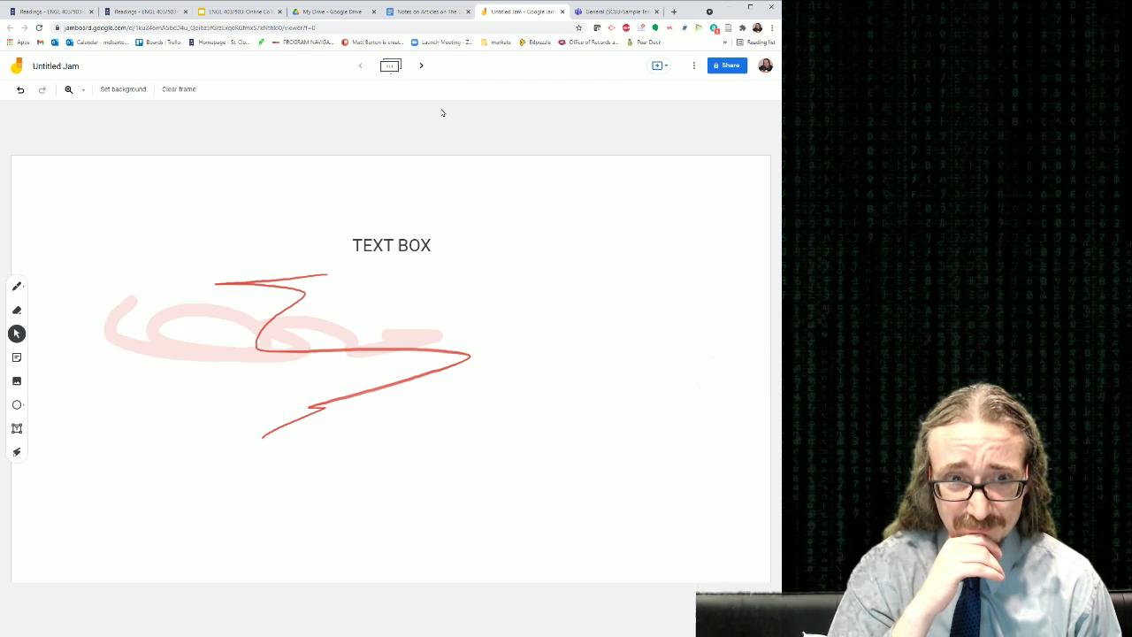
Step: Add a second frame to the jam, return to the first frame and view the jam's file options
left_click(422, 65)
left_click(360, 65)
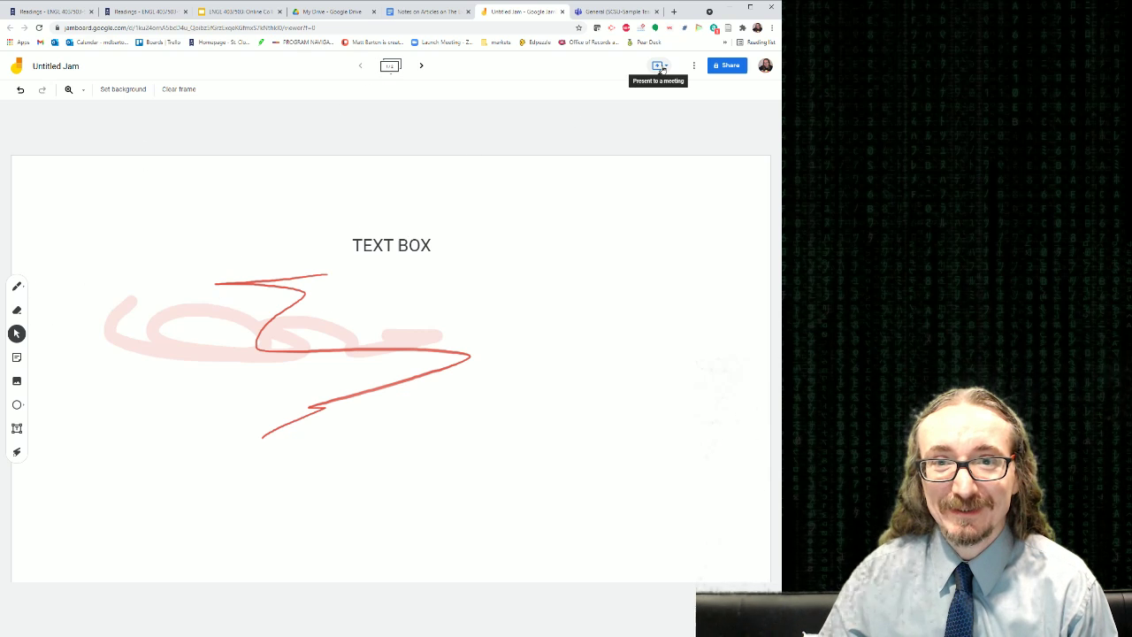
left_click(693, 66)
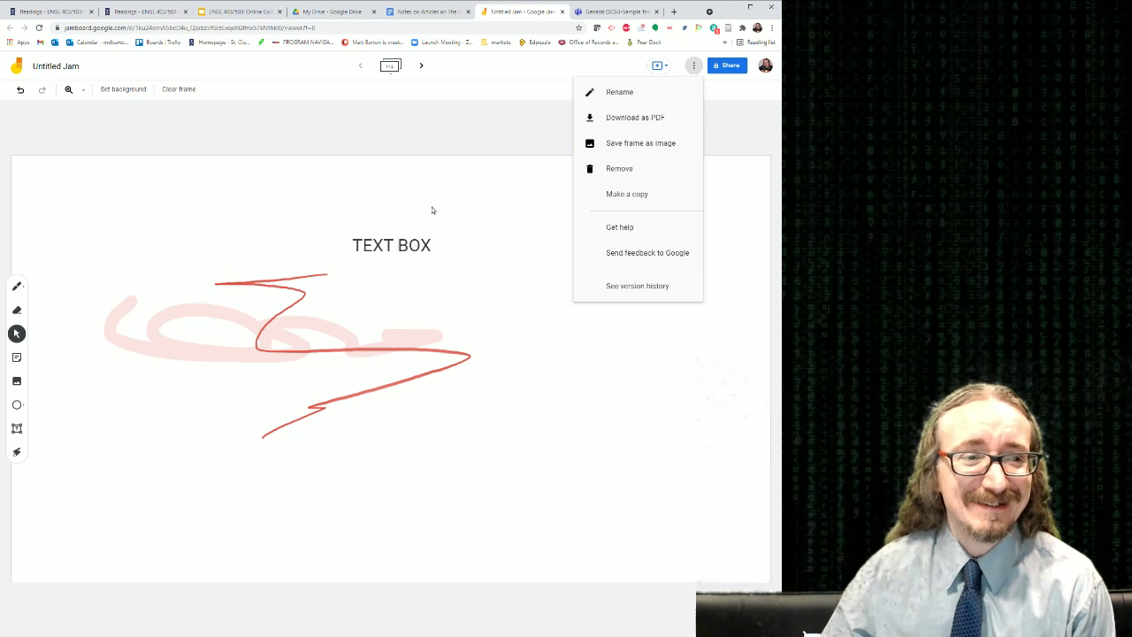
left_click(235, 276)
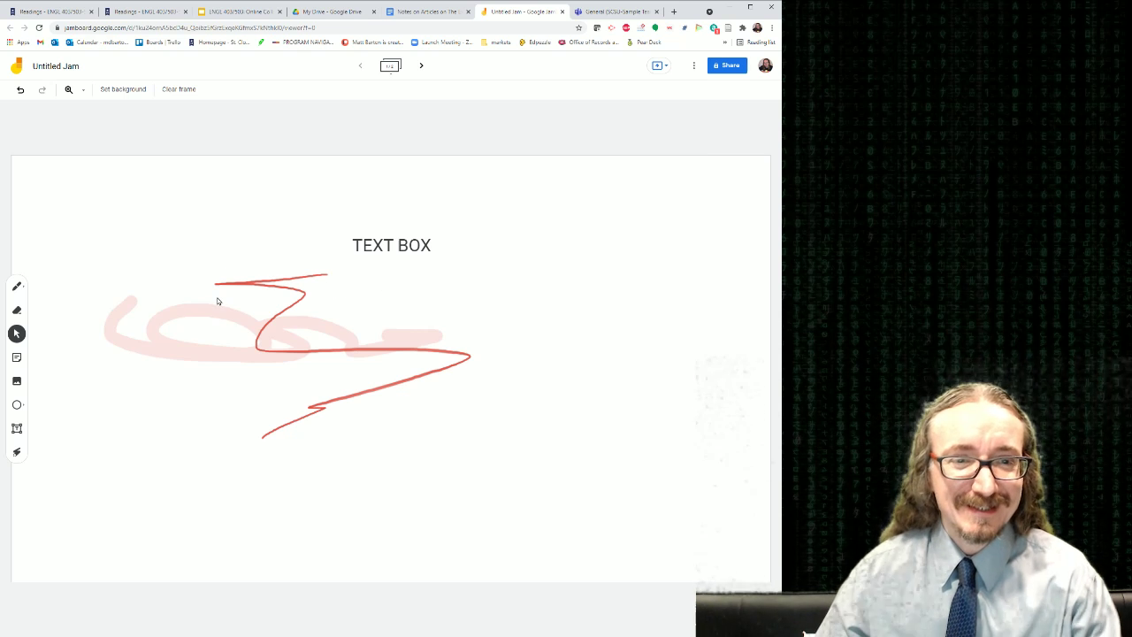
Step: Draw a red pen circle beside the zigzag and place the text "THESIS" inside it
left_click(17, 310)
left_click(17, 286)
mouse_move(595, 261)
left_mouse_down()
mouse_move(574, 359)
mouse_move(553, 247)
left_mouse_up()
left_click(17, 428)
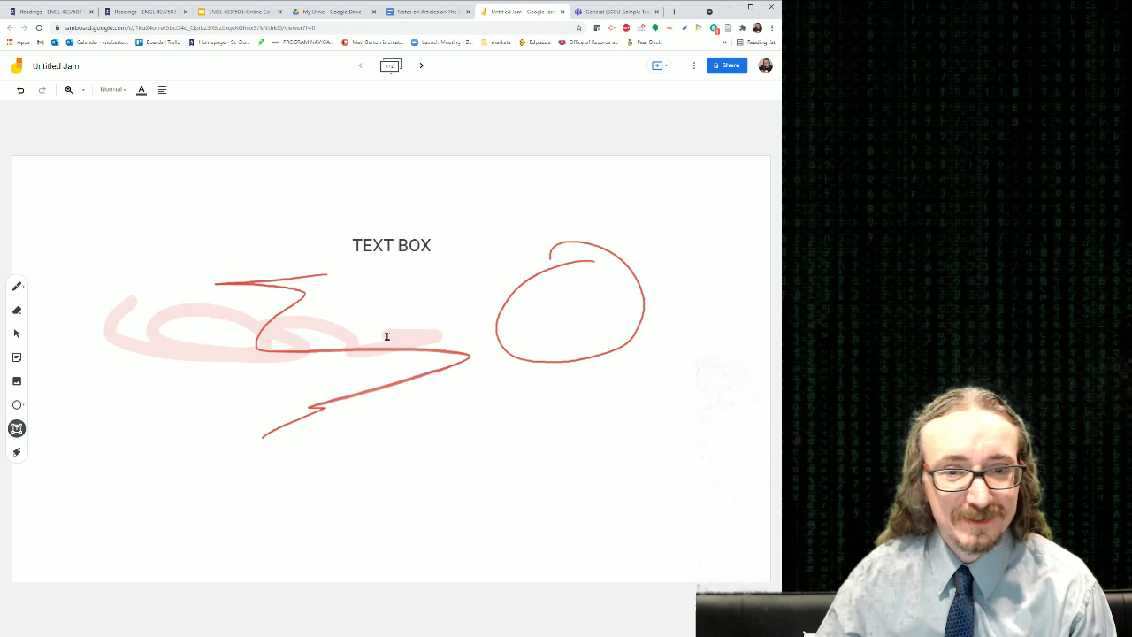
left_click(540, 329)
type("THESIS")
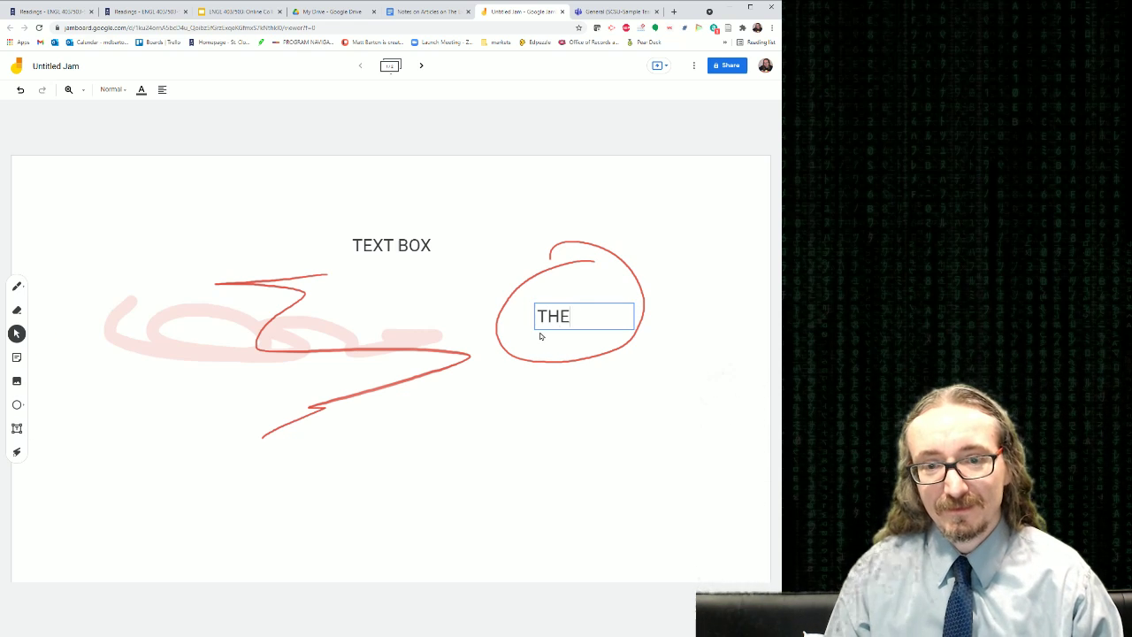
Step: Draw a red arrow from the THESIS circle to a new black ellipse below, and a back-and-forth red line between the zigzag and the circle
left_click(17, 286)
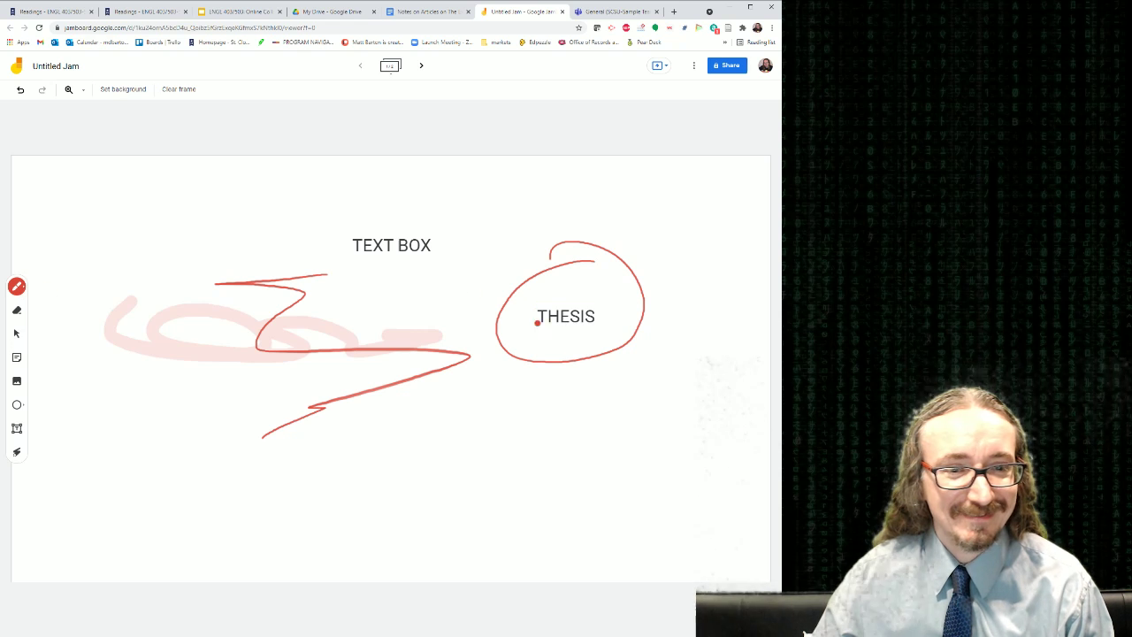
mouse_move(545, 355)
left_mouse_down()
mouse_move(389, 460)
mouse_move(444, 458)
left_mouse_up()
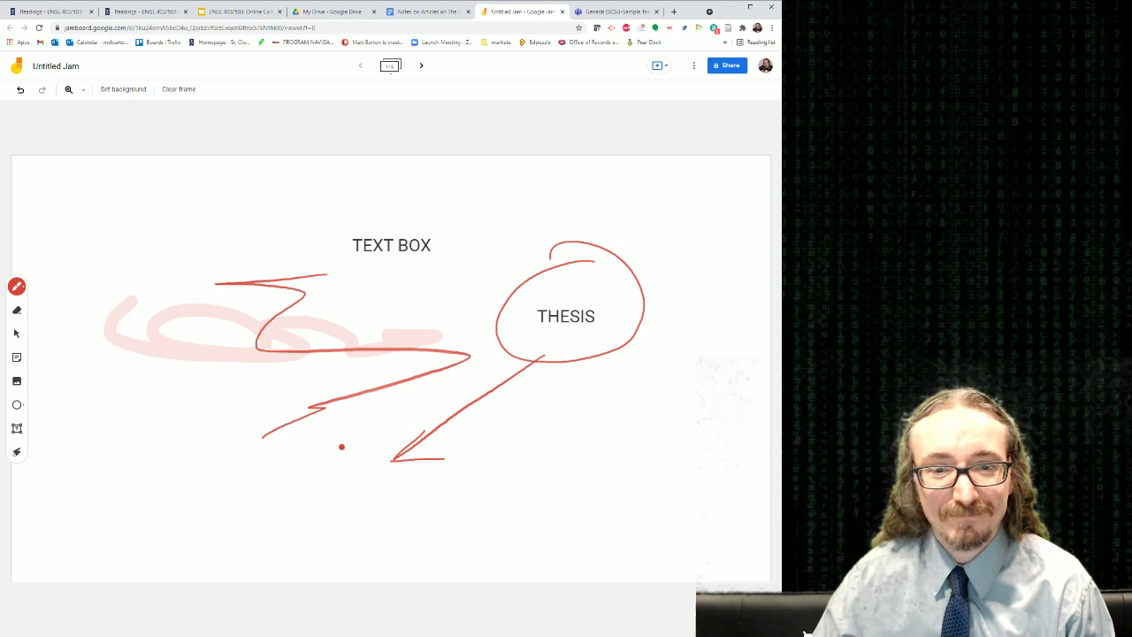
left_click(17, 404)
left_click_drag(280, 450, 419, 536)
left_click(163, 322)
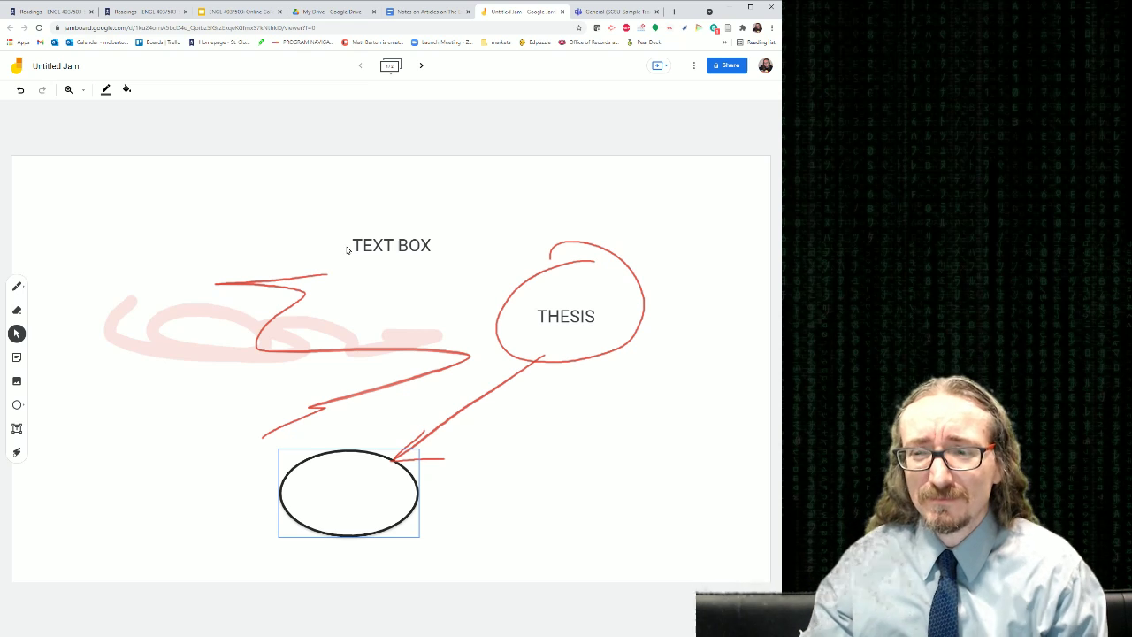
left_click(16, 285)
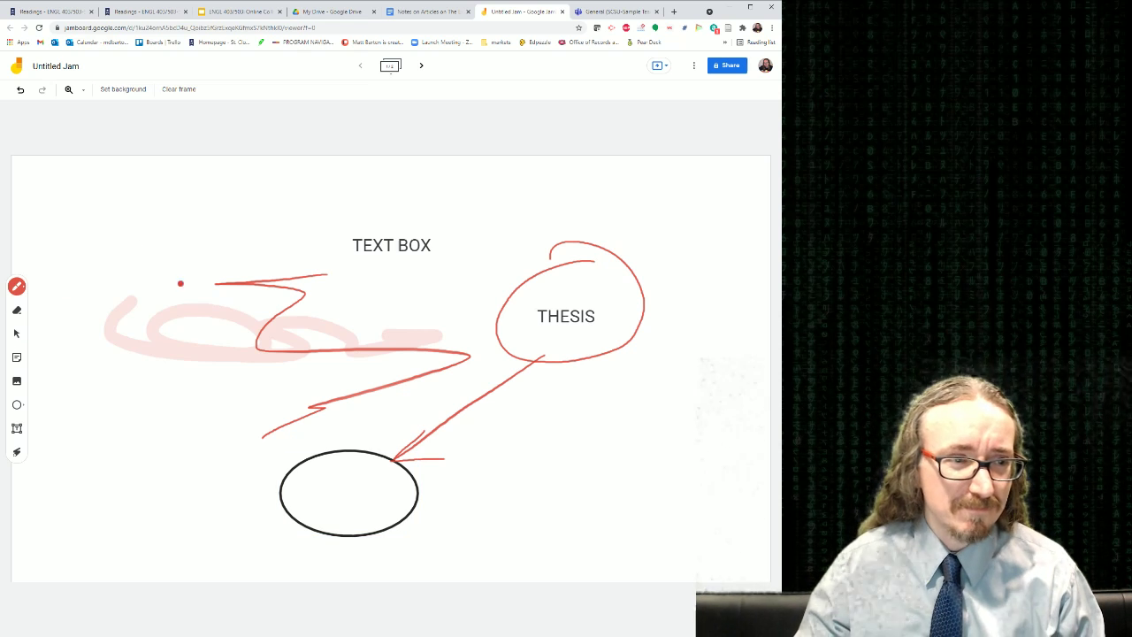
mouse_move(262, 285)
left_mouse_down()
mouse_move(552, 264)
mouse_move(185, 254)
left_mouse_up()
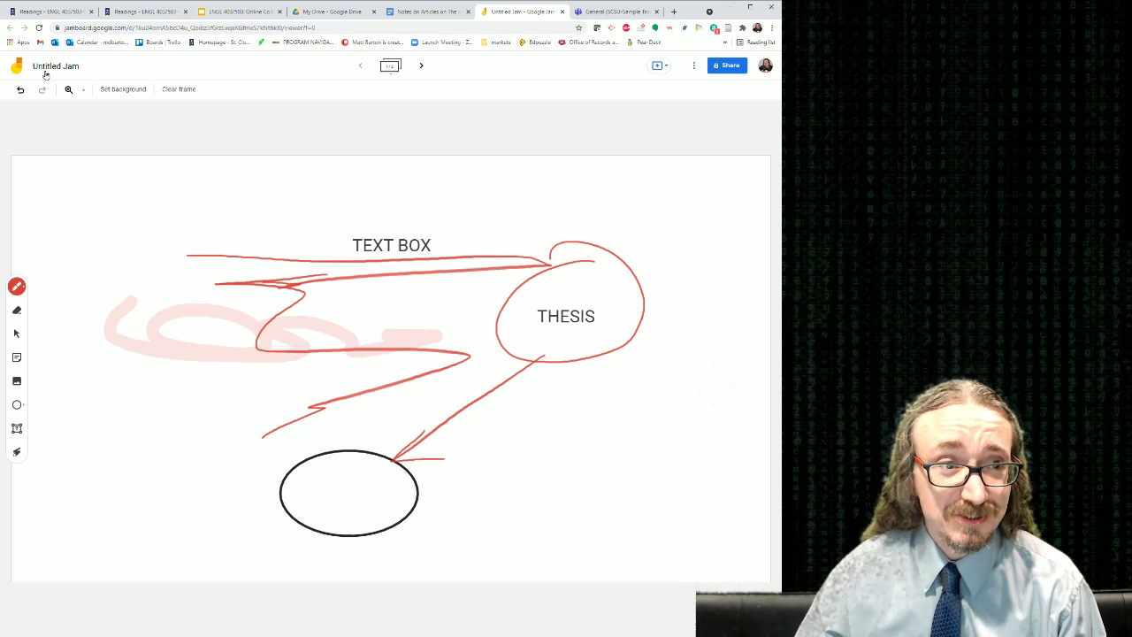
Step: View the file types that can be newly created in Google Drive and return to the Online Collaboration Tools slides
left_click(406, 14)
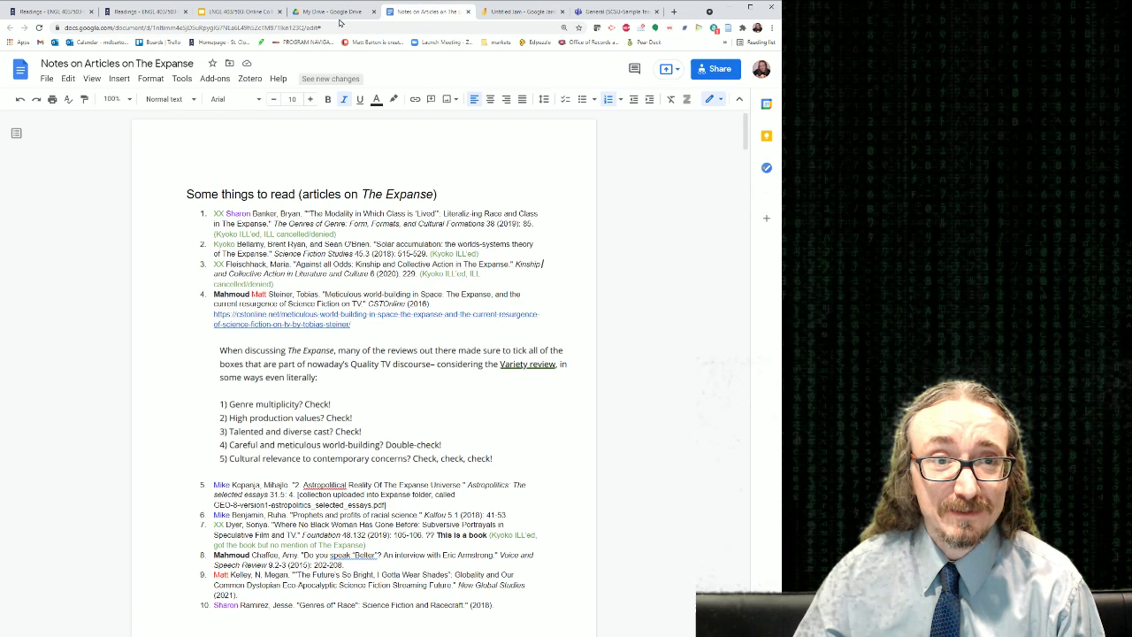
left_click(340, 14)
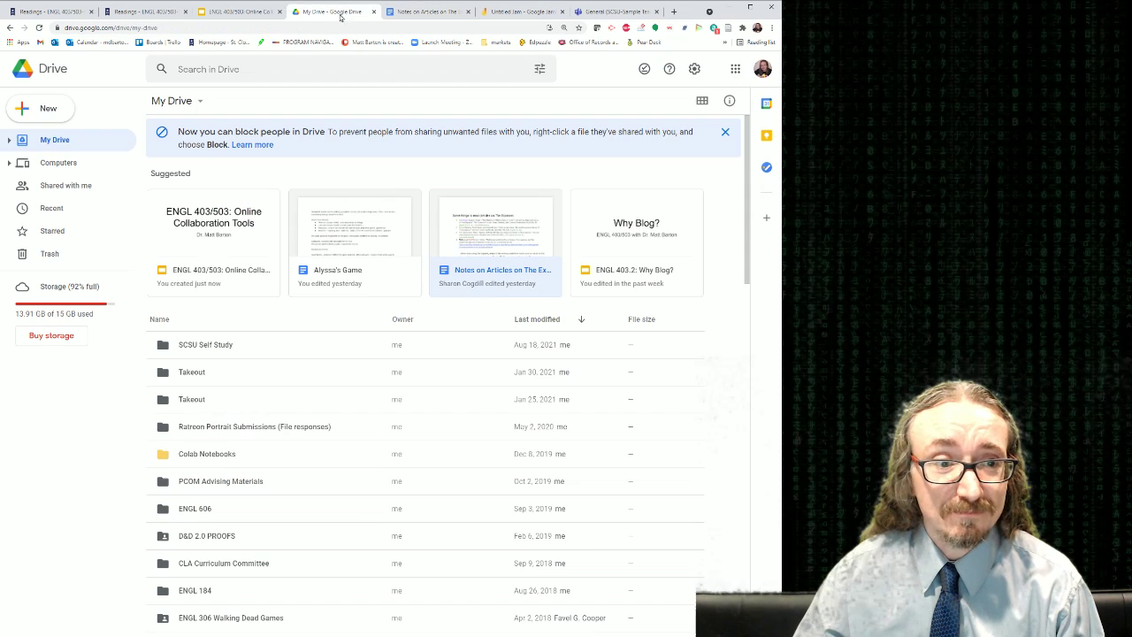
left_click(46, 110)
mouse_move(107, 261)
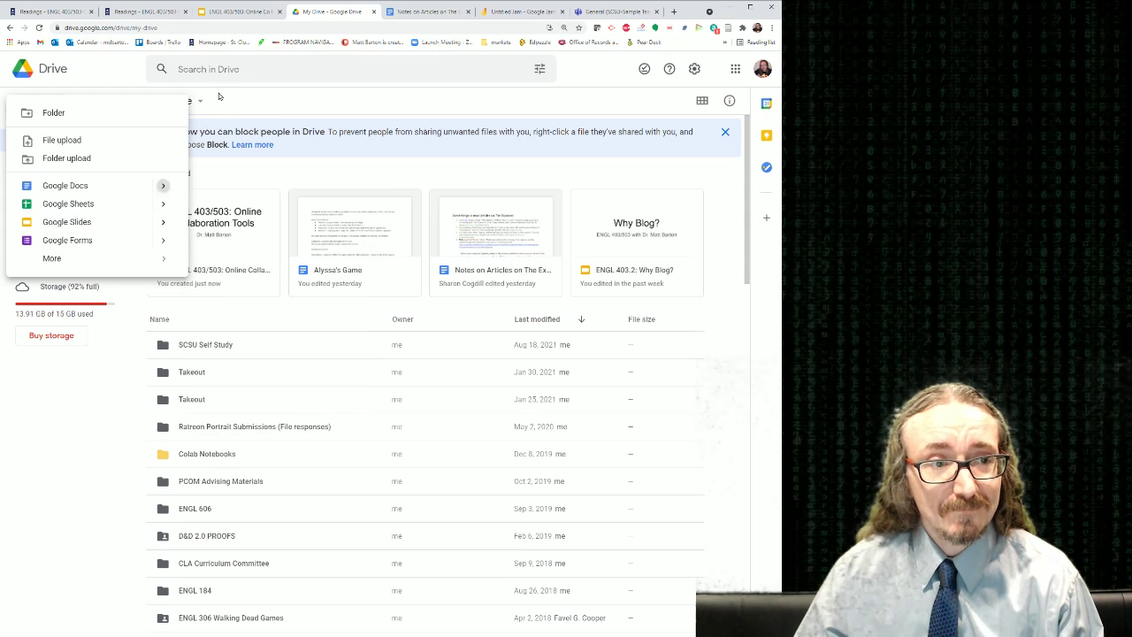
left_click(239, 12)
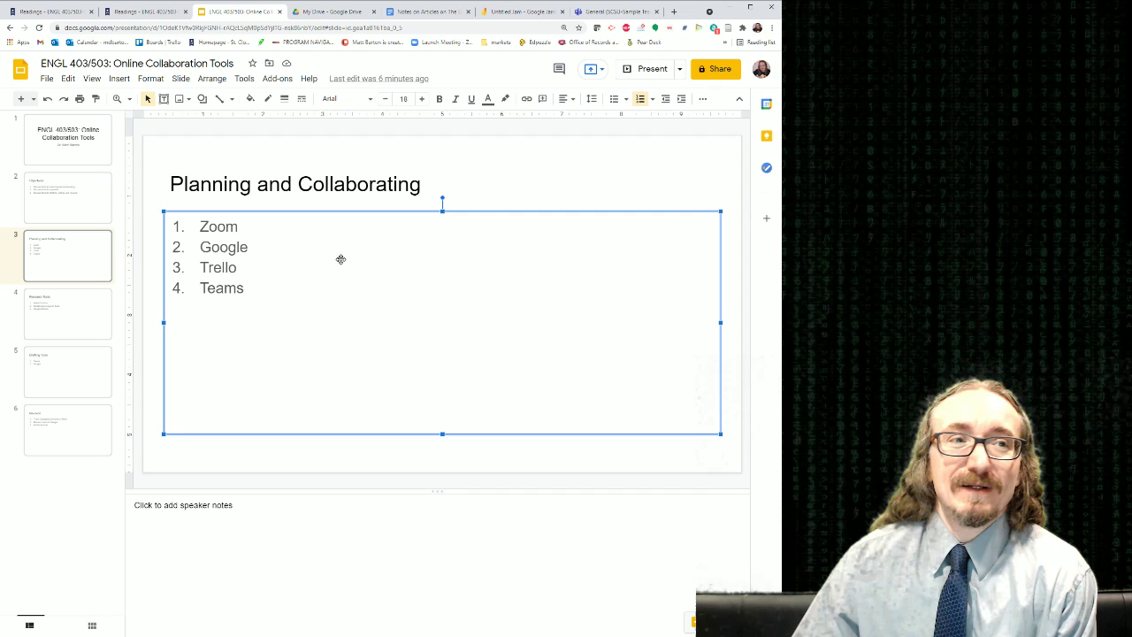
Step: Open Trello in a new tab and create a board named "Sample Collaboration" in the My Team workspace
middle_click(149, 43)
left_click(608, 16)
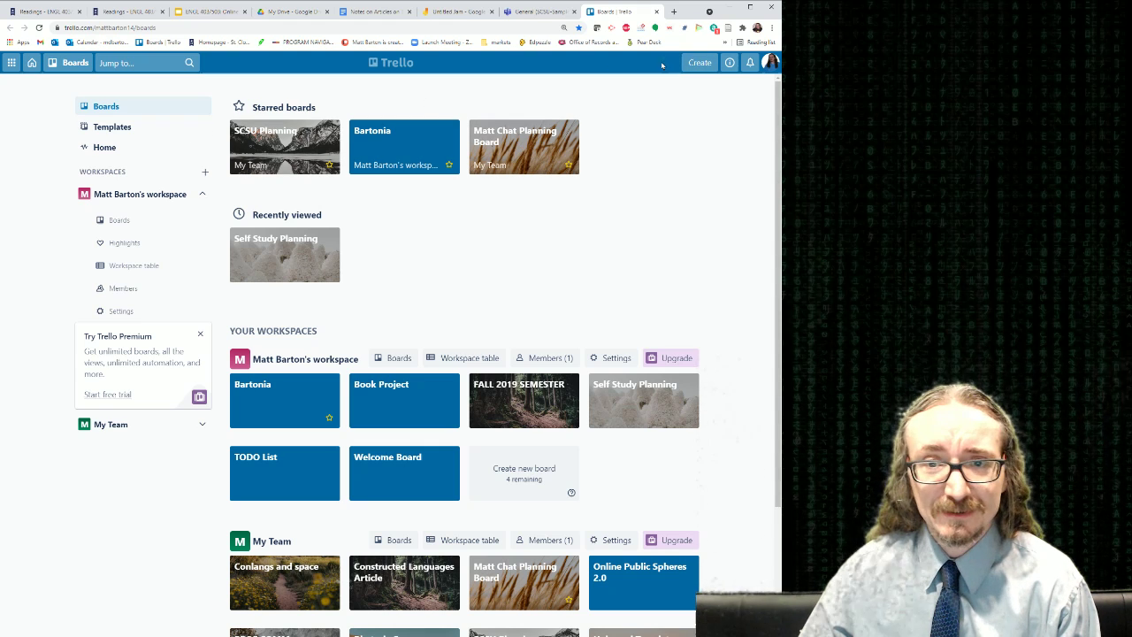
left_click(689, 62)
left_click(677, 68)
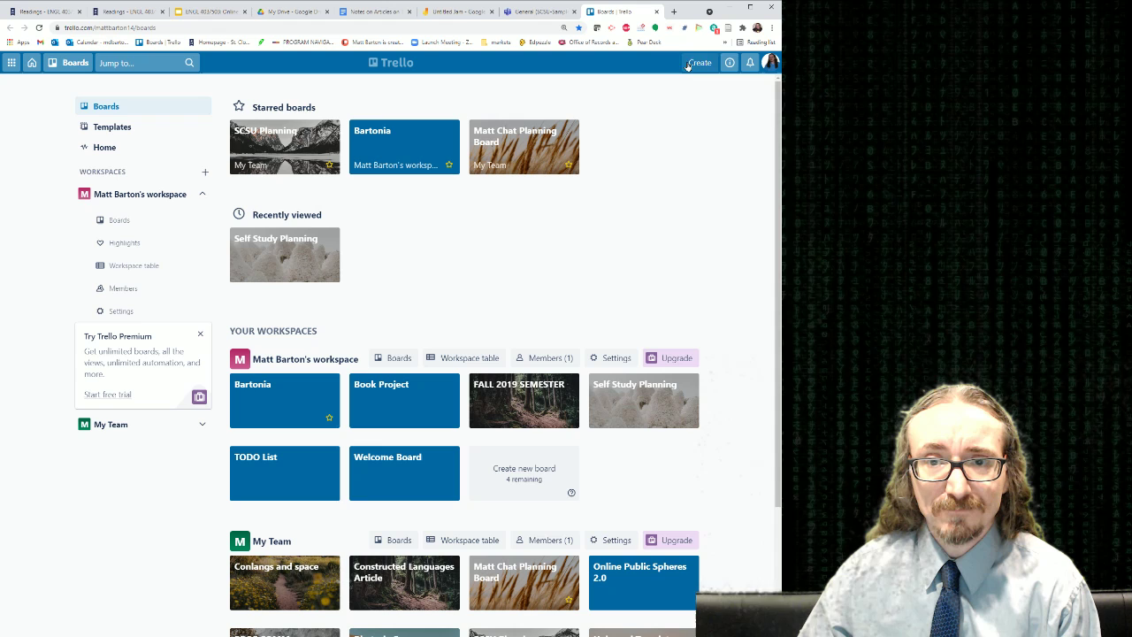
left_click(697, 62)
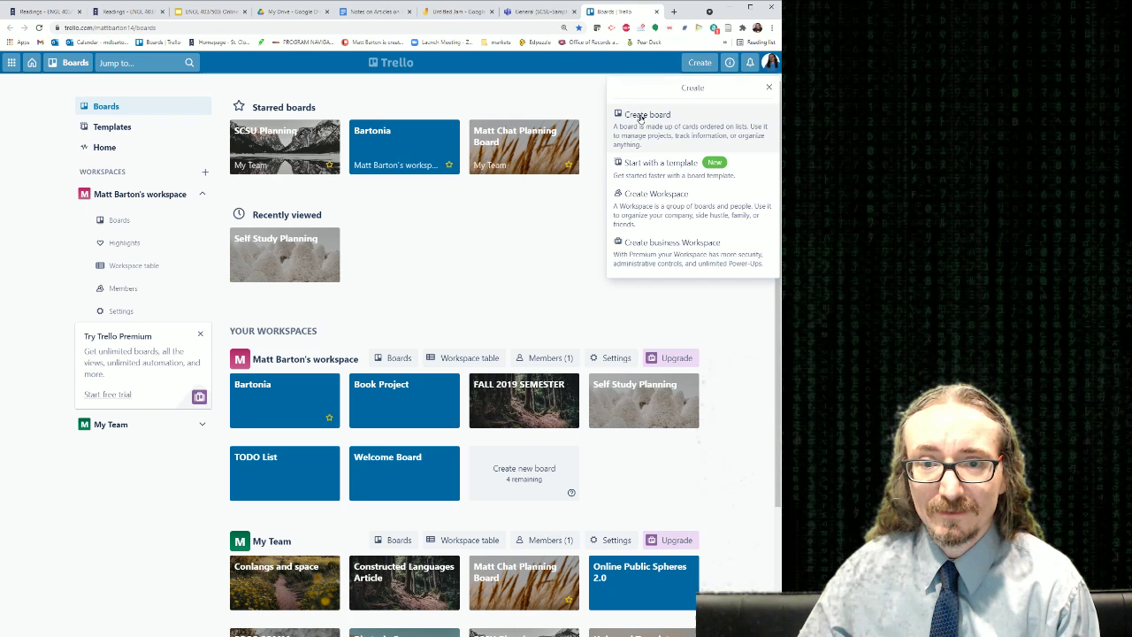
left_click(644, 115)
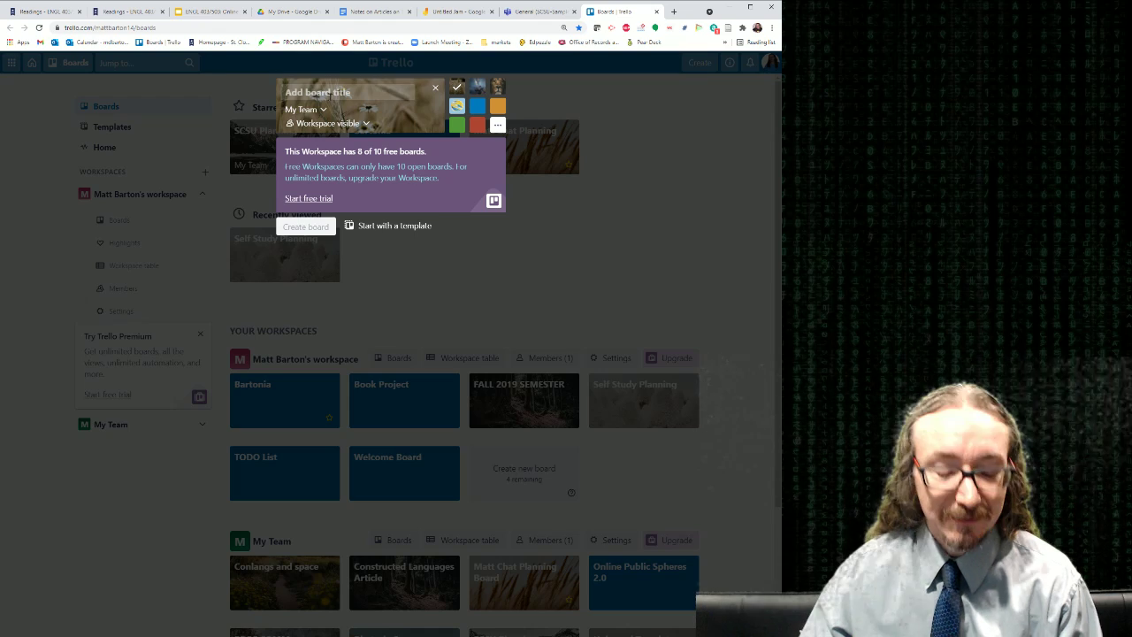
type("Sample C")
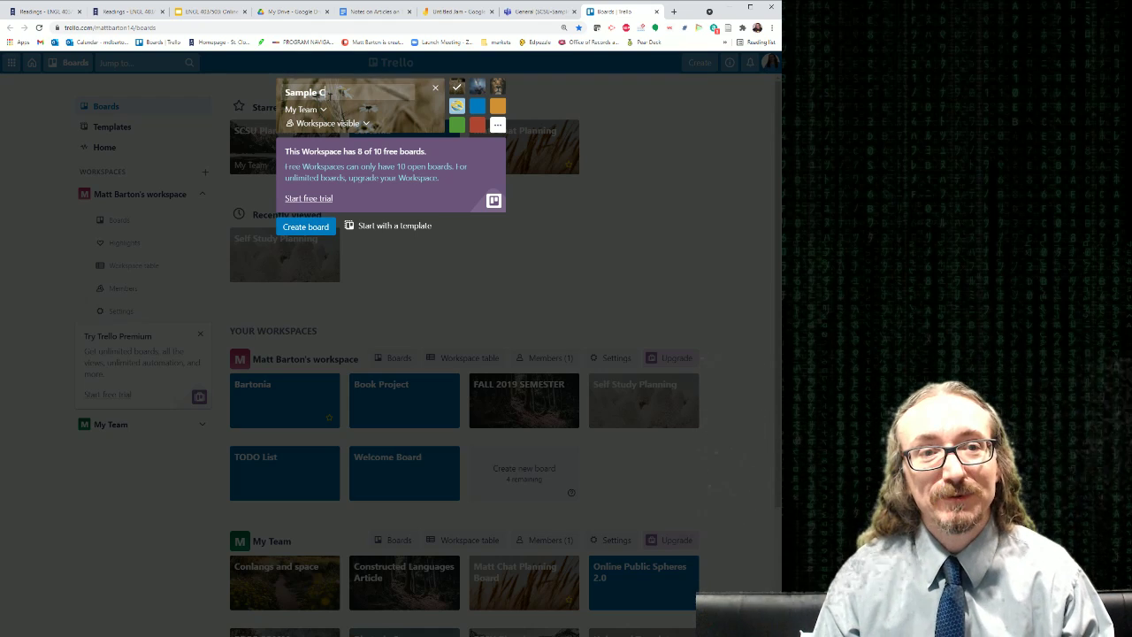
type("ollaboration")
key("Return")
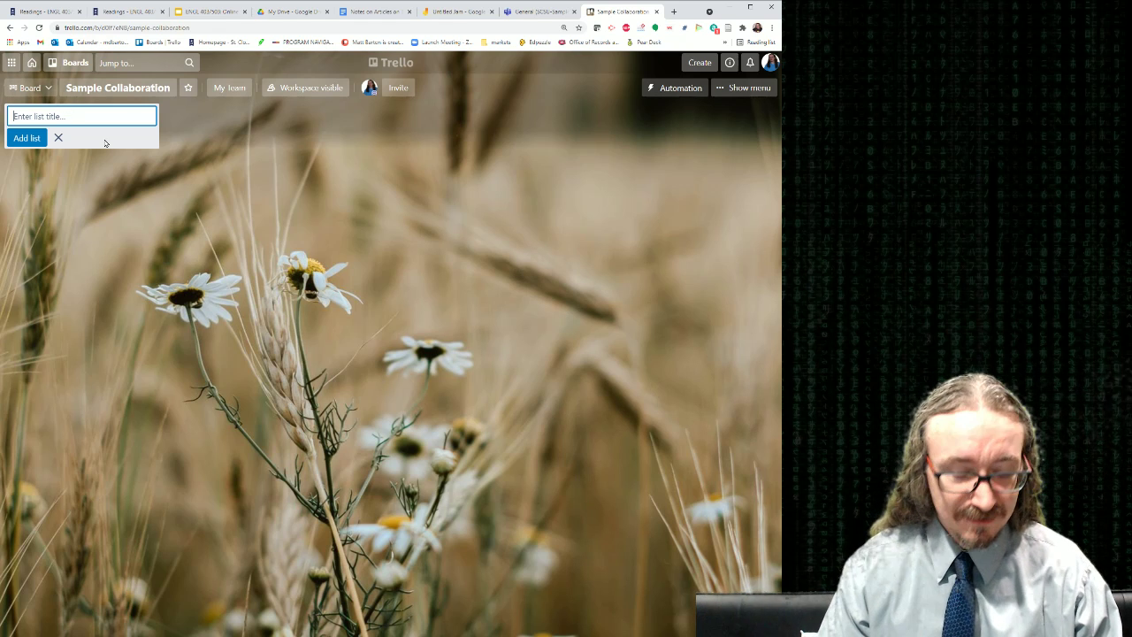
Step: Add a list titled "High Priority Items" to the Sample Collaboration board
type("R")
type("ihg")
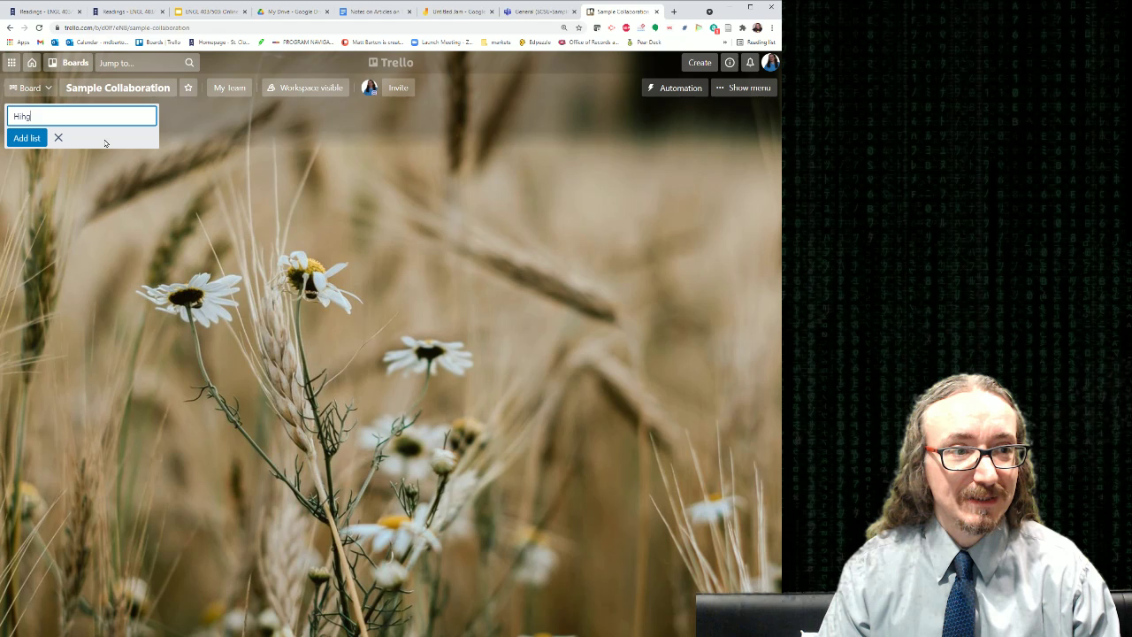
type(" Priority Items")
key("Return")
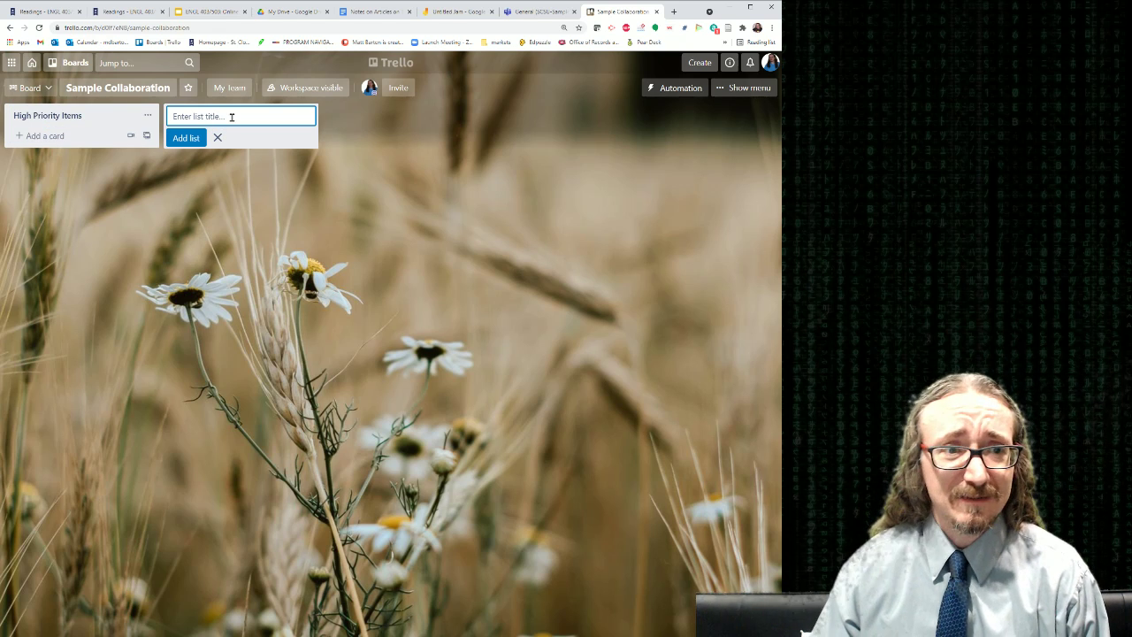
Step: Add a second list to the Sample Collaboration board and correct its title to "Middle Priority"
type("Mid Prior")
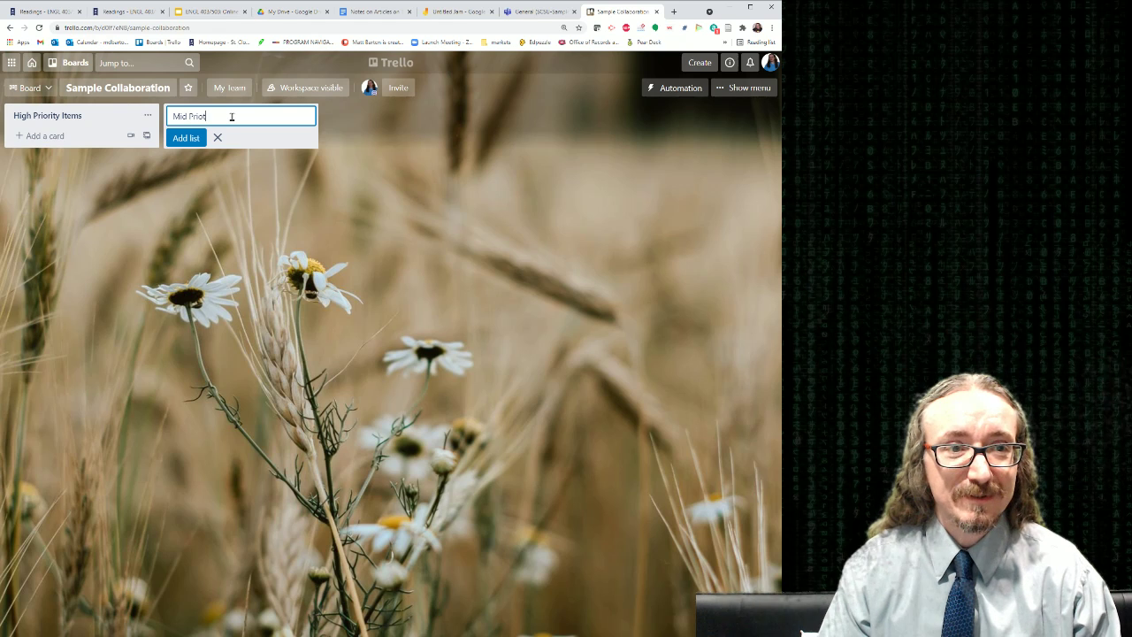
type("ity")
key("Return")
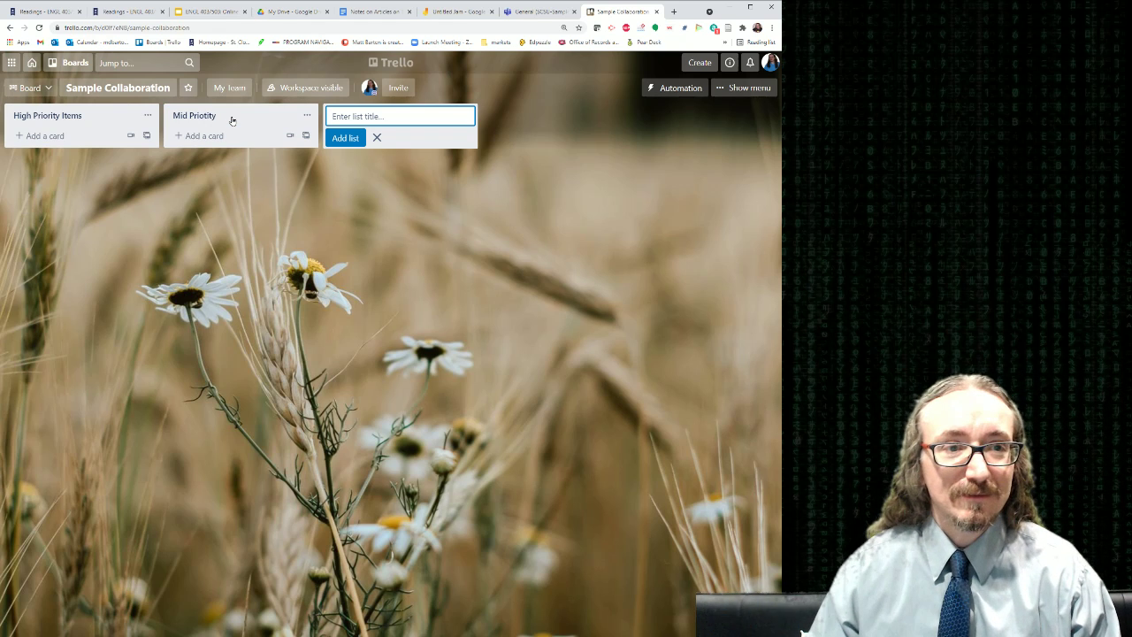
left_click(232, 119)
key("End")
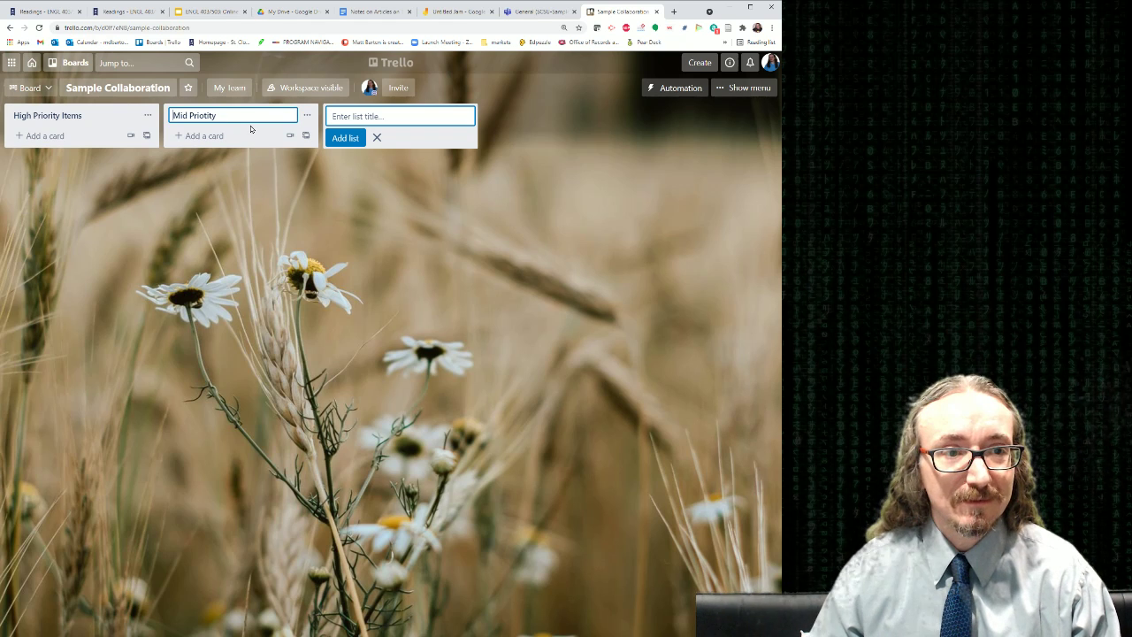
key("BackSpace")
key("BackSpace")
key("BackSpace")
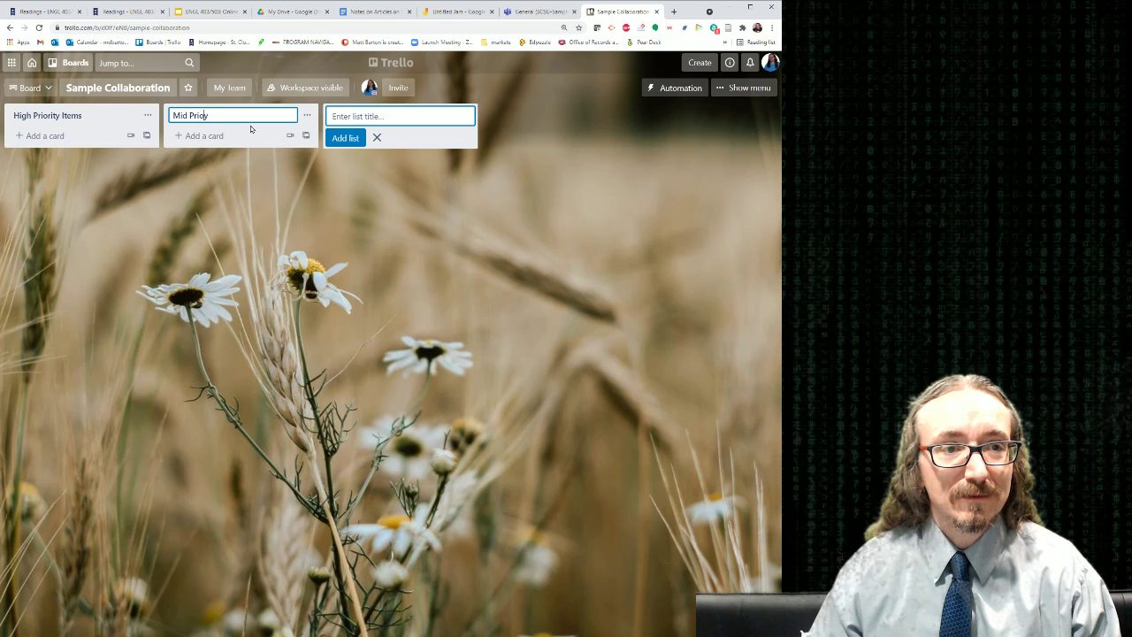
key("BackSpace")
key("BackSpace")
key("BackSpace")
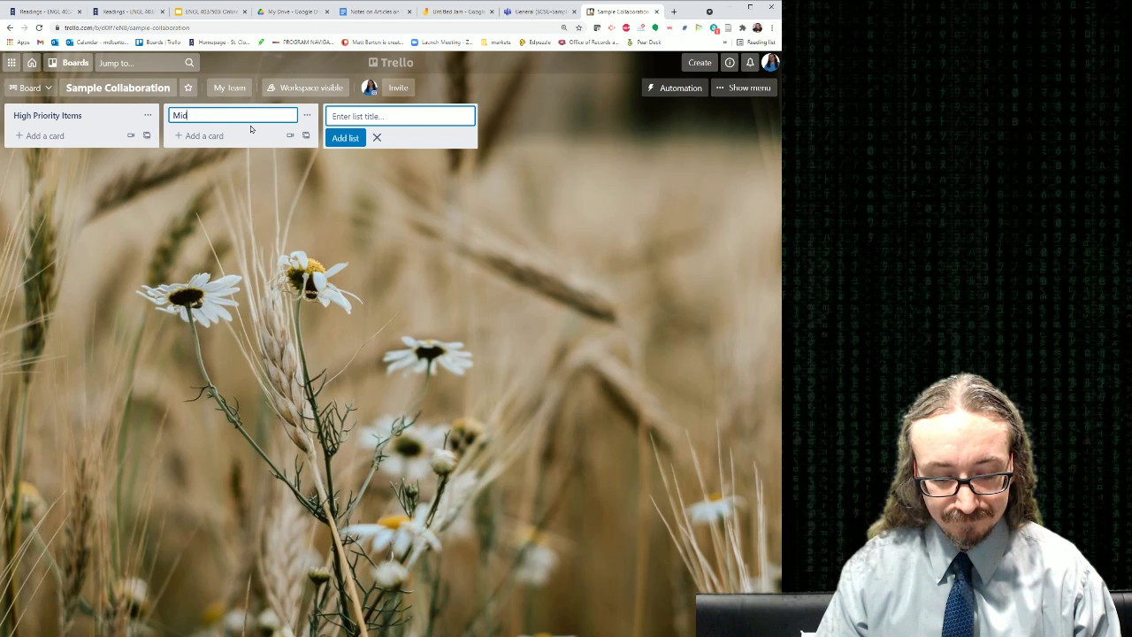
type("dle Priority")
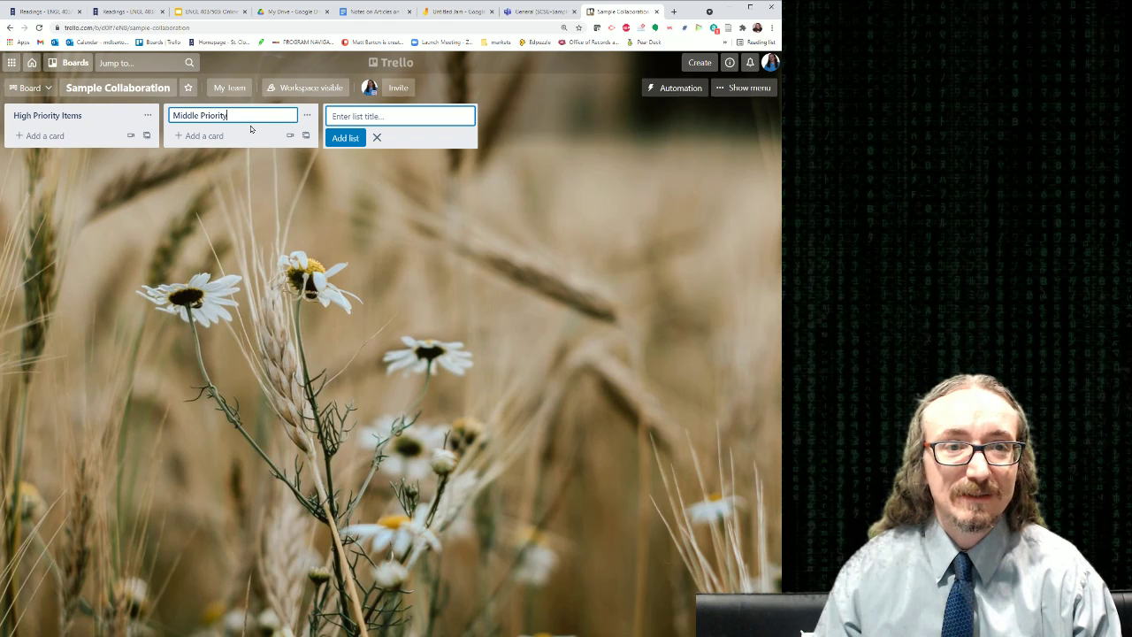
Step: Add a third list titled "Low Priority" to the Sample Collaboration board
left_click(362, 113)
type("Low Prio")
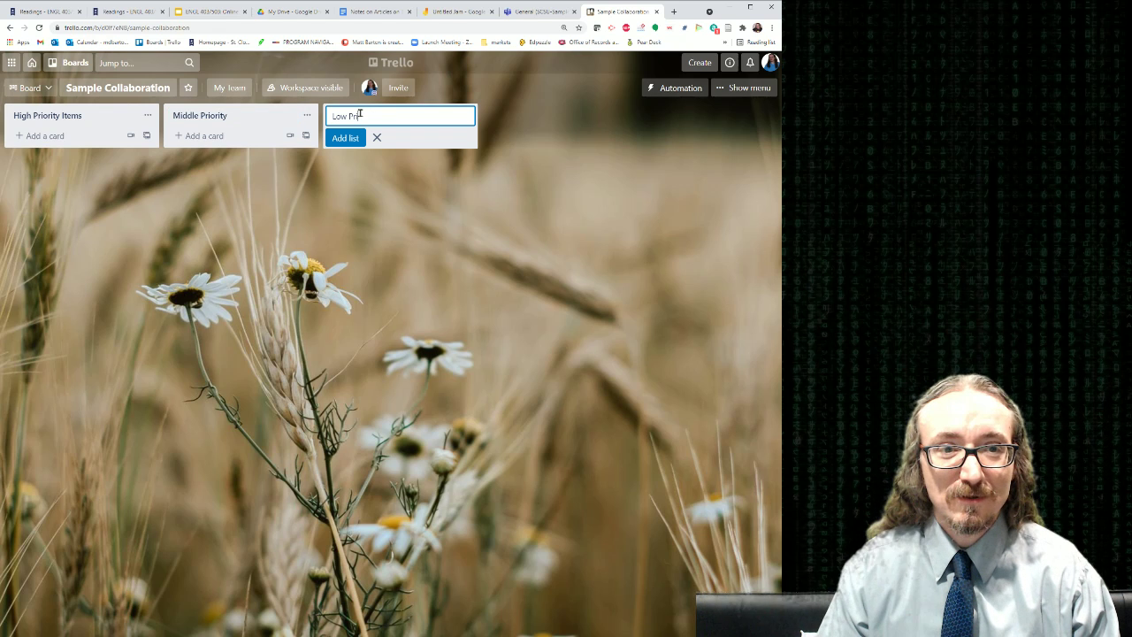
type("r")
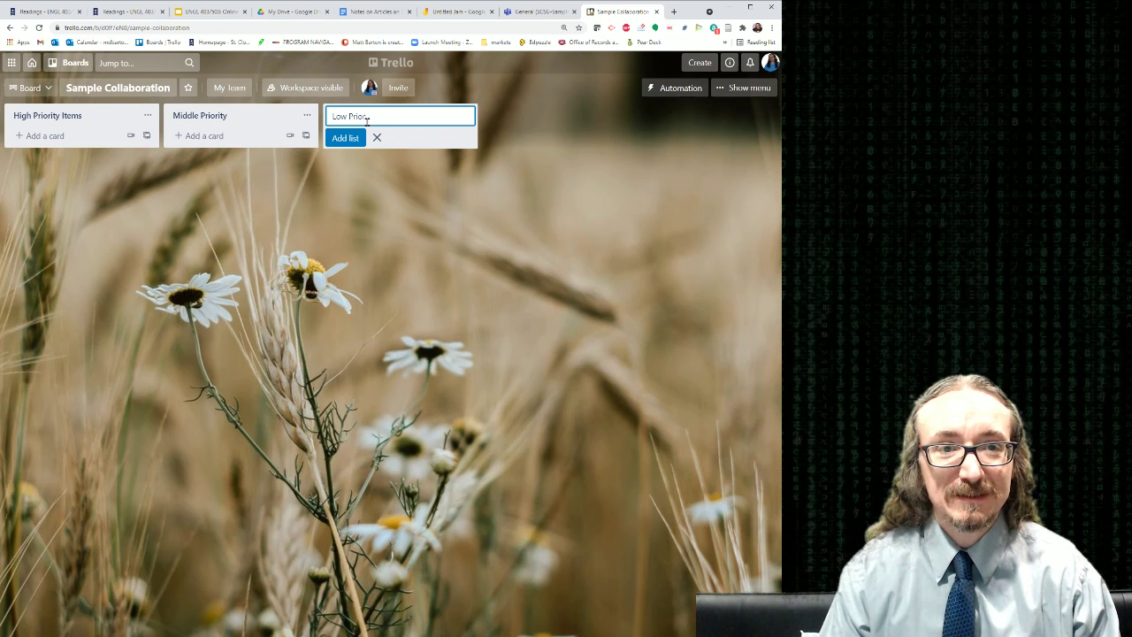
type("ity")
left_click(369, 184)
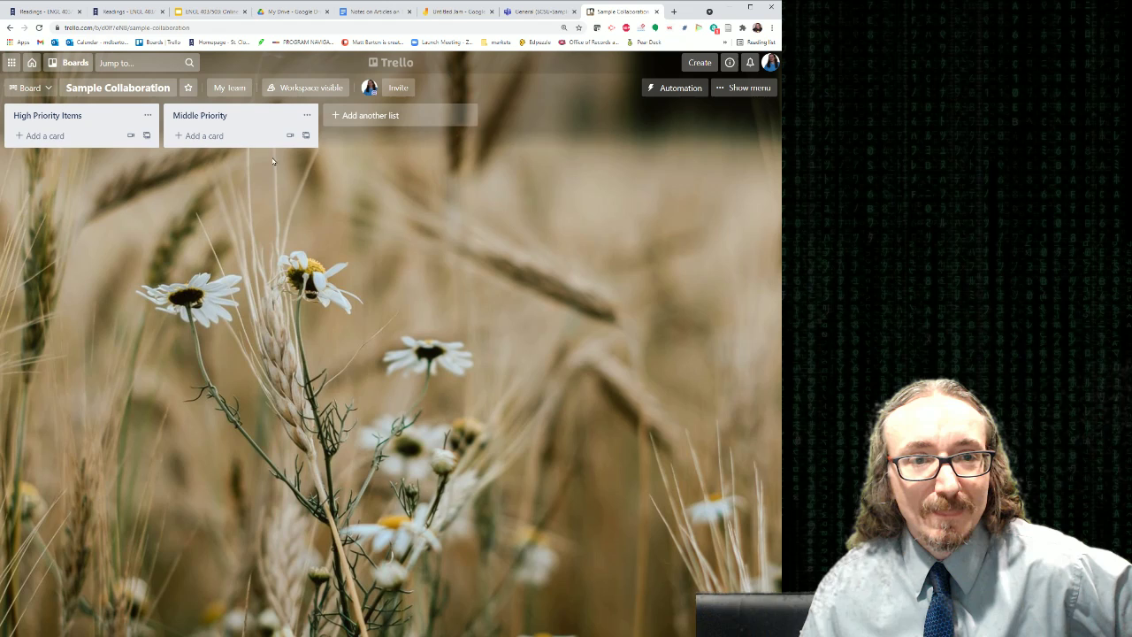
left_click(410, 126)
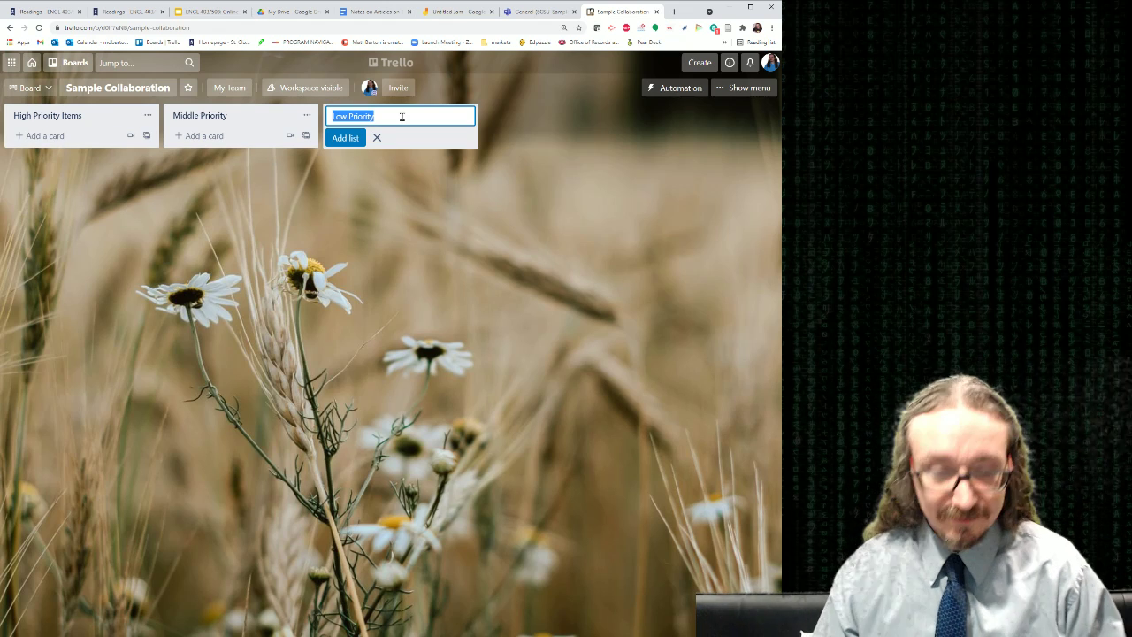
left_click(346, 139)
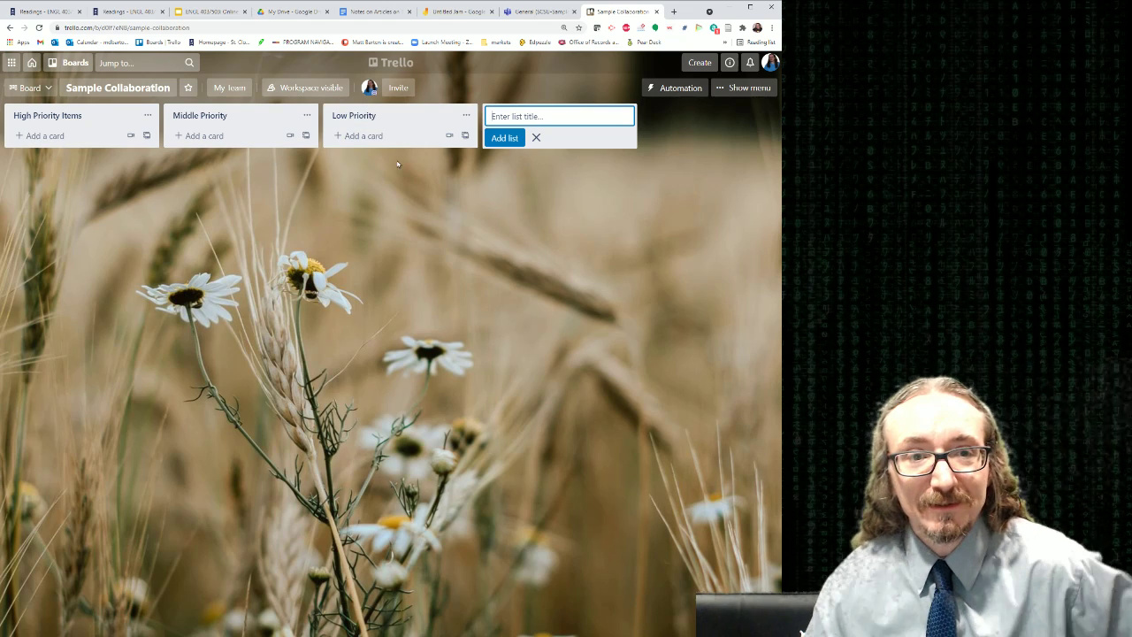
Step: Add a fourth list titled "Done" and close the open list and card entry forms
left_click(40, 137)
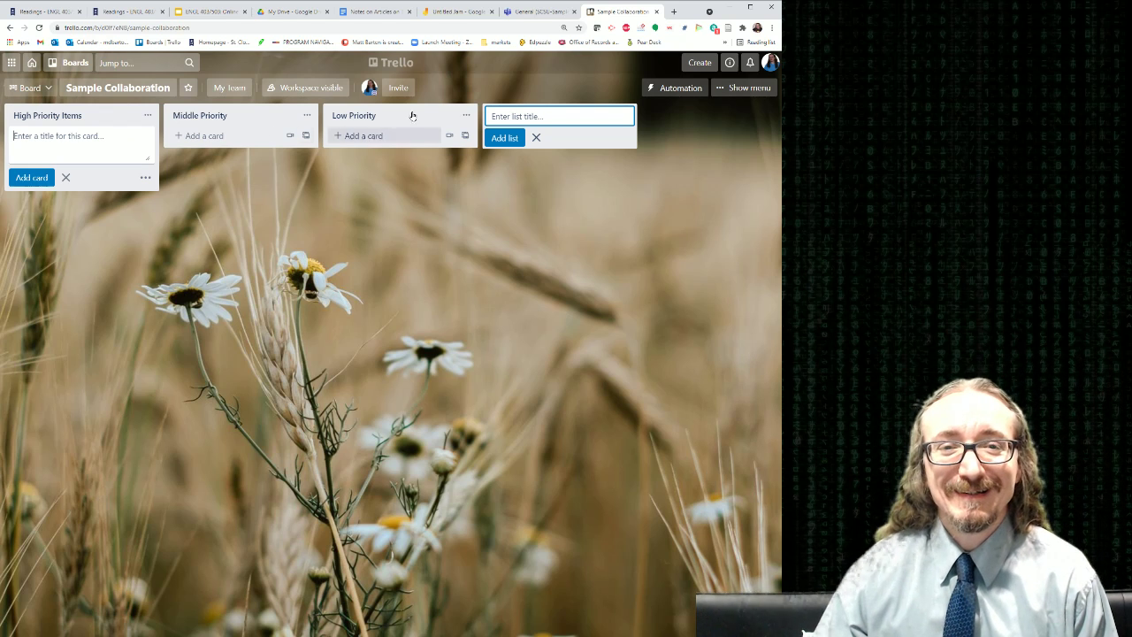
type("Done")
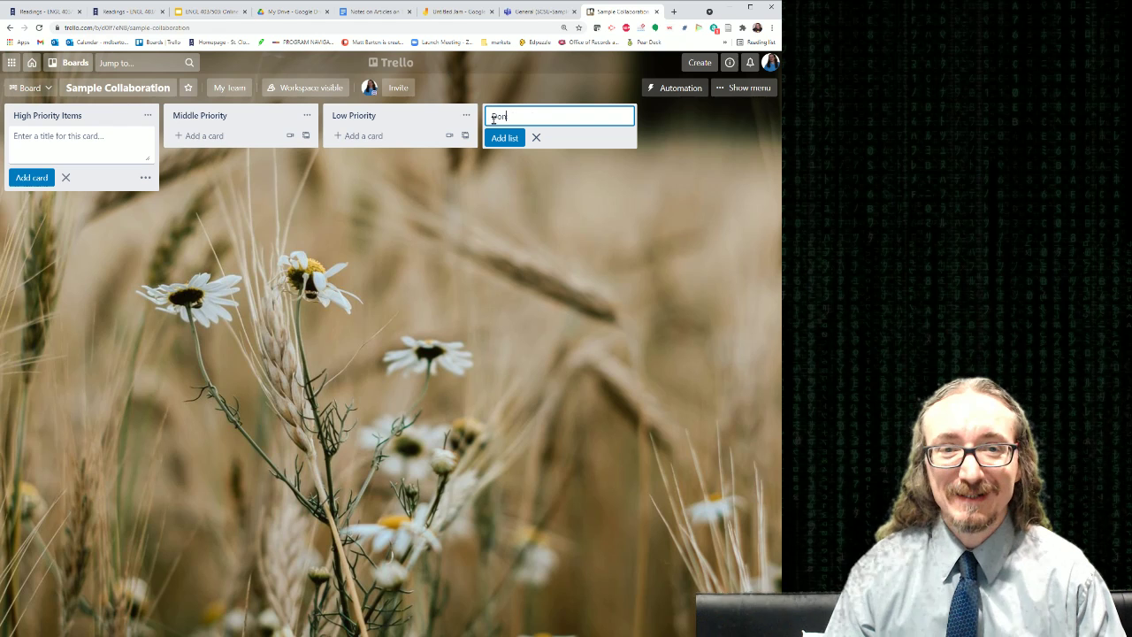
left_click(505, 138)
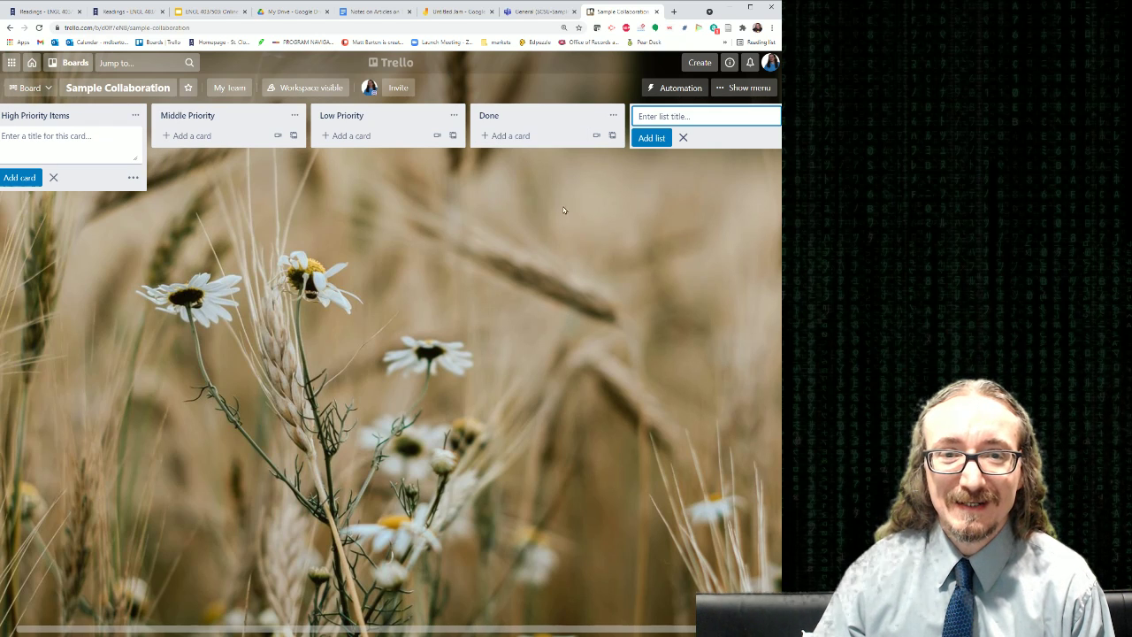
left_click(468, 210)
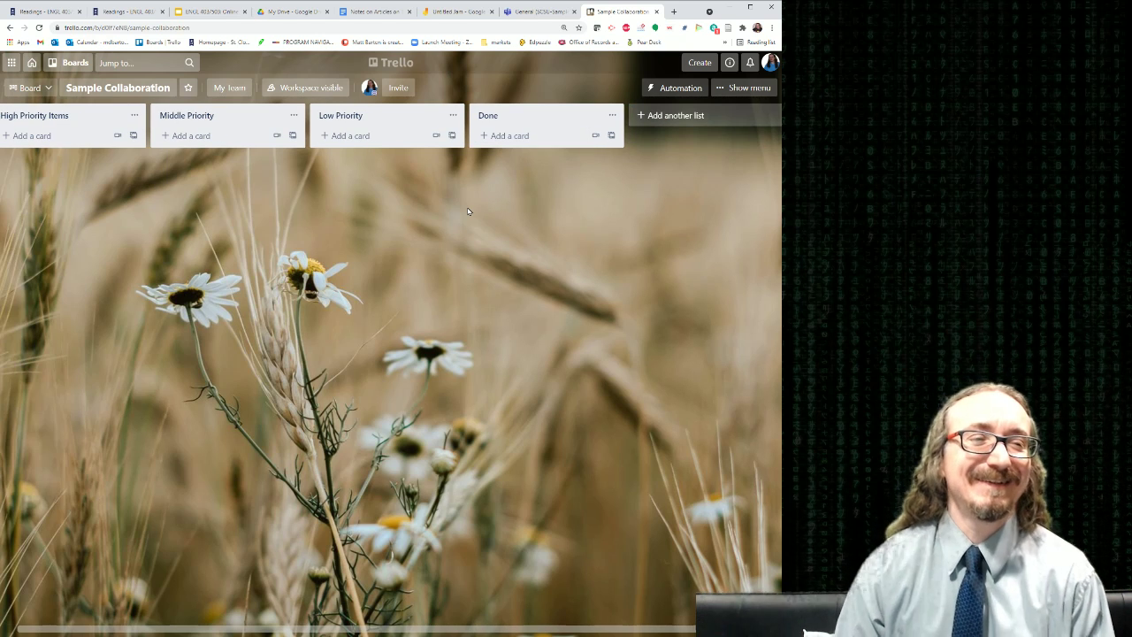
Step: Add a card to the High Priority Items list and correct its title to "Make a presentation"
left_click(39, 138)
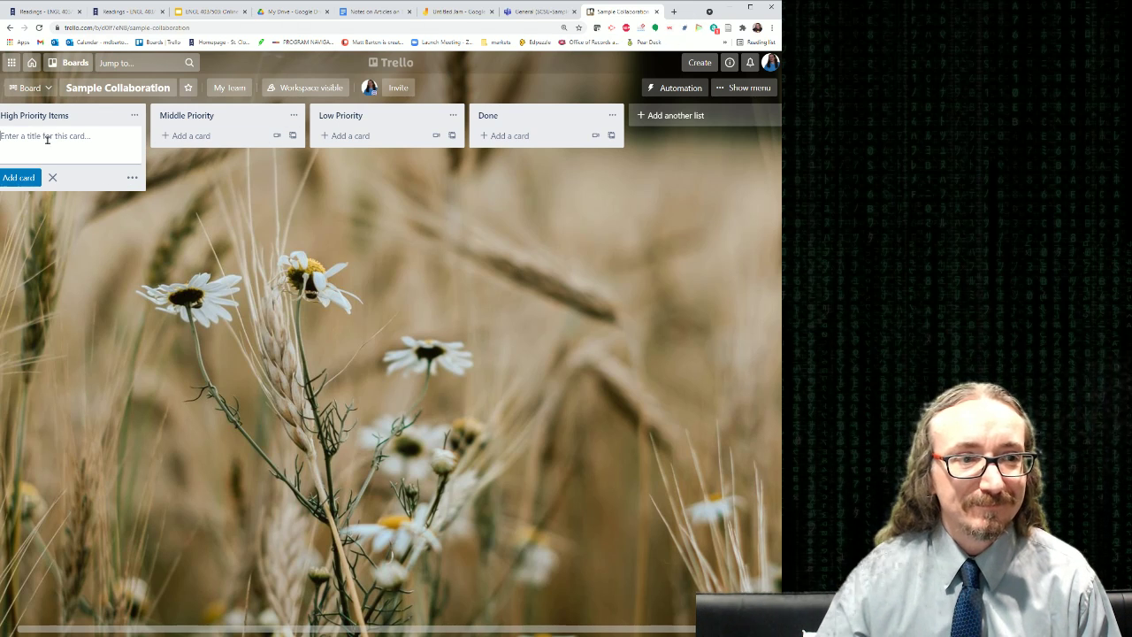
type("Make a presentatin")
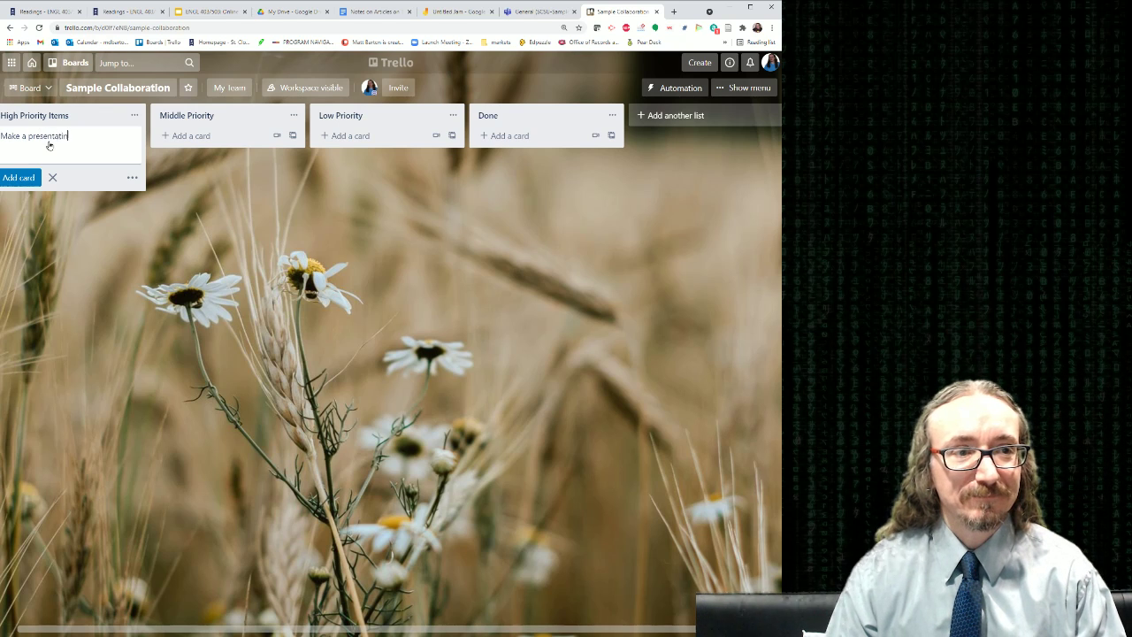
key("Return")
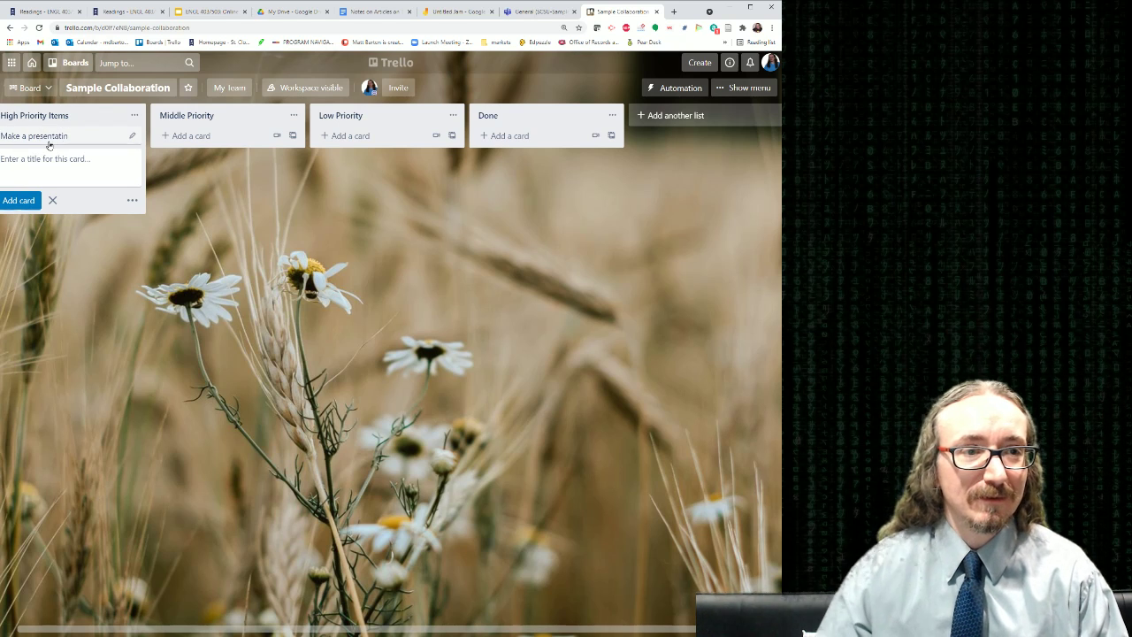
left_click(132, 135)
left_click(91, 142)
key("BackSpace")
type("on")
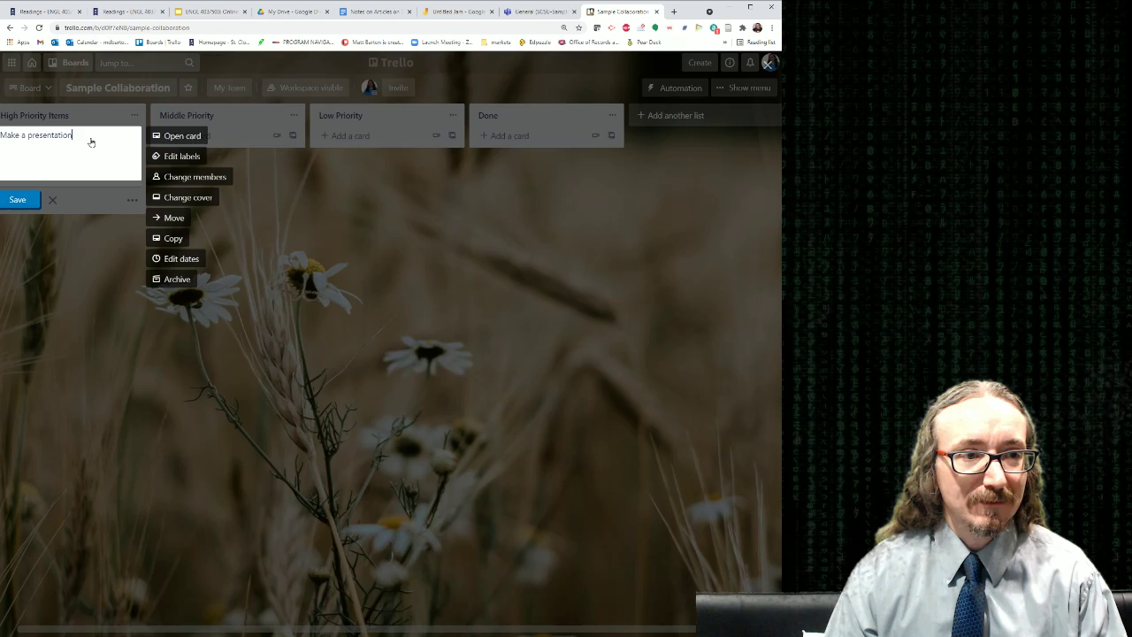
key("Return")
Step: Add a second card titled "Upload the file" to High Priority Items and close the card entry form
left_click(41, 165)
type("Uplo")
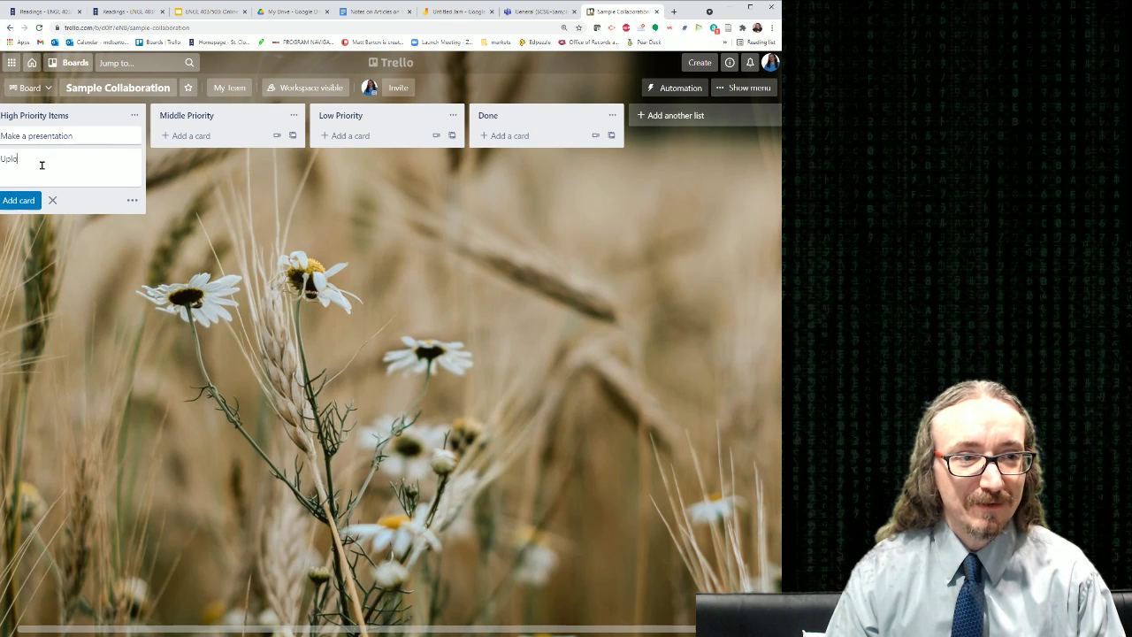
type("ad a ")
type(" the file")
key("Return")
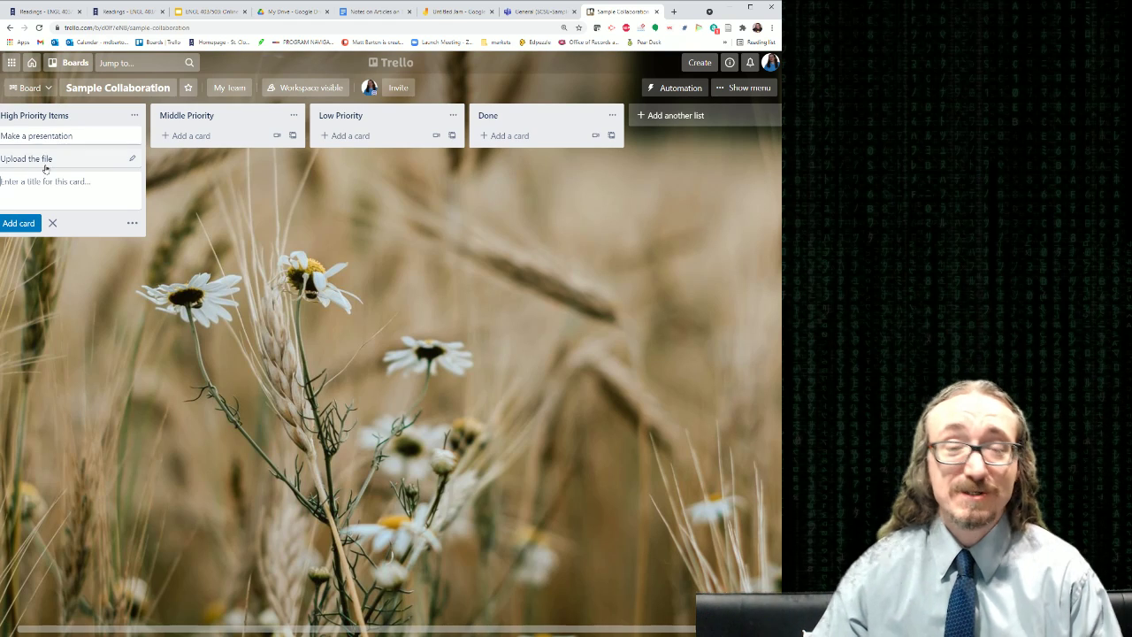
left_click(205, 222)
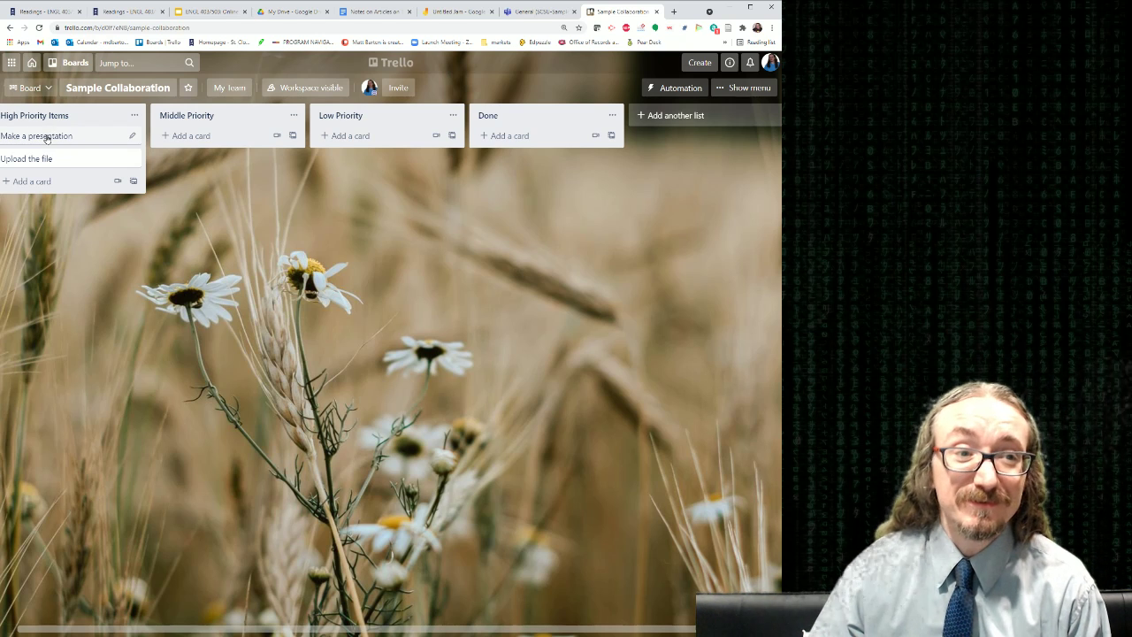
Step: Move the "Make a presentation" card to the Done list and view the actions available for that list
left_click_drag(43, 141, 514, 141)
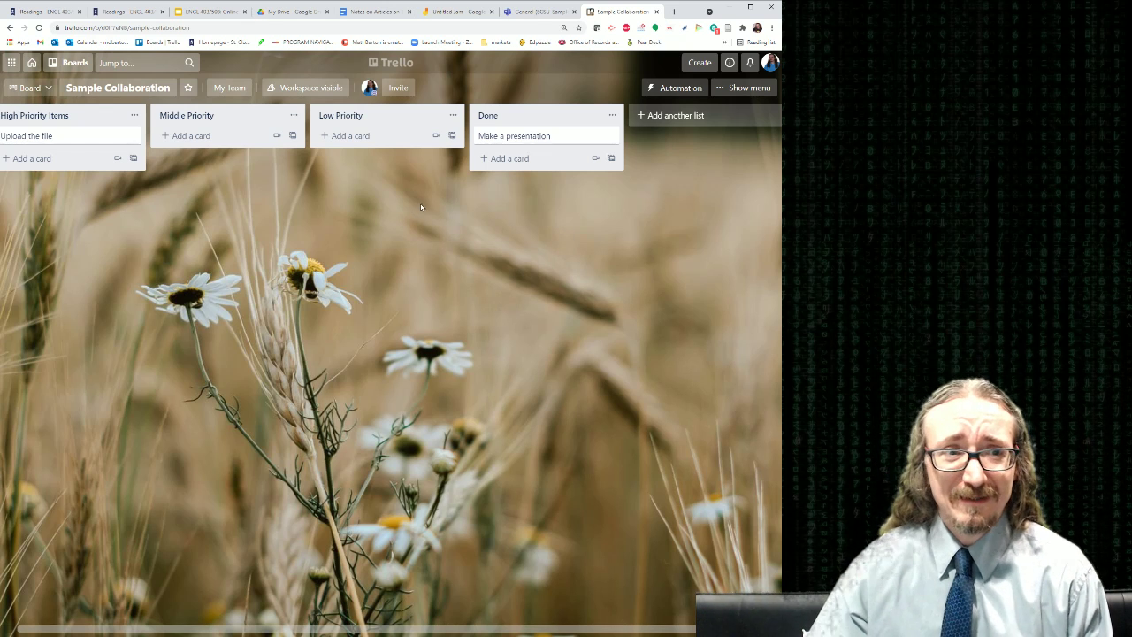
left_click(610, 115)
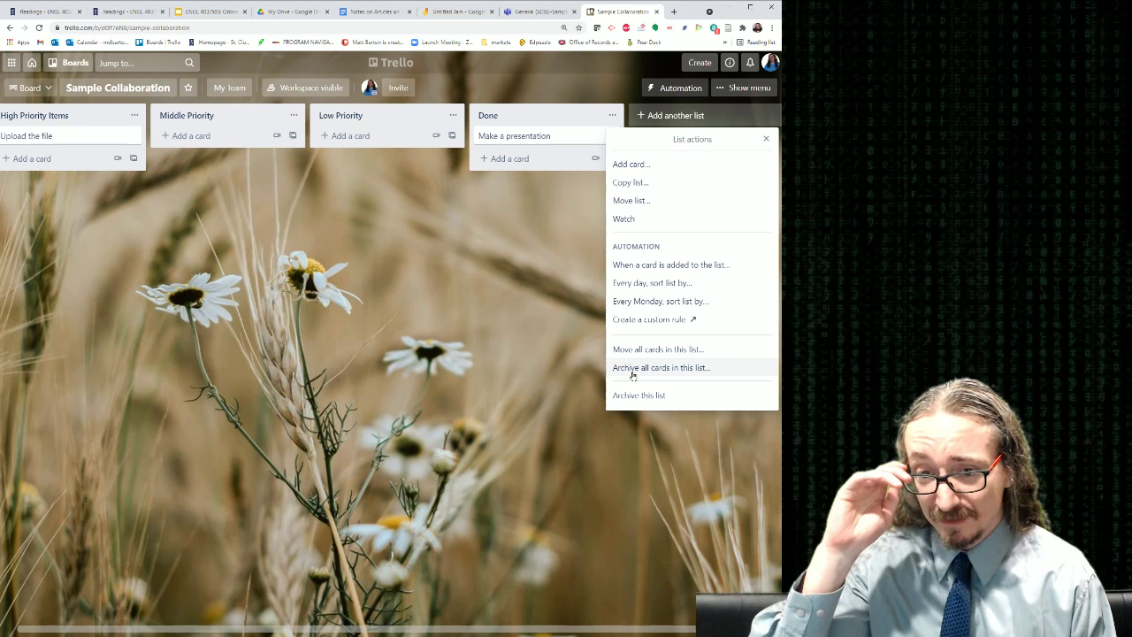
left_click(496, 260)
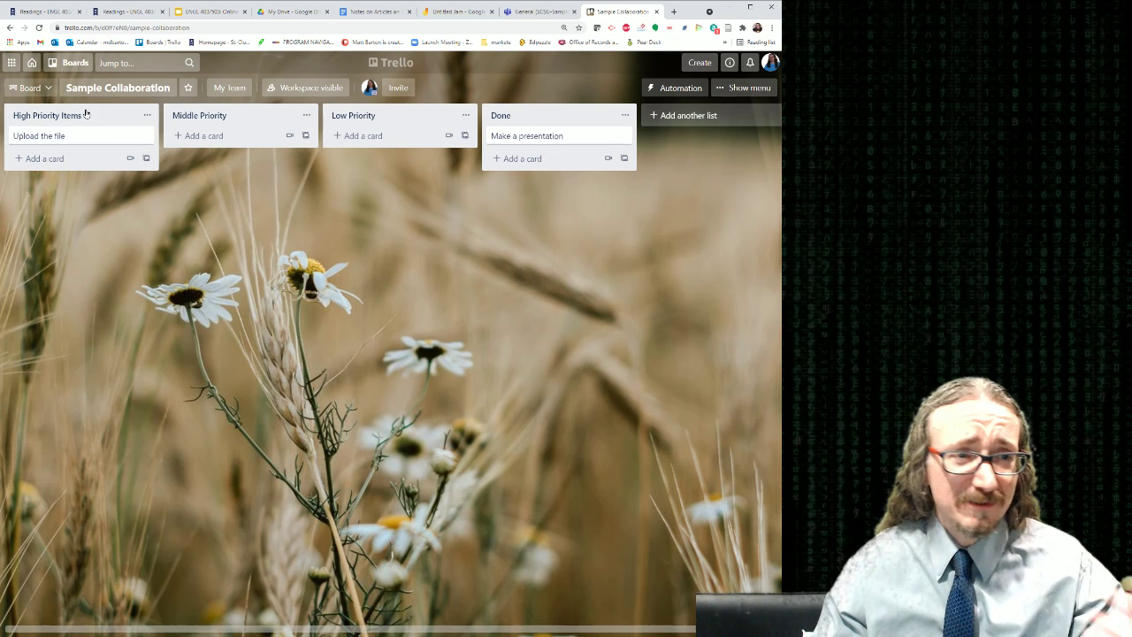
Step: Add a card titled "Find two articles for the paper" to the High Priority Items list
left_click(68, 160)
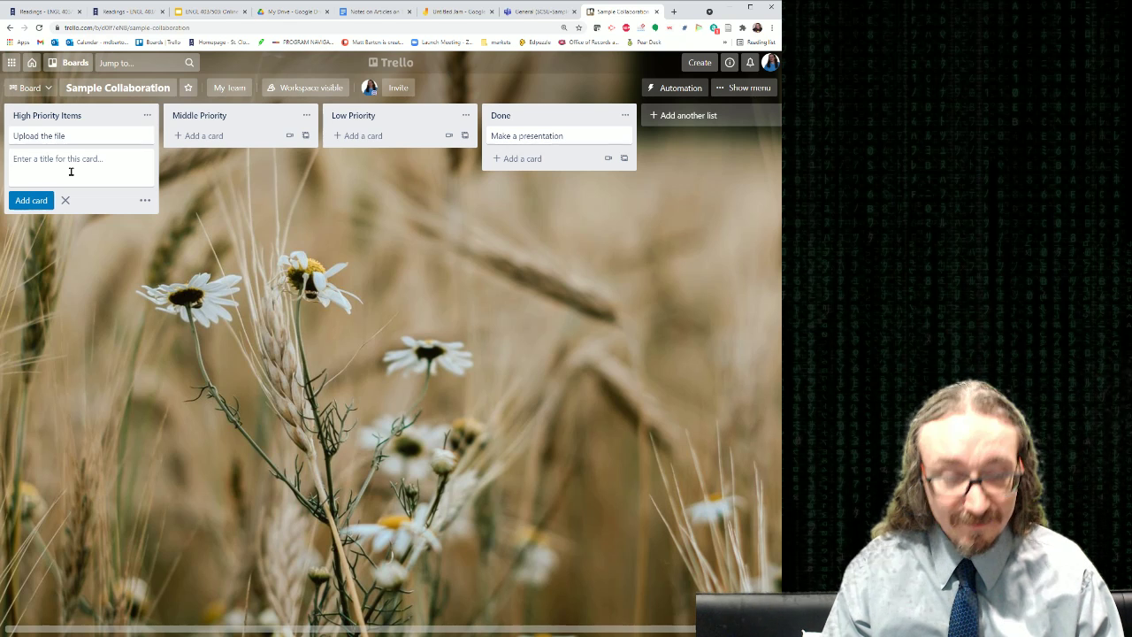
type("Find two articles for the paper")
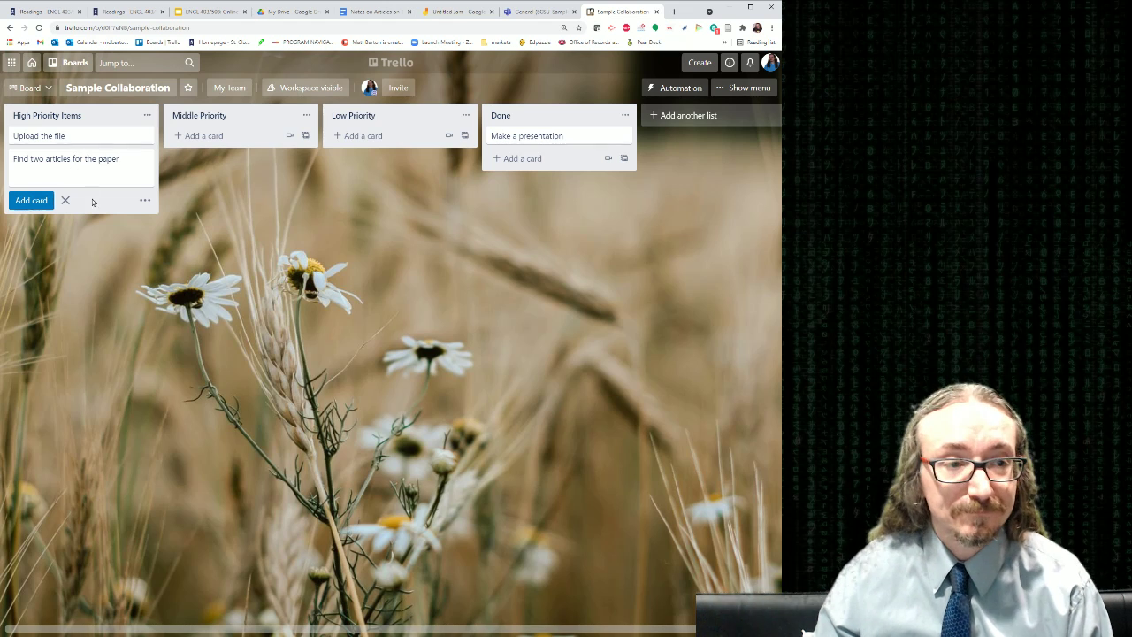
left_click(40, 202)
Step: View the edit options and label colors for the "Find two articles for the paper" card, and close them without applying a label
left_click(147, 159)
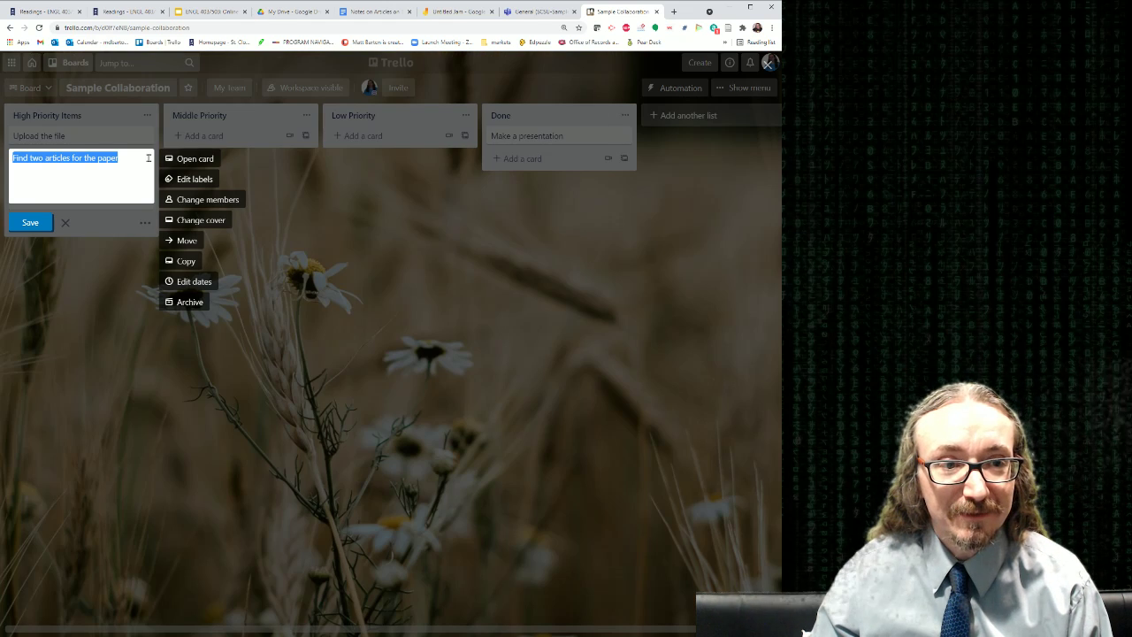
left_click(198, 179)
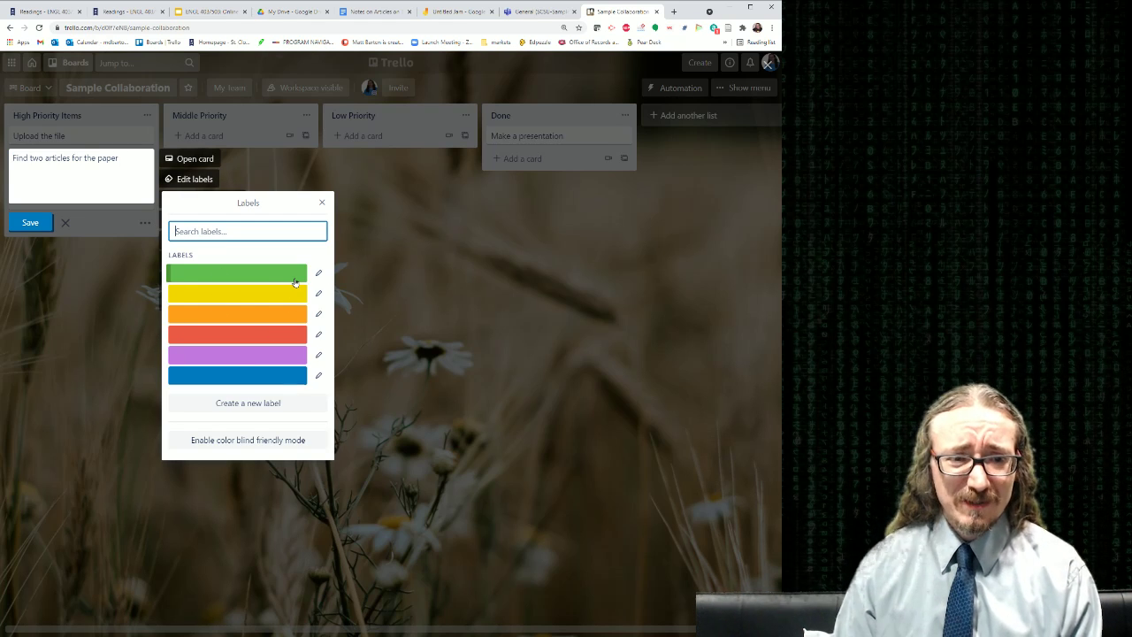
left_click(322, 204)
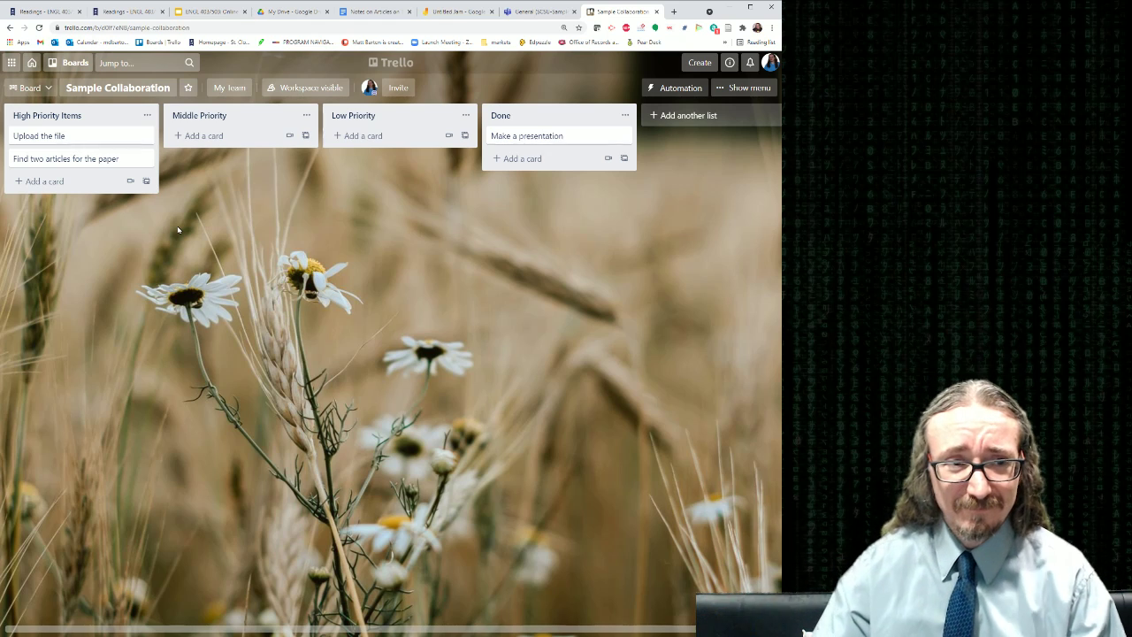
mouse_move(60, 127)
left_mouse_down()
mouse_move(479, 146)
mouse_move(78, 128)
left_mouse_up()
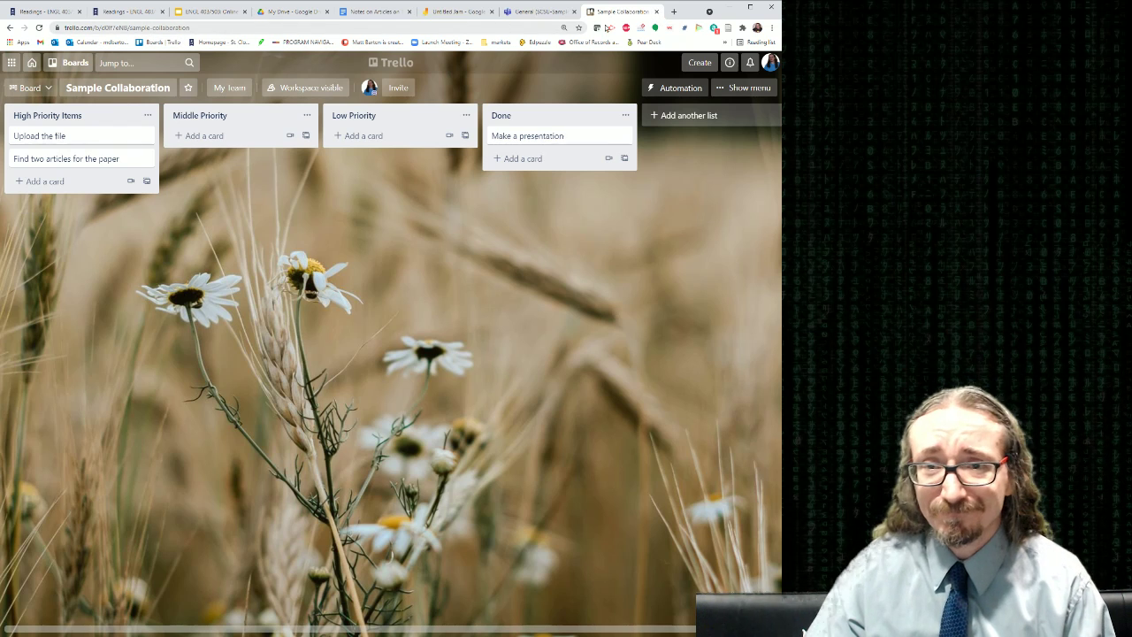
Step: Close the Trello board, switch to Microsoft Teams, and view the Microsoft 365 apps that can be launched from there
left_click(657, 11)
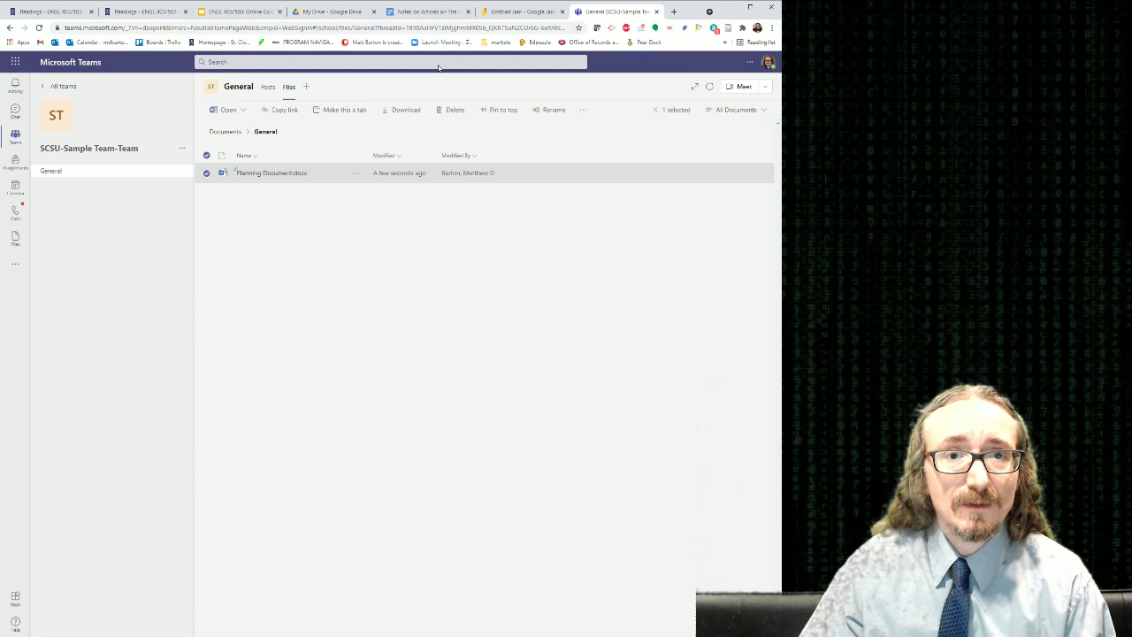
left_click(237, 11)
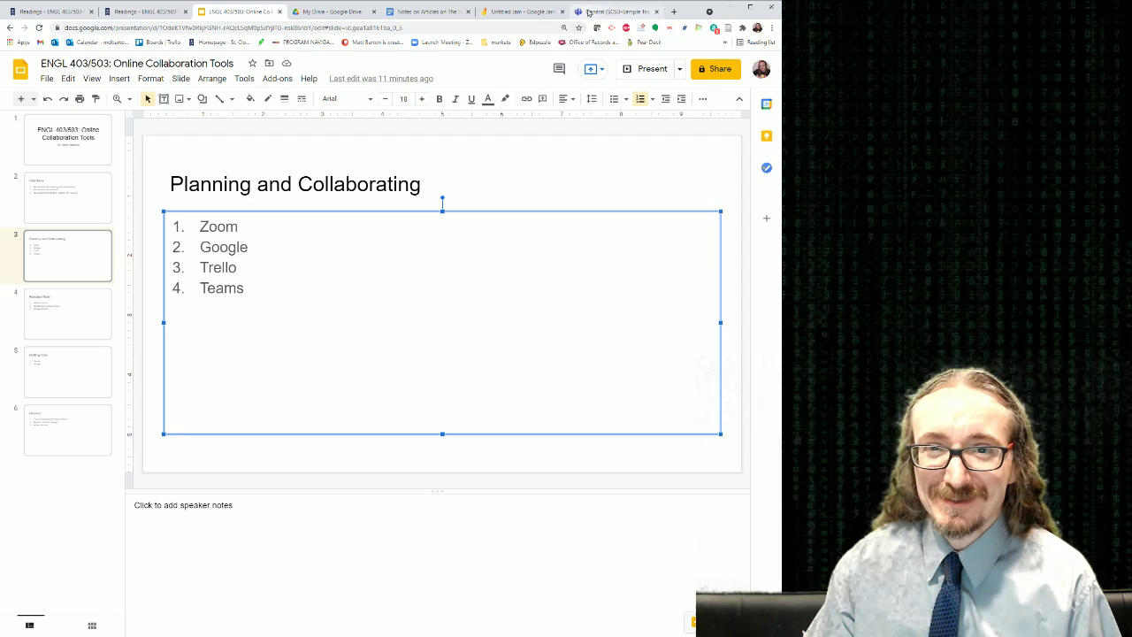
left_click(617, 11)
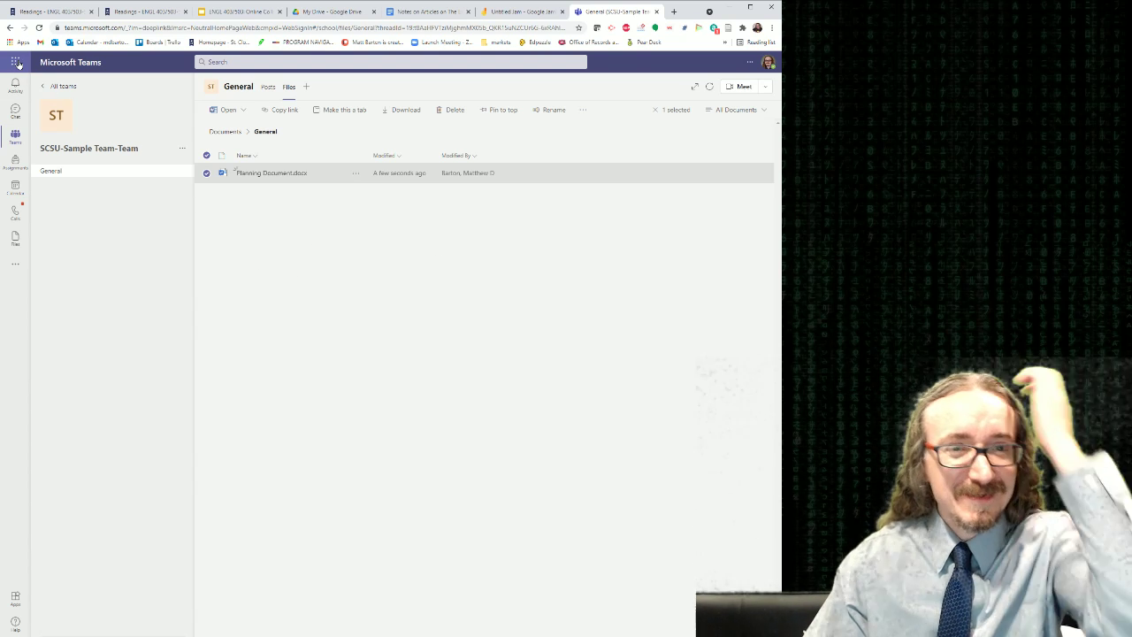
left_click(15, 62)
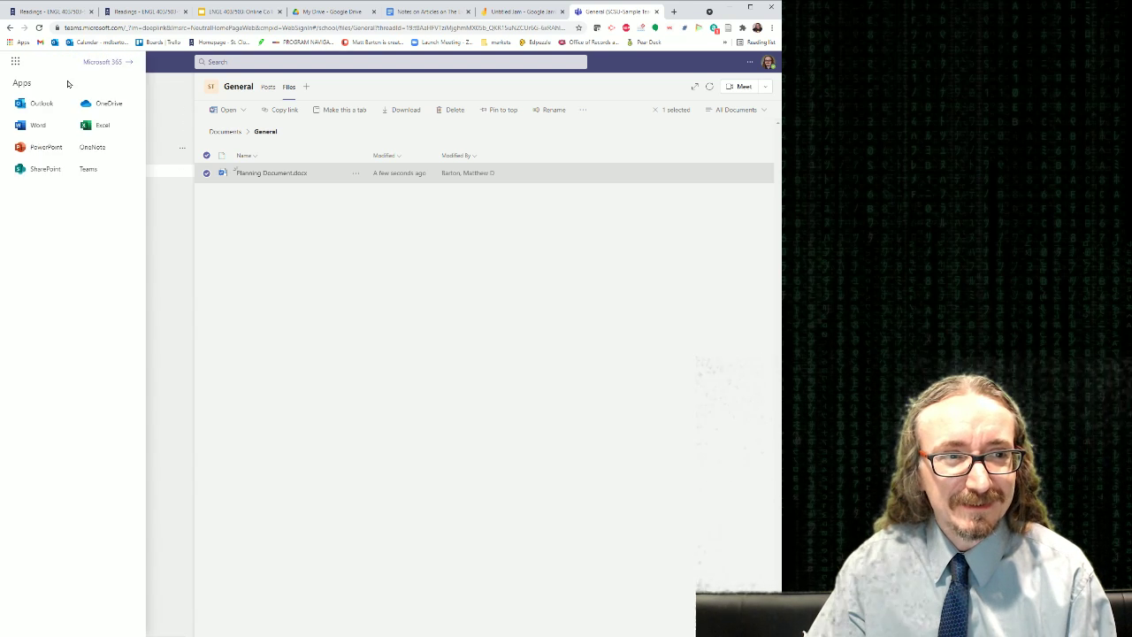
Step: Open SCSU-Sample Team-Team from the overview of all teams and open a blank new conversation in its General channel
left_click(360, 364)
left_click(43, 87)
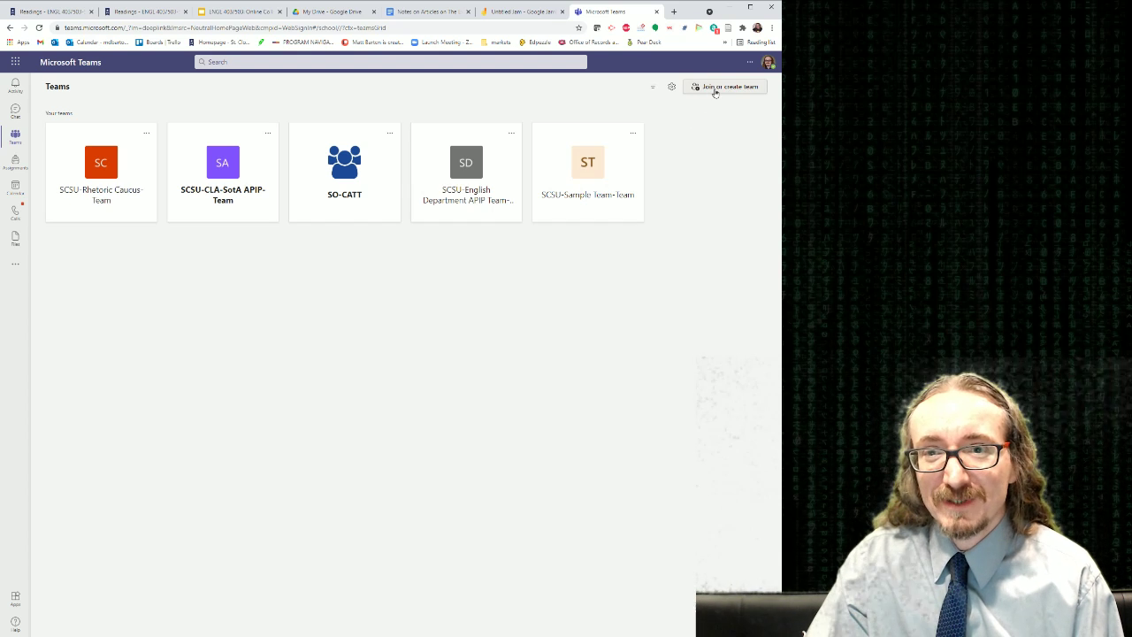
left_click(591, 177)
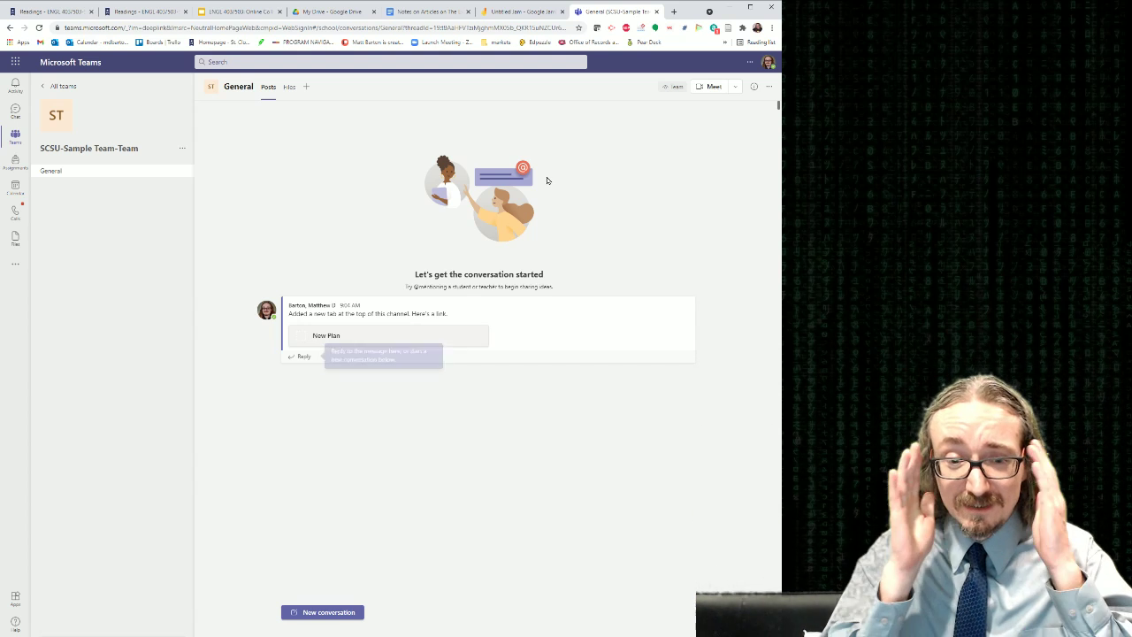
left_click(427, 434)
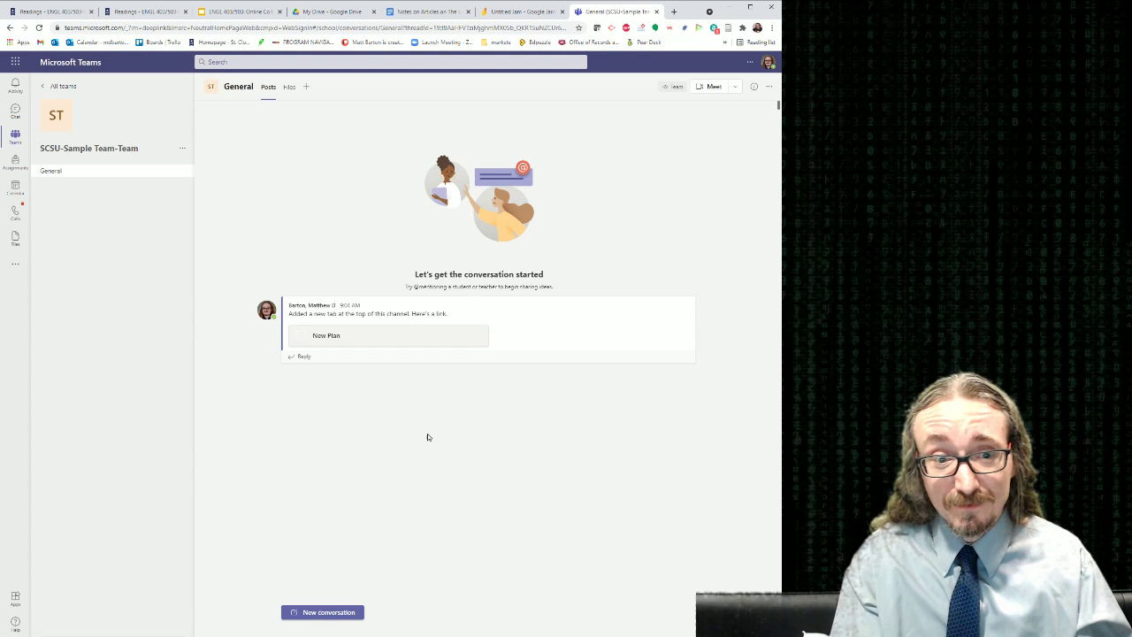
left_click(327, 612)
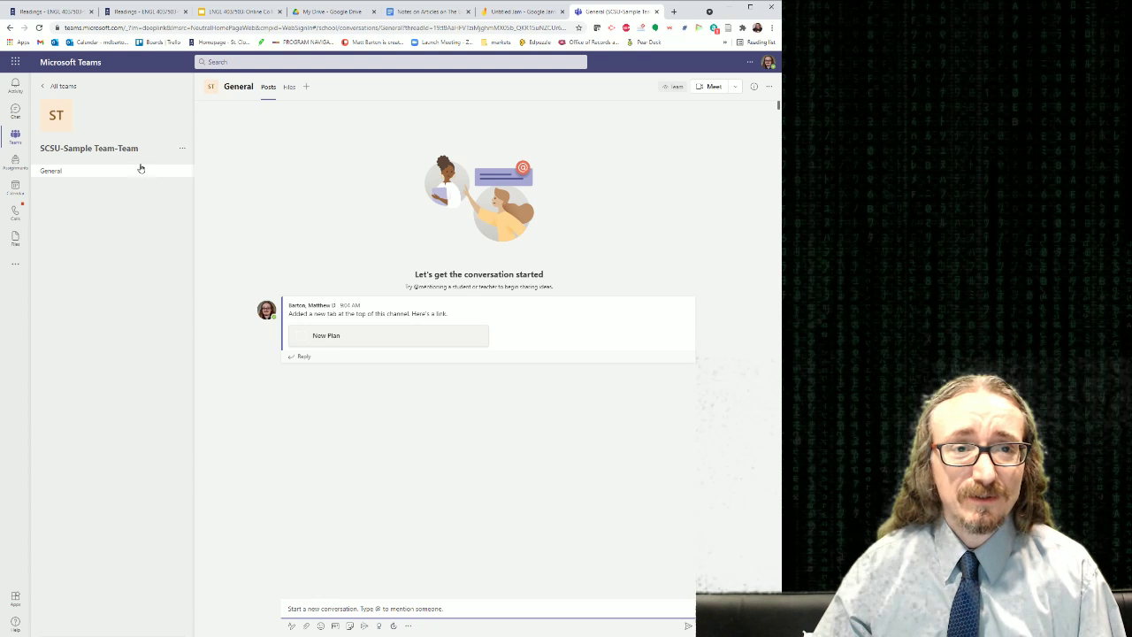
Step: View the General channel's files and the apps that can be added as a tab, without adding one
left_click(289, 87)
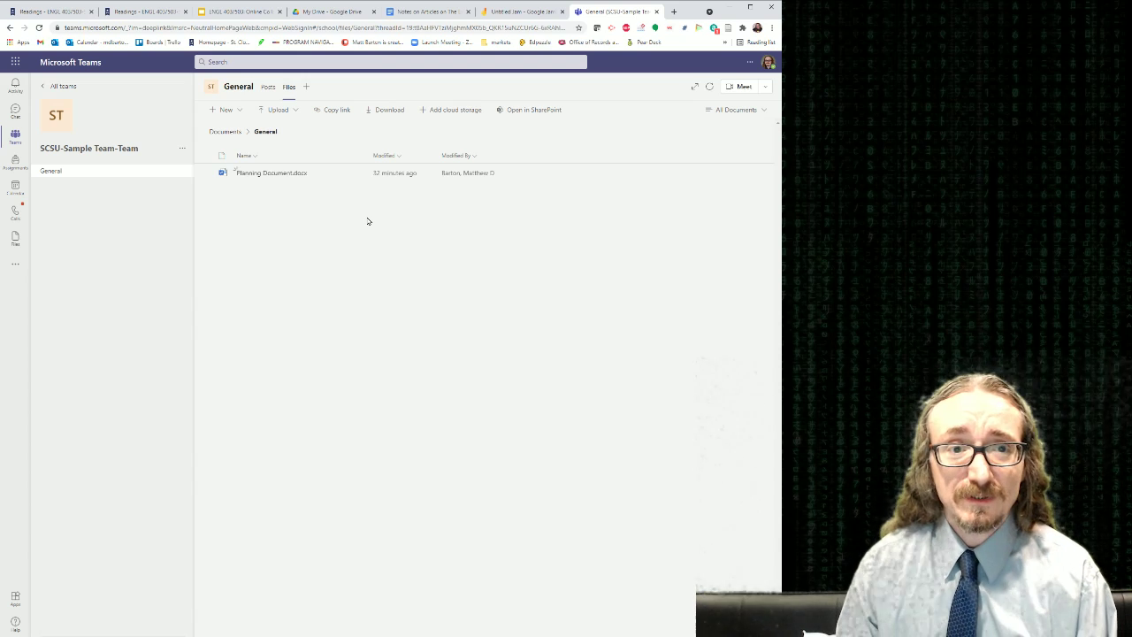
left_click(306, 89)
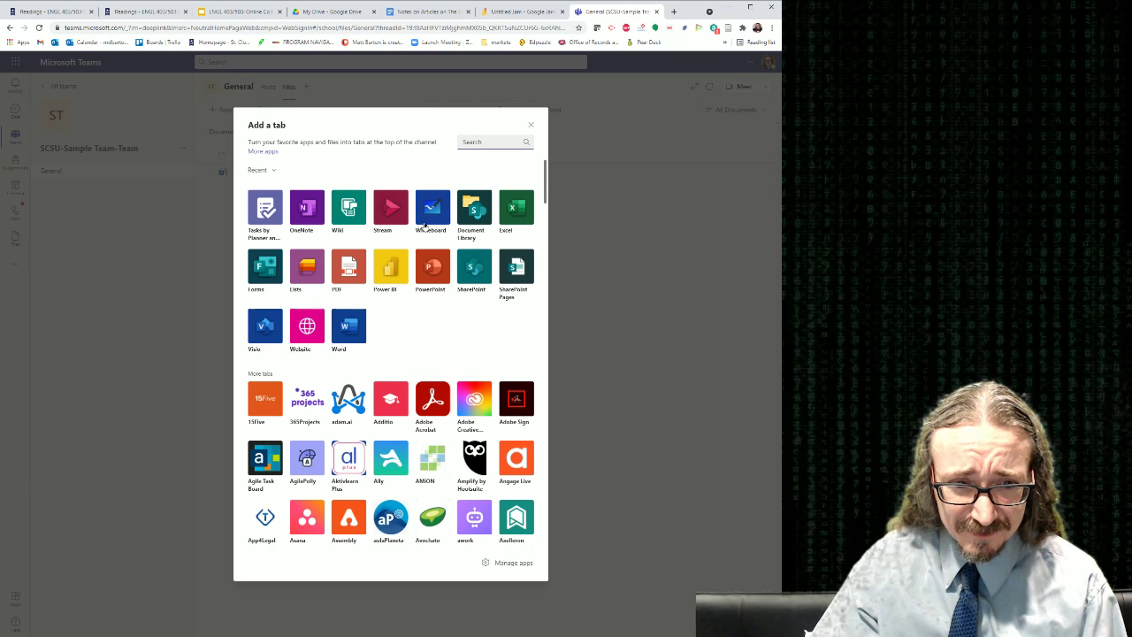
left_click(530, 125)
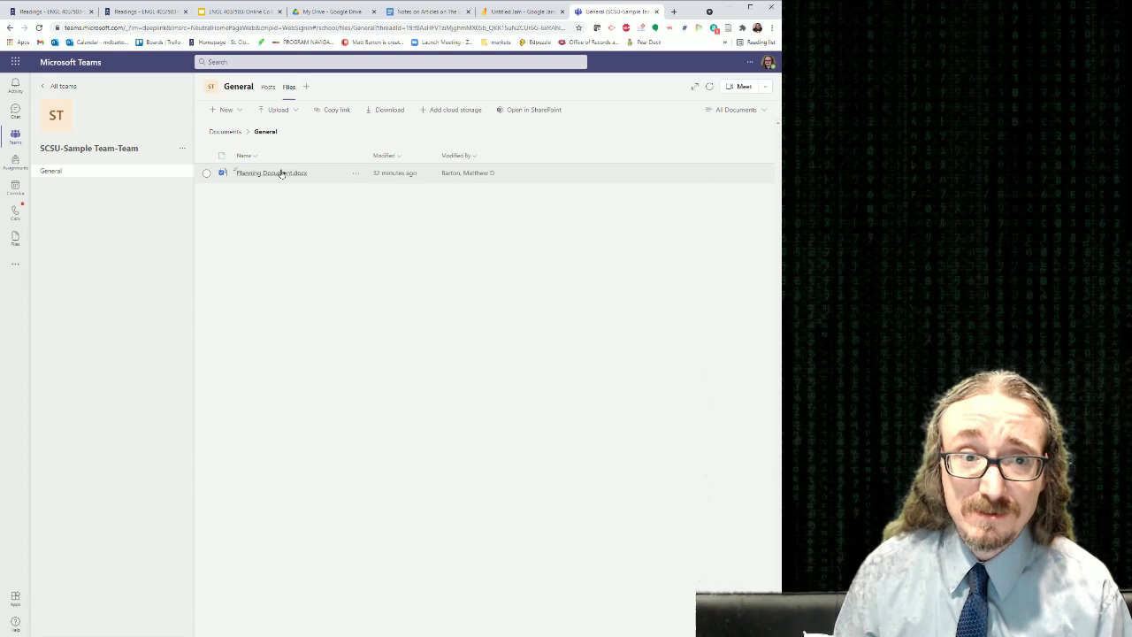
Step: View the file types that can be created in the channel and the meeting options, without choosing any
left_click(224, 114)
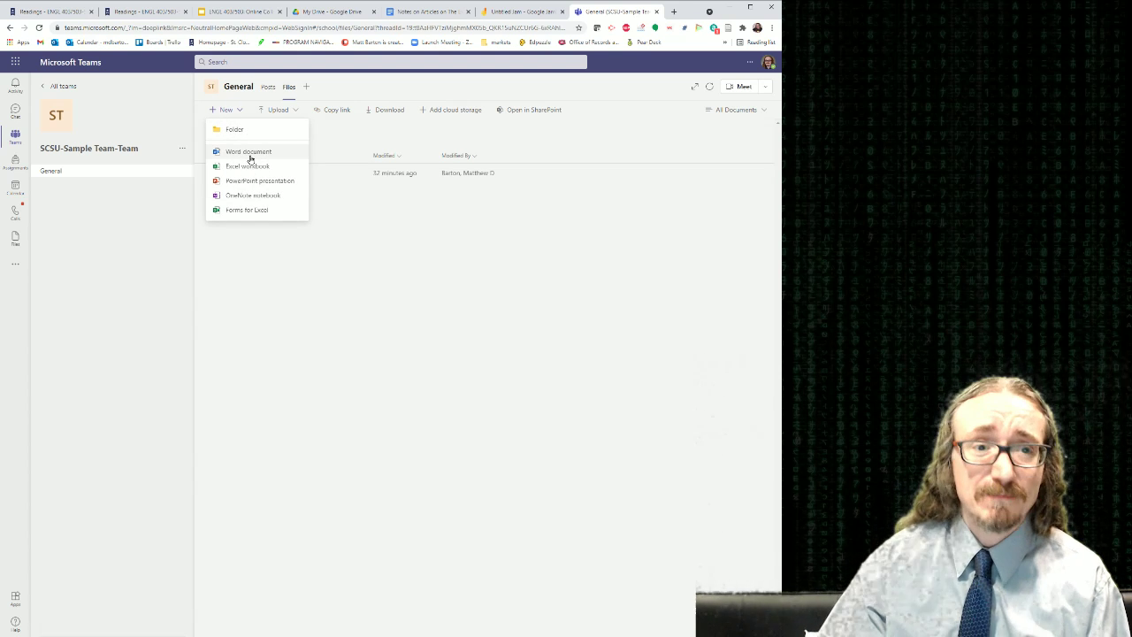
left_click(372, 213)
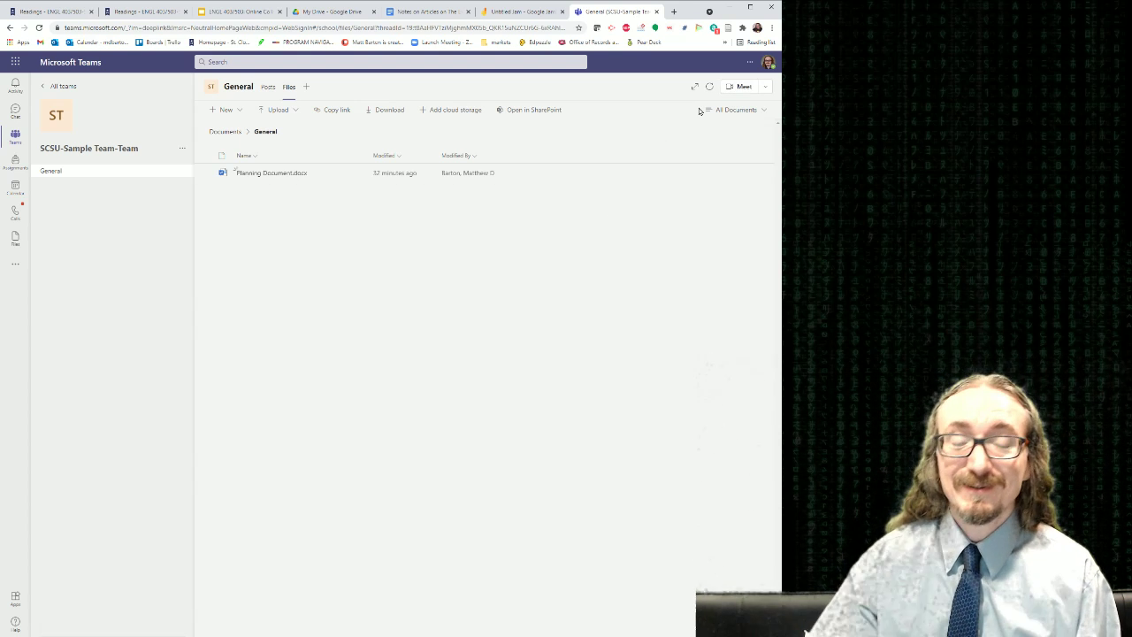
left_click(765, 87)
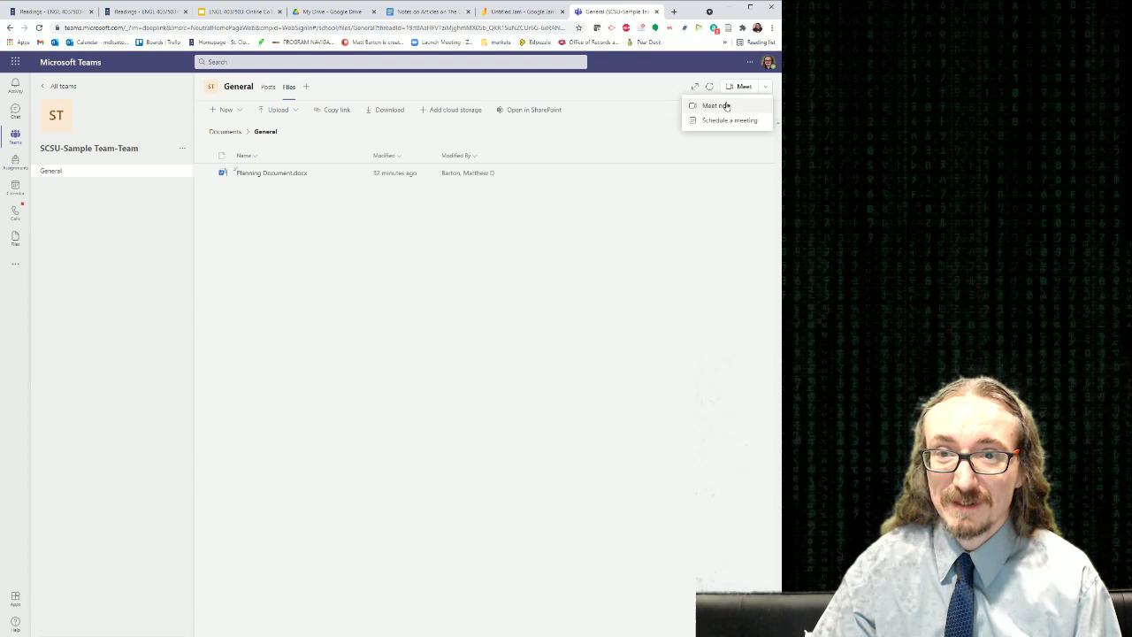
left_click(560, 202)
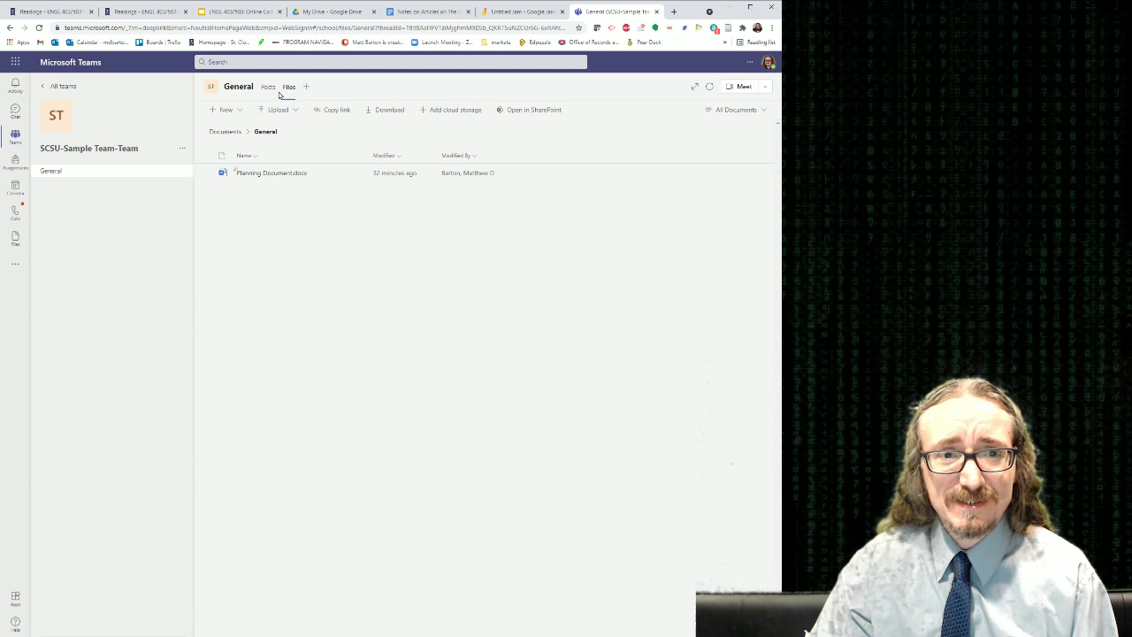
Step: Open Planning Document.docx from the channel's files and post "Hello!" in the document's conversation
left_click(244, 177)
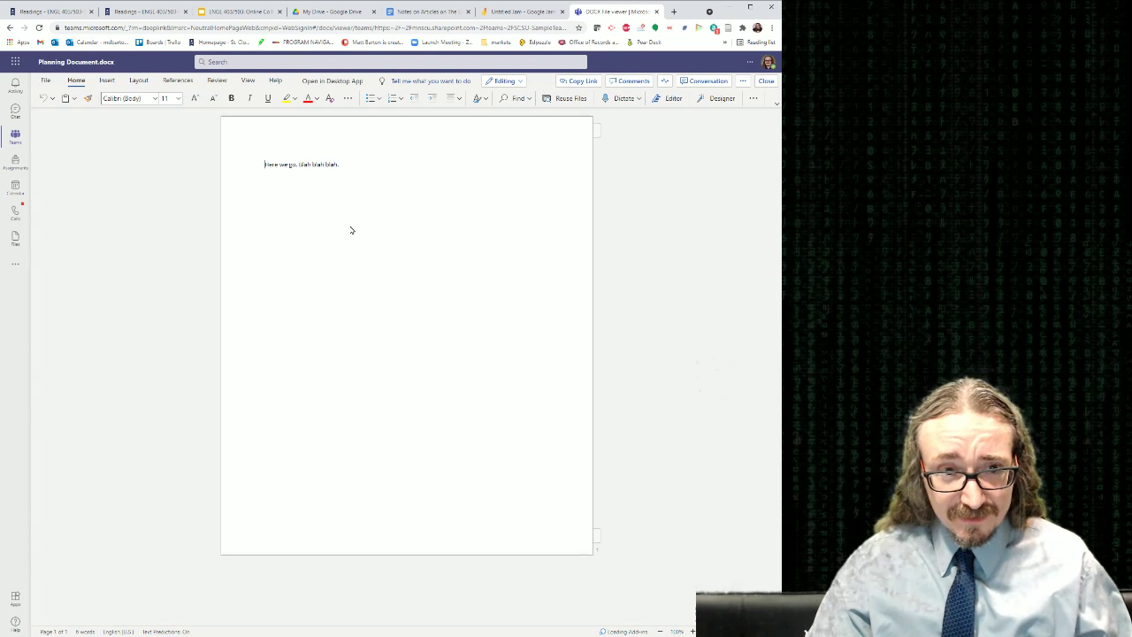
key("ctrl+equal")
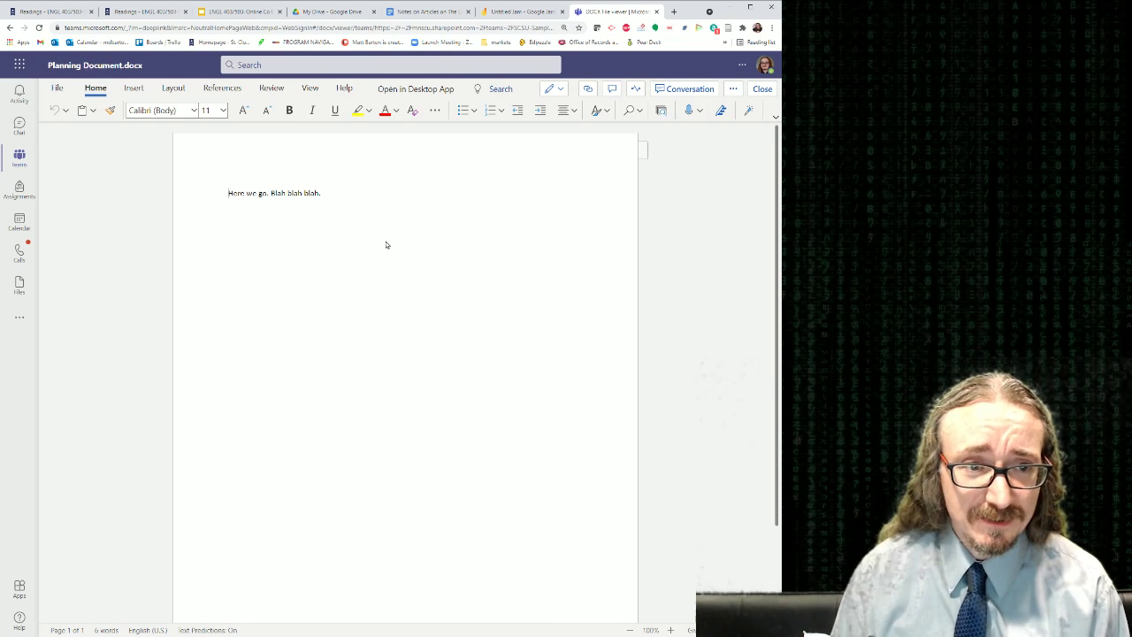
left_click(690, 89)
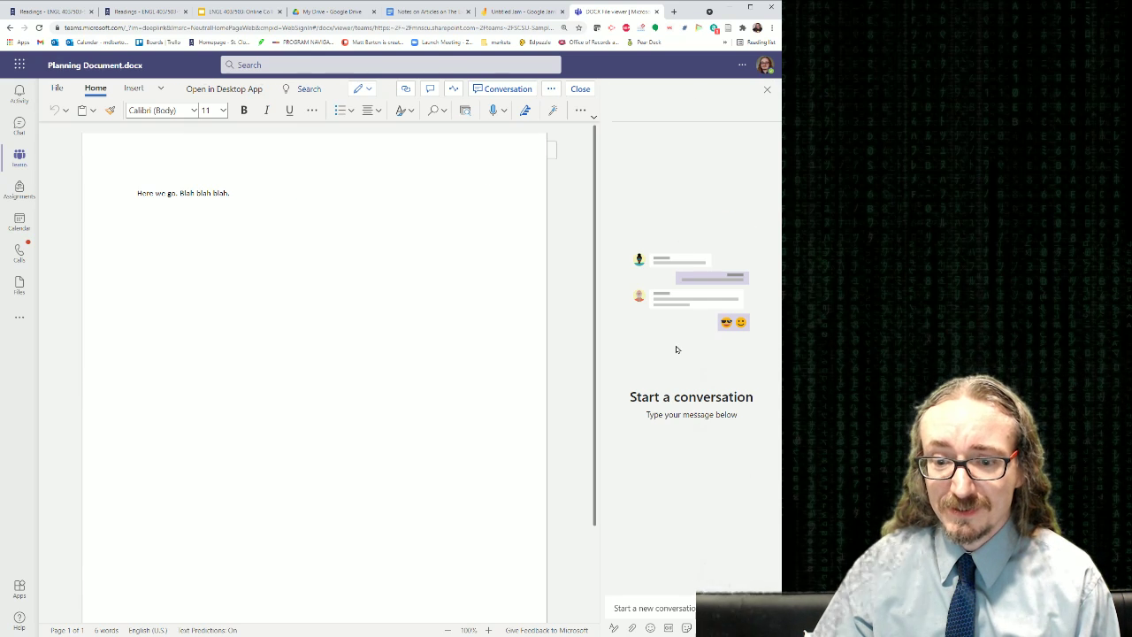
left_click(655, 600)
type("Hello")
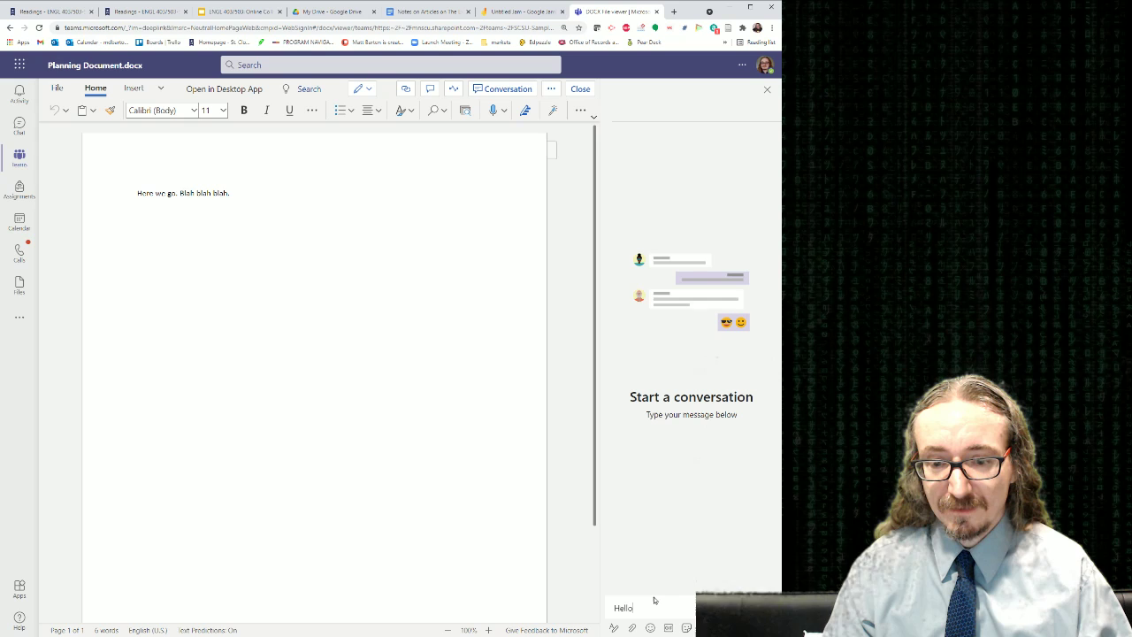
type("!")
key("Return")
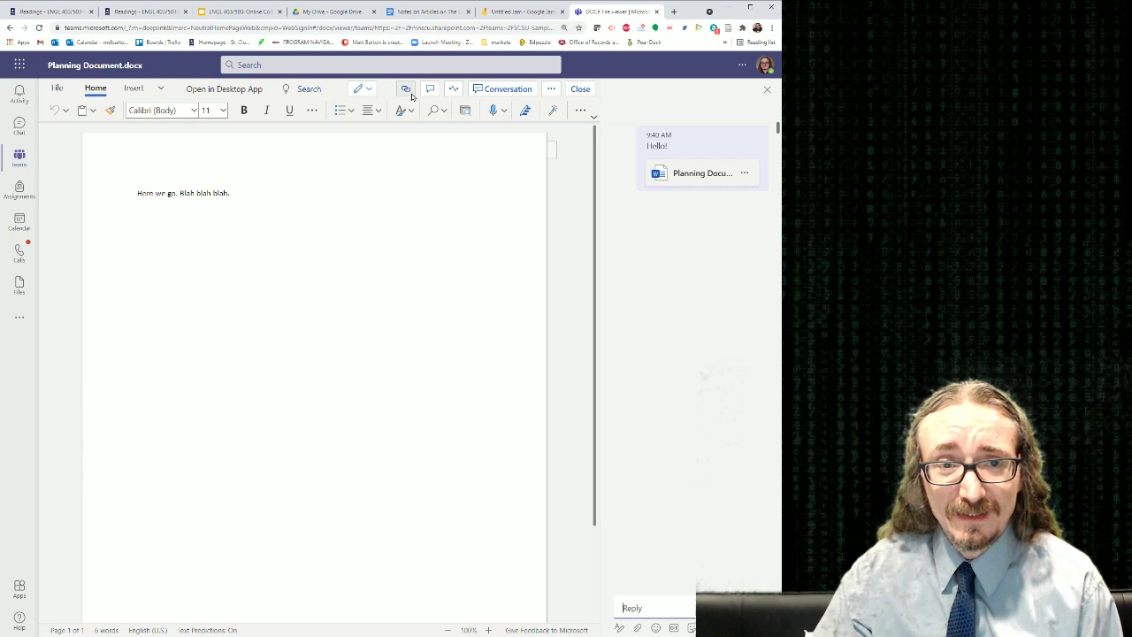
Step: Examine Planning Document.docx's file commands, its options for opening in a browser or downloading, and its collaborator activity
left_click(59, 89)
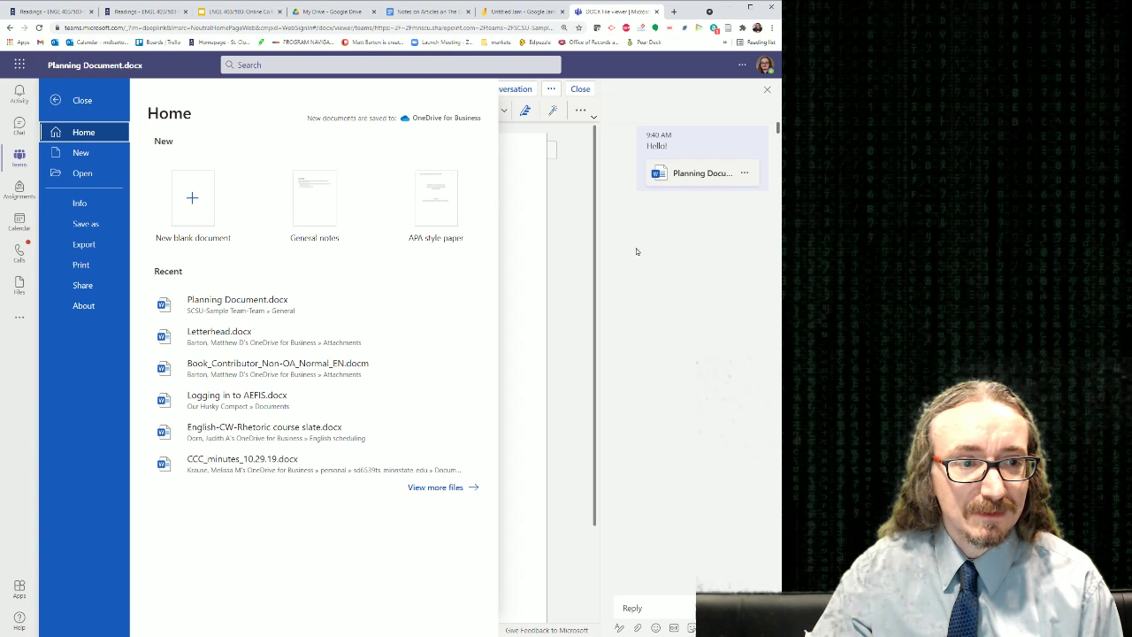
left_click(56, 101)
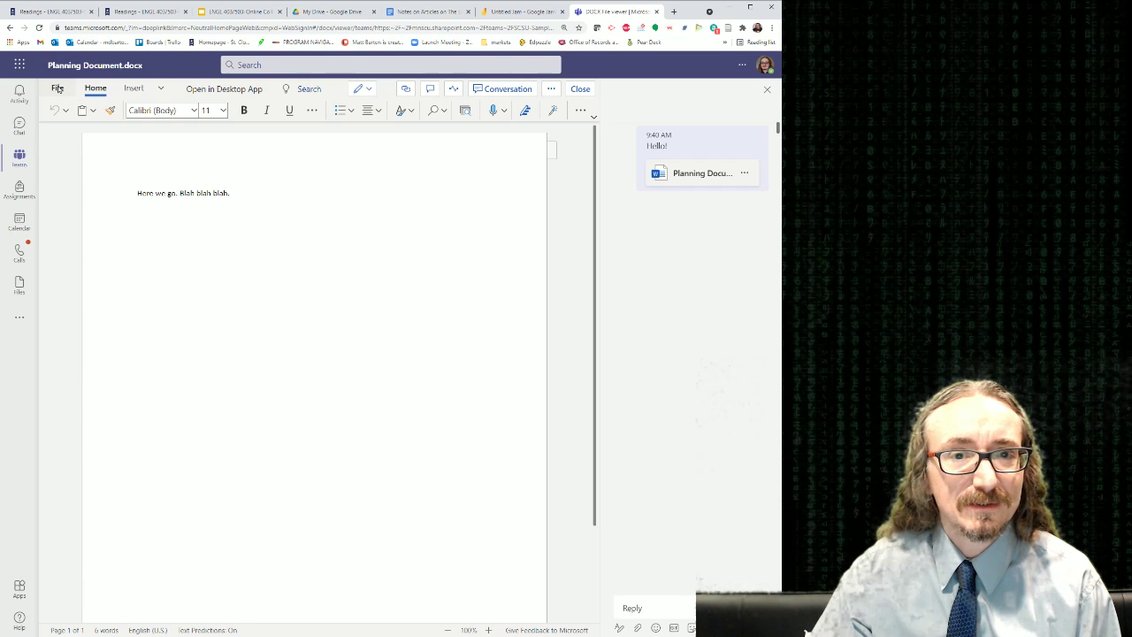
left_click(550, 90)
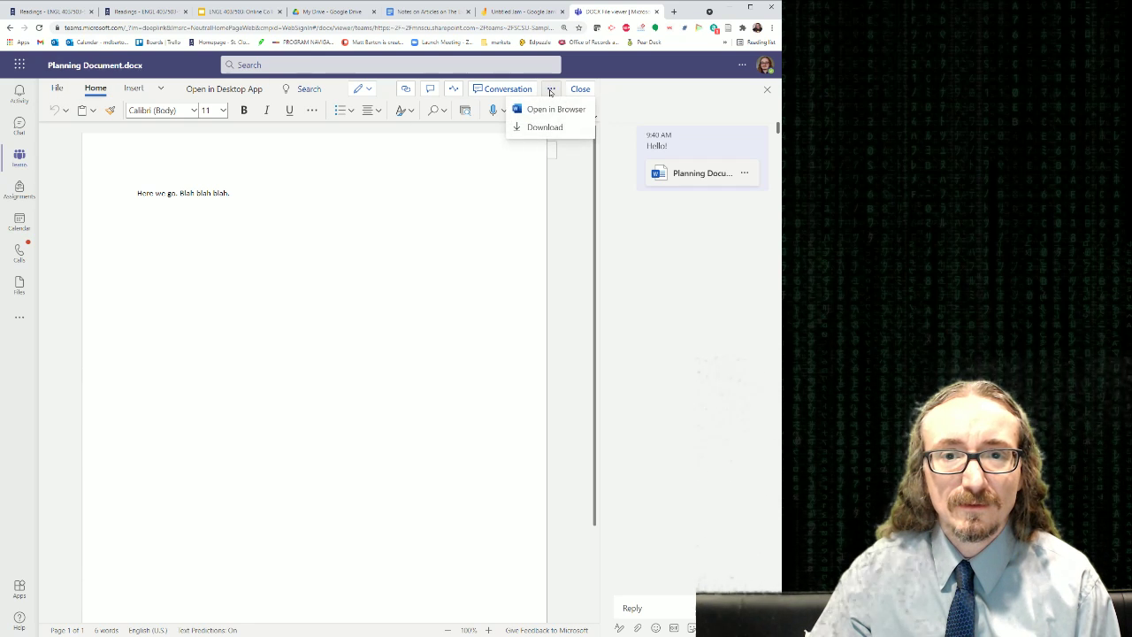
left_click(550, 89)
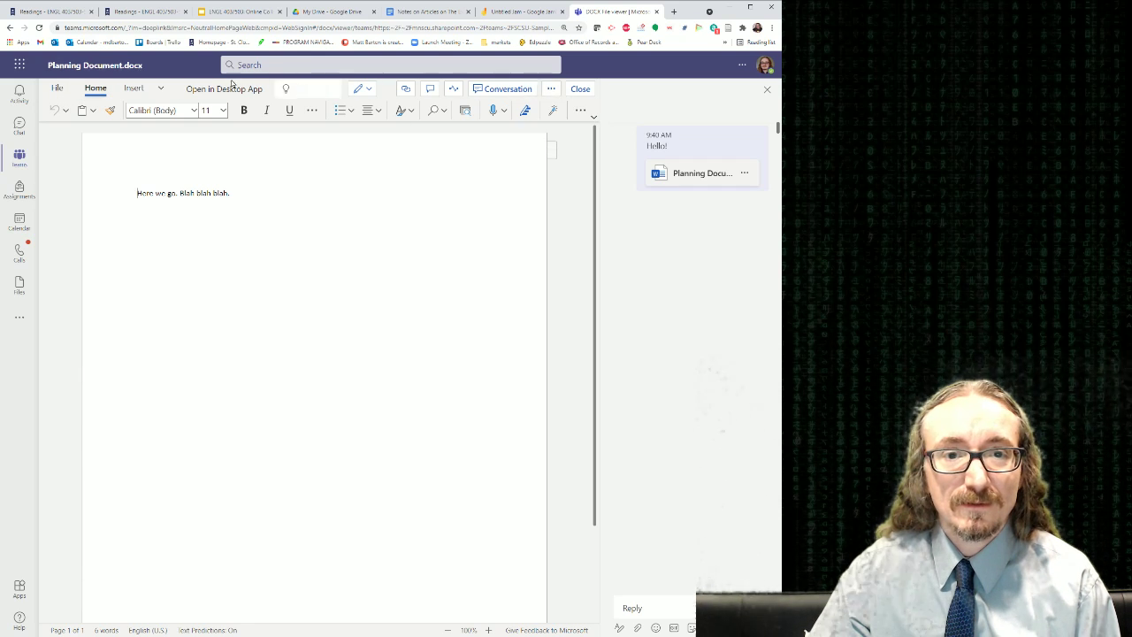
left_click(57, 89)
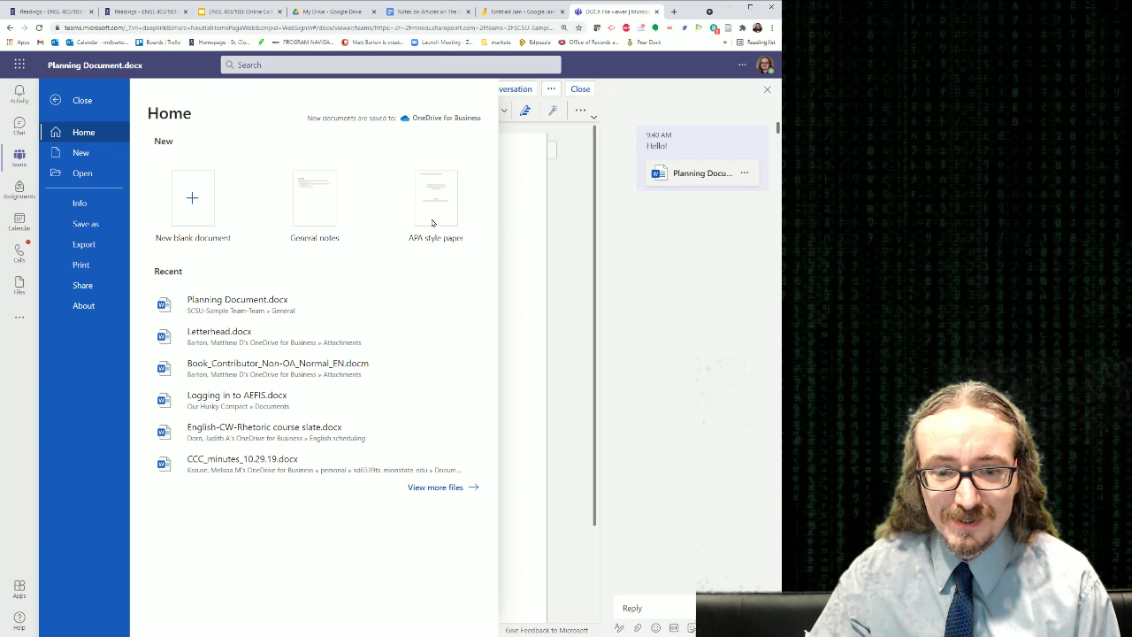
key("Escape")
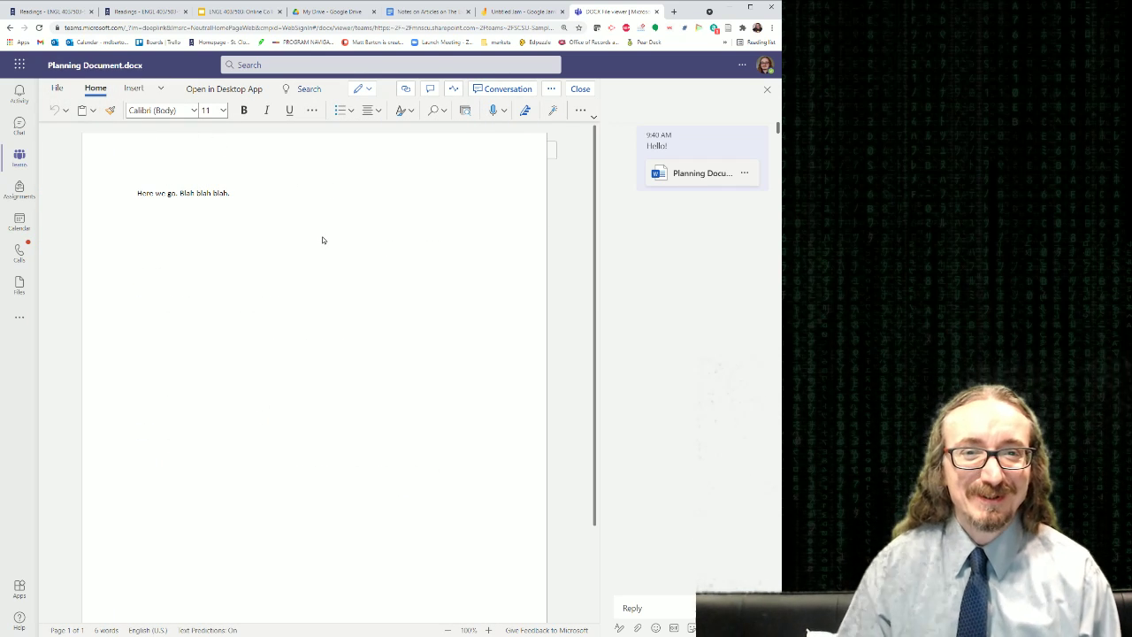
left_click(550, 89)
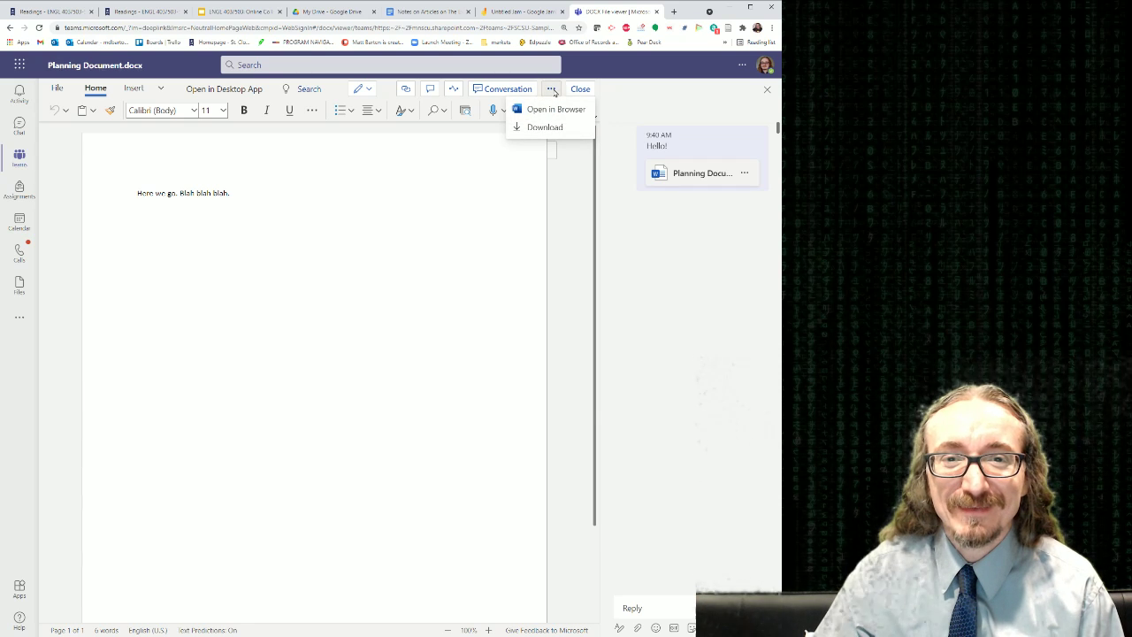
left_click(451, 90)
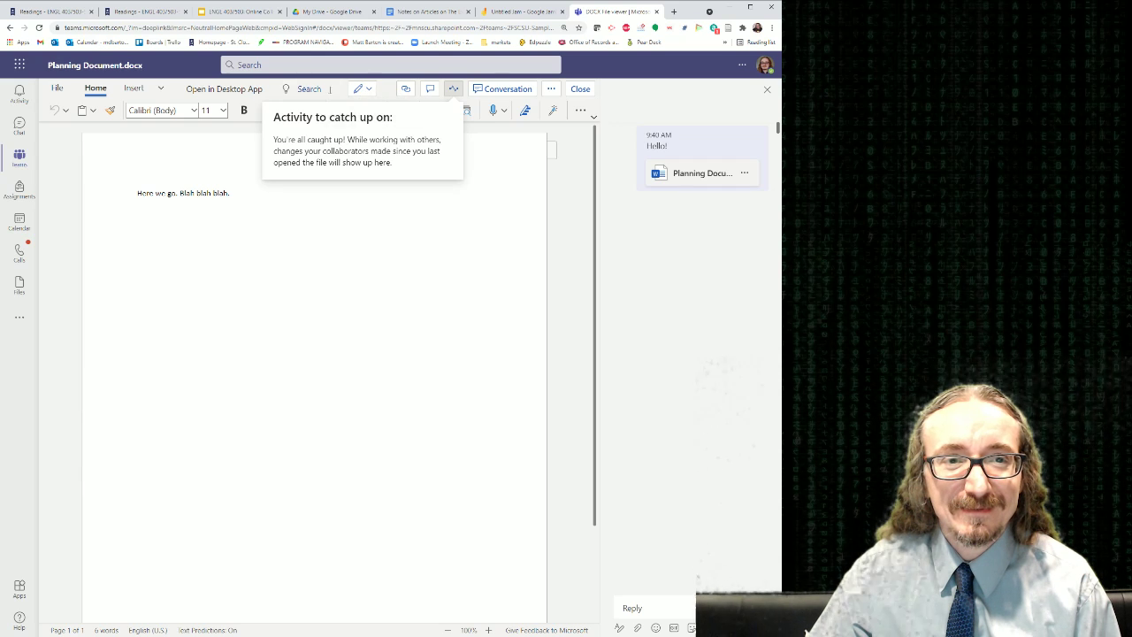
key("alt+q")
key("Escape")
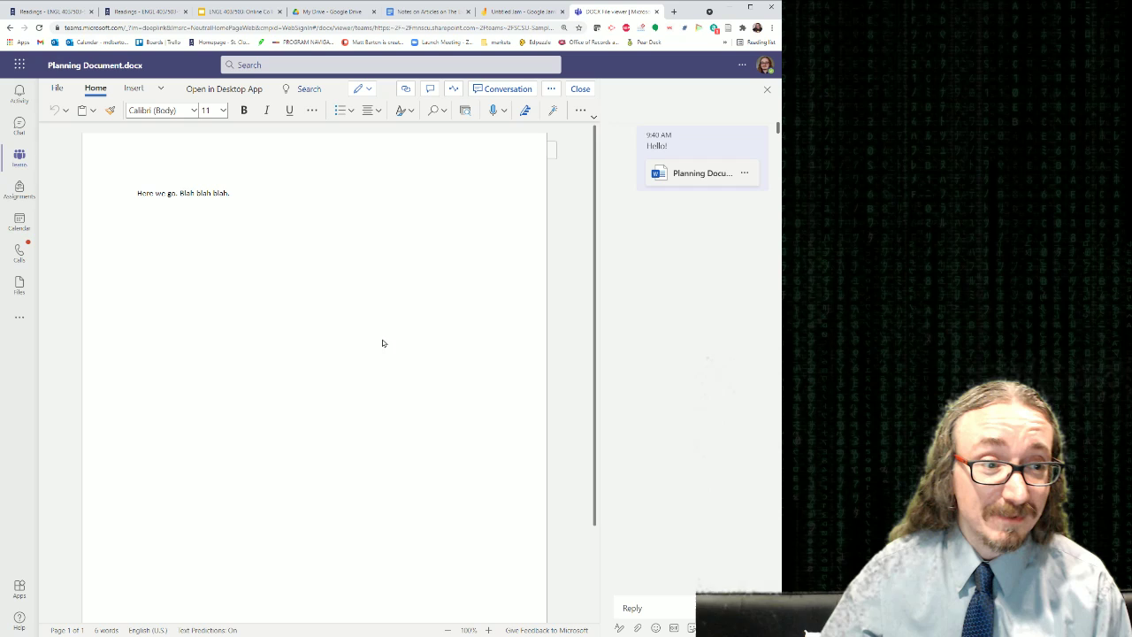
Step: View the additional Teams apps, the calendar, and the assignments area
left_click(19, 318)
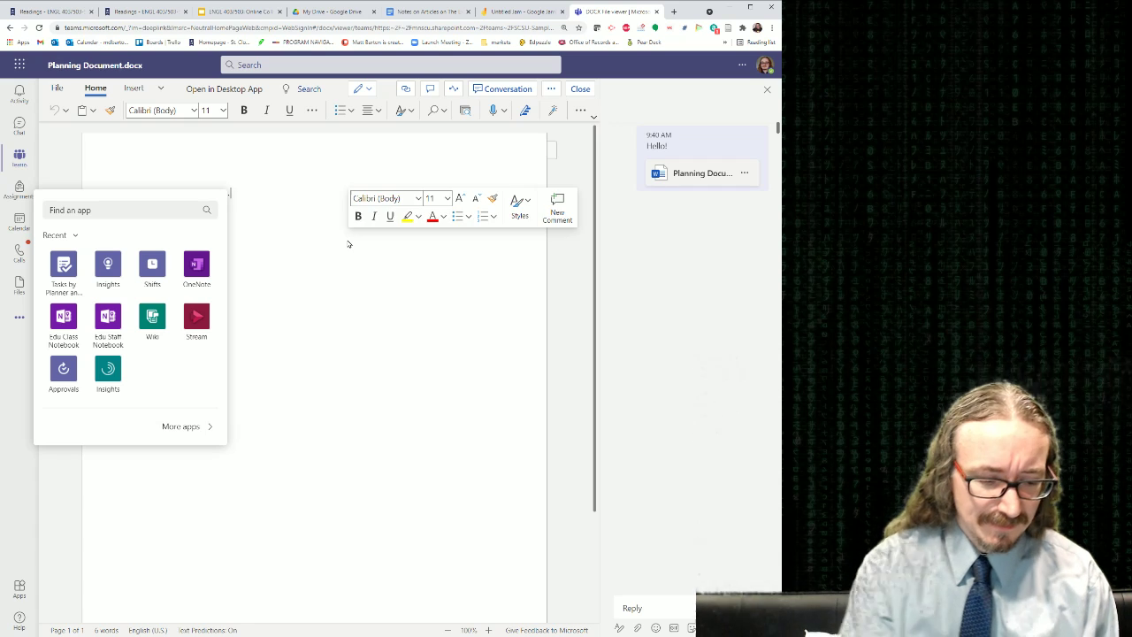
left_click(20, 223)
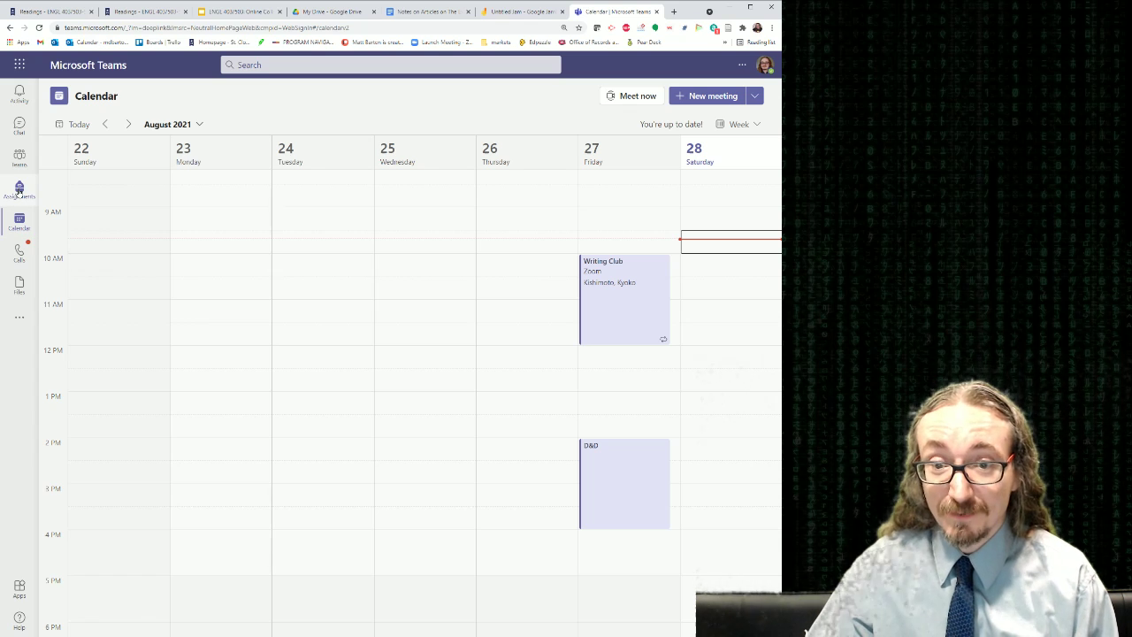
left_click(19, 190)
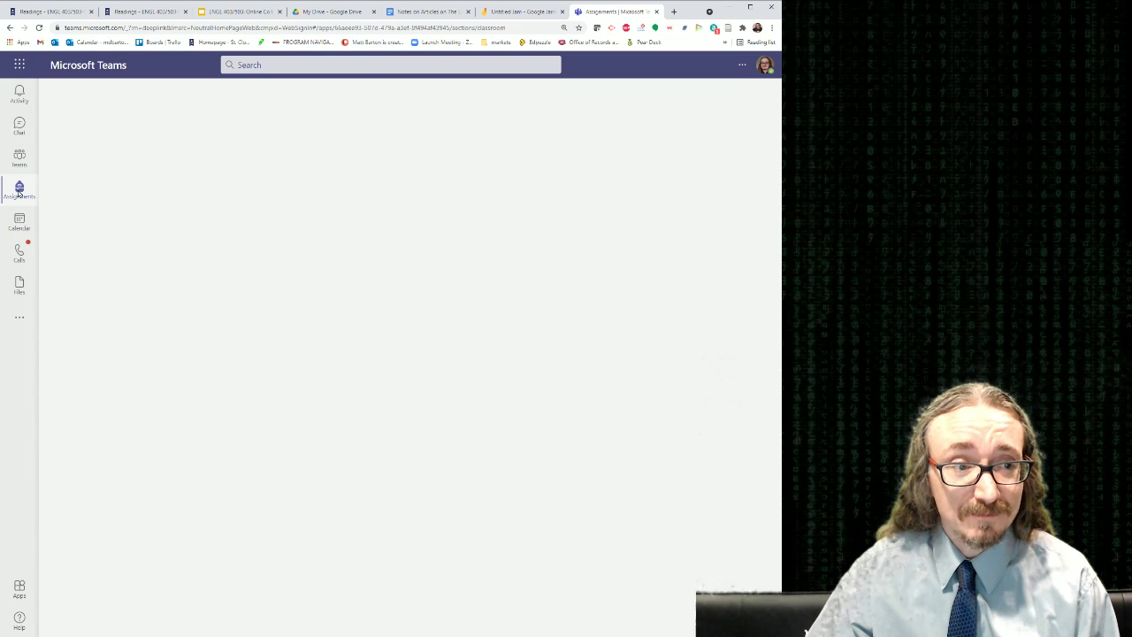
Step: Return to the General channel posts of SCSU-Sample Team-Team and view the team information and channel options
left_click(19, 157)
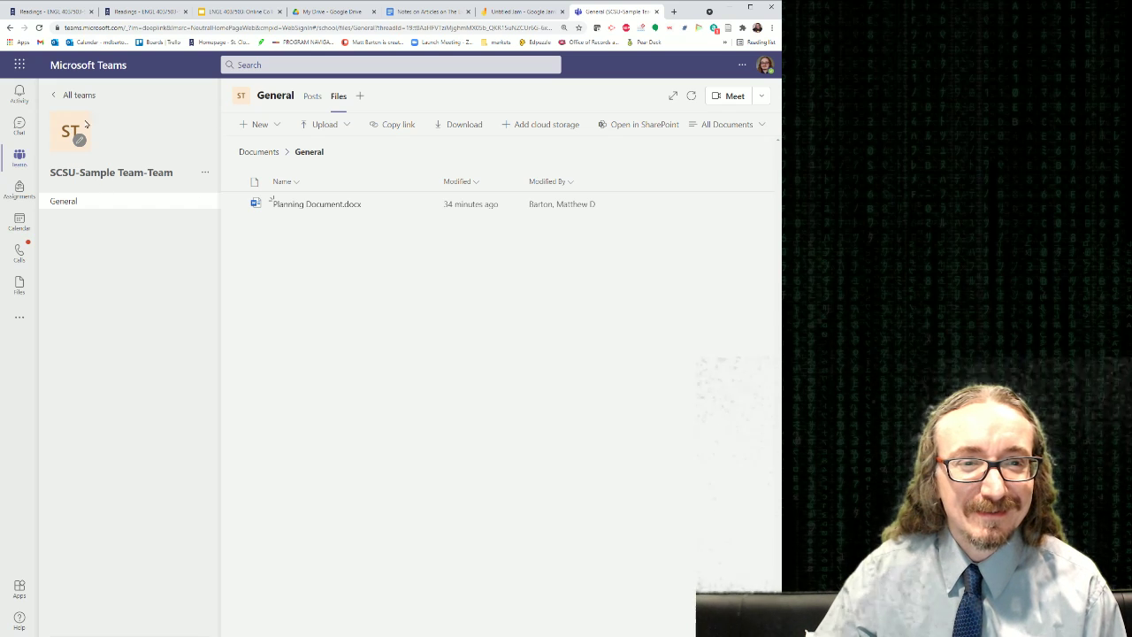
left_click(78, 94)
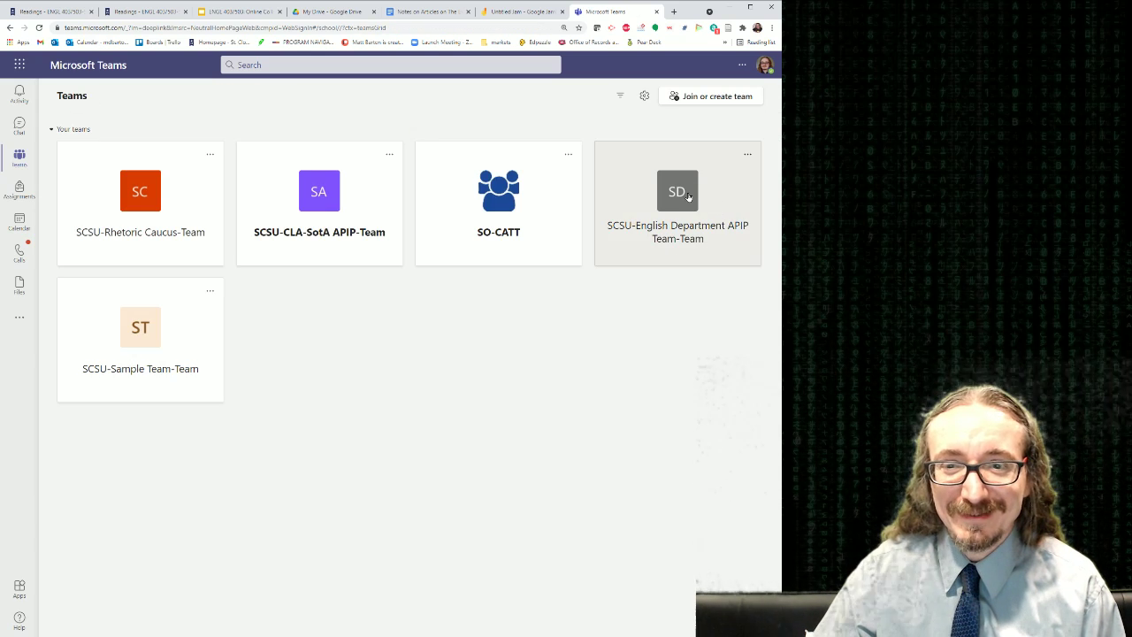
left_click(155, 323)
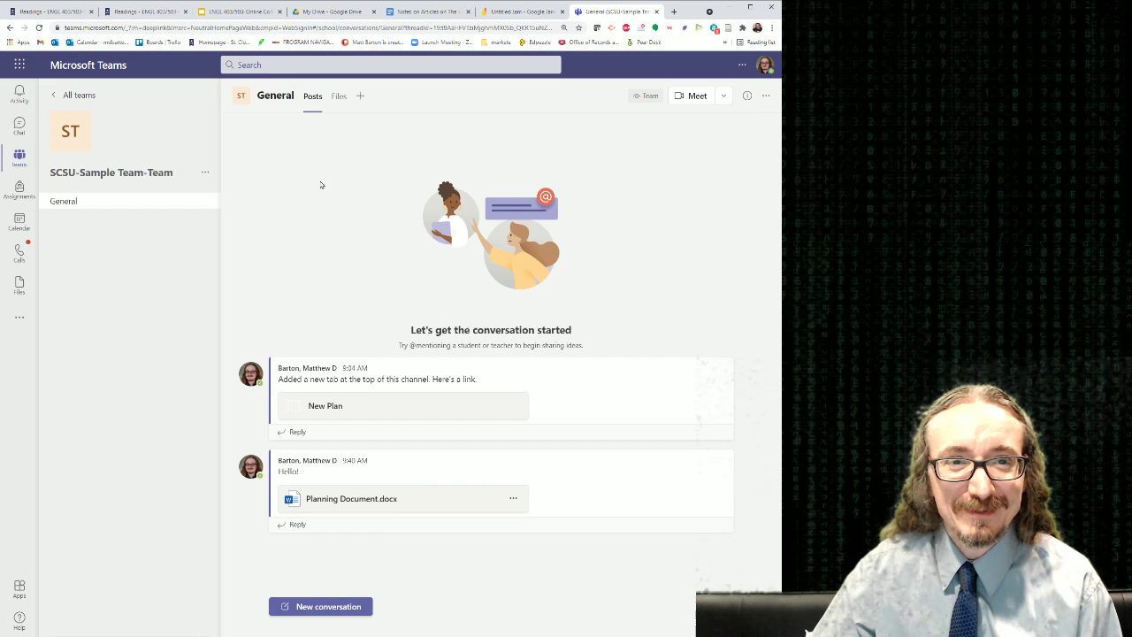
left_click(749, 97)
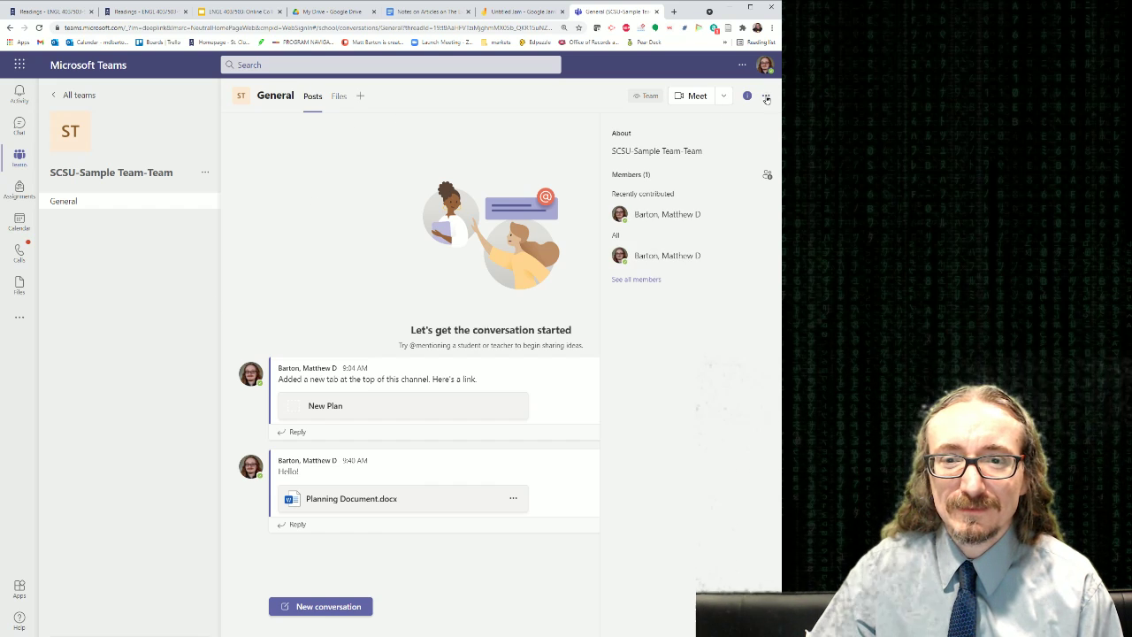
left_click(766, 96)
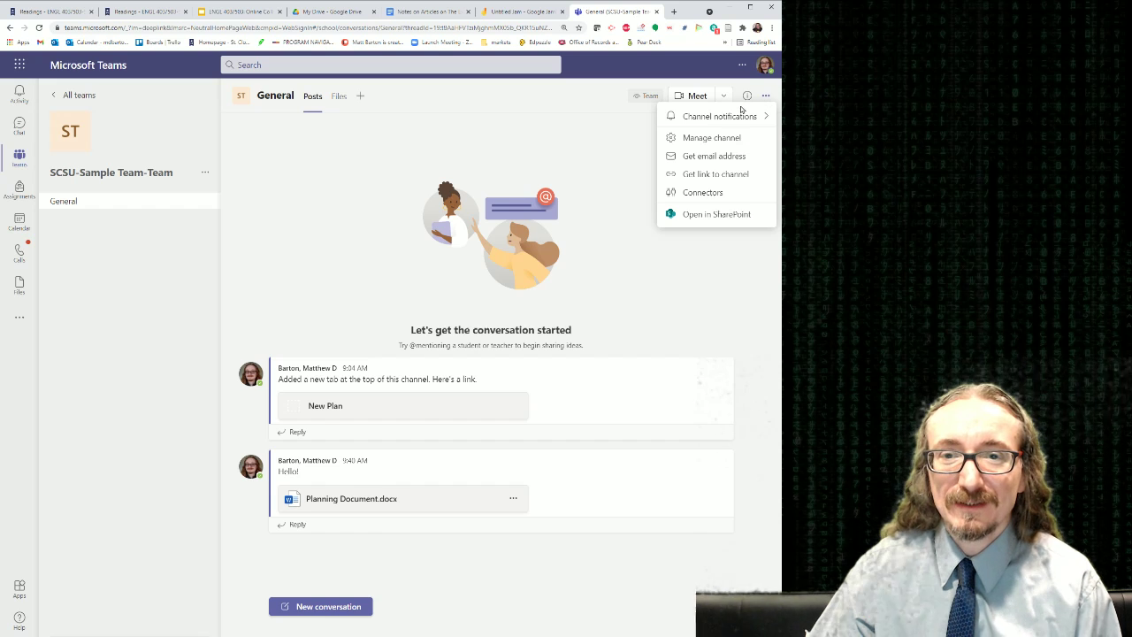
mouse_move(734, 116)
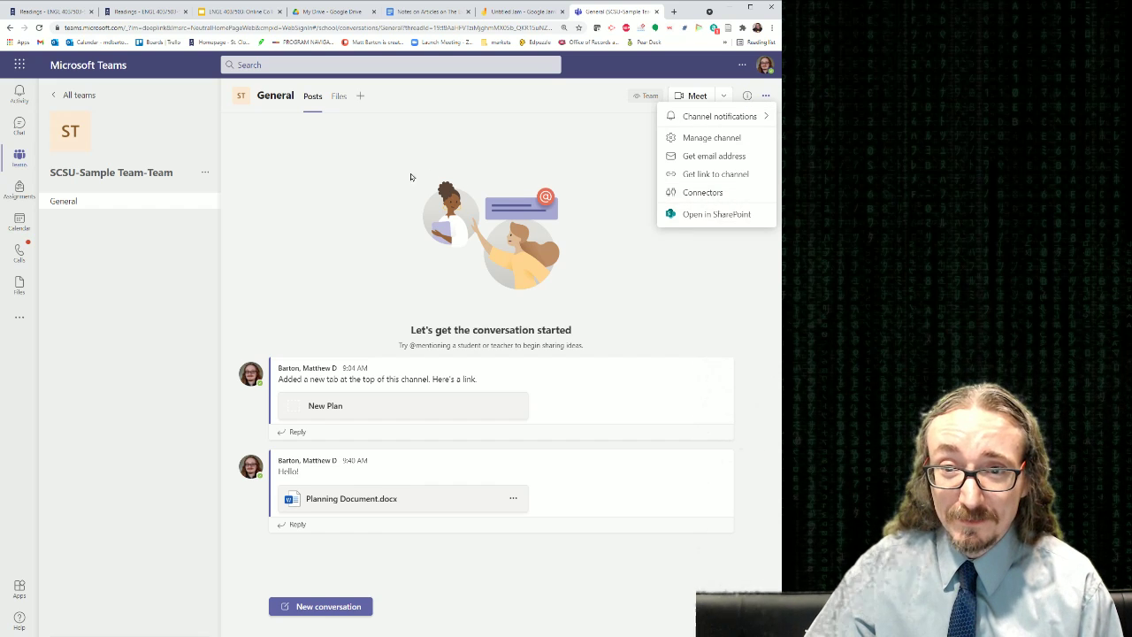
left_click(378, 185)
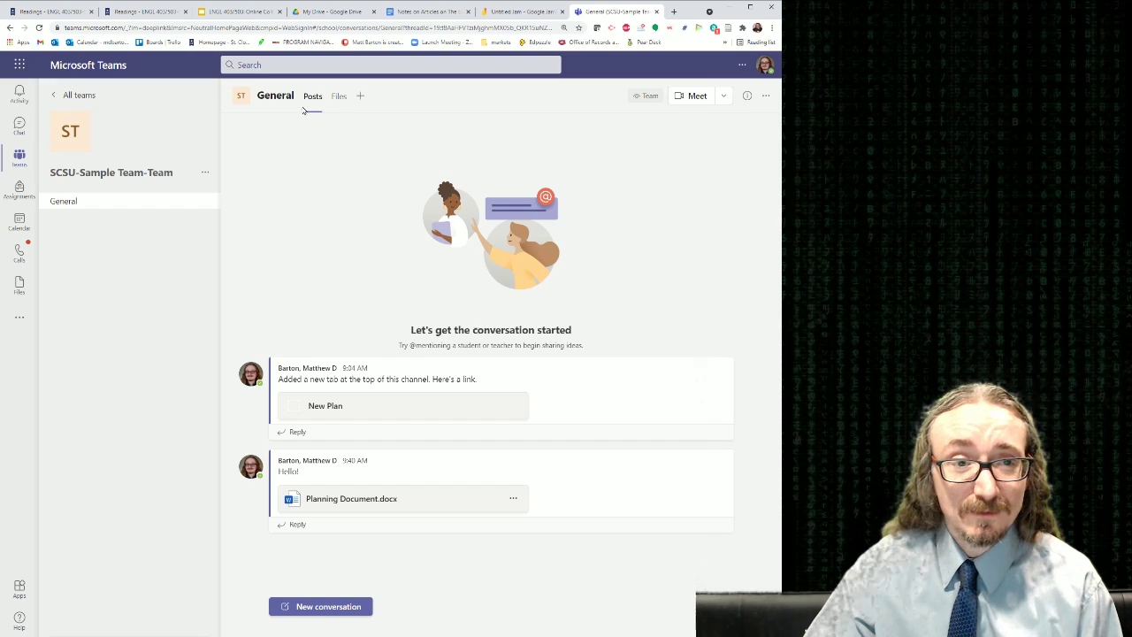
Step: View the apps available as new tabs for the General channel and the file options for Planning Document.docx
left_click(359, 97)
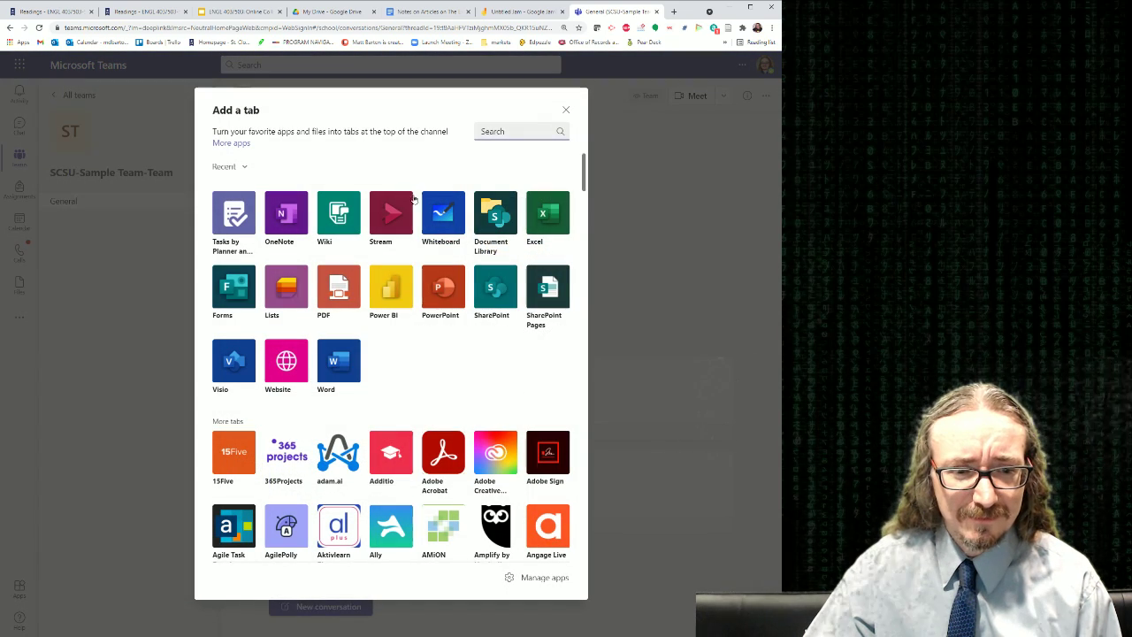
left_click(566, 110)
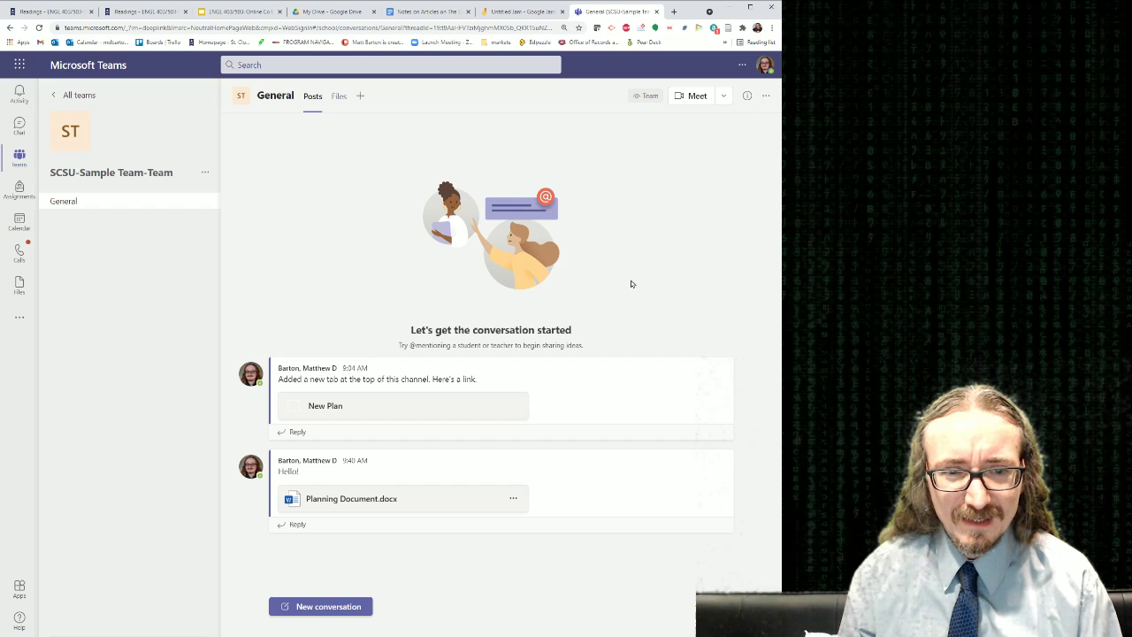
left_click(337, 96)
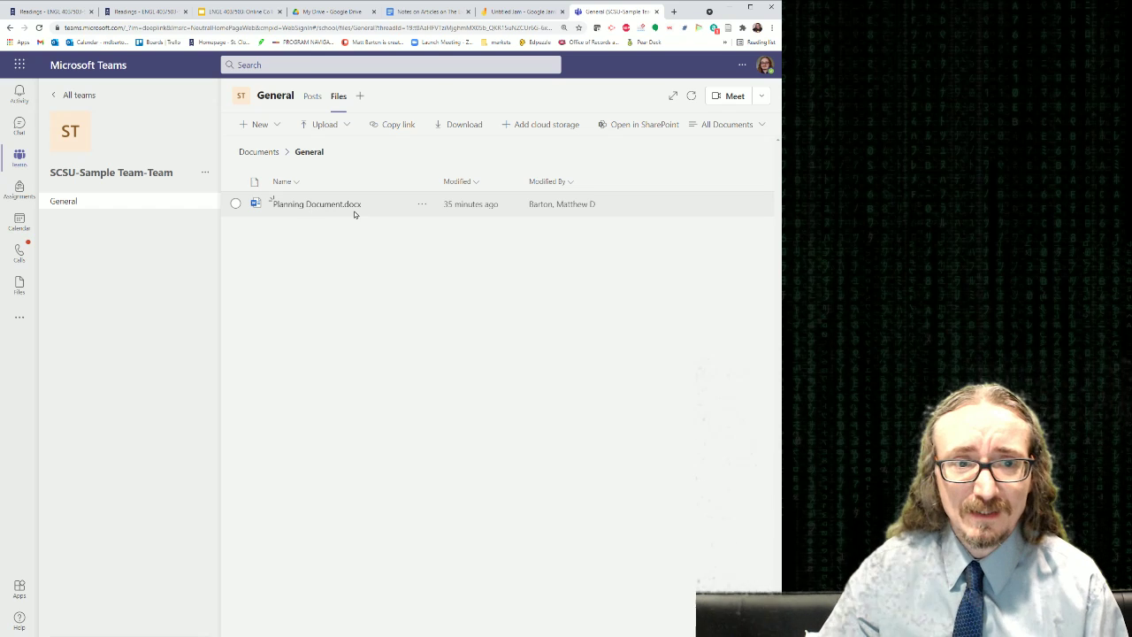
left_click(422, 204)
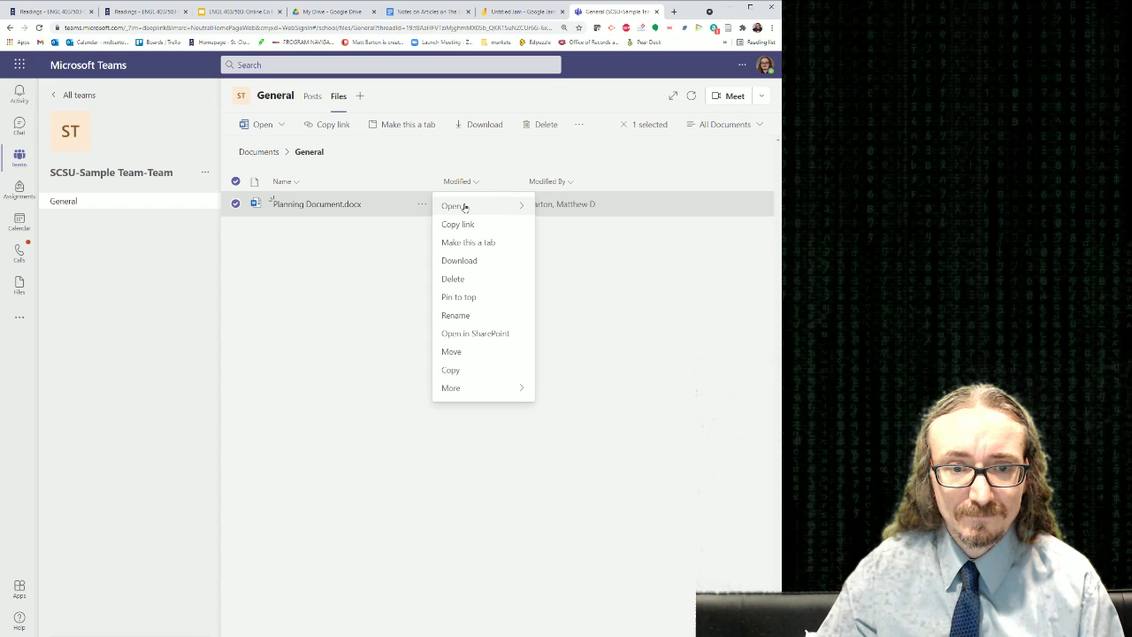
left_click(376, 295)
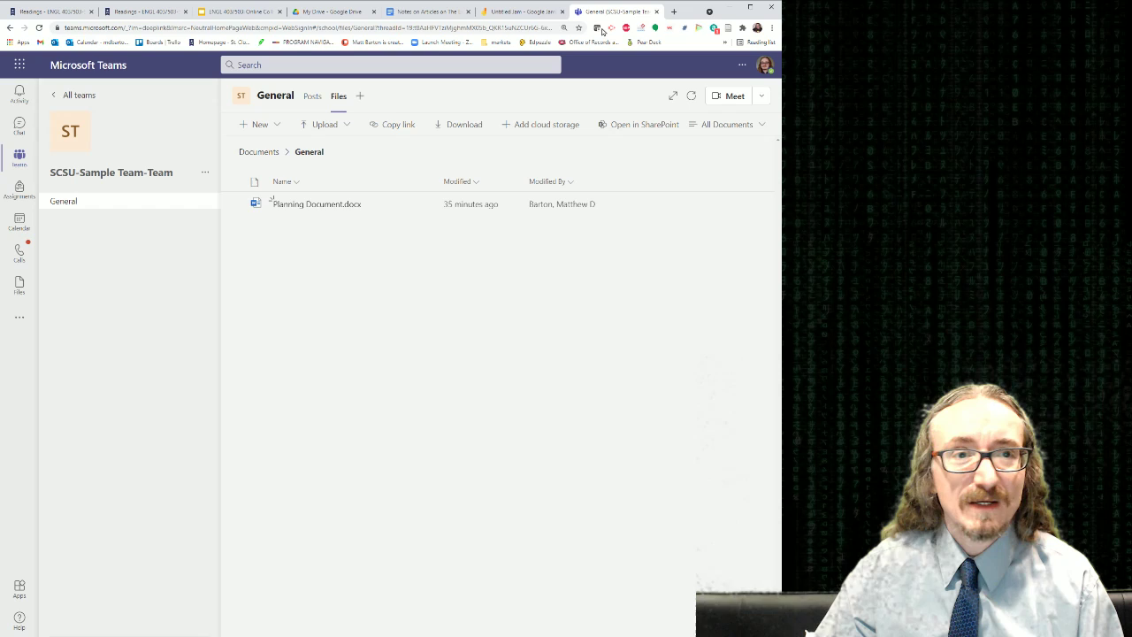
Step: Switch to the ENGL 403/503: Online Collaboration Tools presentation in Google Slides and display the Research Tools slide
left_click(235, 12)
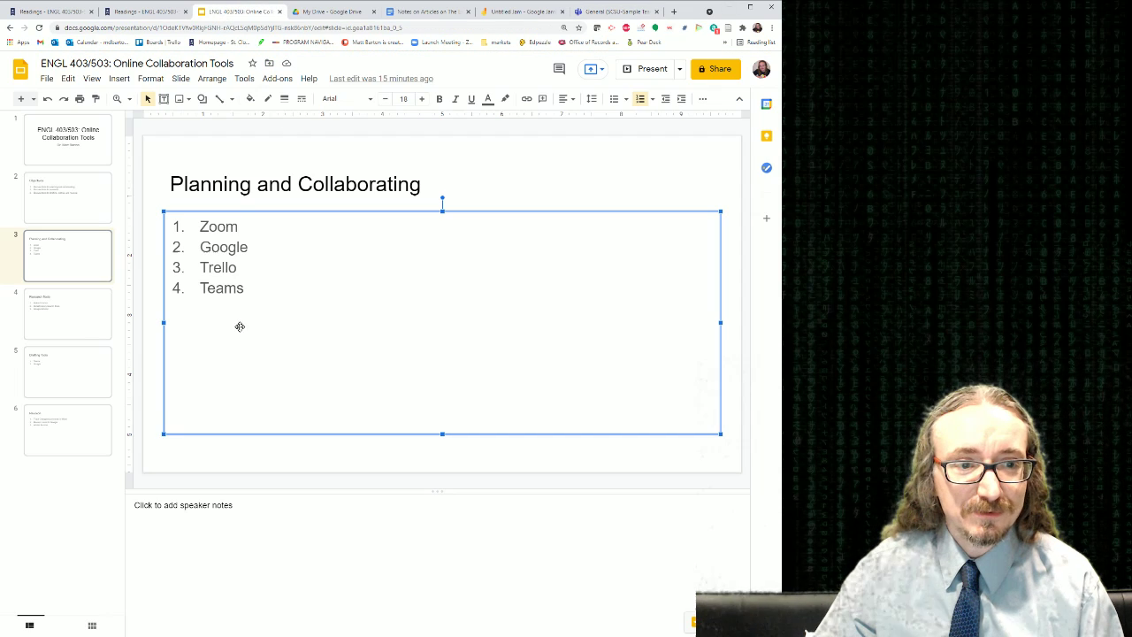
left_click(92, 329)
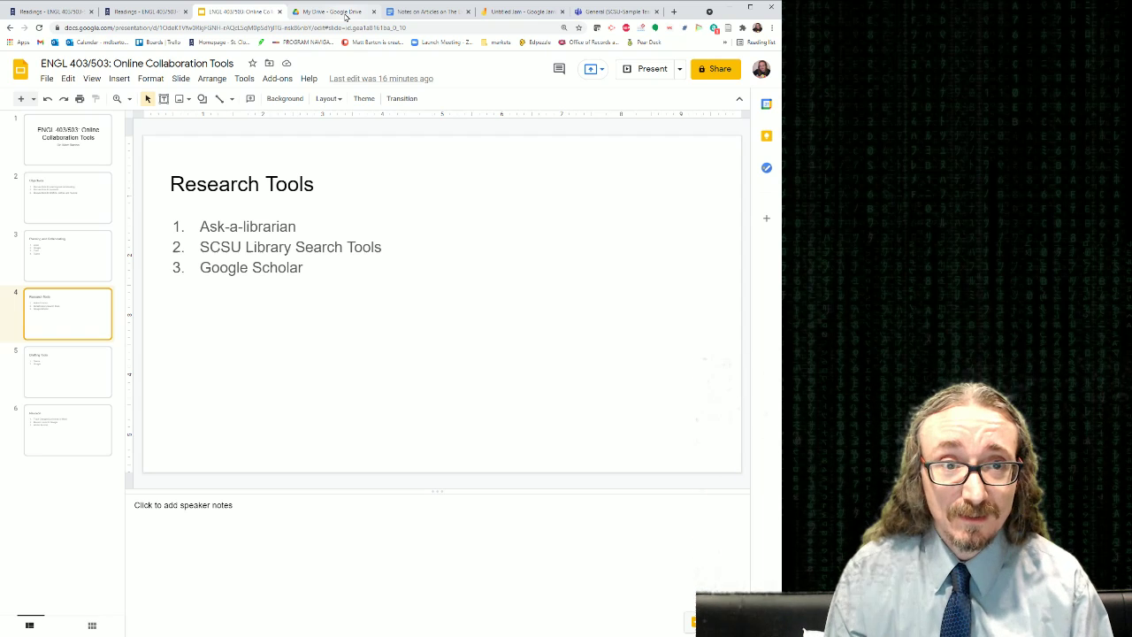
Step: Open the Readings folder within the shared Conlang Projects folder in Google Drive, and view the Notes on Articles on The Expanse document
left_click(344, 13)
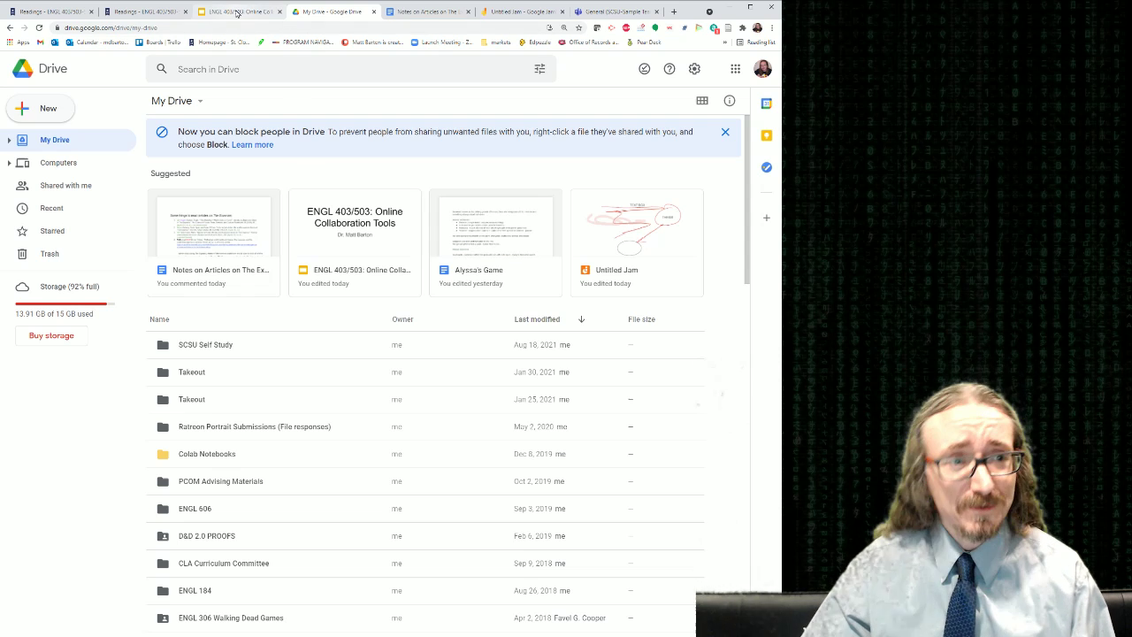
left_click(74, 189)
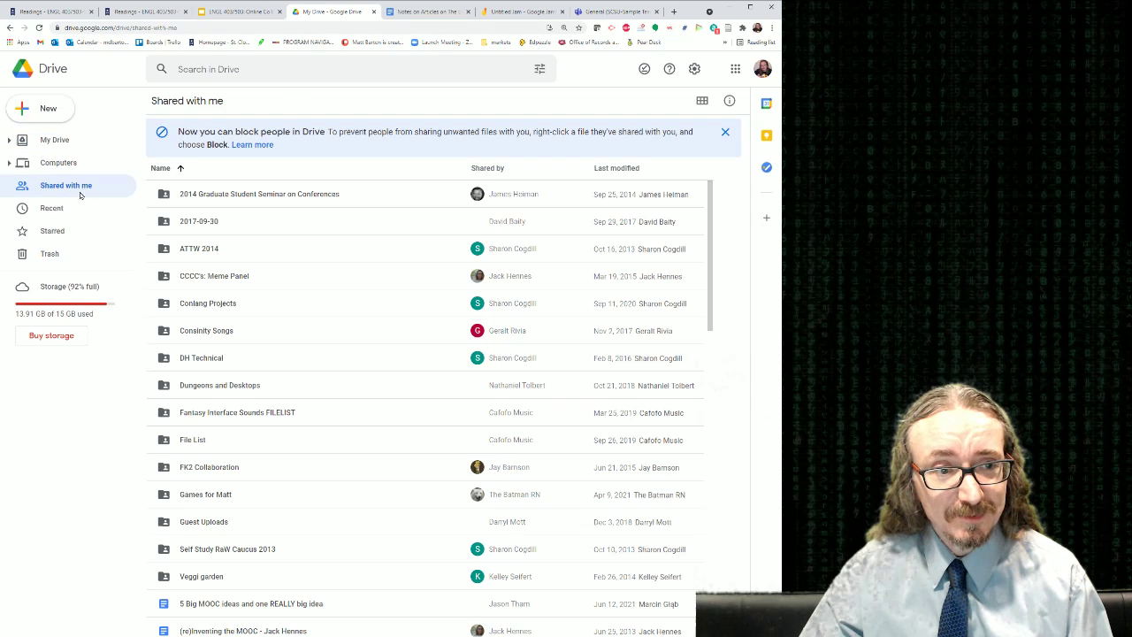
double_click(241, 305)
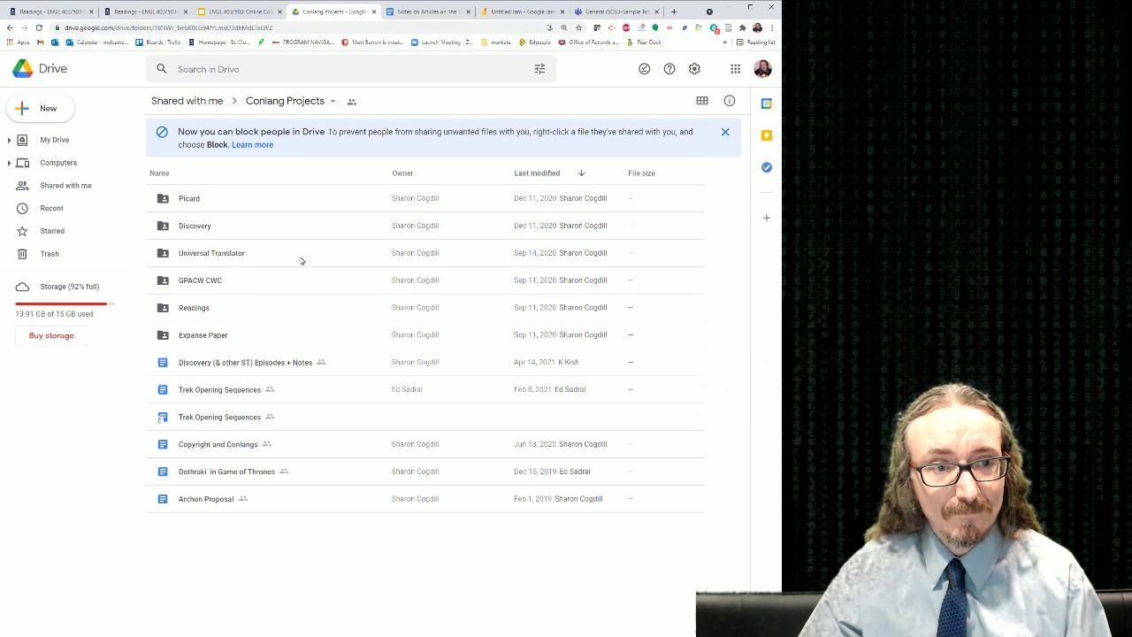
double_click(194, 307)
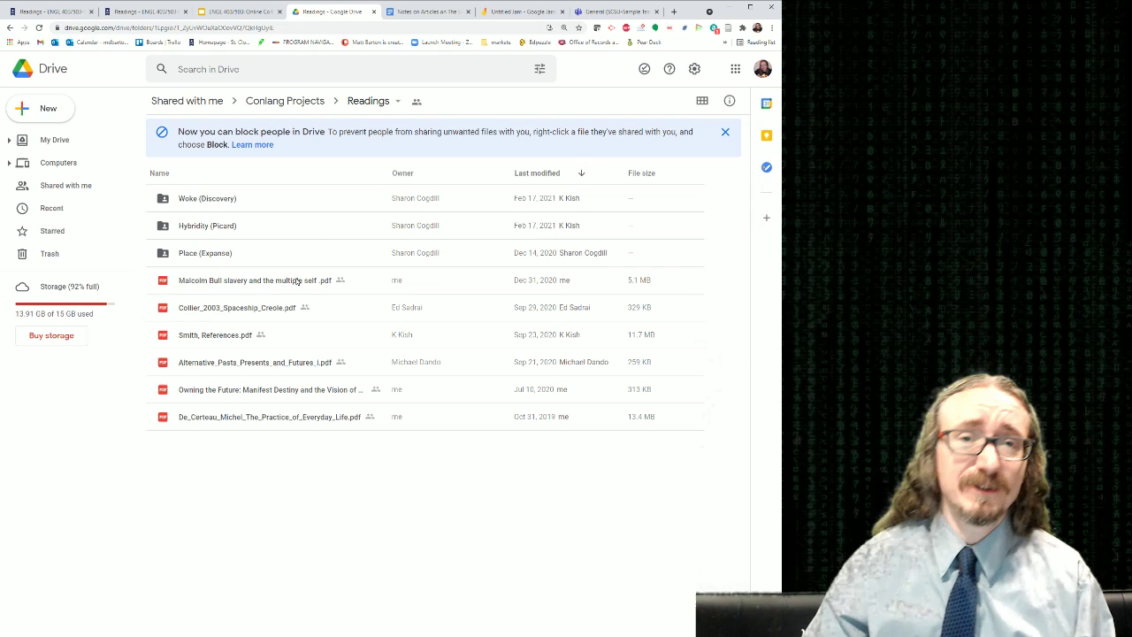
left_click(241, 13)
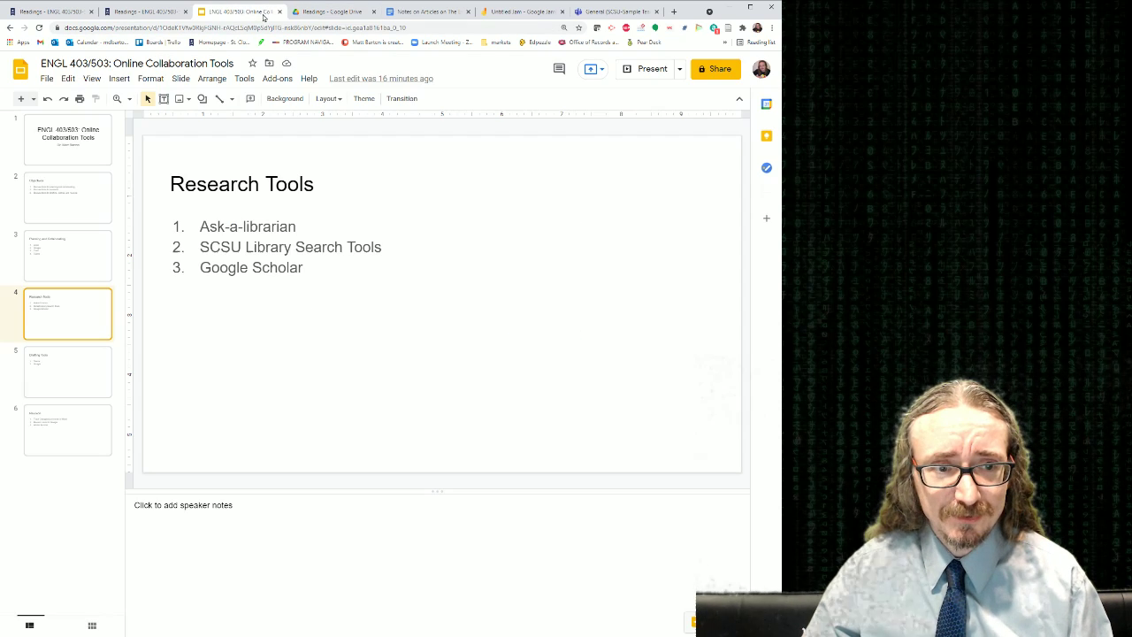
left_click(415, 13)
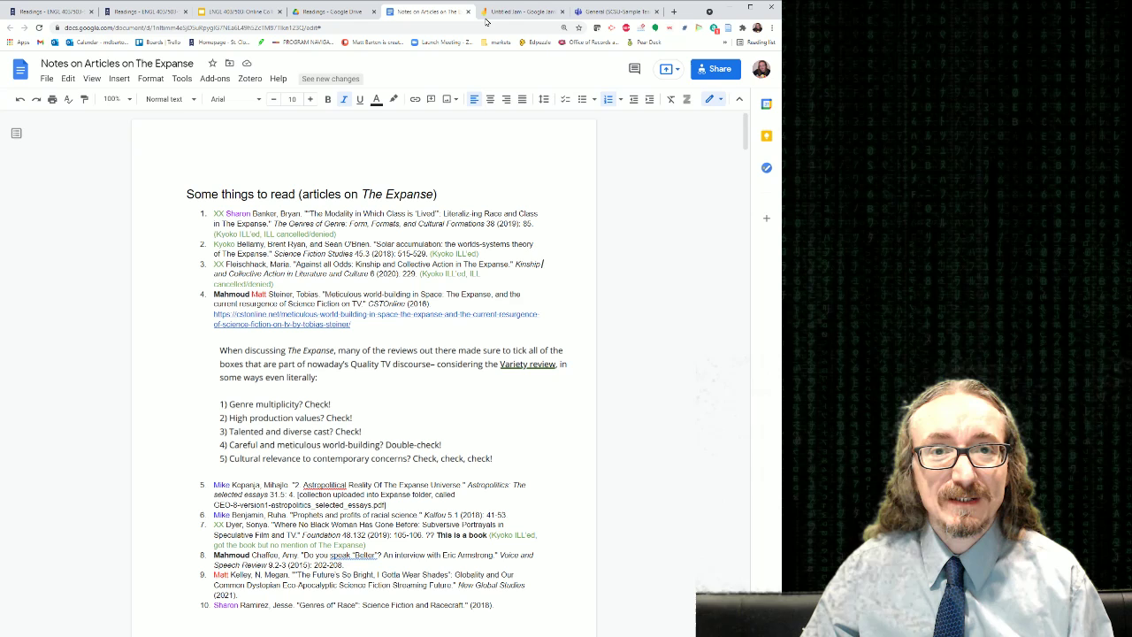
Step: Search Google for "scsu library" in a new browser tab and open the St. Cloud State University library website
left_click(675, 12)
type("s")
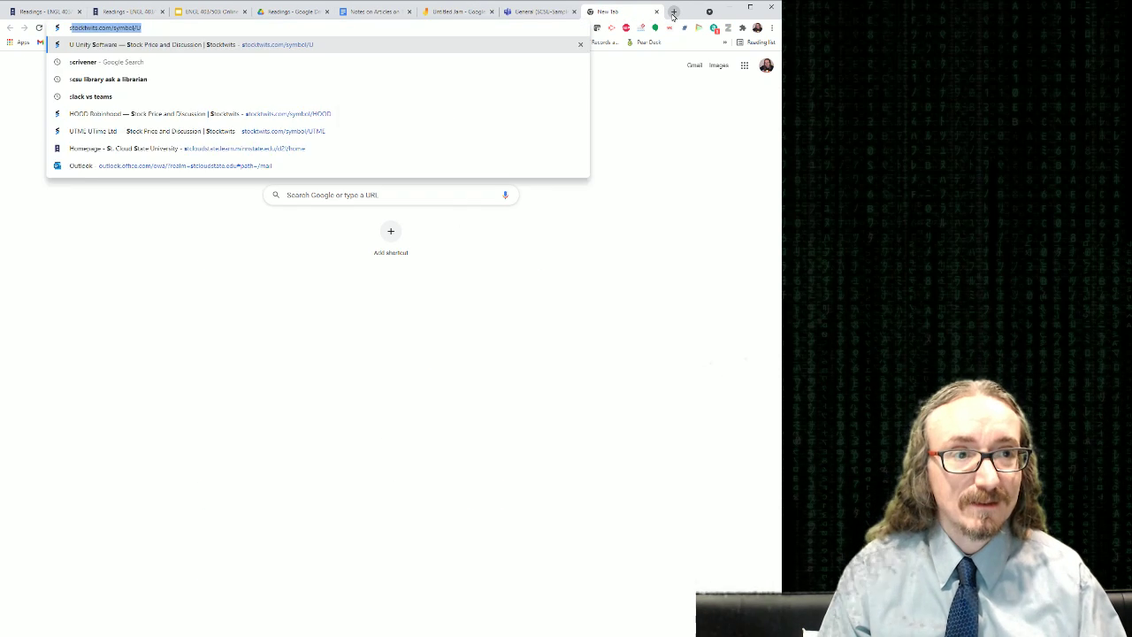
type("csu l")
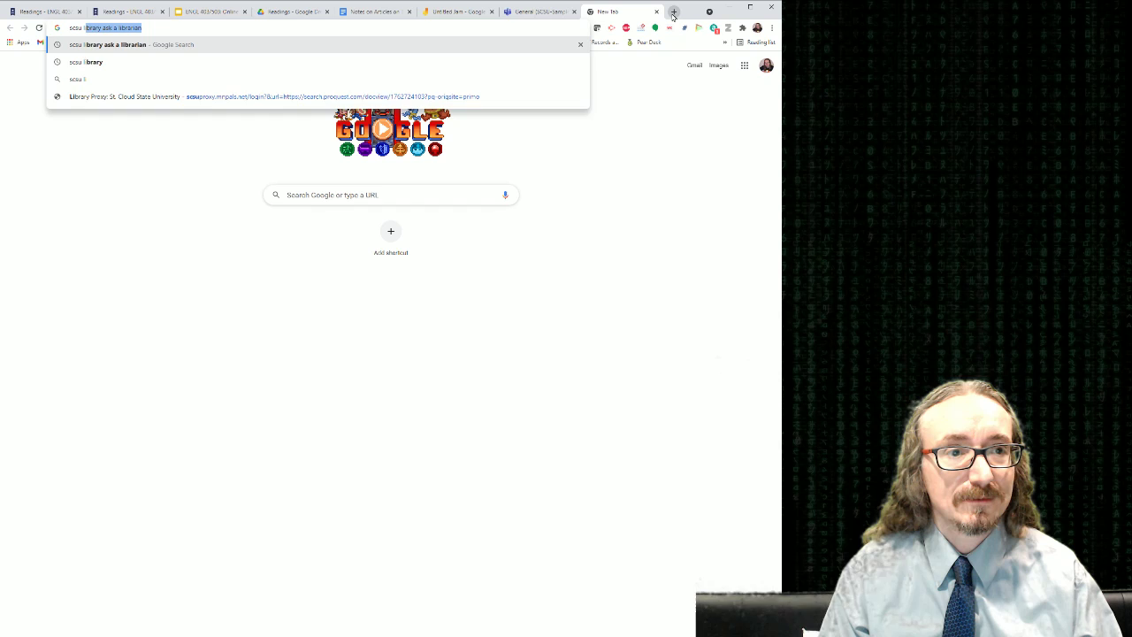
type("ibrary")
key("Return")
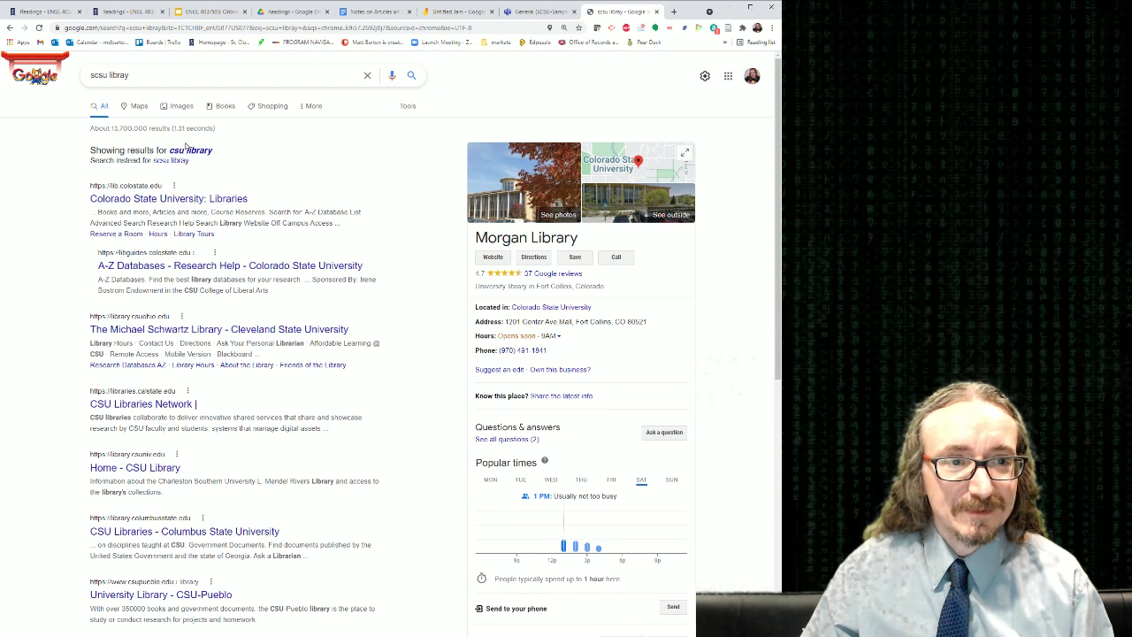
left_click(170, 161)
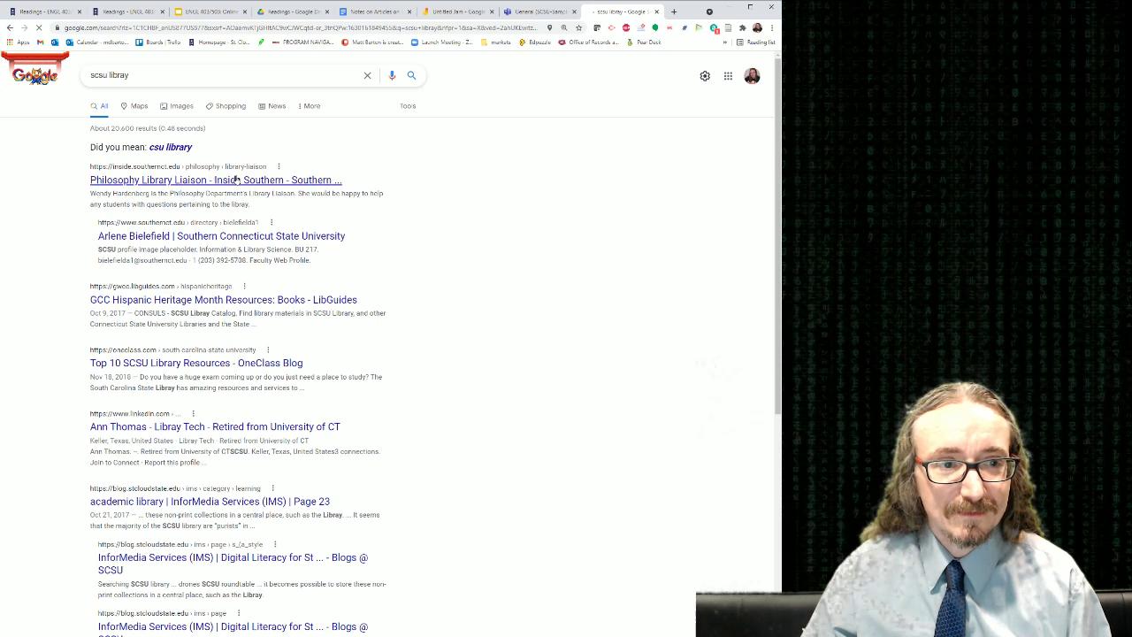
left_click(127, 76)
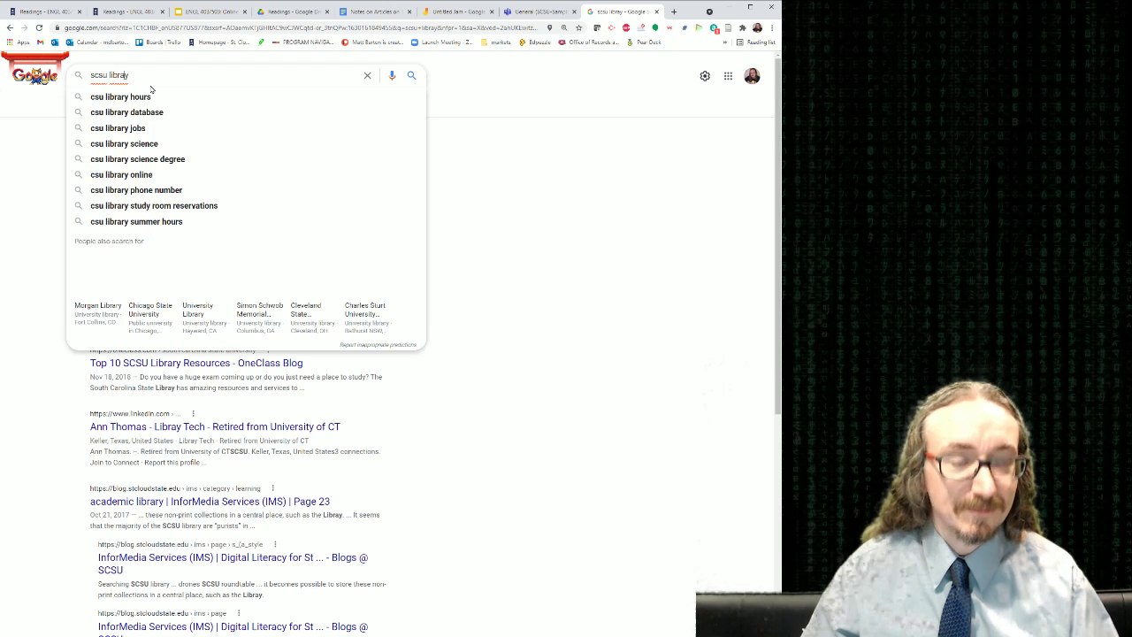
key("Return")
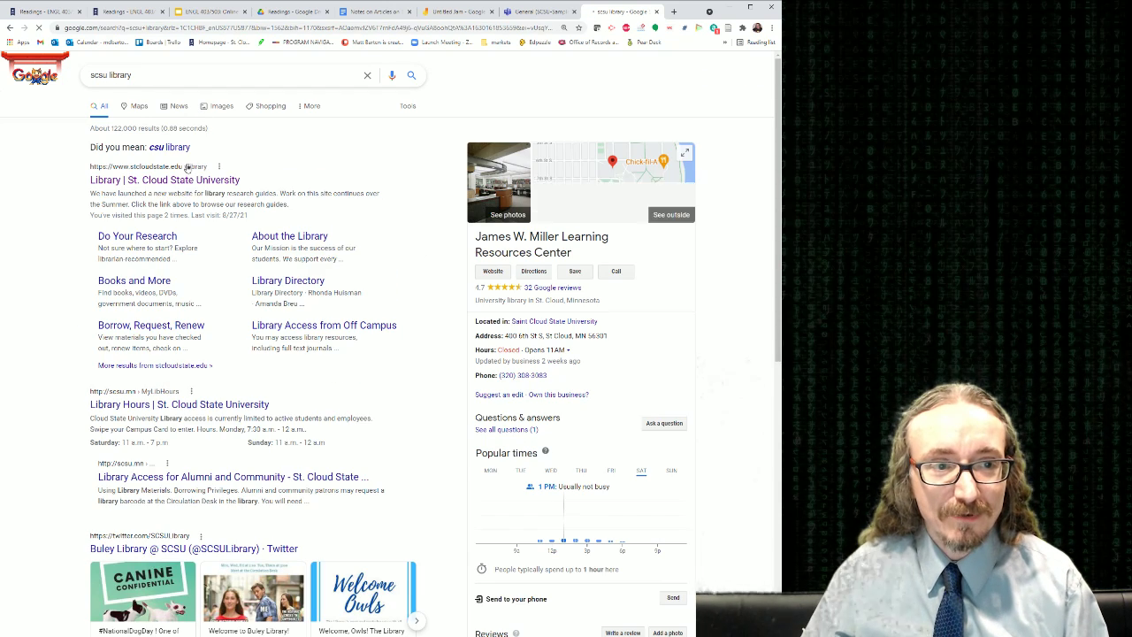
left_click(177, 179)
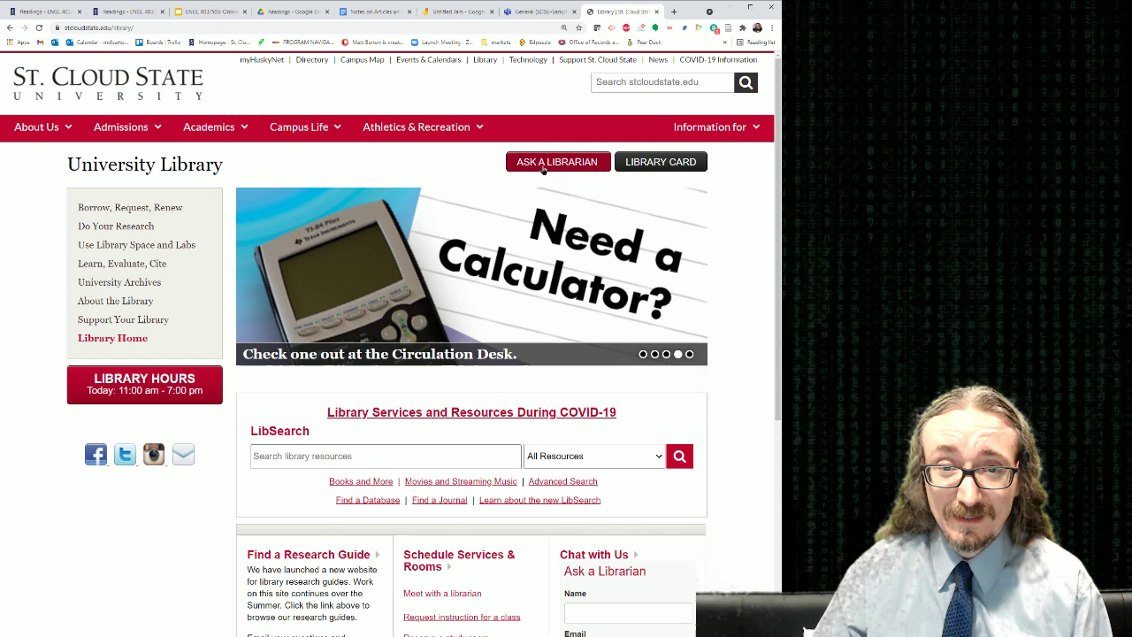
Step: Open the Ask a Librarian page and examine its research consultation scheduling, staff and time choices, and librarian chat form
left_click(543, 168)
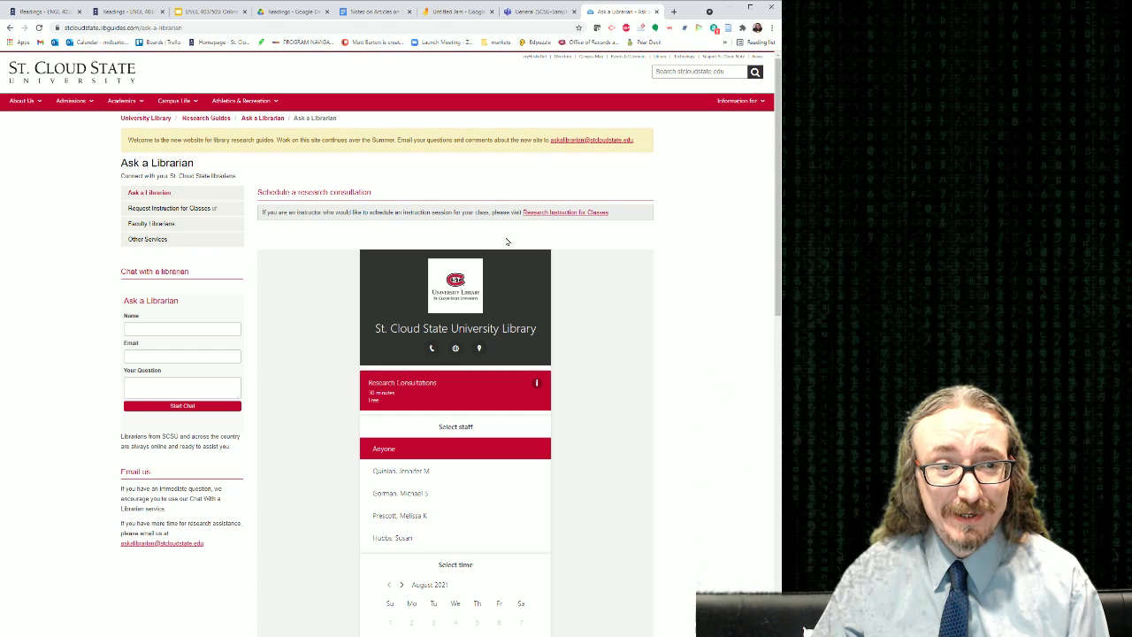
scroll(504, 300, "down", 1)
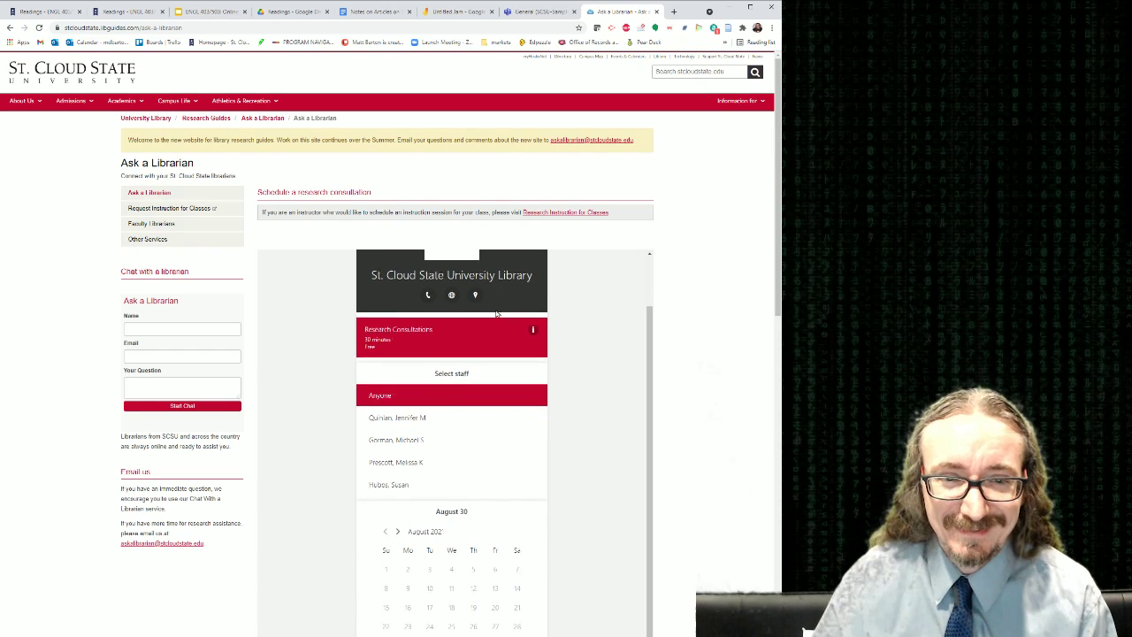
scroll(506, 305, "up", 1)
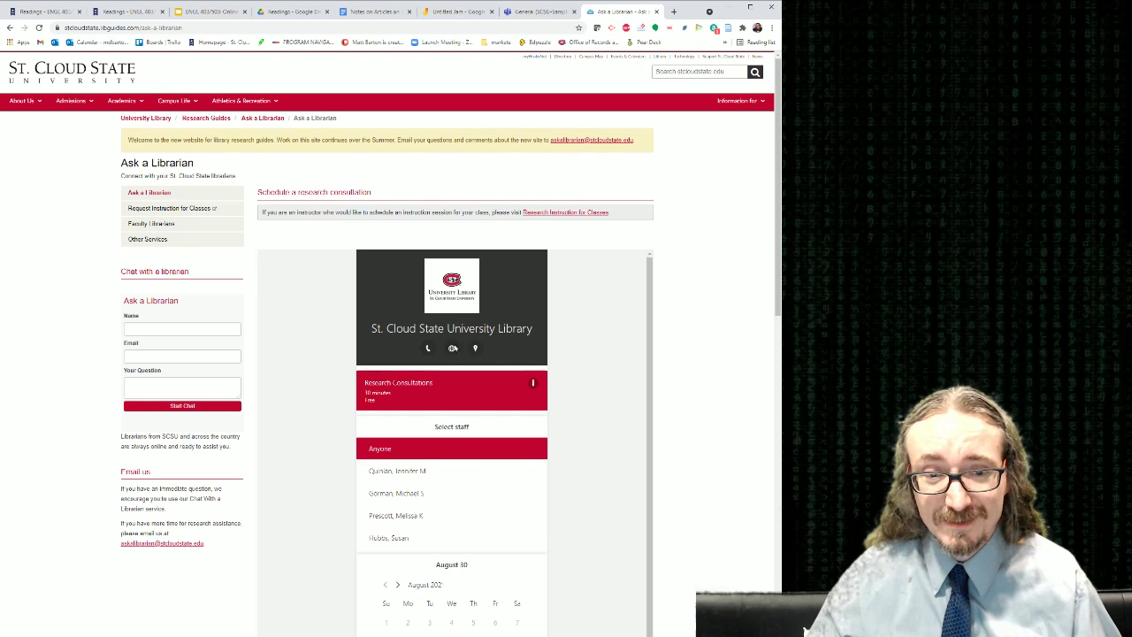
key("ctrl+plus")
scroll(457, 355, "down", 1)
scroll(457, 356, "down", 1)
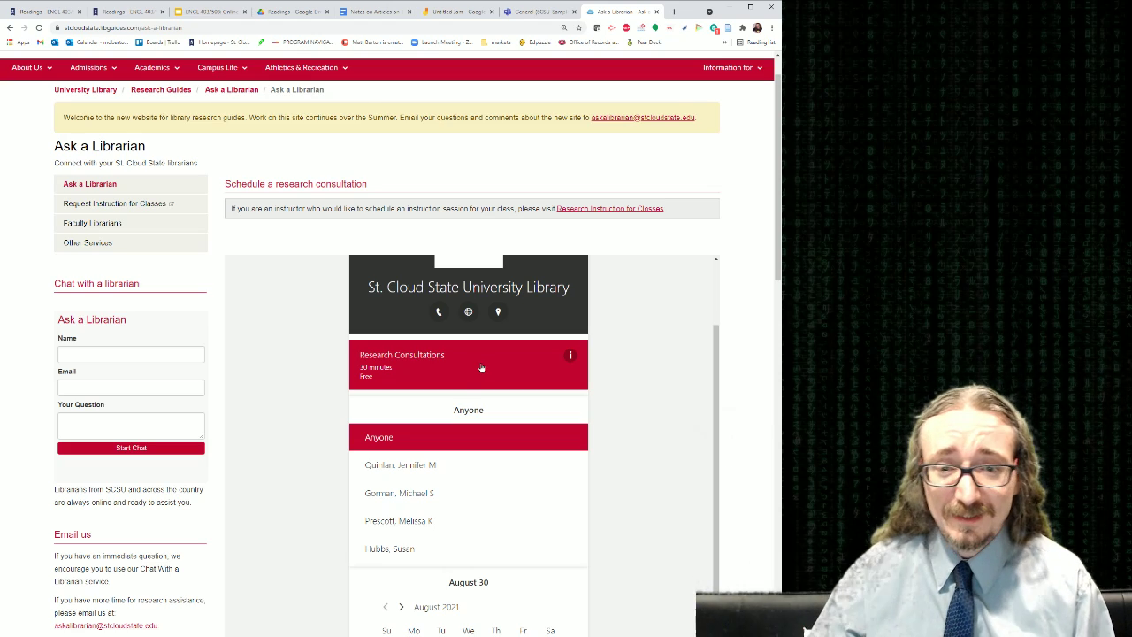
scroll(481, 368, "down", 3)
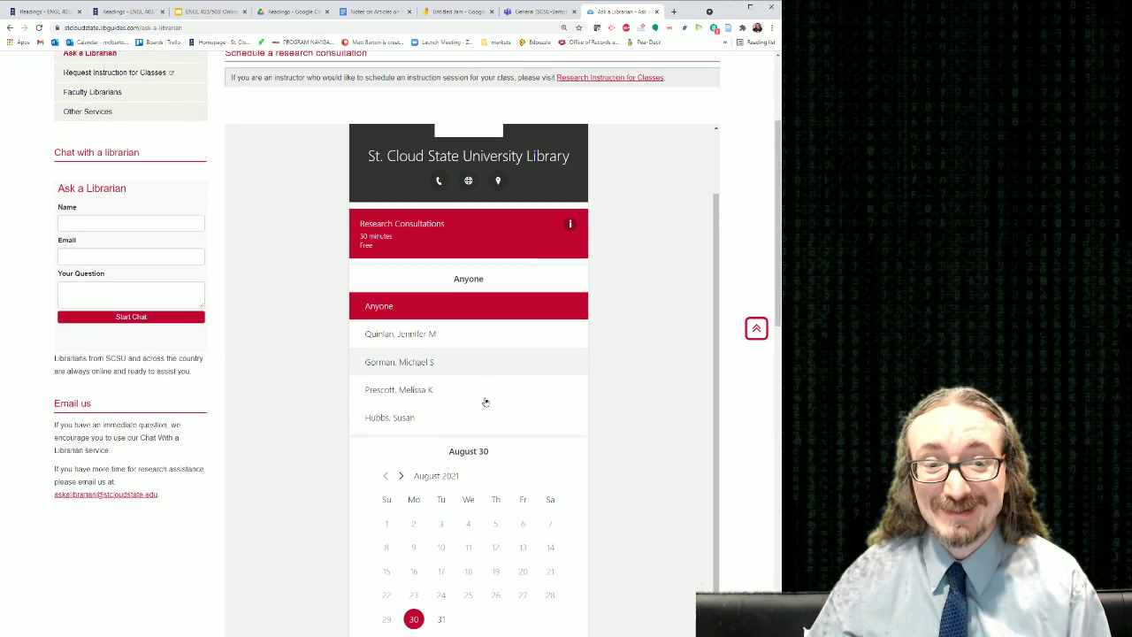
scroll(486, 402, "down", 6)
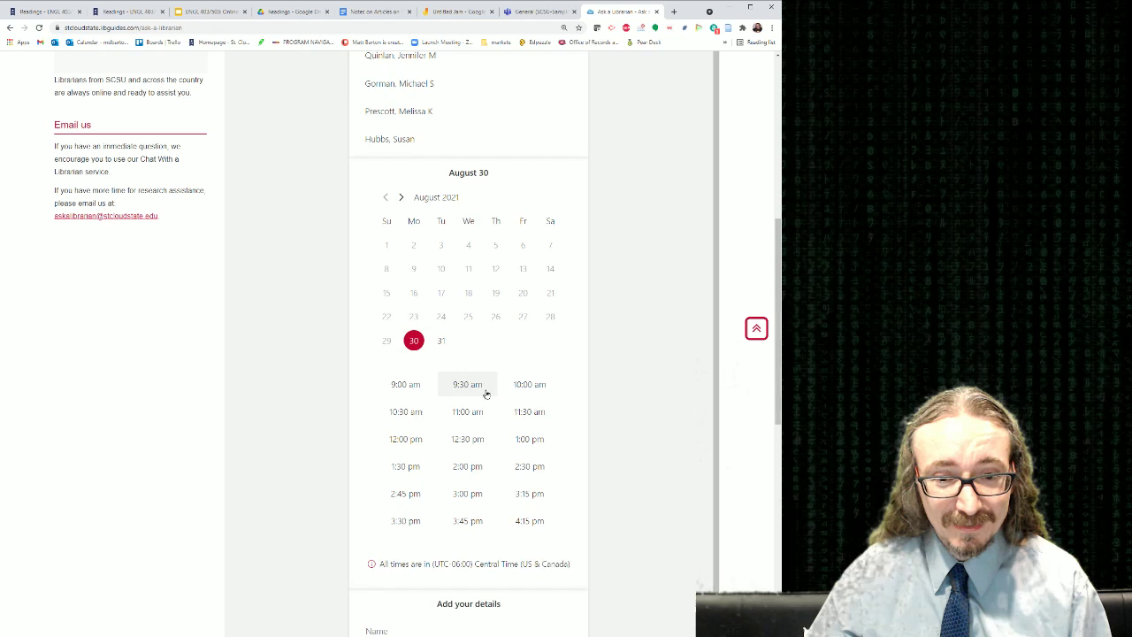
scroll(486, 393, "up", 9)
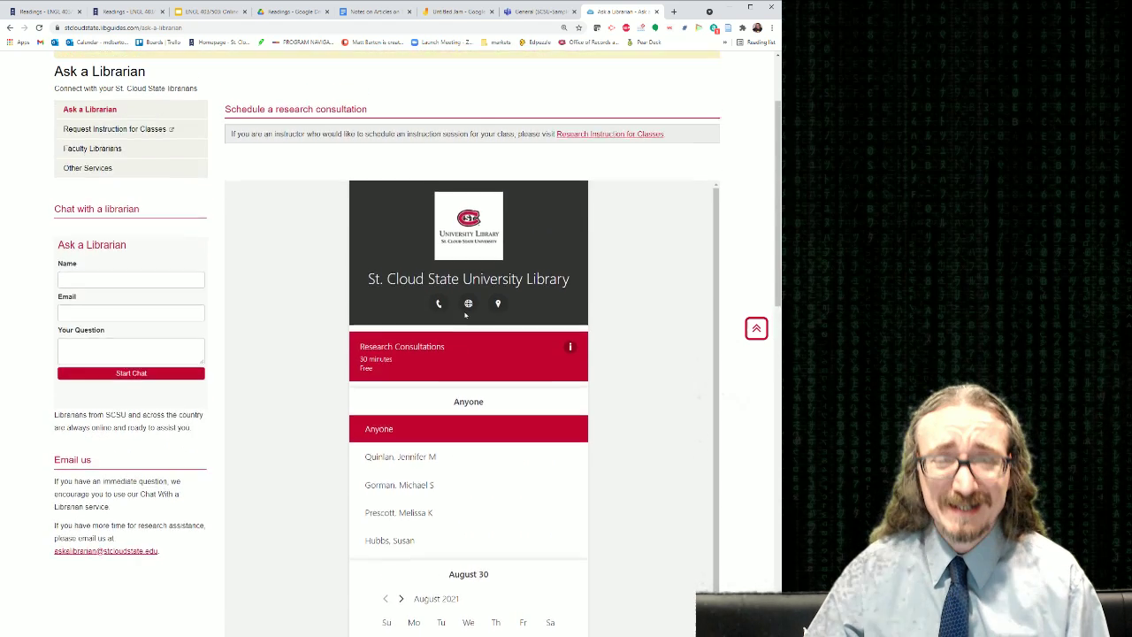
scroll(465, 315, "up", 3)
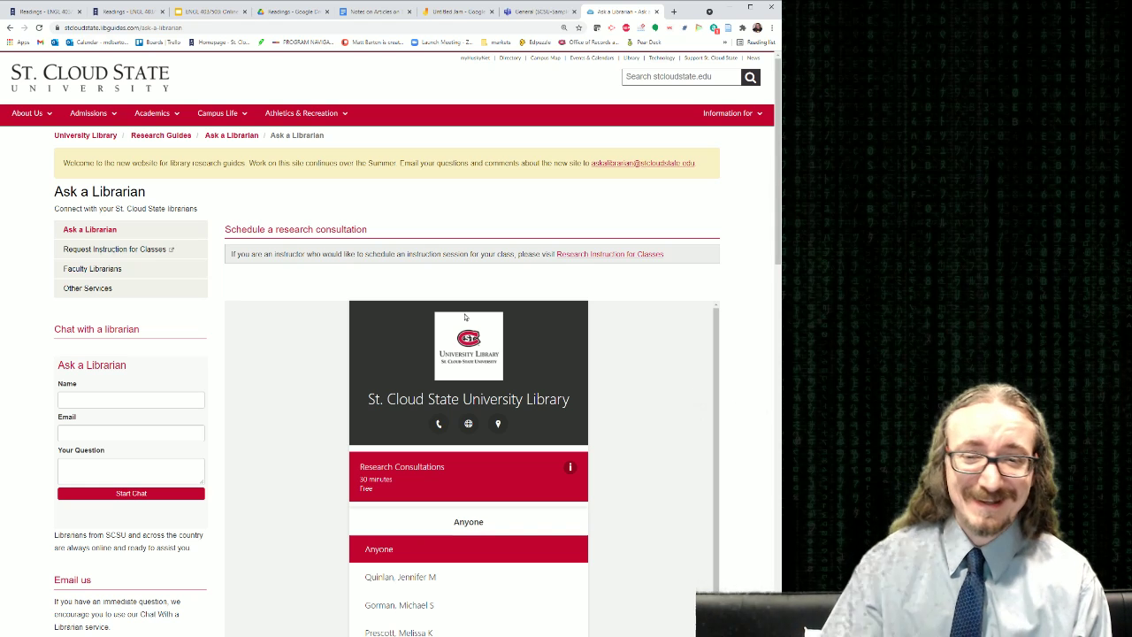
left_click(115, 397)
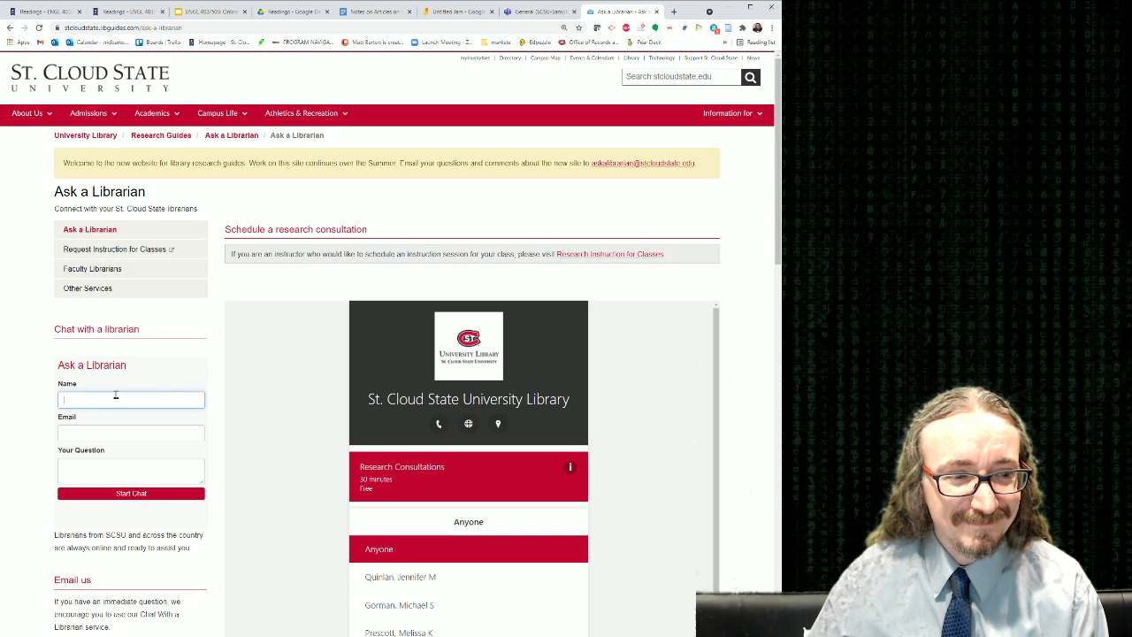
left_click(314, 329)
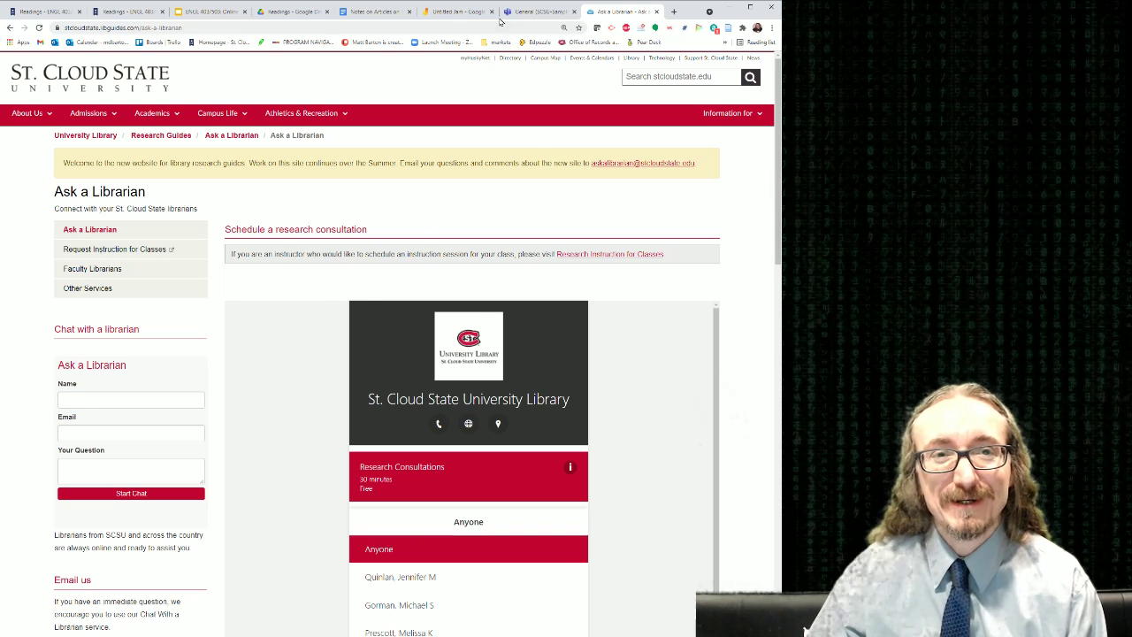
Step: Check the Research Tools slide in the ENGL 403/503 presentation, and return to the Ask a Librarian page
left_click(361, 12)
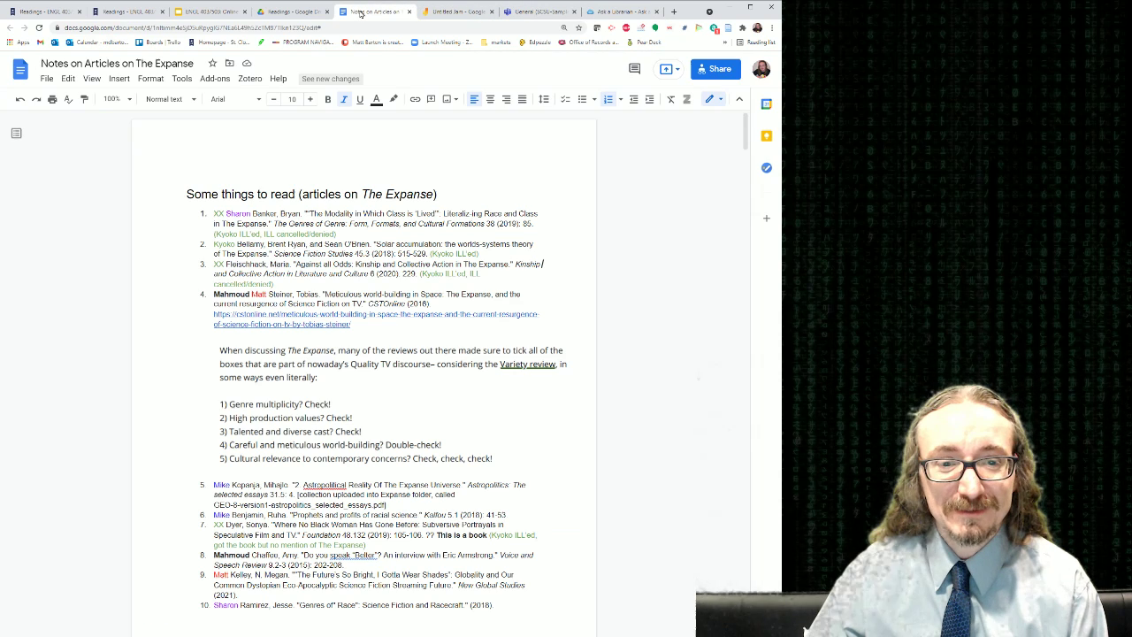
left_click(210, 12)
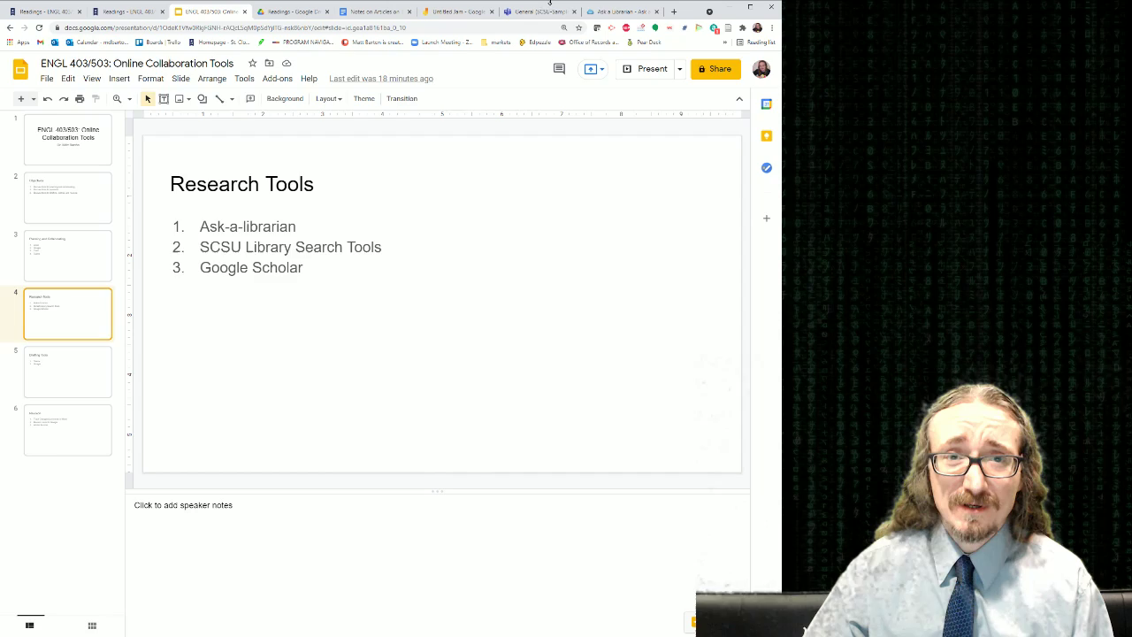
left_click(620, 11)
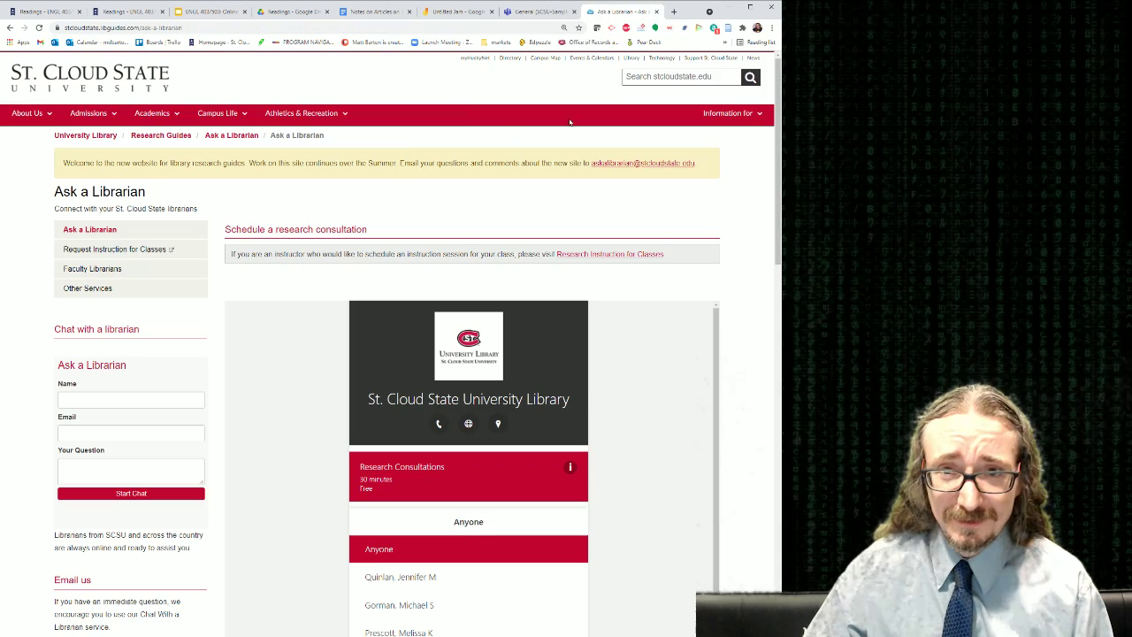
Step: Go to the University Library home page and search LibSearch for "constructed languages" across All Resources
left_click(58, 135)
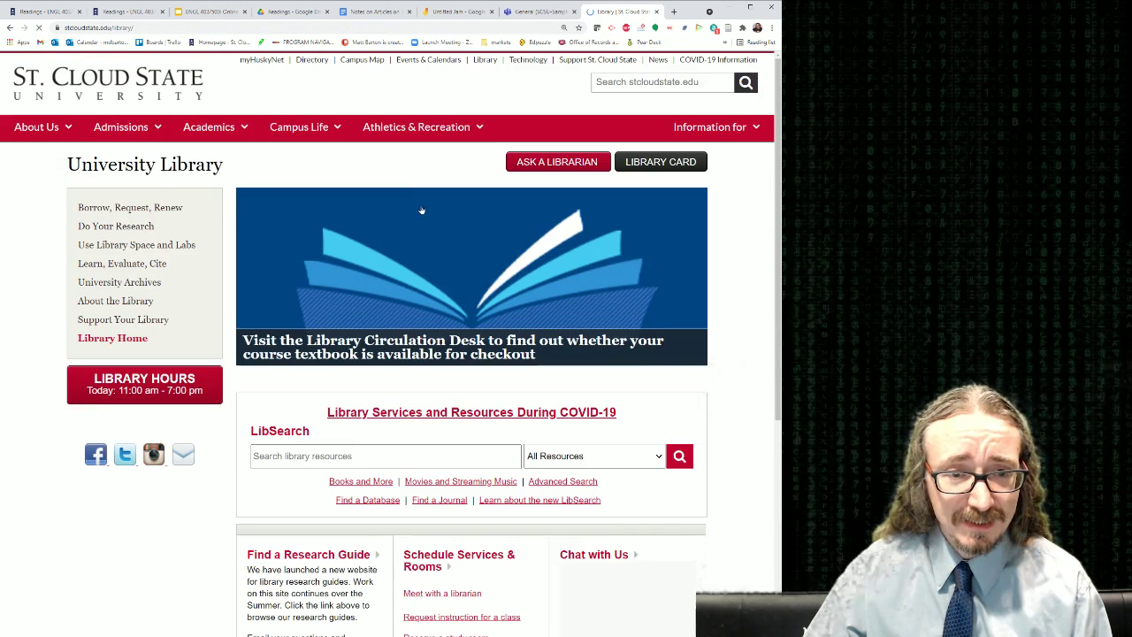
scroll(314, 279, "down", 2)
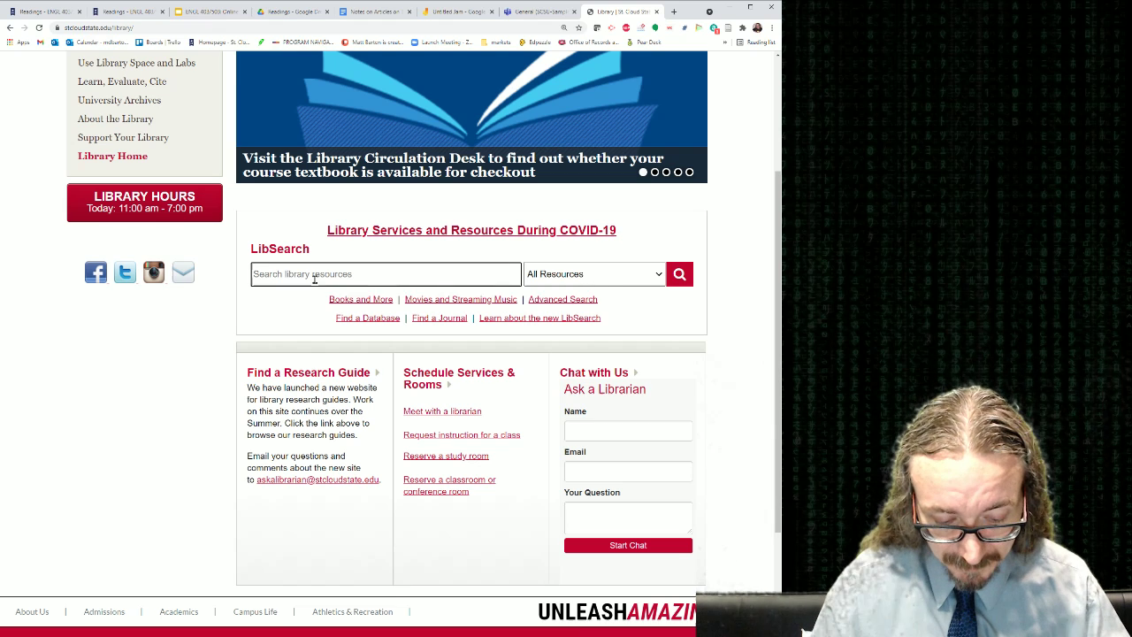
type("constructed languages")
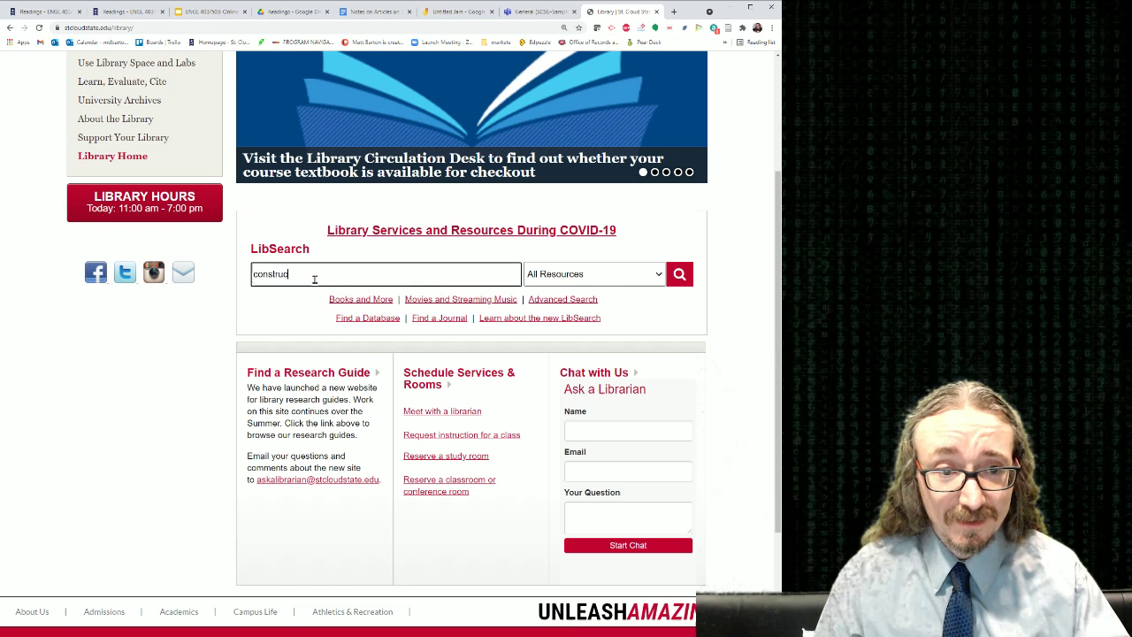
key("Return")
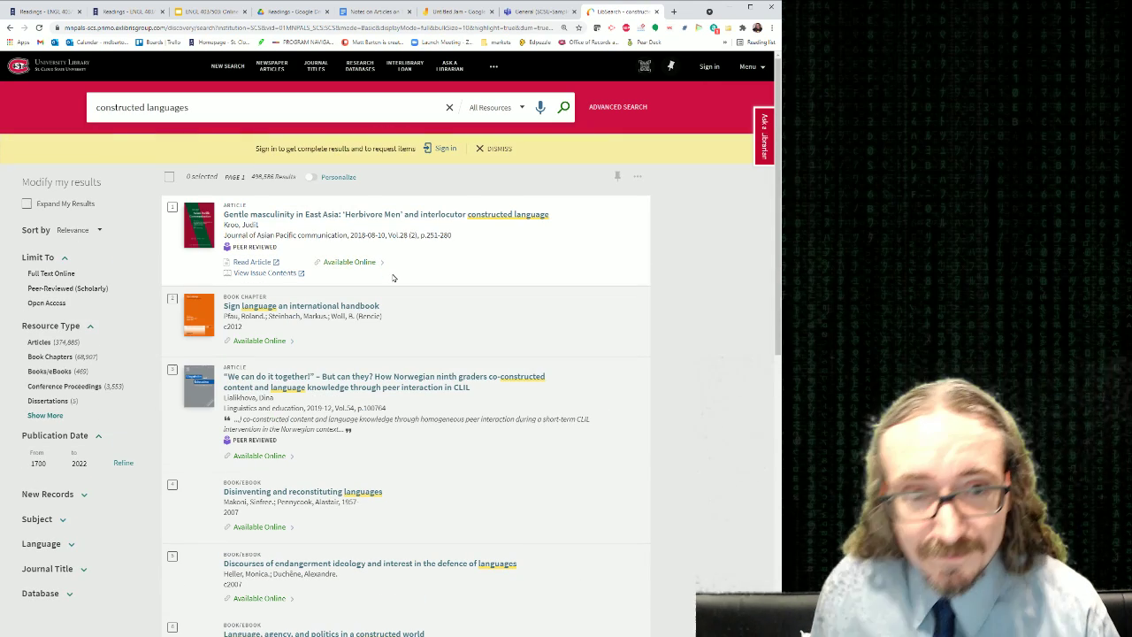
Step: Select and pin the results "Discourses of endangerment", "Language, agency, and politics in a constructed world", and "Collective intelligence and language resources", with their bulk action options shown
scroll(393, 278, "down", 1)
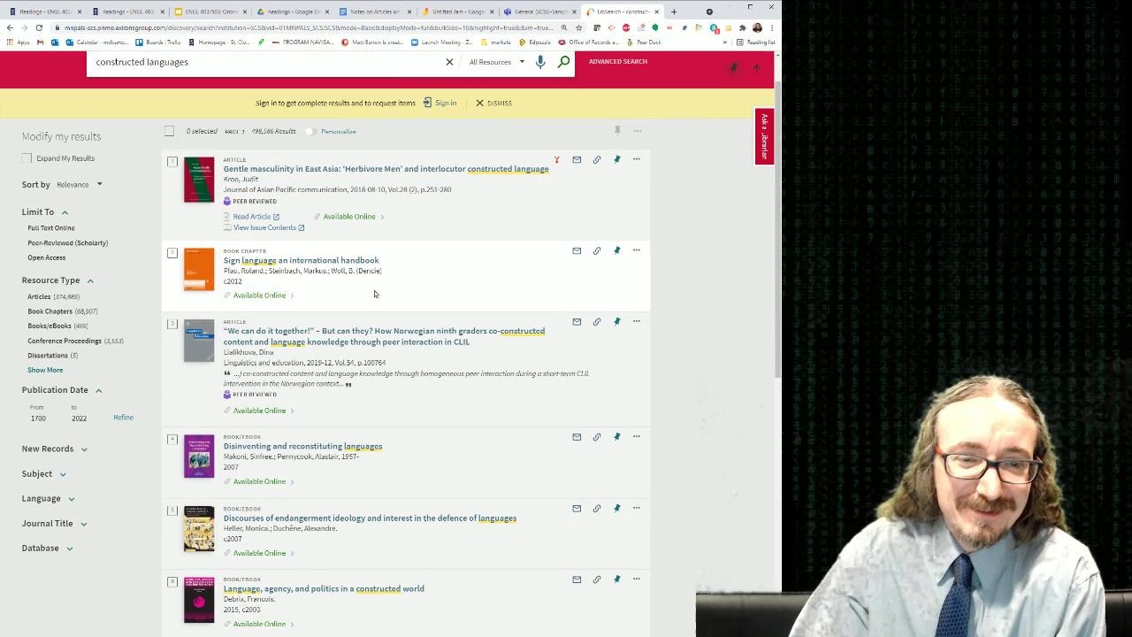
scroll(376, 294, "down", 1)
scroll(382, 296, "down", 3)
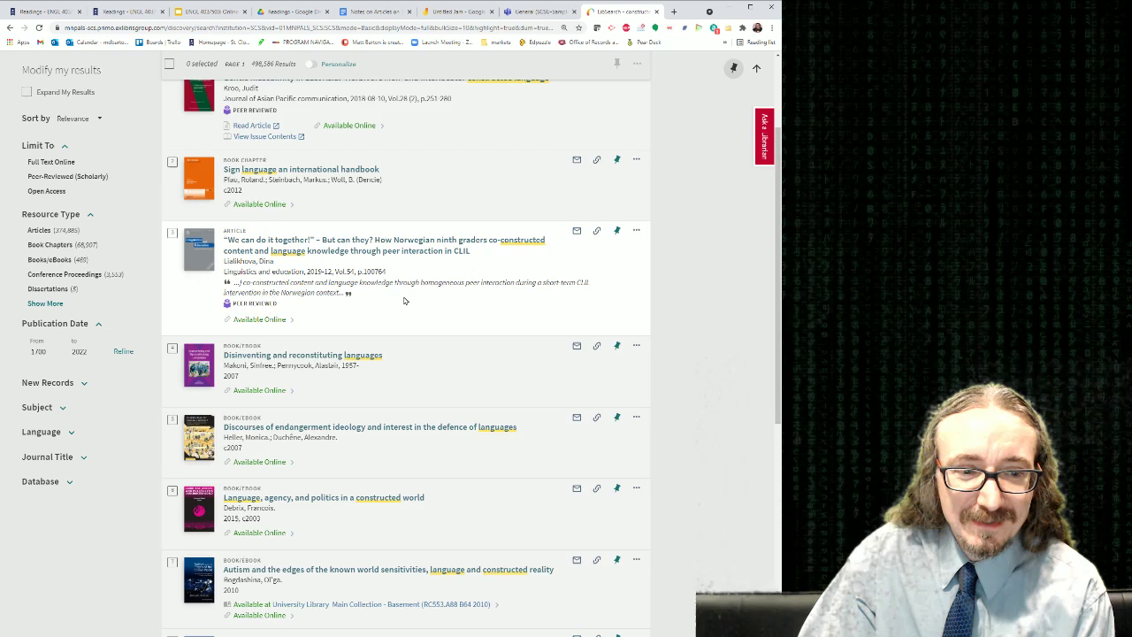
scroll(356, 353, "down", 1)
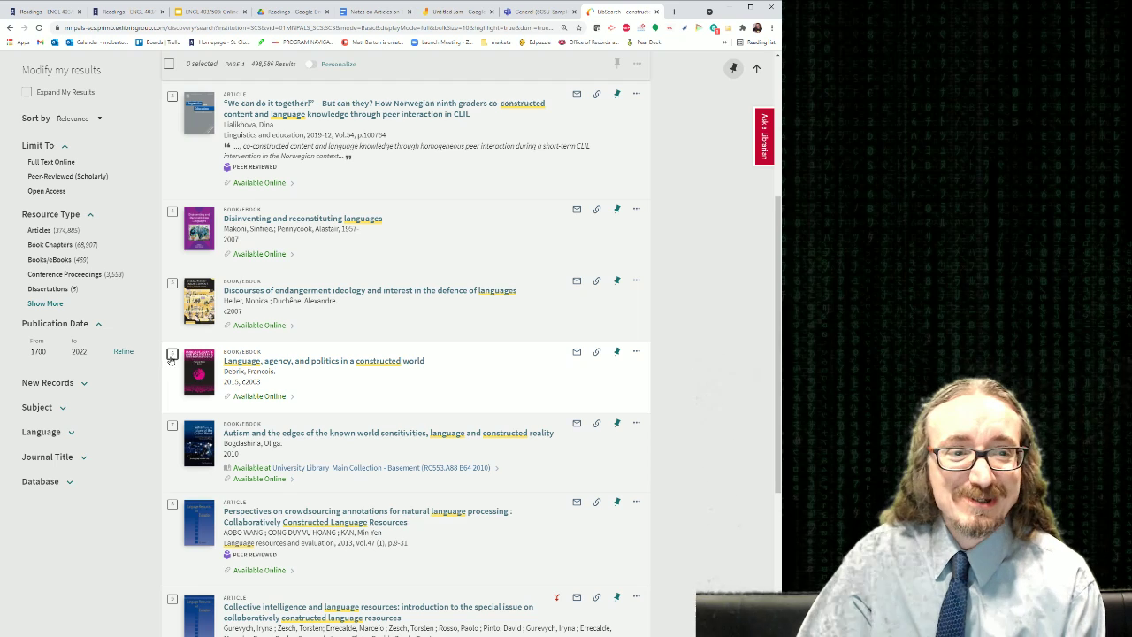
left_click(172, 283)
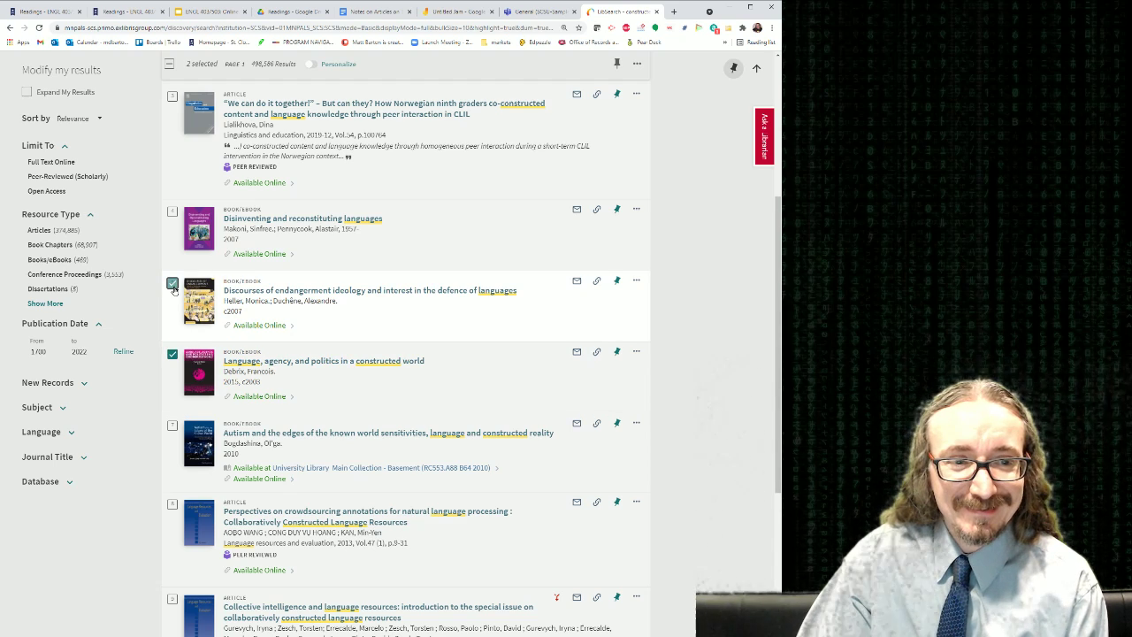
scroll(165, 320, "down", 5)
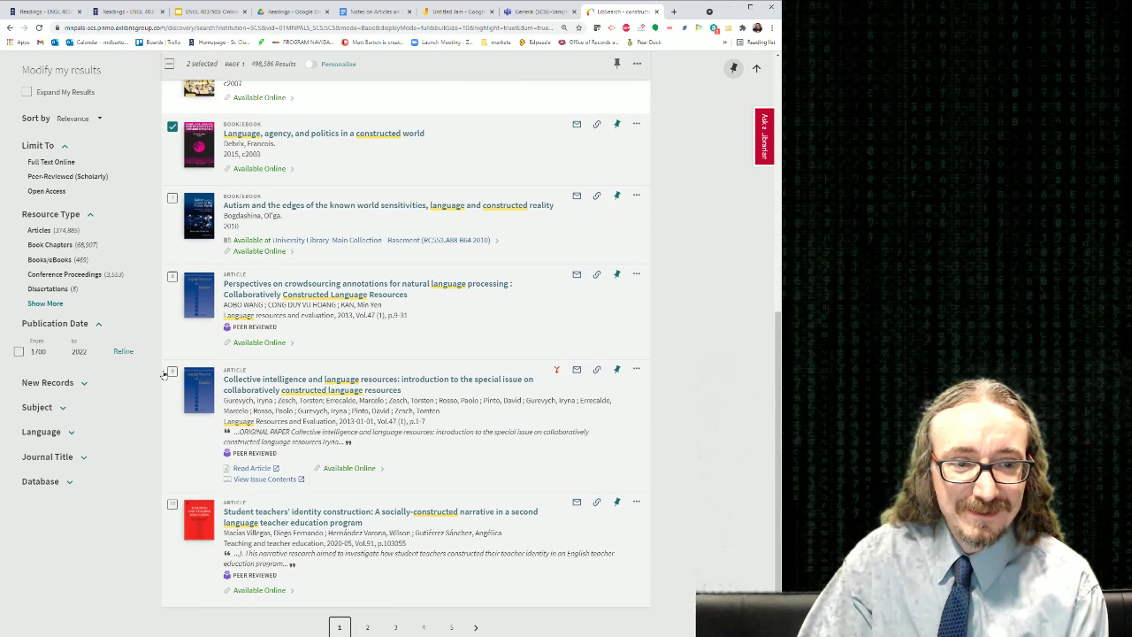
left_click(173, 372)
scroll(375, 368, "up", 7)
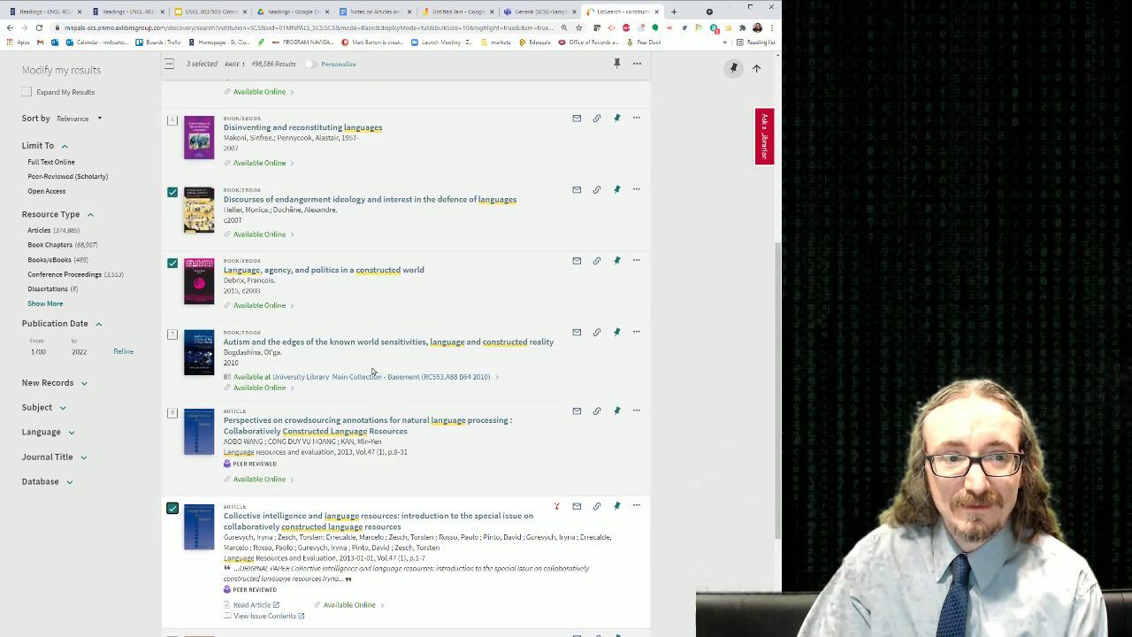
scroll(375, 368, "up", 4)
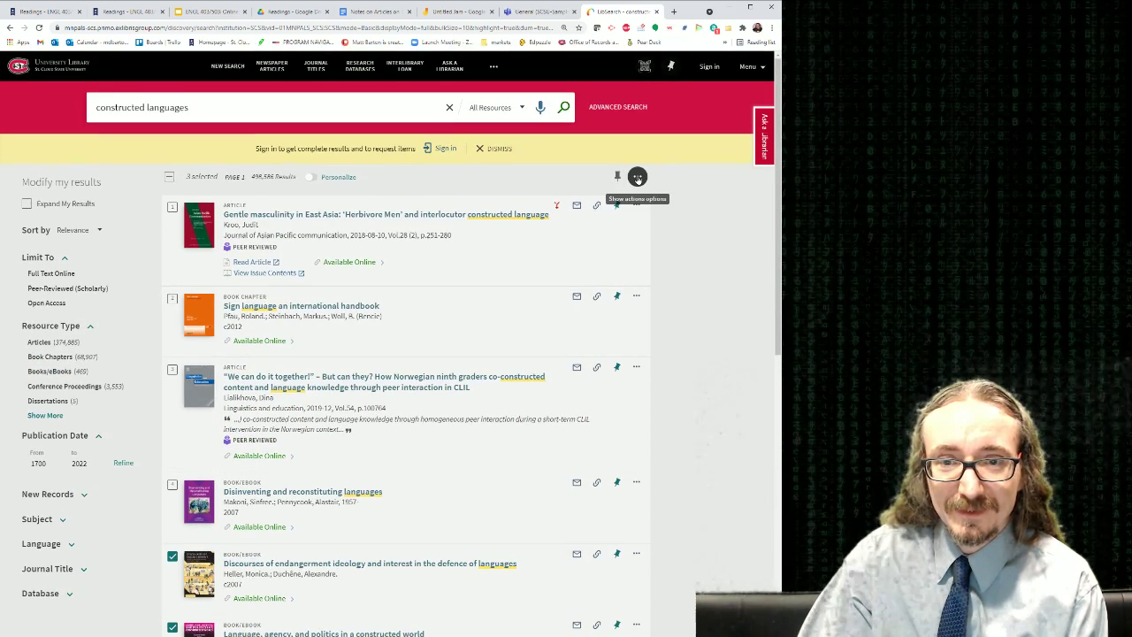
left_click(637, 178)
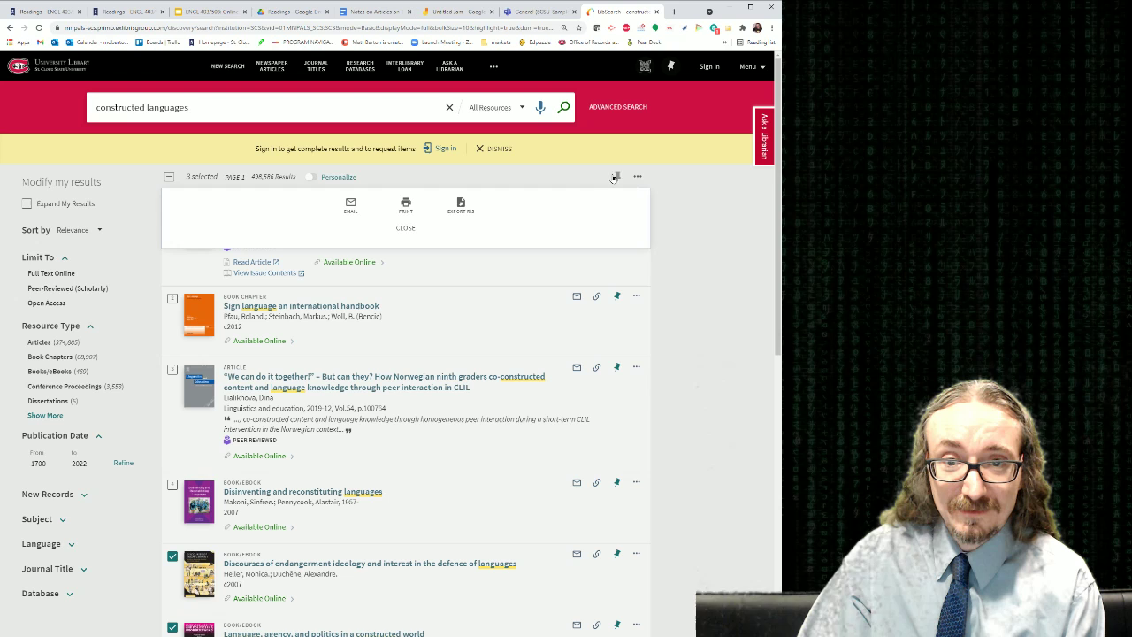
left_click(616, 177)
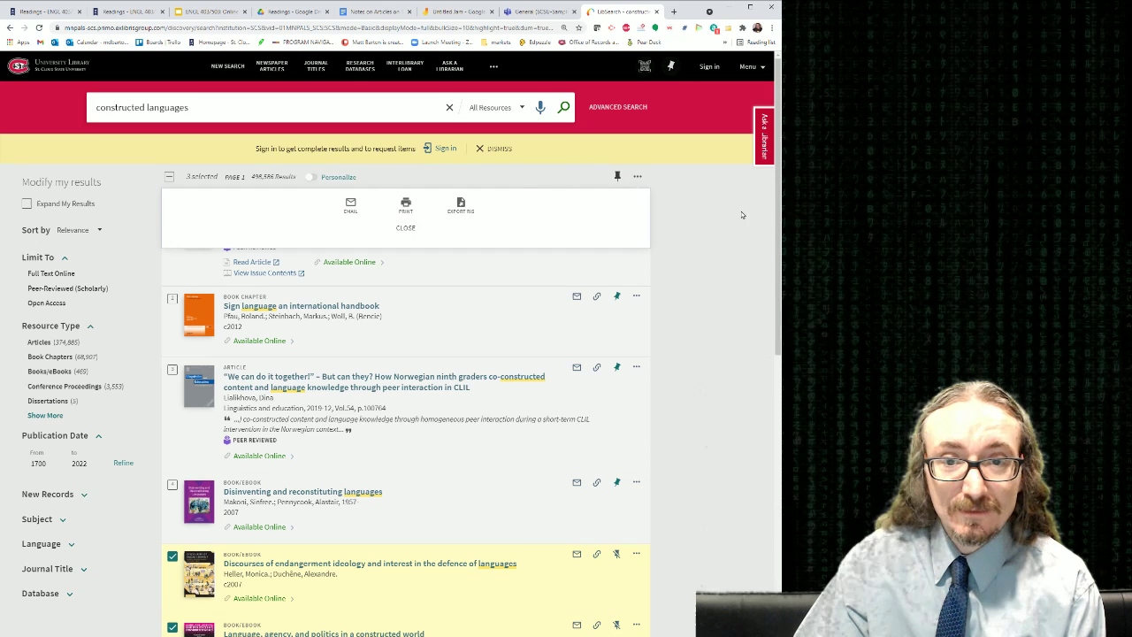
Step: Open the online record for "Disinventing and reconstituting languages", review its details, and display its citation
scroll(394, 305, "down", 2)
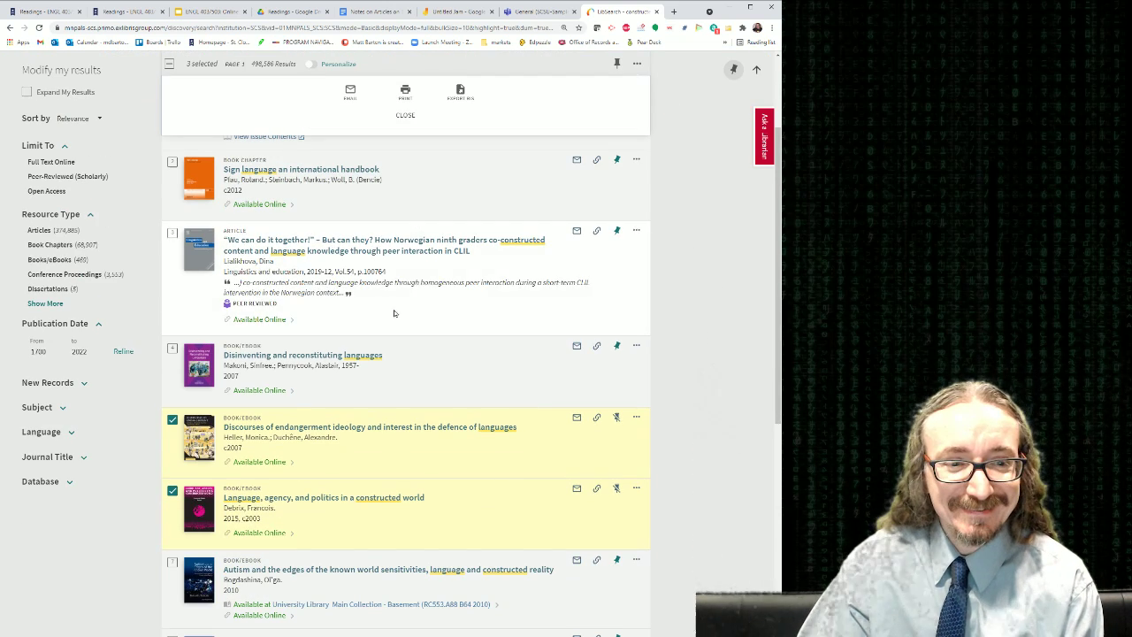
left_click(262, 391)
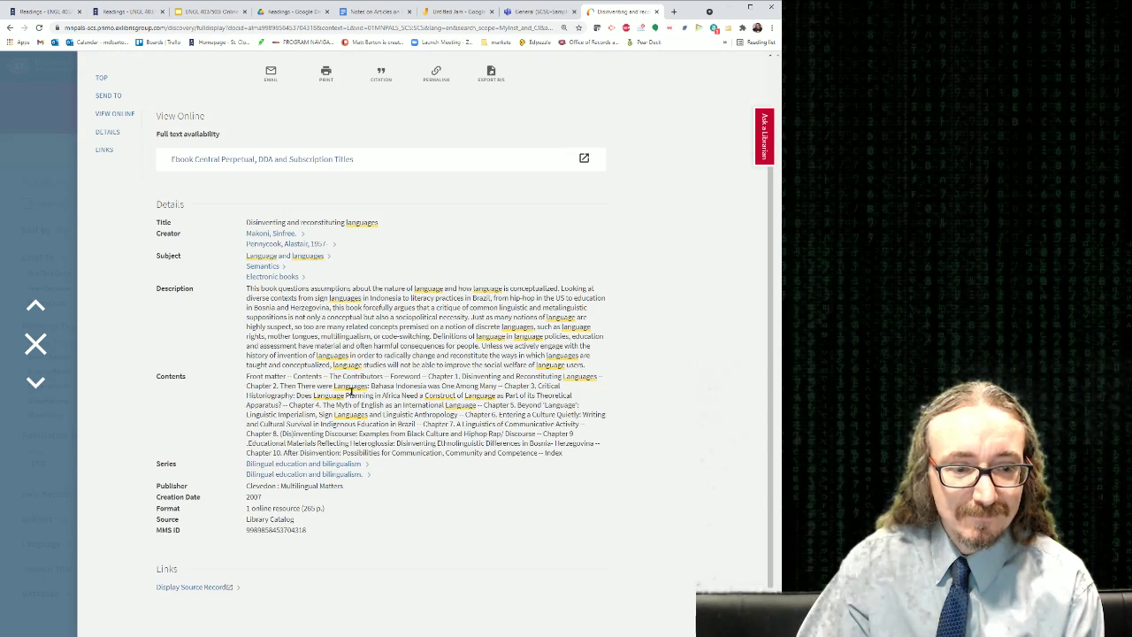
scroll(317, 434, "up", 2)
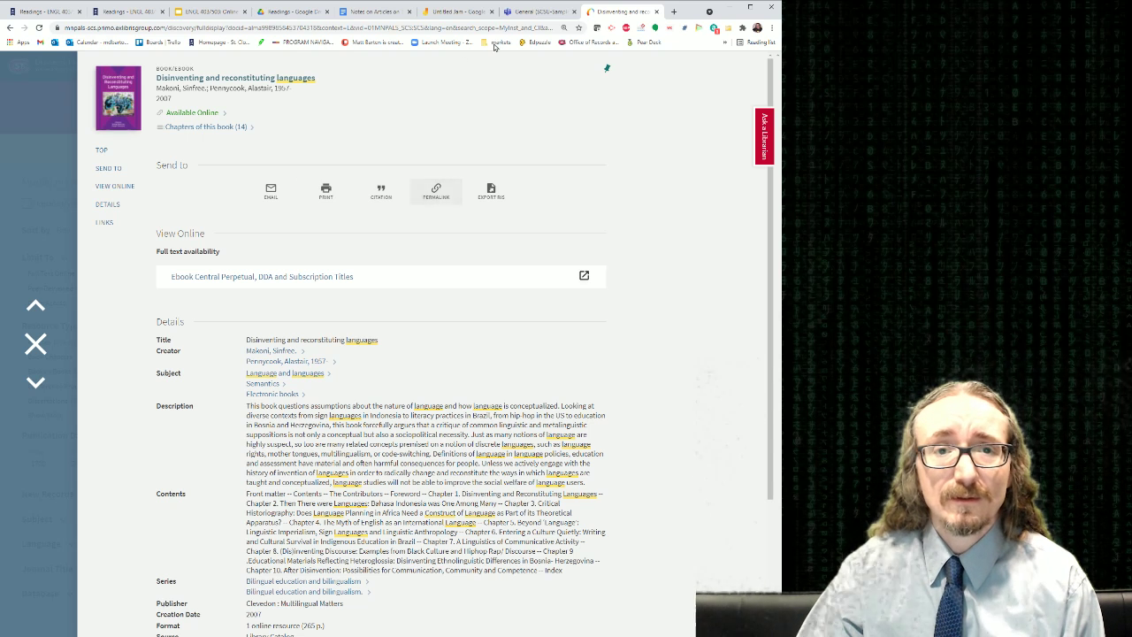
left_click(381, 204)
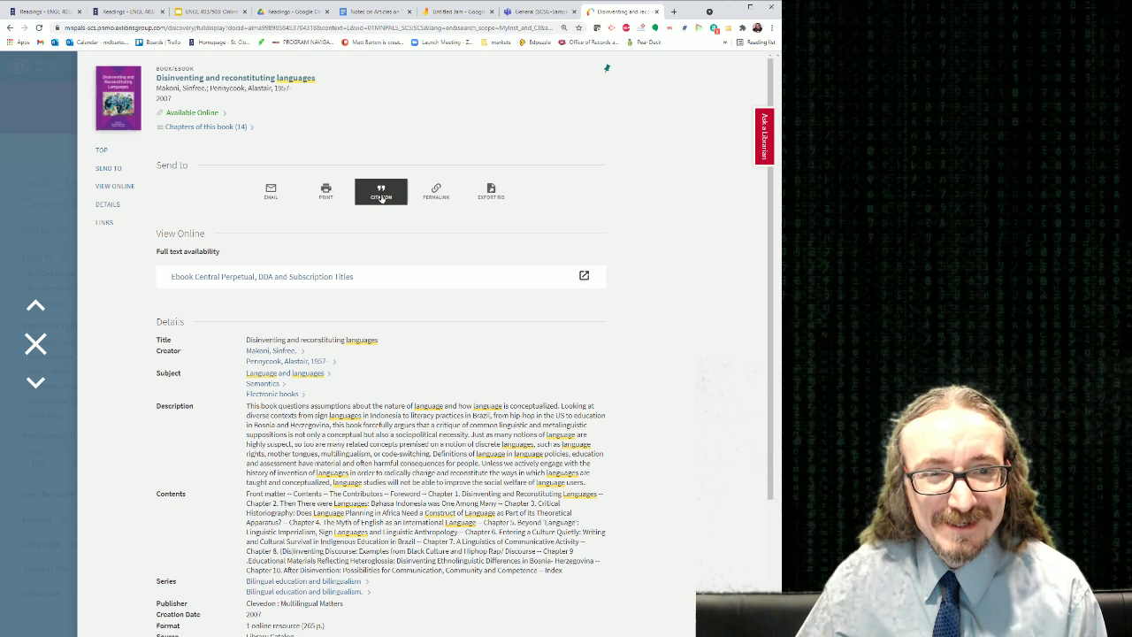
left_click(364, 202)
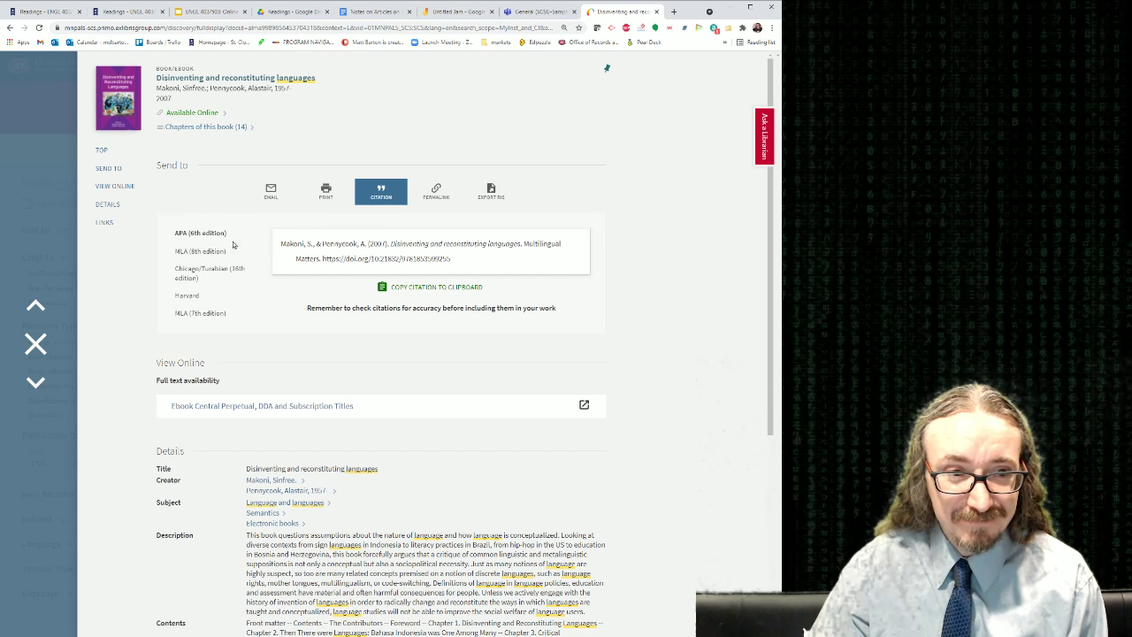
Step: Compare the book's citation in MLA 8th, Chicago/Turabian, MLA 7th and APA formats, ending on MLA (8th edition)
left_click(200, 251)
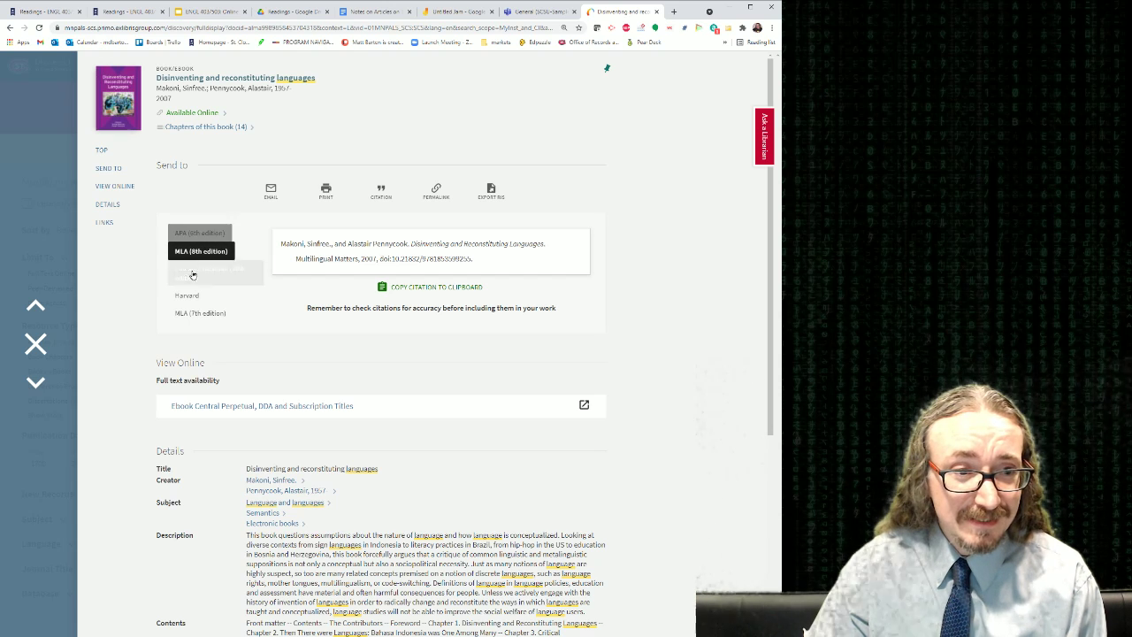
left_click(192, 274)
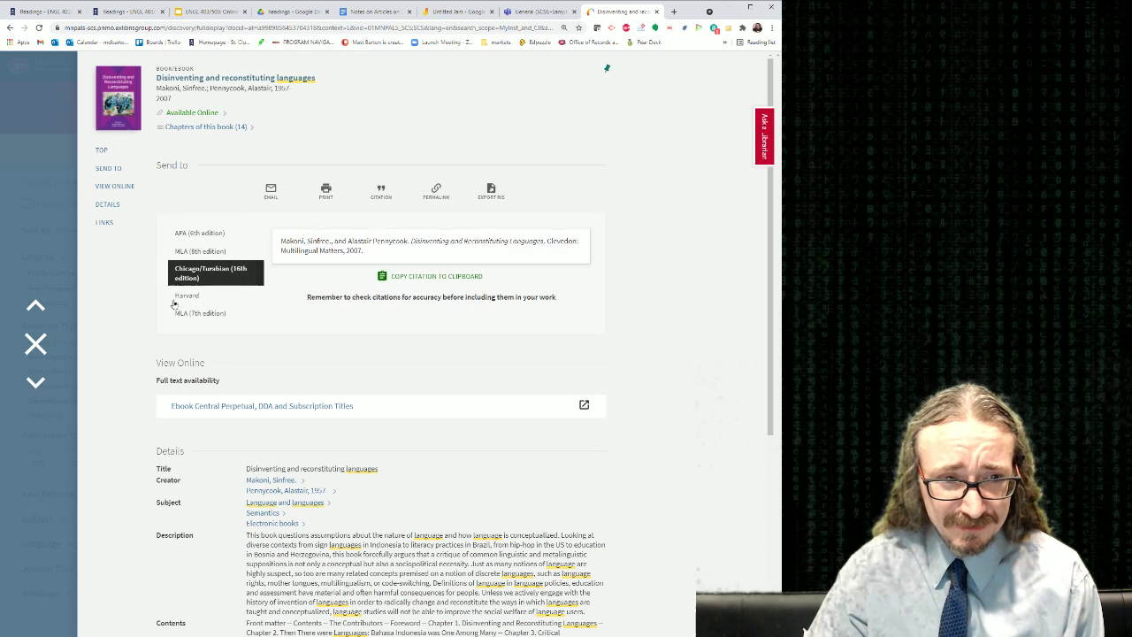
left_click(200, 313)
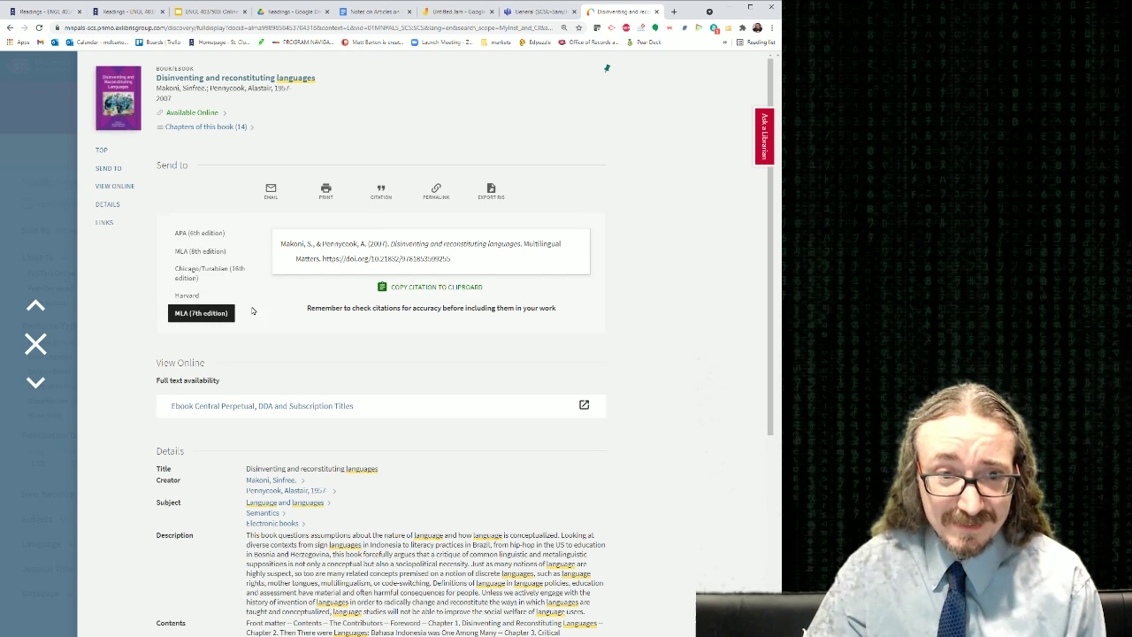
left_click(213, 233)
left_click(226, 252)
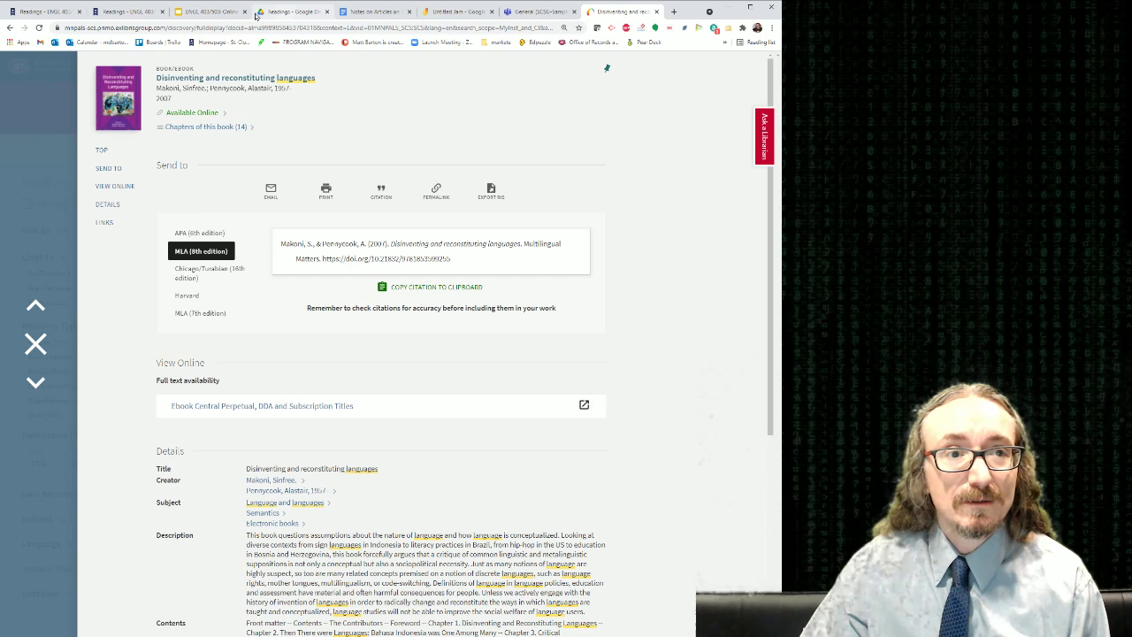
Step: Check the Research Tools slide, and replace the library record page with Google Scholar by searching Google for "google scholar"
left_click(216, 11)
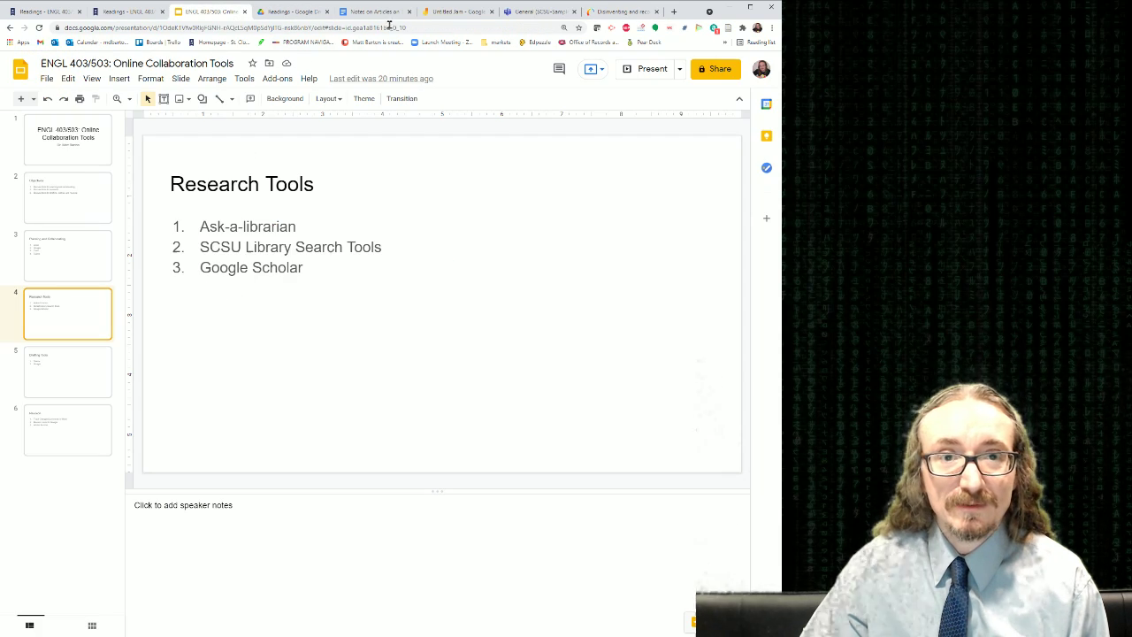
left_click(624, 12)
left_click(256, 31)
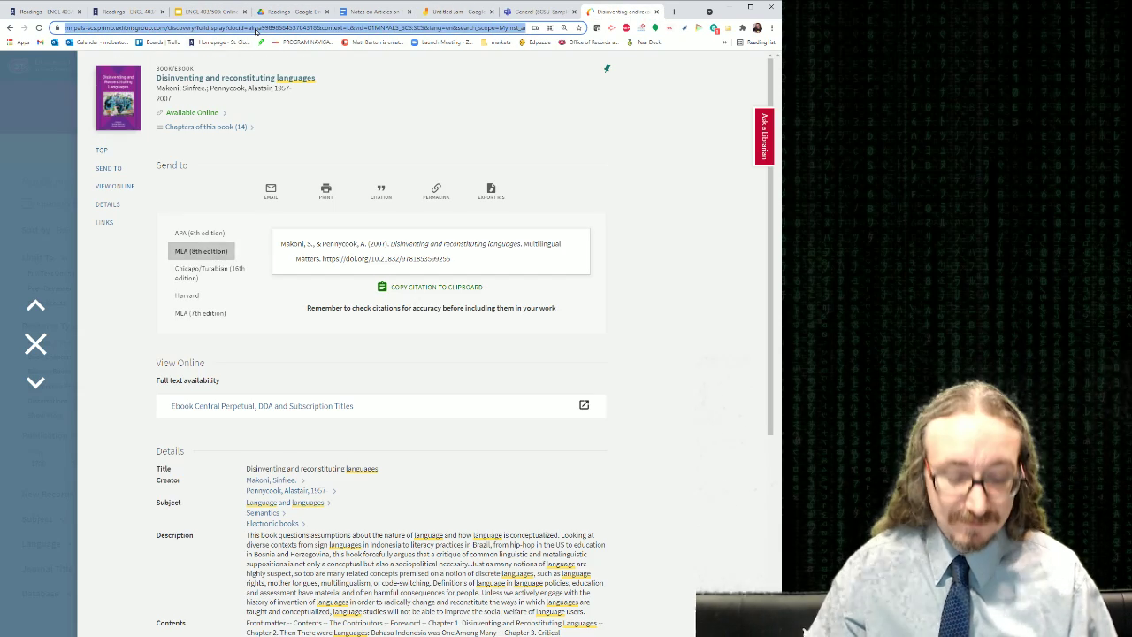
type("google scholar")
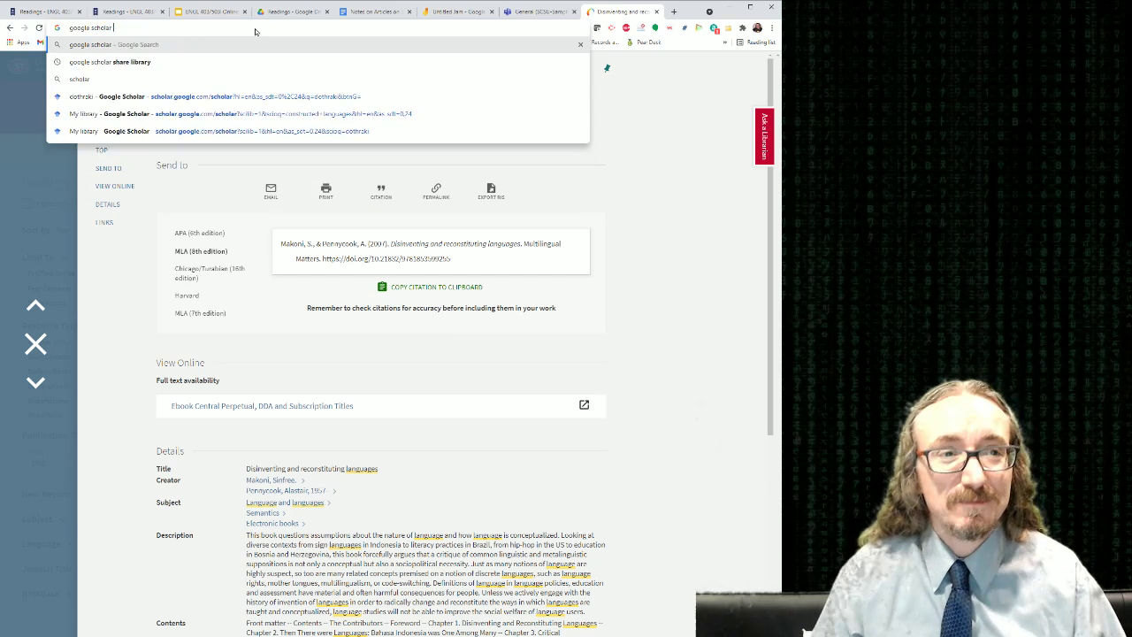
key("Return")
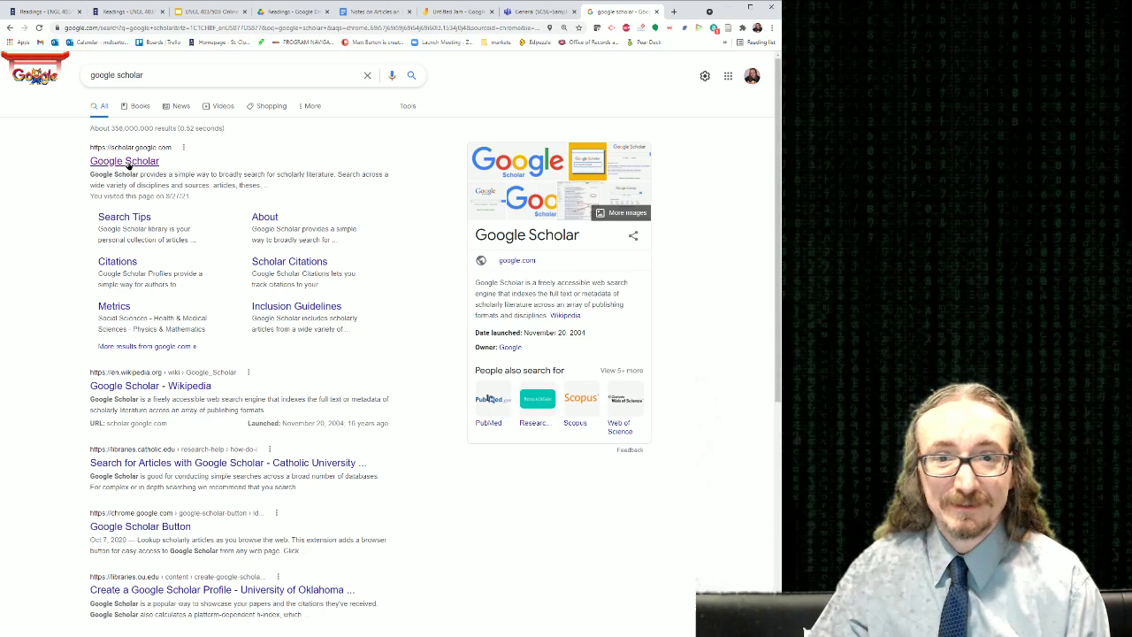
left_click(126, 161)
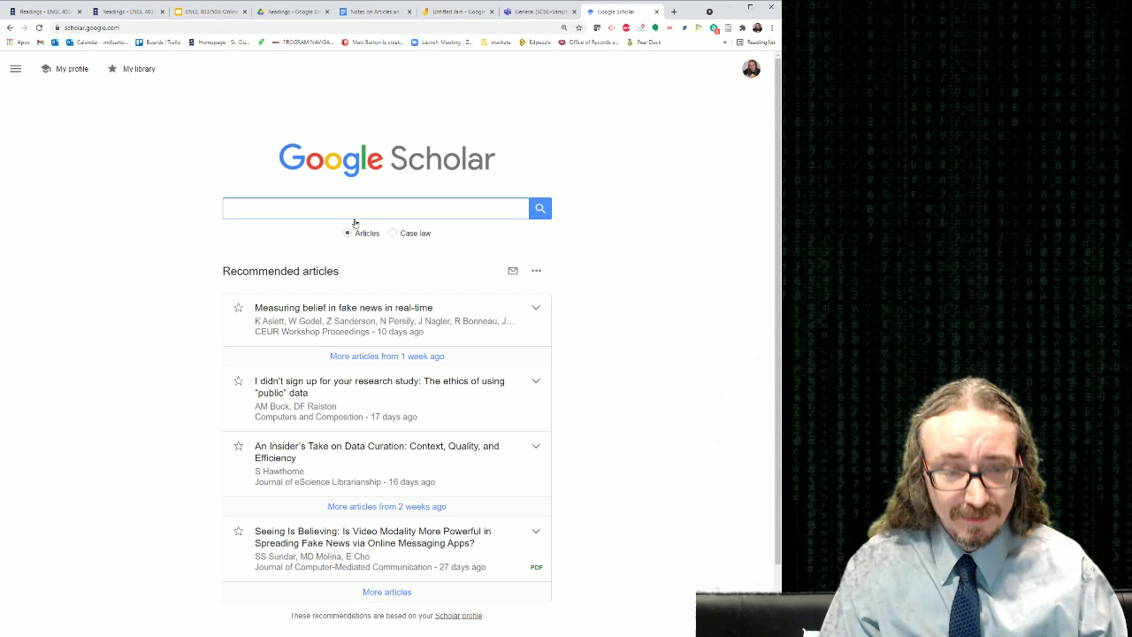
Step: Search Google Scholar for "constructed languages" and save the article "Constructed languages in the classroom" to the library
type("constructed")
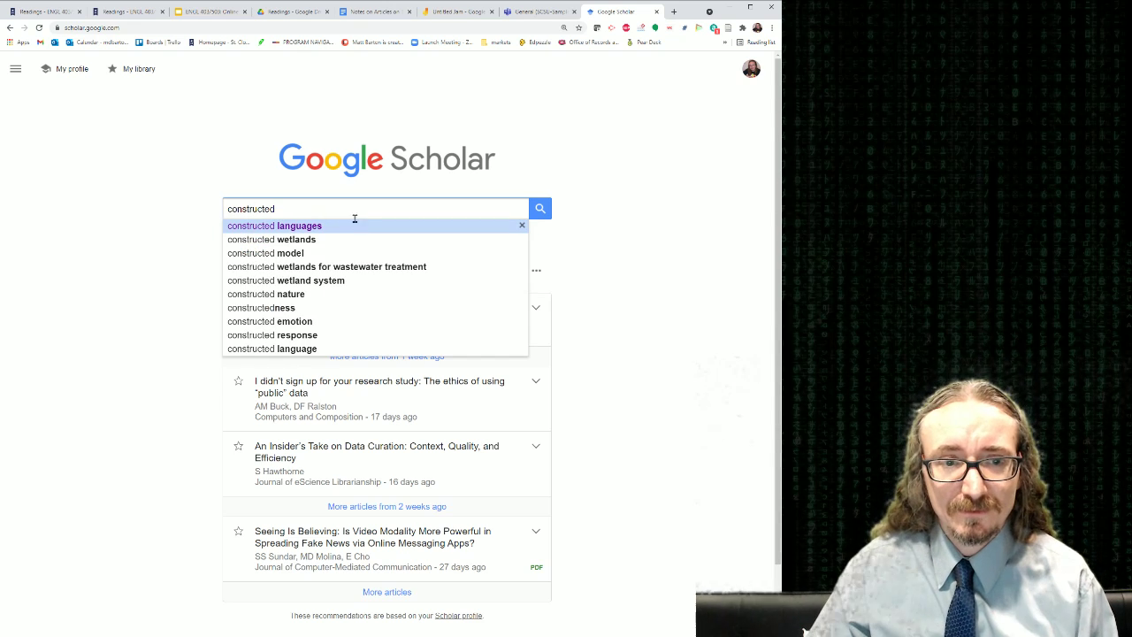
left_click(354, 223)
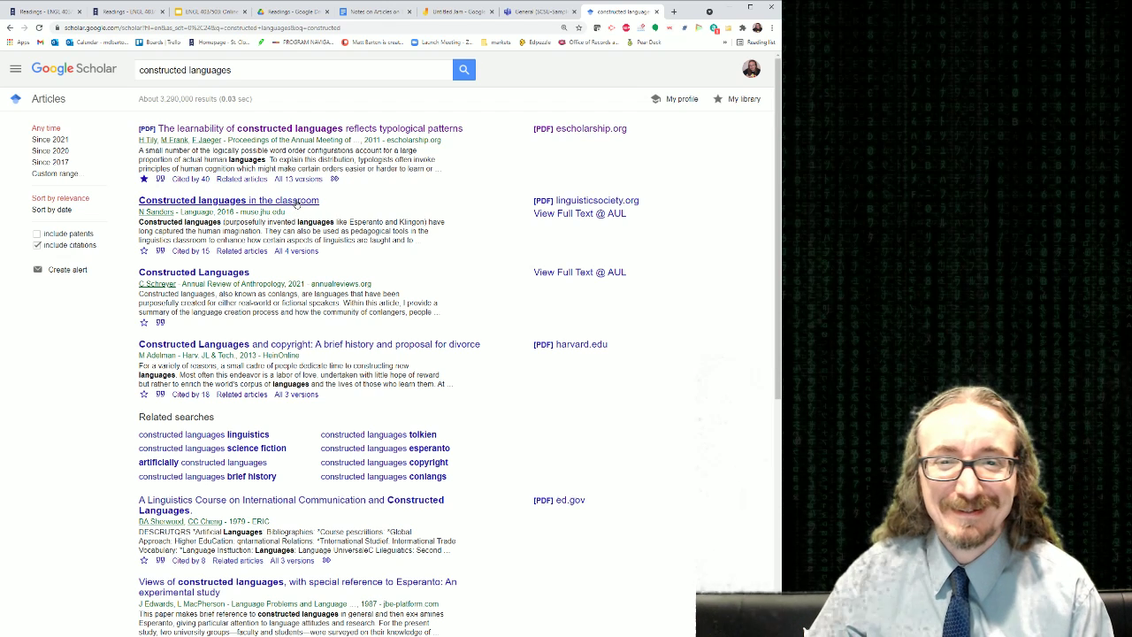
left_click(143, 252)
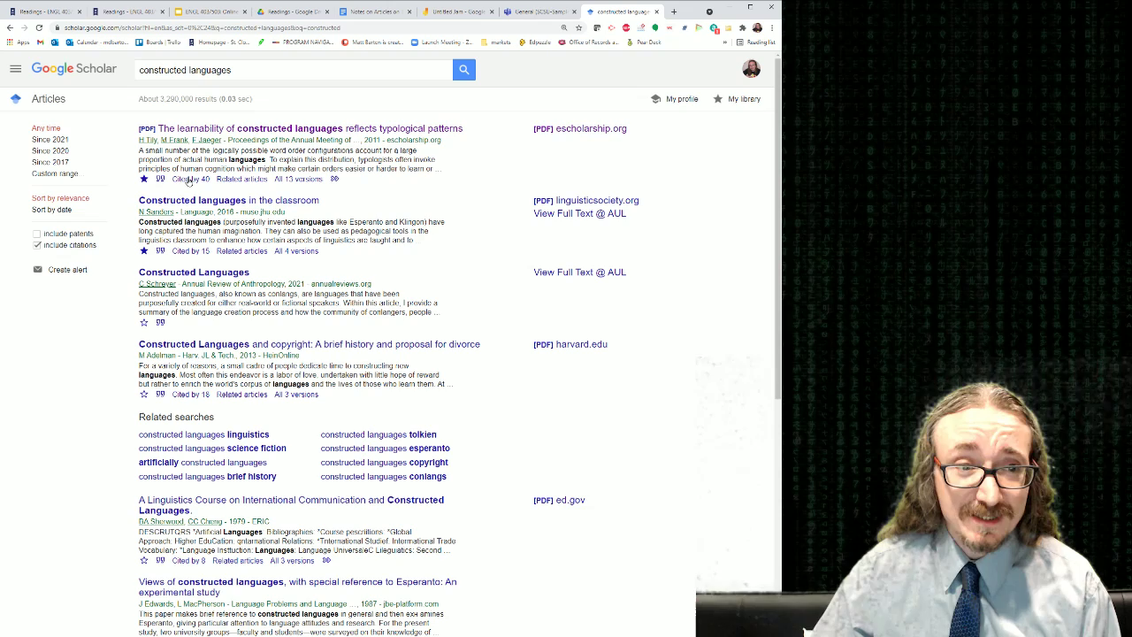
Step: View the articles citing "The learnability of constructed languages reflects typological patterns", and return to the search results
left_click(190, 179)
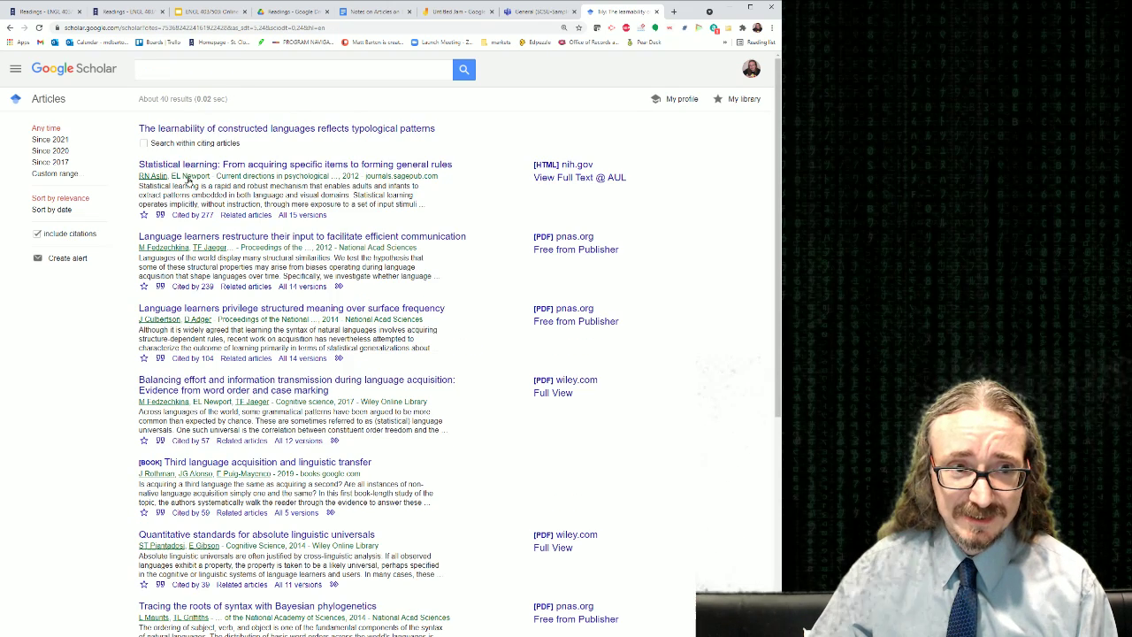
left_click(9, 27)
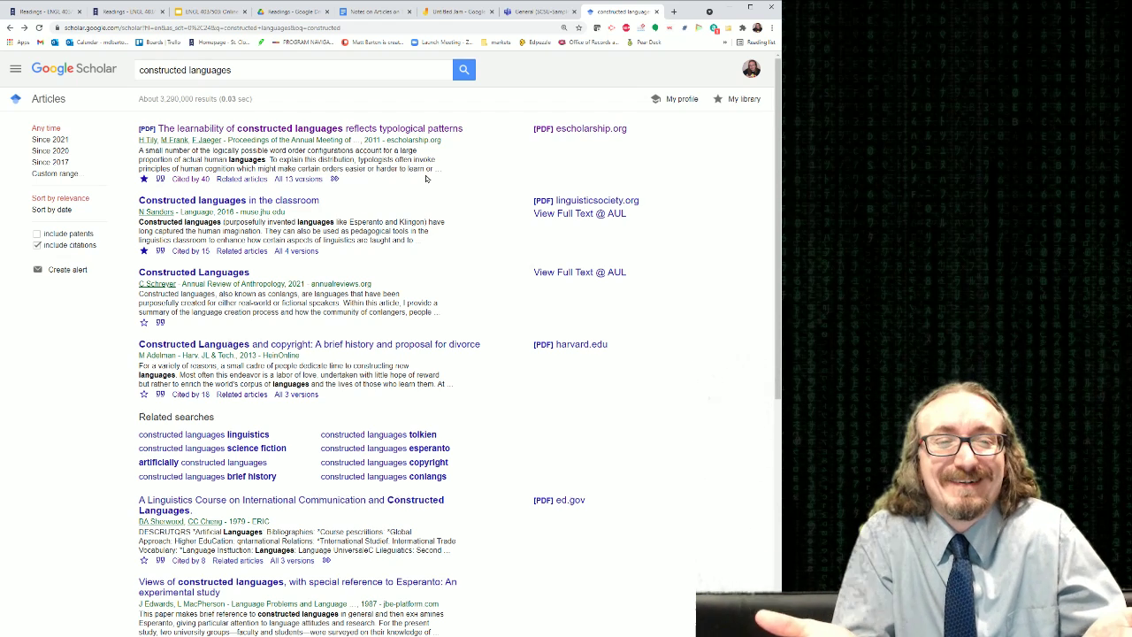
Step: View the articles related to "The learnability of constructed languages reflects typological patterns", and open the alert creation form for the "constructed languages" search
left_click(255, 180)
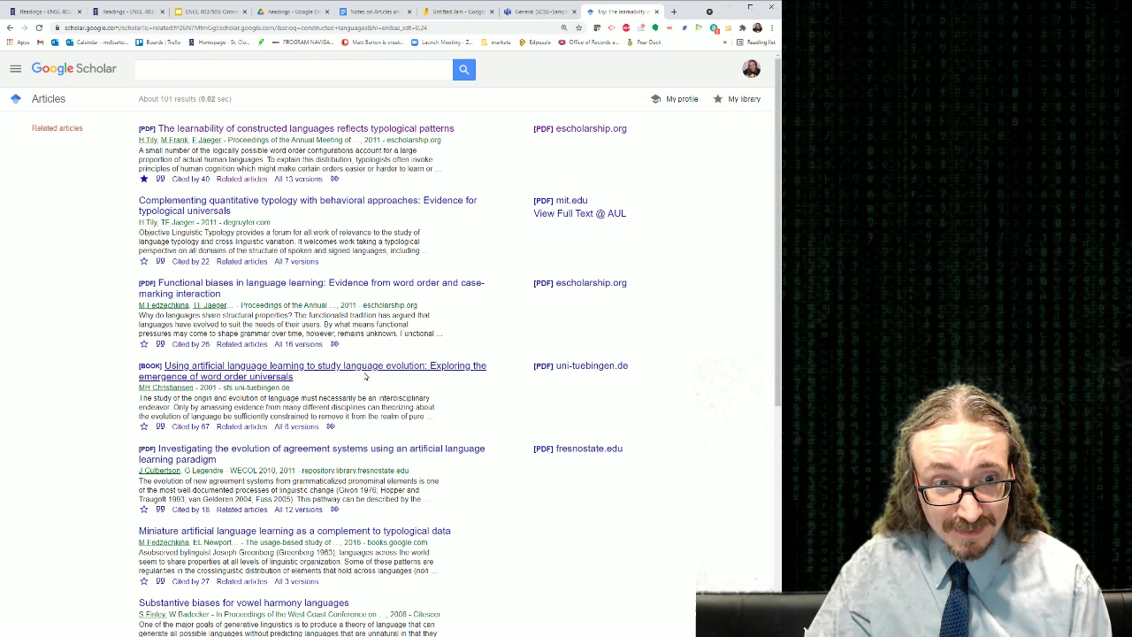
left_click(10, 29)
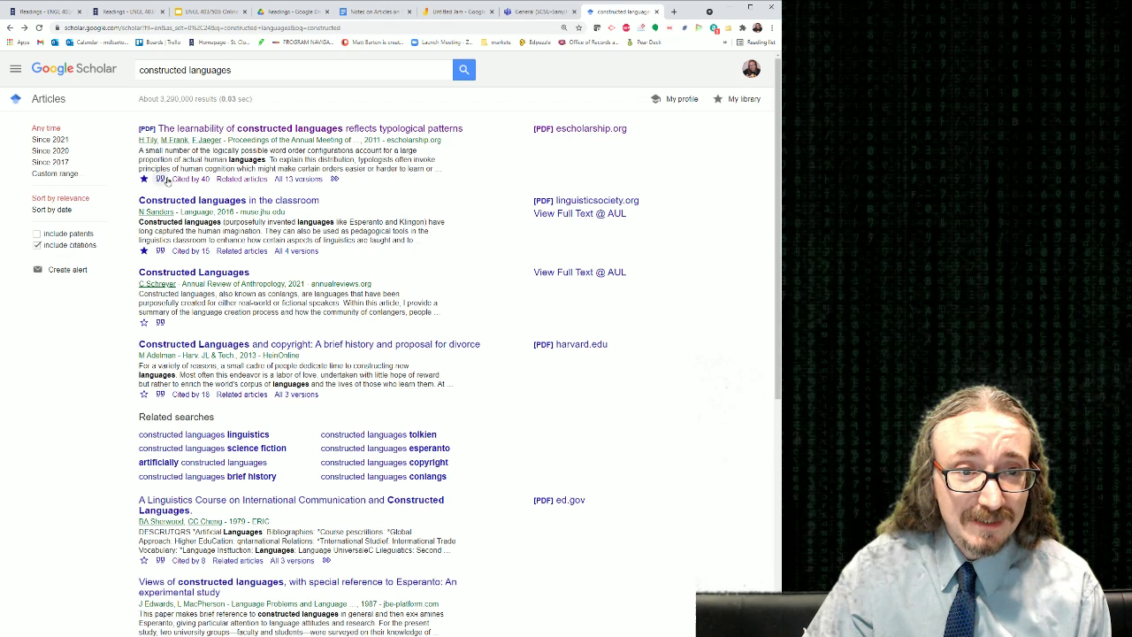
left_click(334, 180)
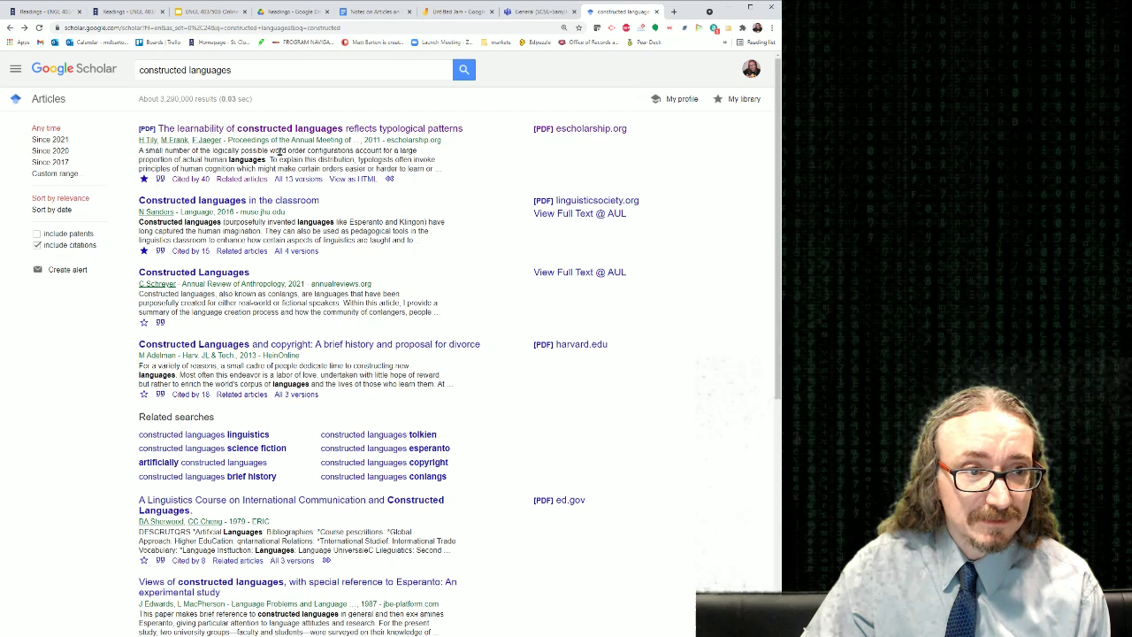
left_click(55, 271)
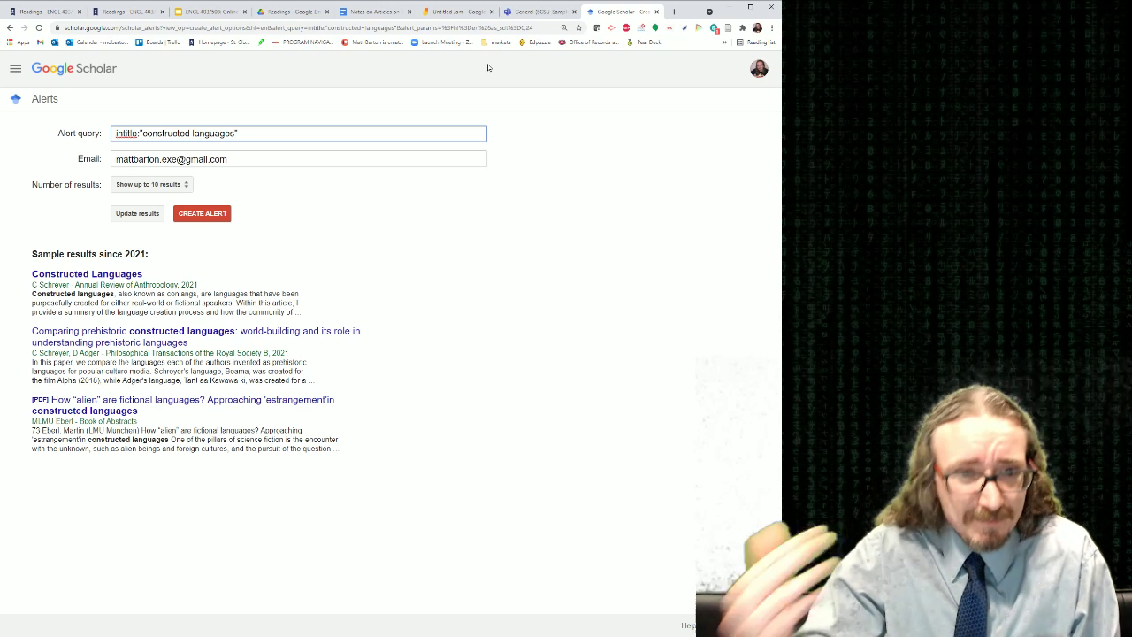
Step: Switch back to the Online Collaboration Tools presentation and check the Drafting Tools and Revision slides
left_click(537, 12)
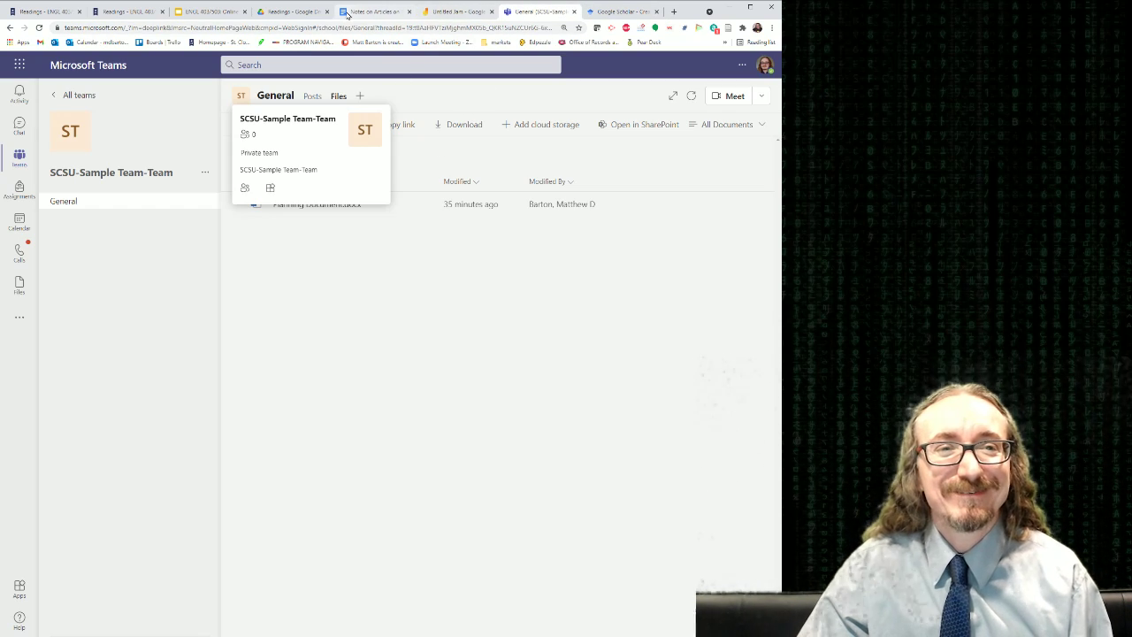
left_click(293, 11)
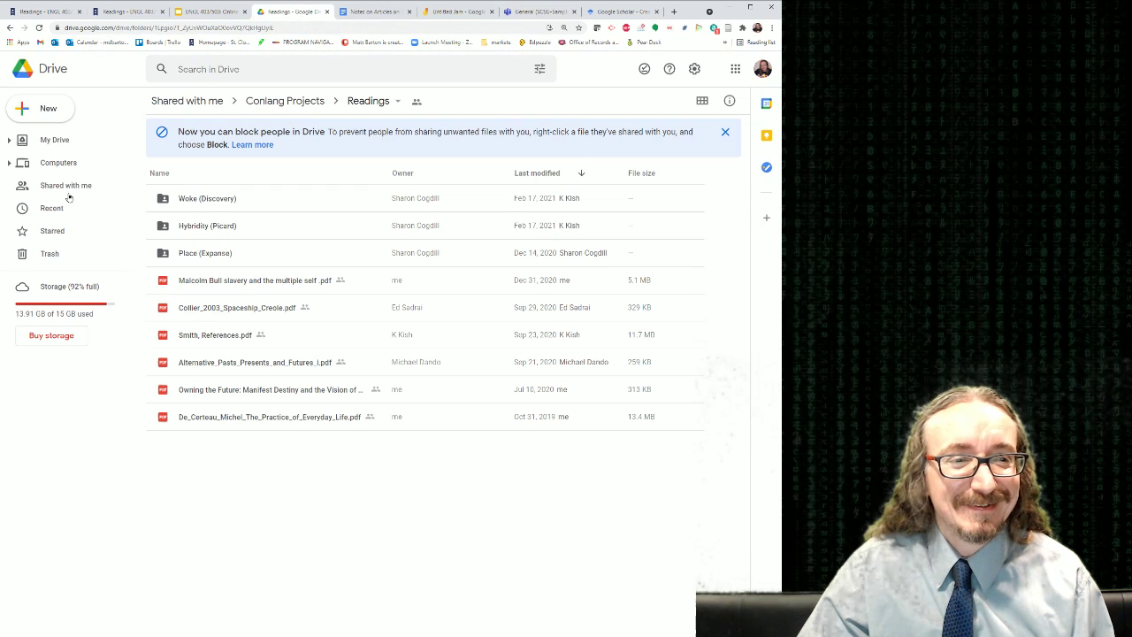
left_click(210, 11)
left_click(57, 388)
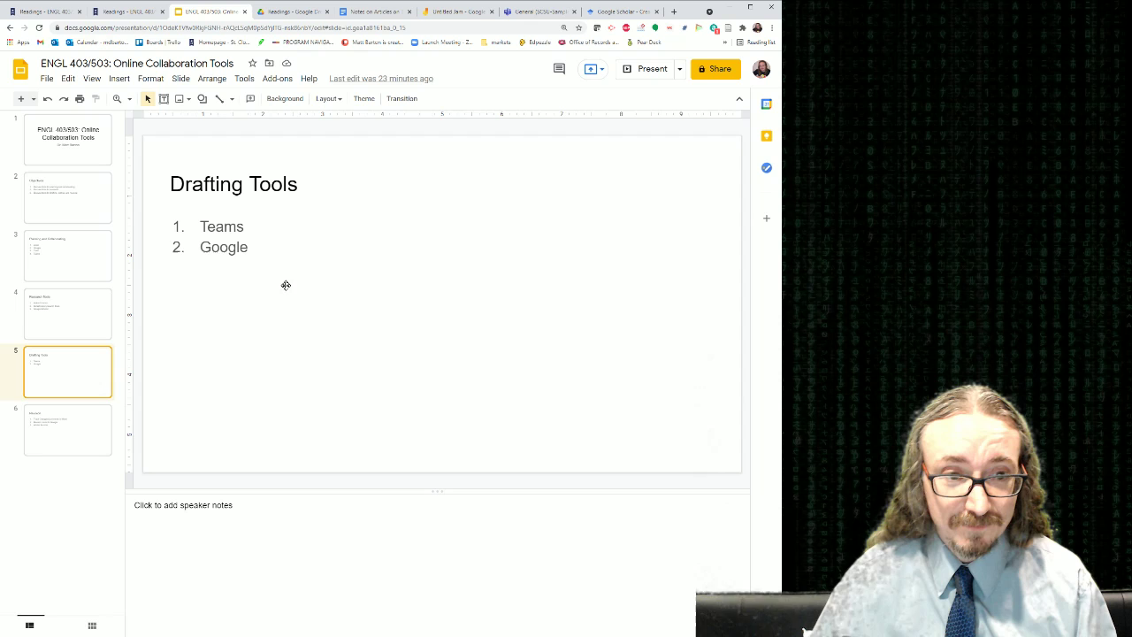
left_click(62, 435)
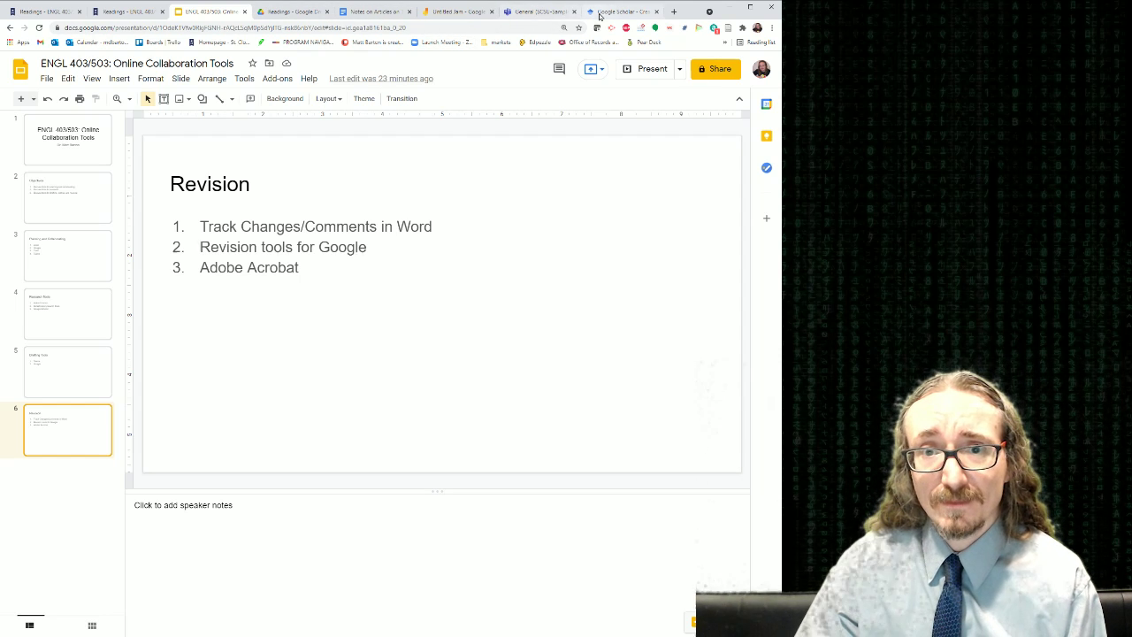
Step: Switch to Microsoft Teams, open Planning Document.docx, and turn on Track Changes for everyone
left_click(541, 12)
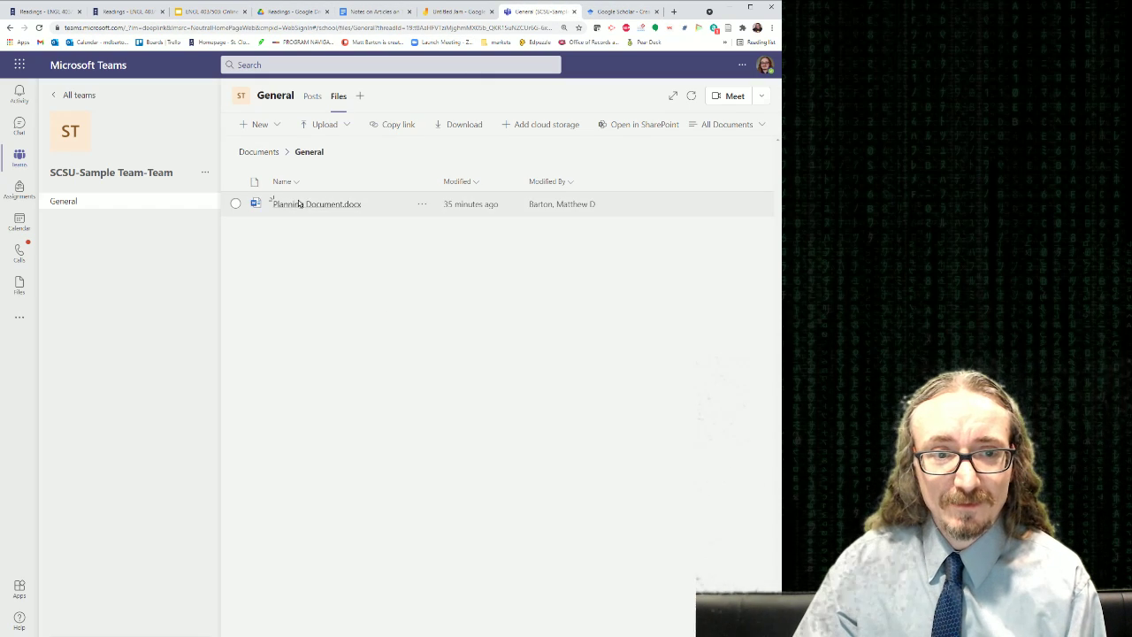
left_click(299, 203)
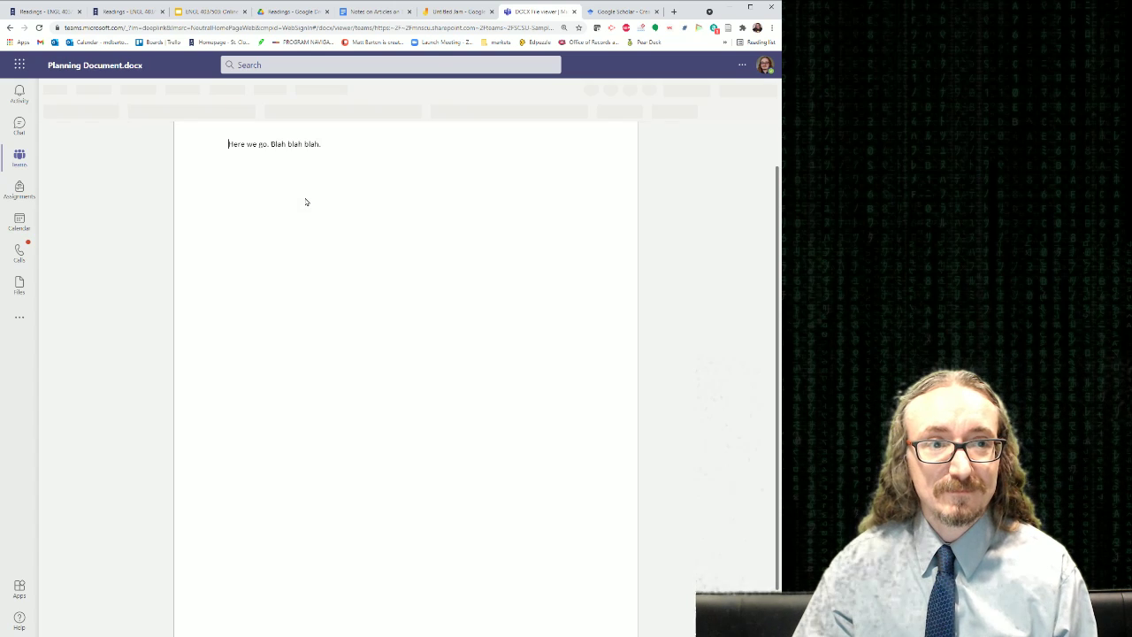
left_click(341, 147)
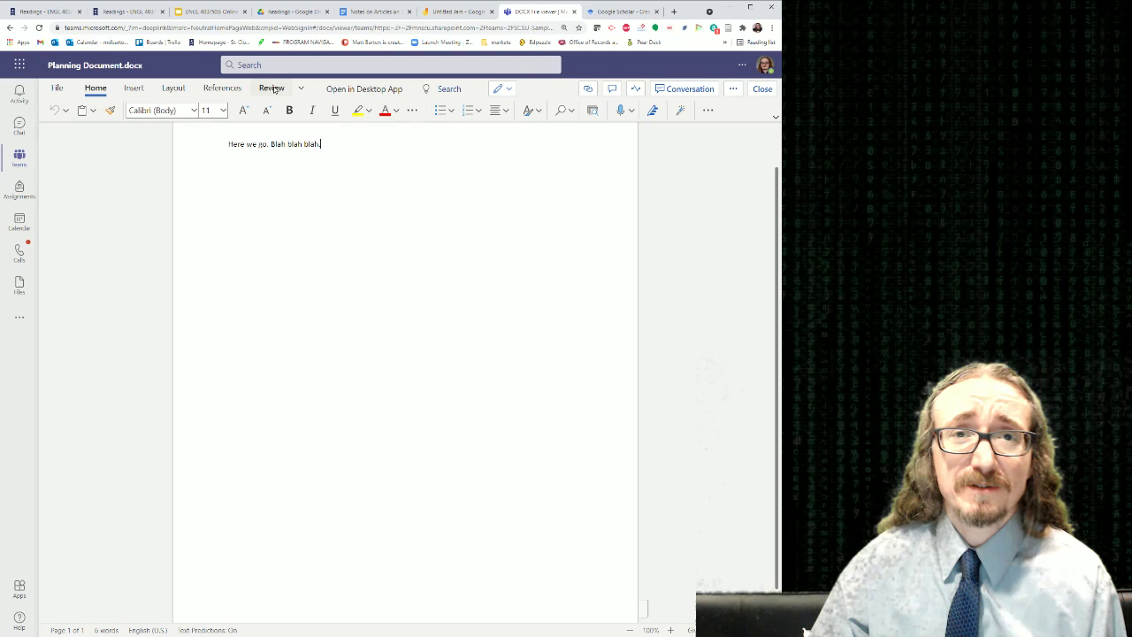
left_click(272, 89)
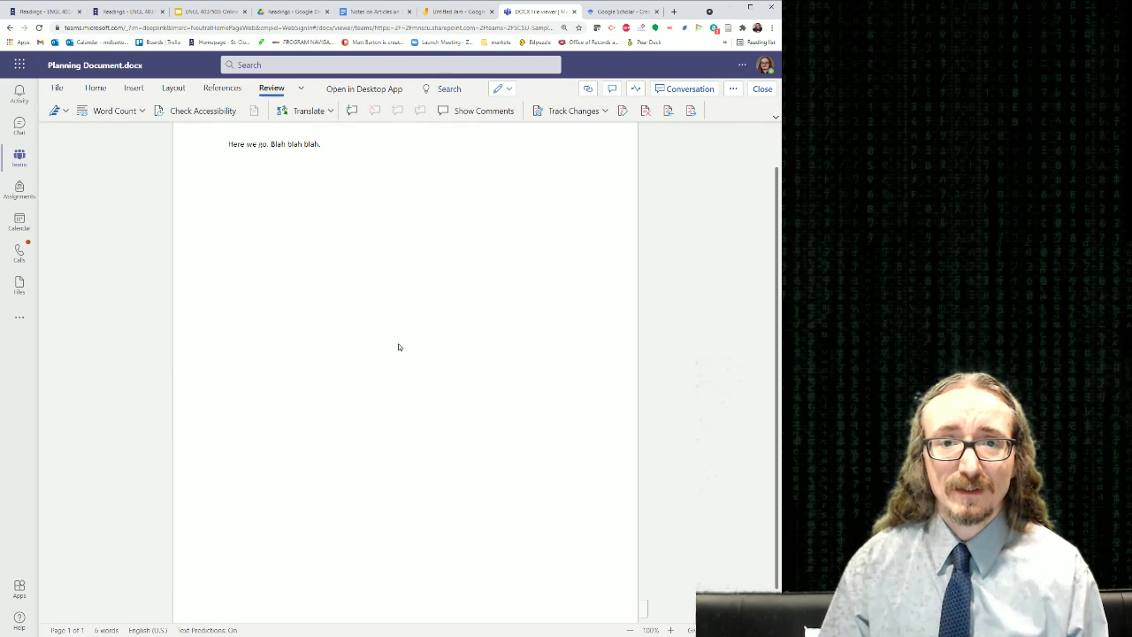
left_click(558, 113)
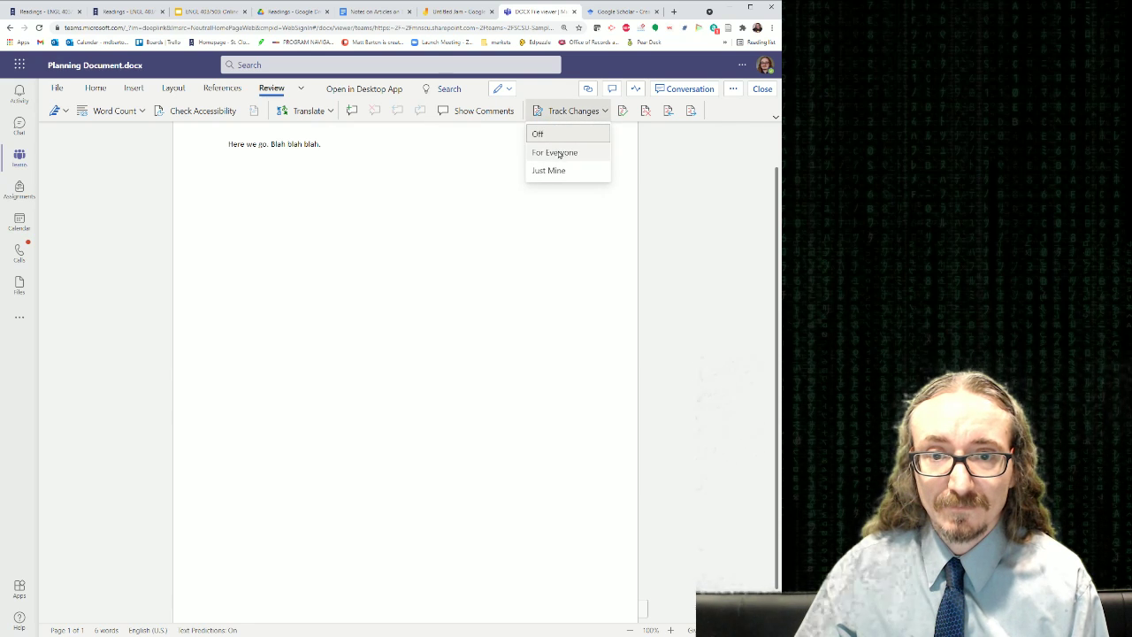
left_click(562, 160)
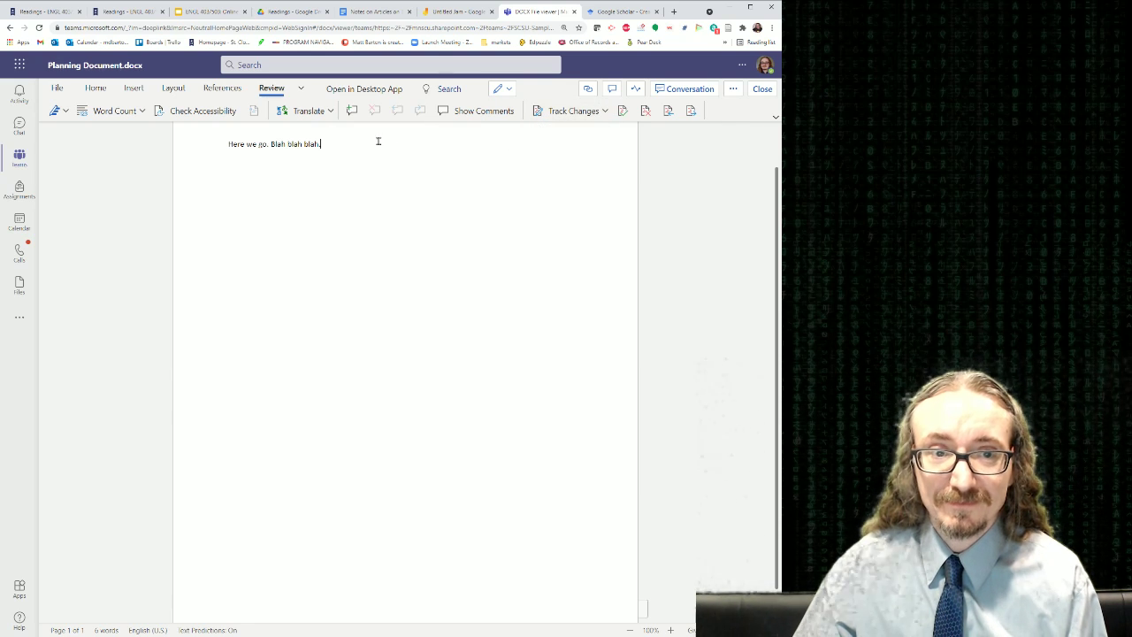
Step: Add a few random characters after "Here we go. Blah blah blah." and "Fresh change" on a new line as tracked insertions
type("fsksjs")
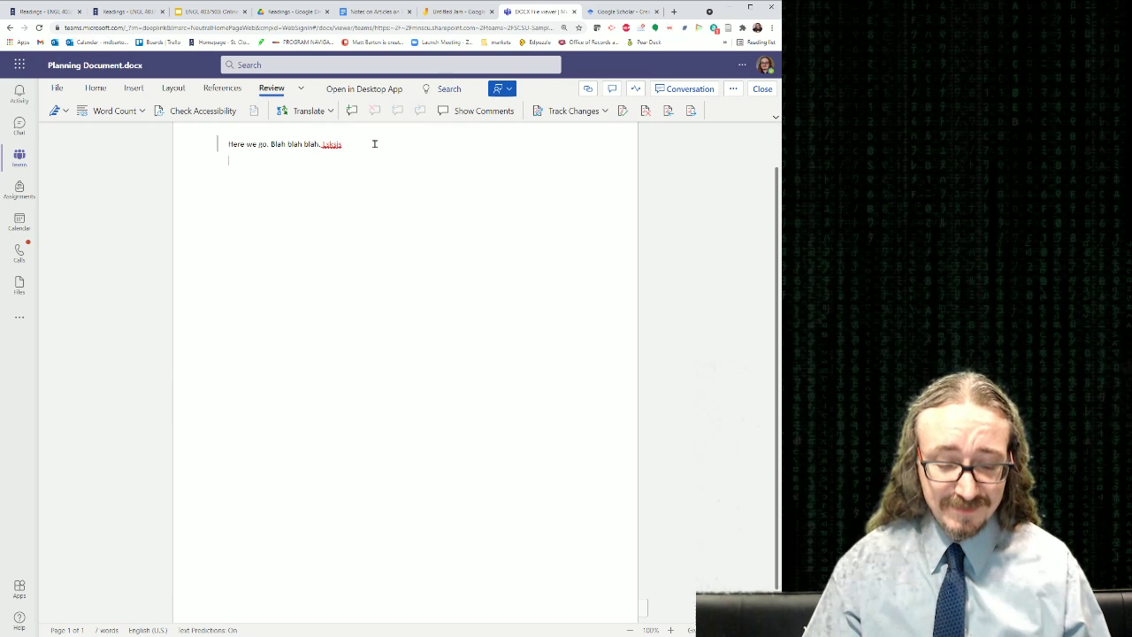
key("Return")
type("Tres")
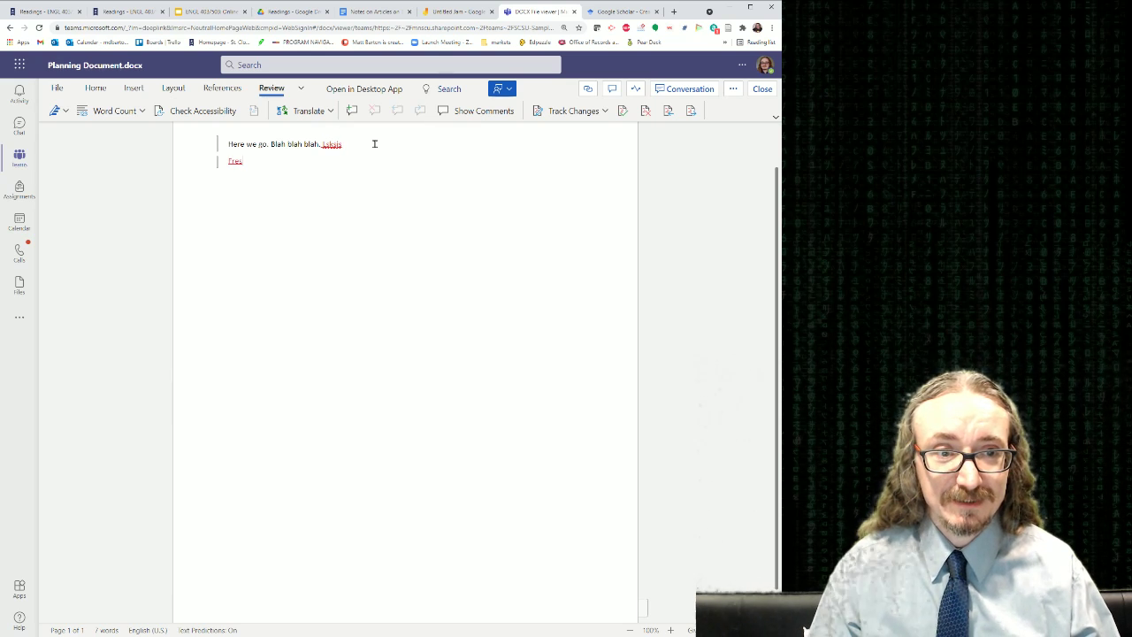
type("h change")
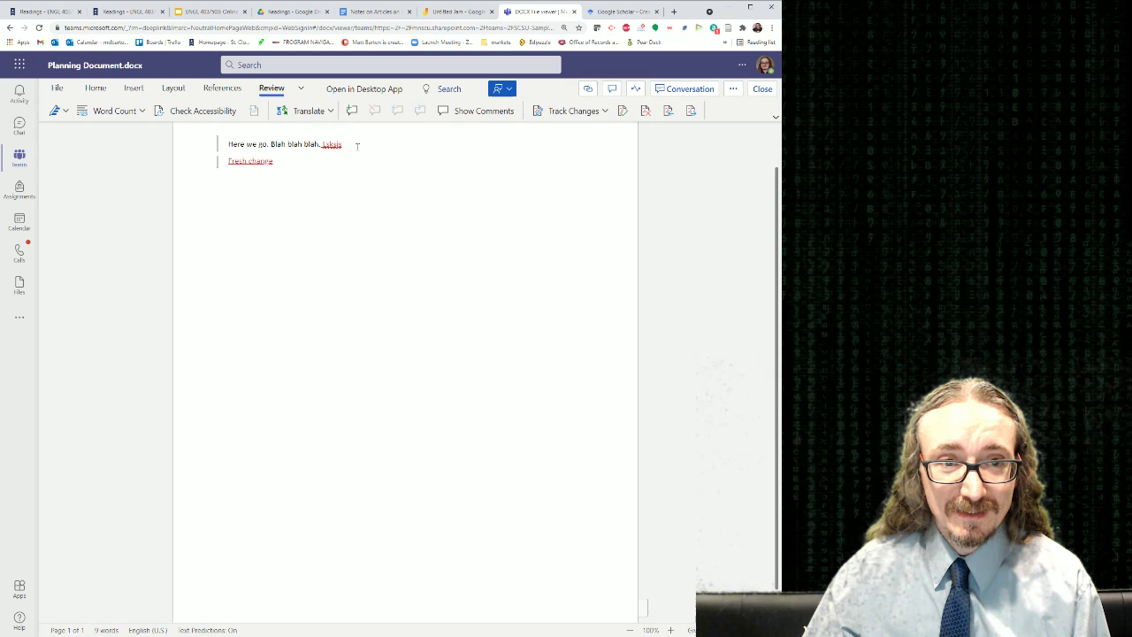
Step: Delete the random characters and the "Fresh change" line from the document
left_click(356, 144)
key("Escape")
key("ctrl+shift+End")
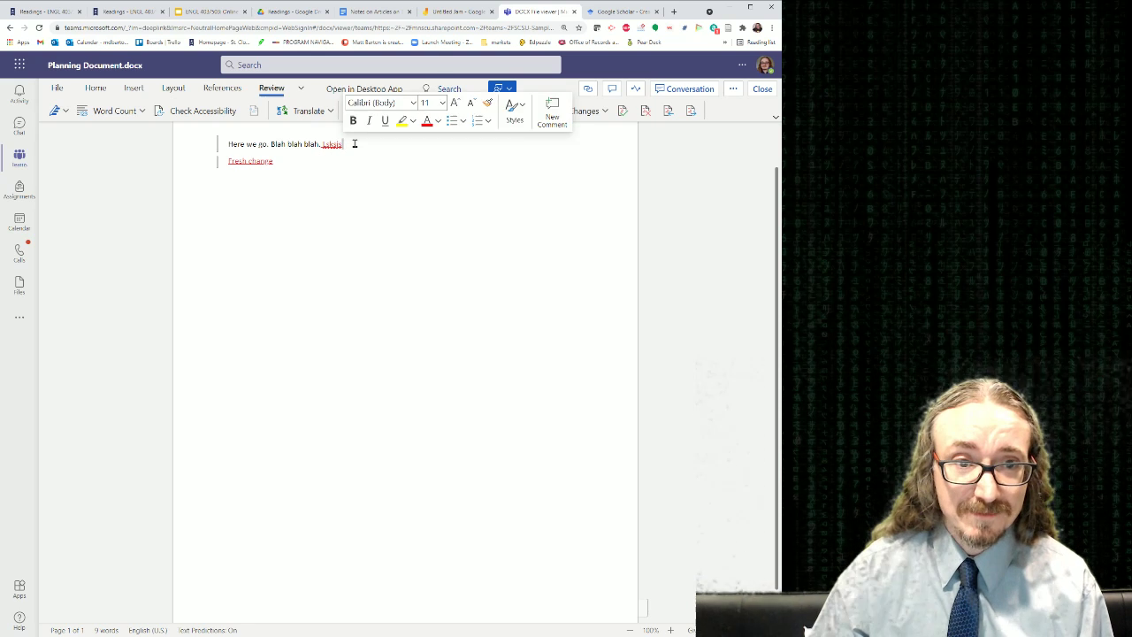
key("Delete")
key("BackSpace")
key("BackSpace")
key("BackSpace")
key("BackSpace")
key("BackSpace")
key("BackSpace")
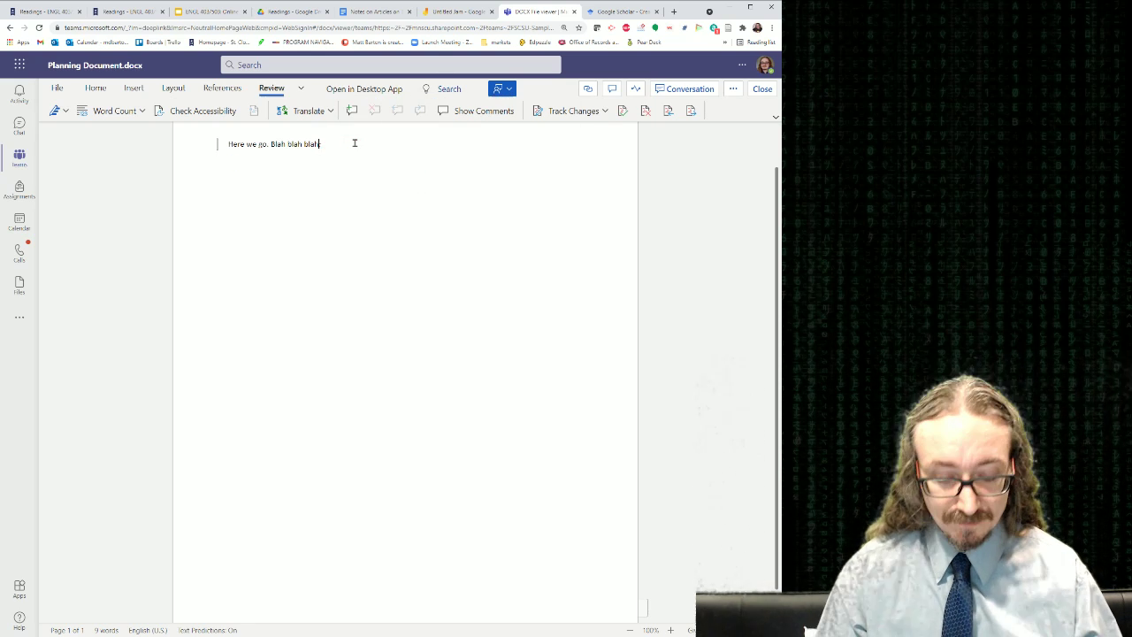
Step: Append "Fresh change." to the first line as a tracked insertion and delete it again
type(". Fresh change.")
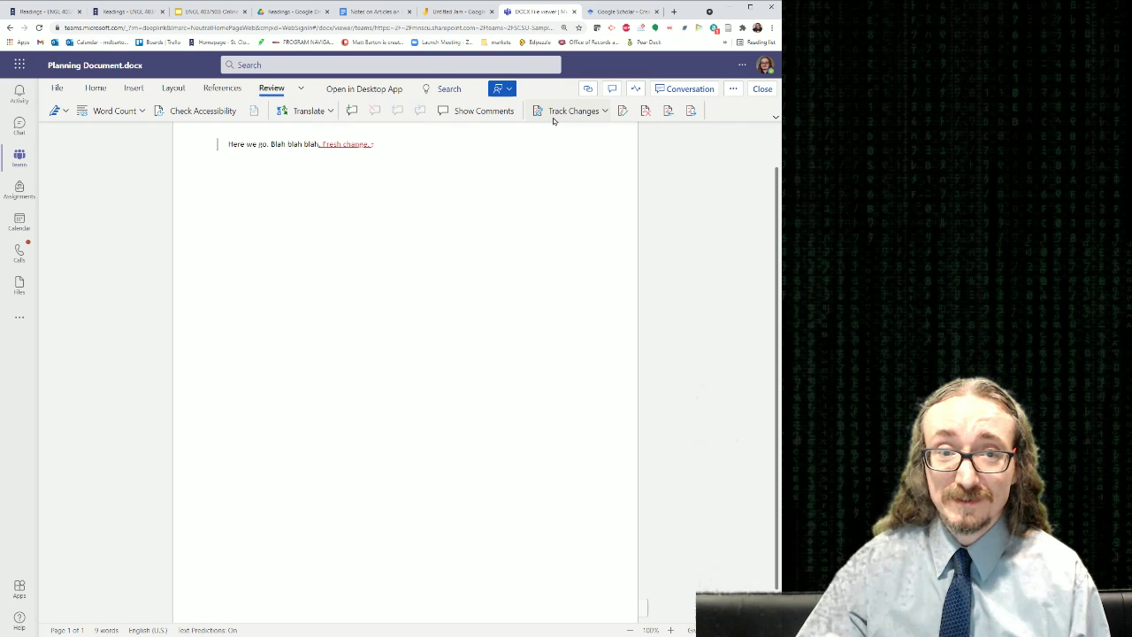
left_click_drag(389, 144, 323, 152)
key("BackSpace")
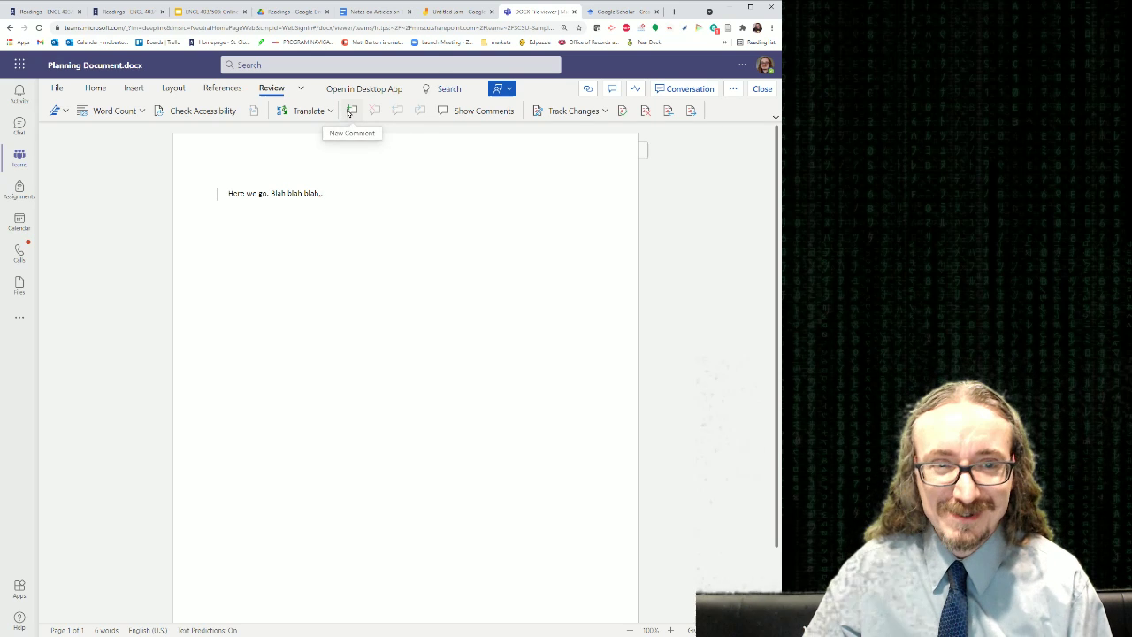
Step: Post the comment "Reconsider this opening" at the end of the first line and check the comment thread's options
left_click(350, 111)
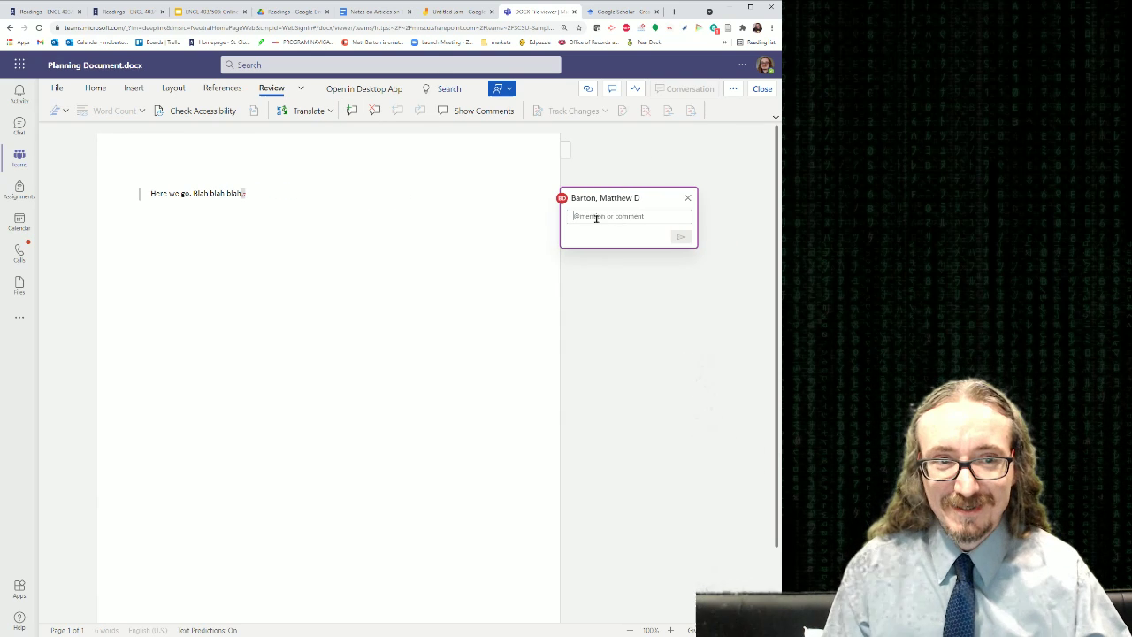
type("Reconsider this opening")
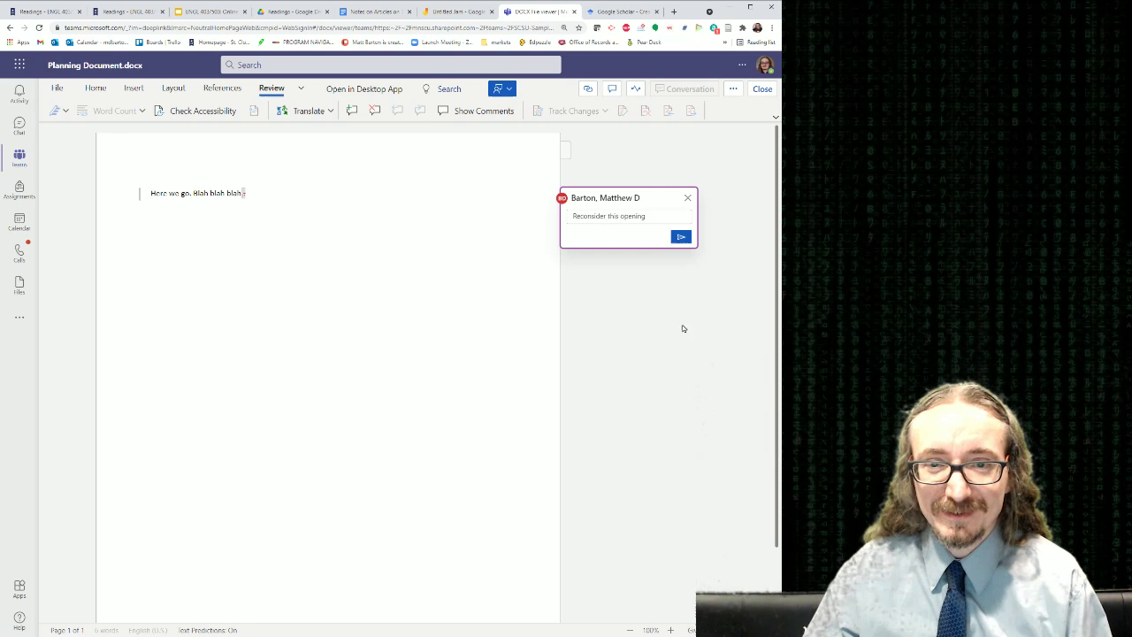
left_click(681, 236)
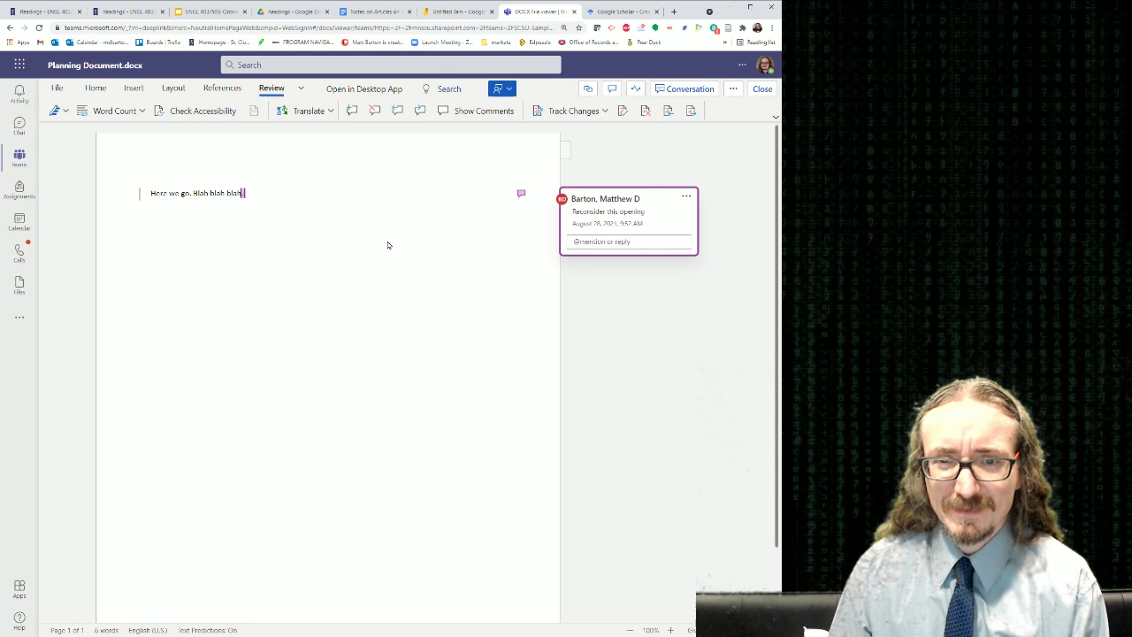
left_click(686, 195)
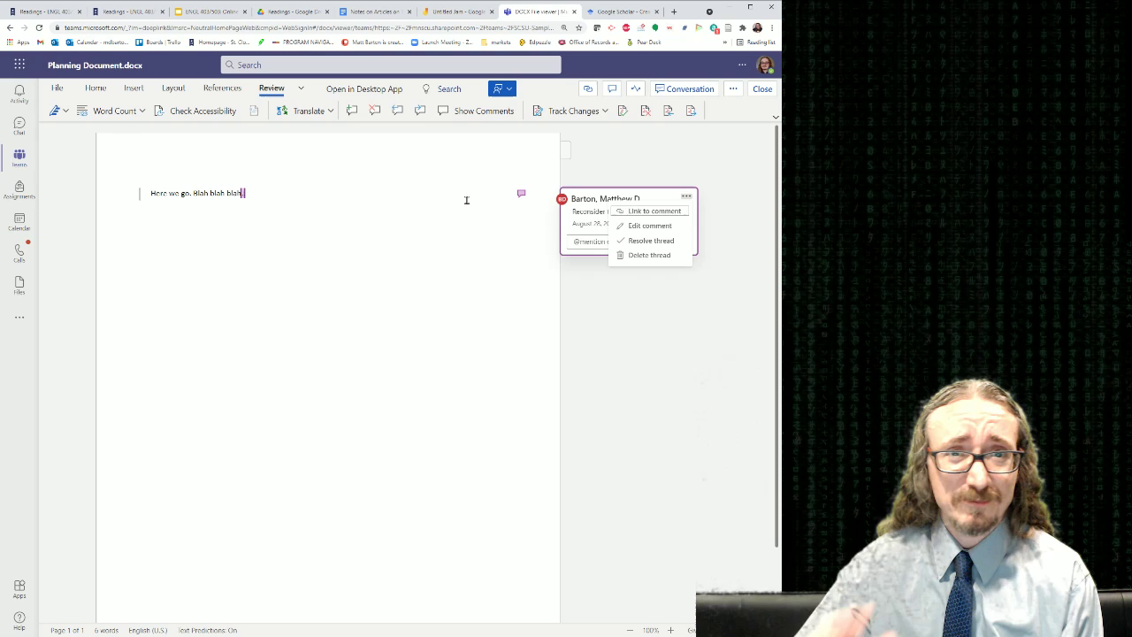
left_click(285, 192)
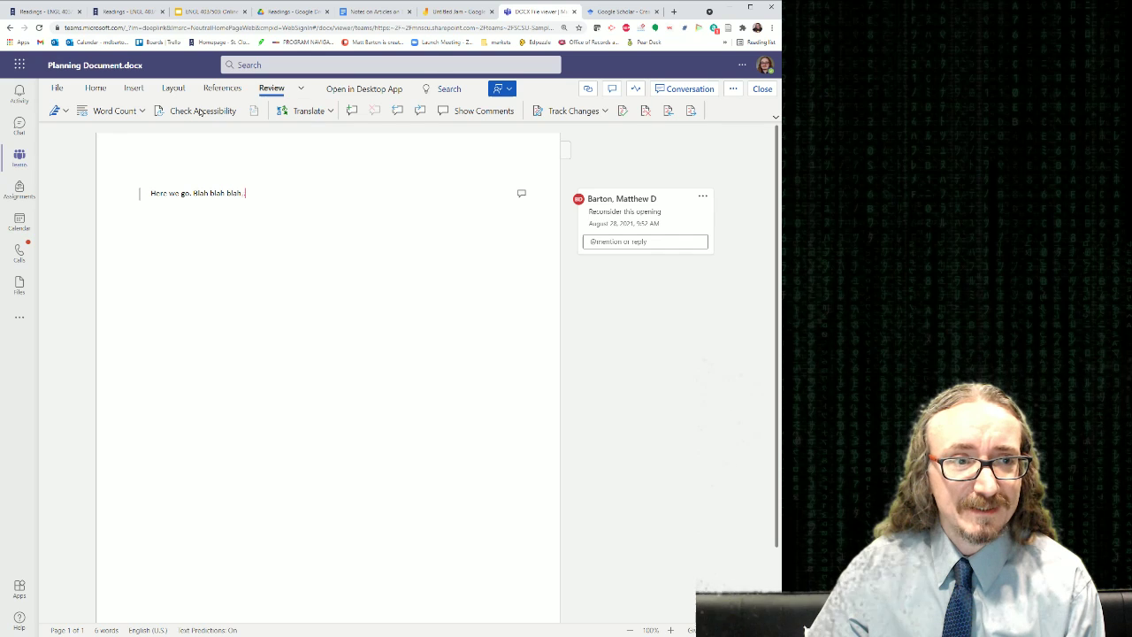
left_click(56, 112)
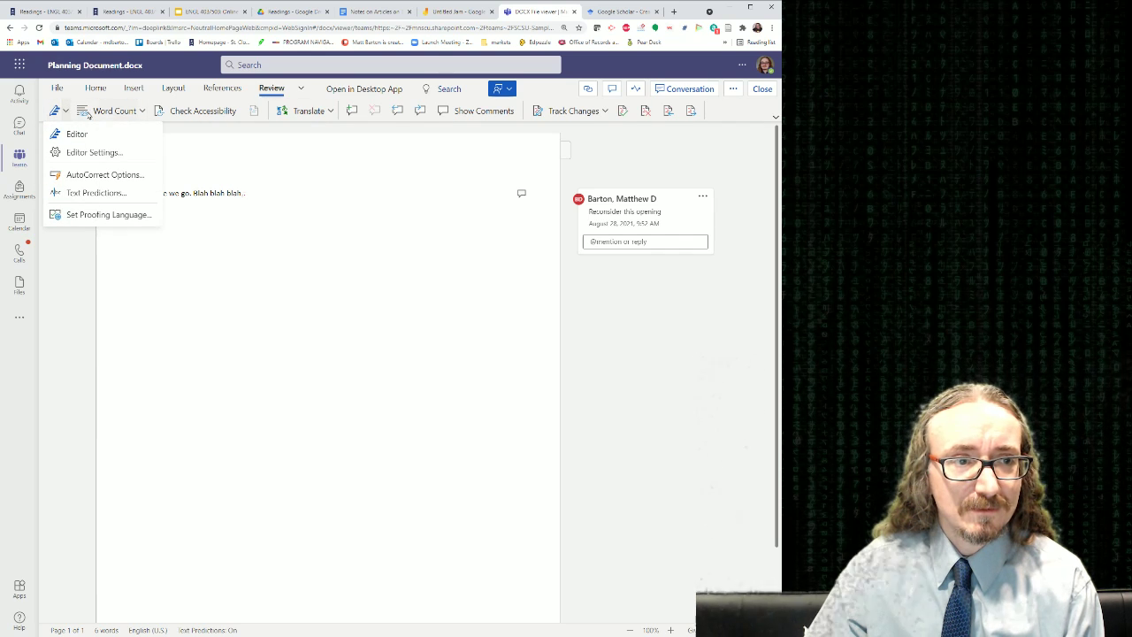
left_click(140, 111)
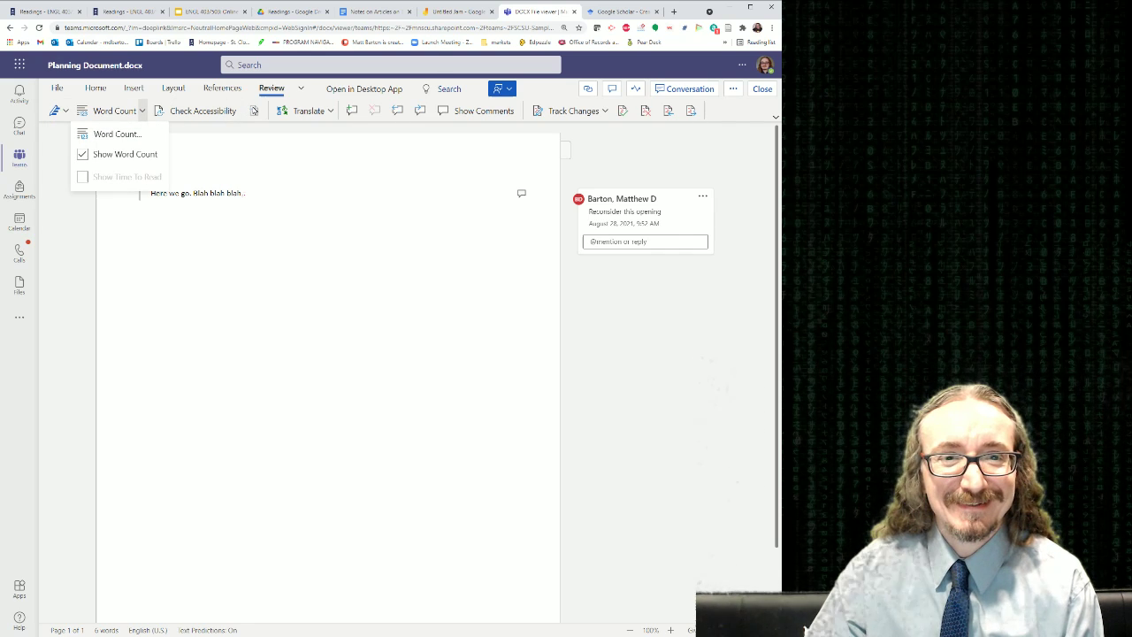
left_click(254, 111)
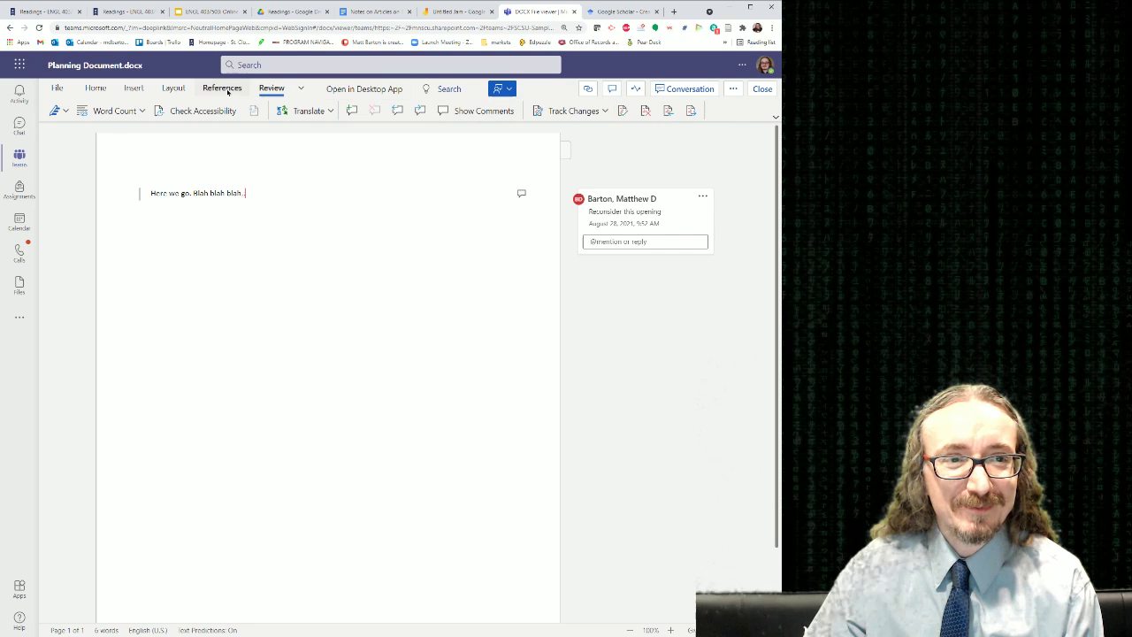
left_click(226, 89)
left_click(272, 89)
left_click(302, 89)
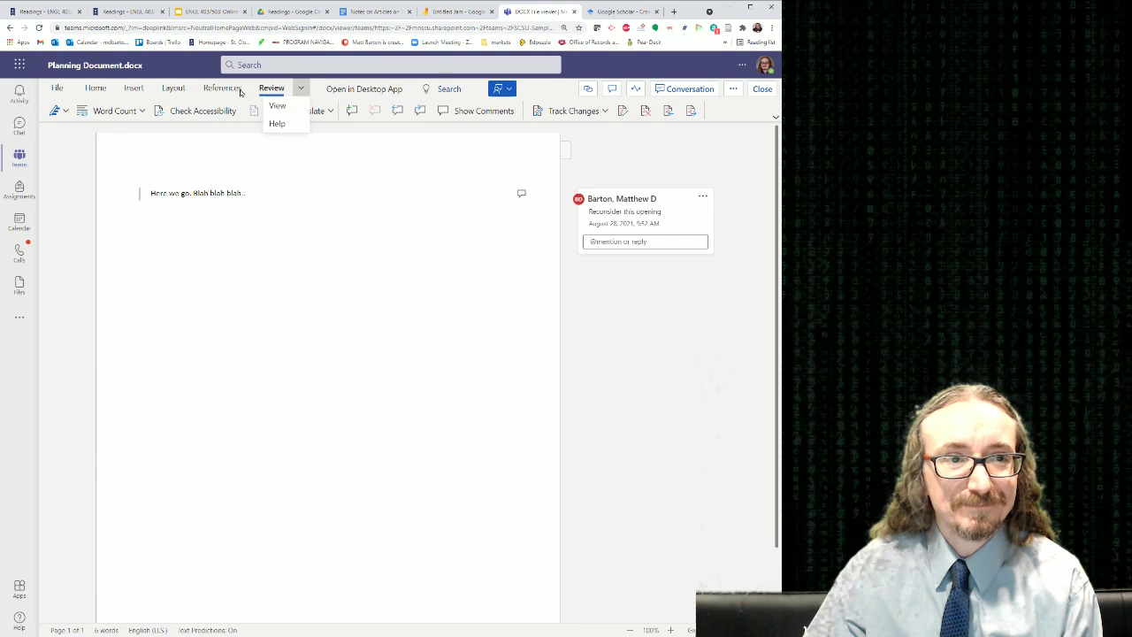
left_click(98, 88)
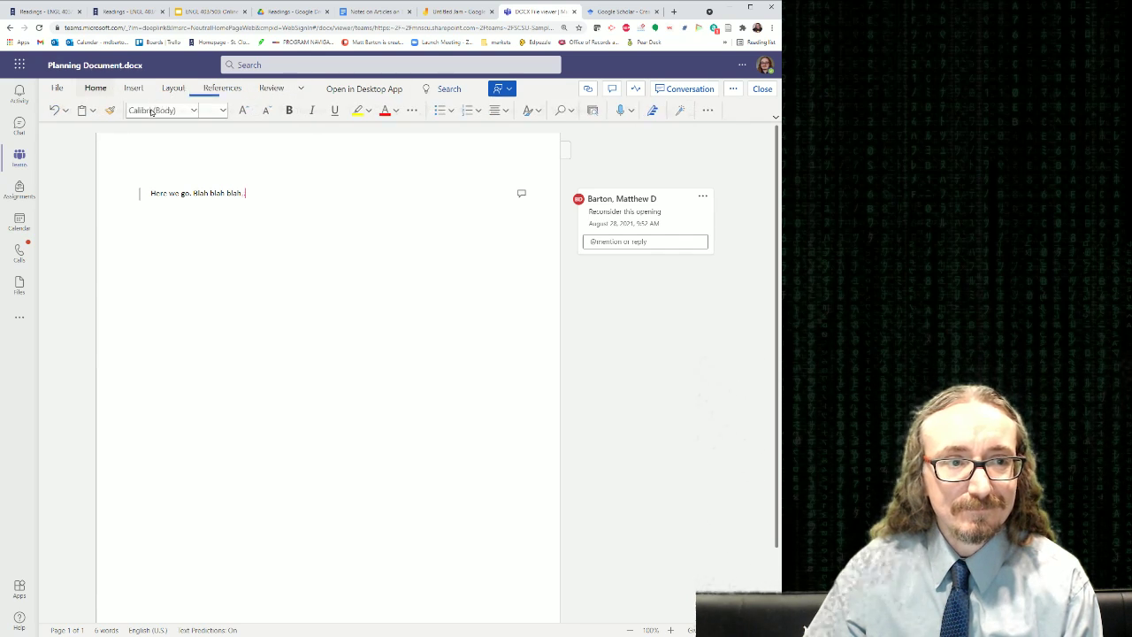
Step: Create a new blank Word document named "Another documenrt" and enter "Blah blah" in it
left_click(56, 88)
left_click(218, 194)
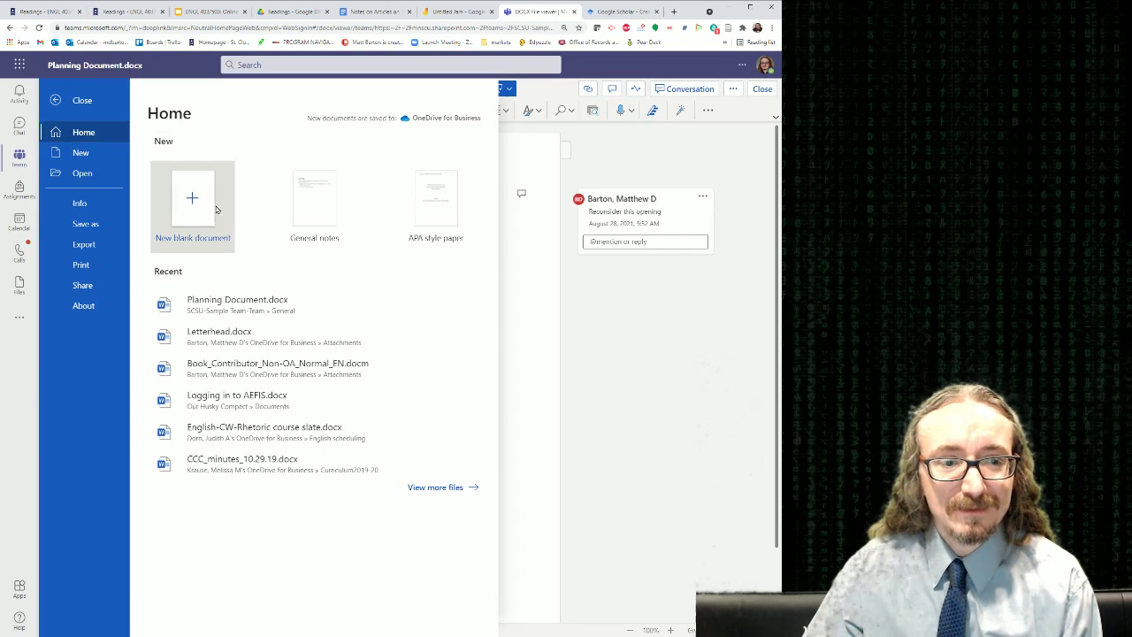
type("Rhetoric draft")
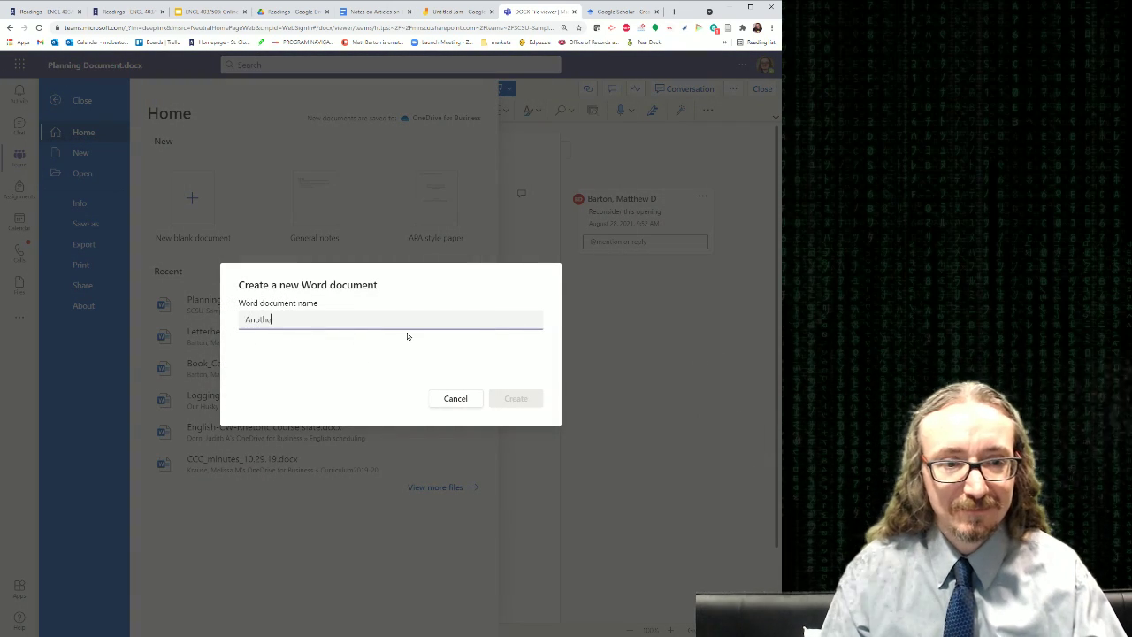
key("Escape")
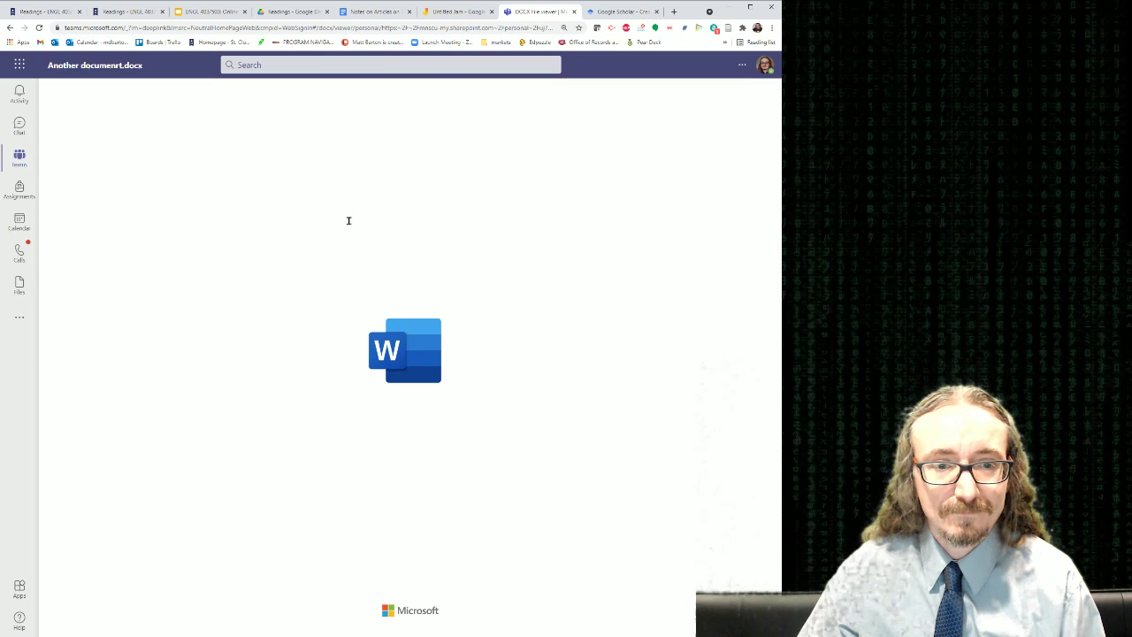
type("Blah blah")
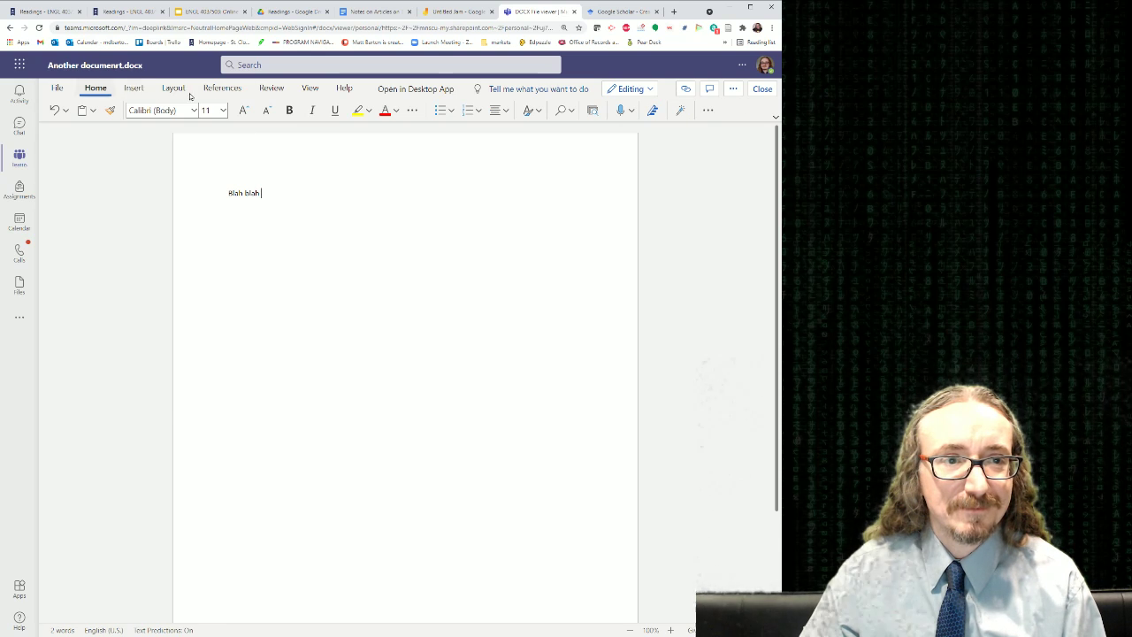
Step: Look for a document comparison feature among the review tools and search for "compare document", then return to the document
left_click(271, 89)
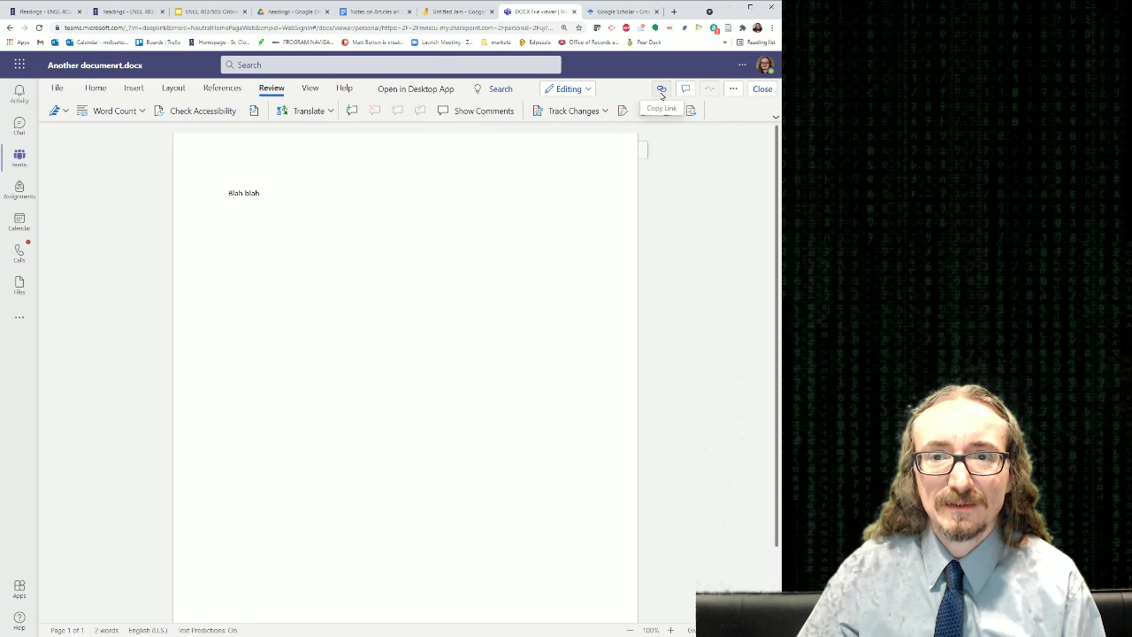
left_click(737, 94)
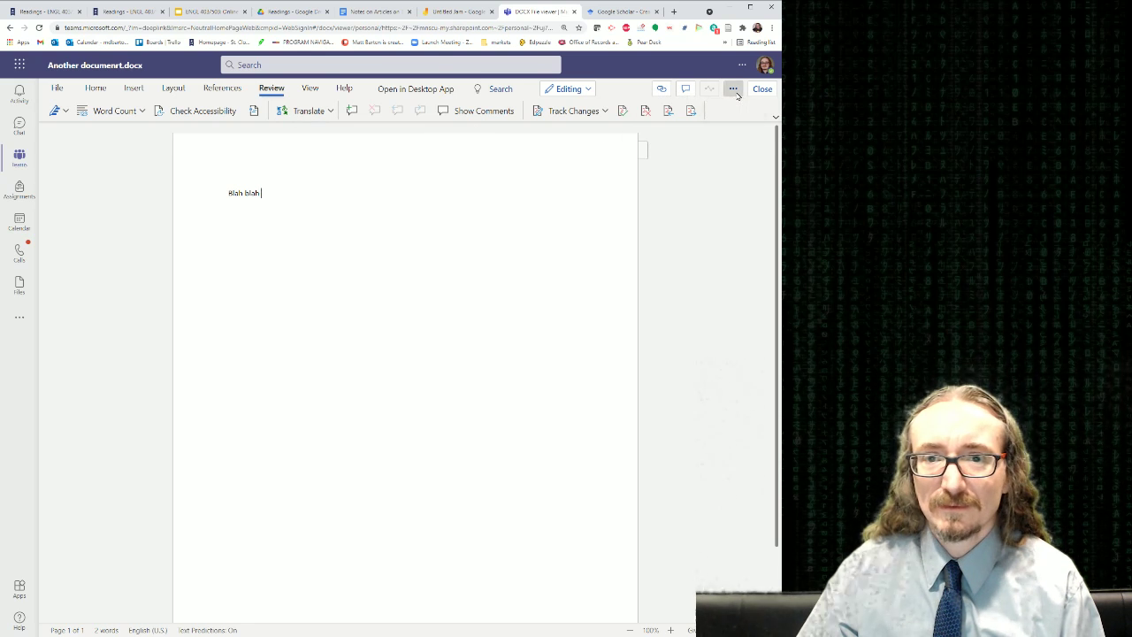
left_click(316, 66)
type("compare")
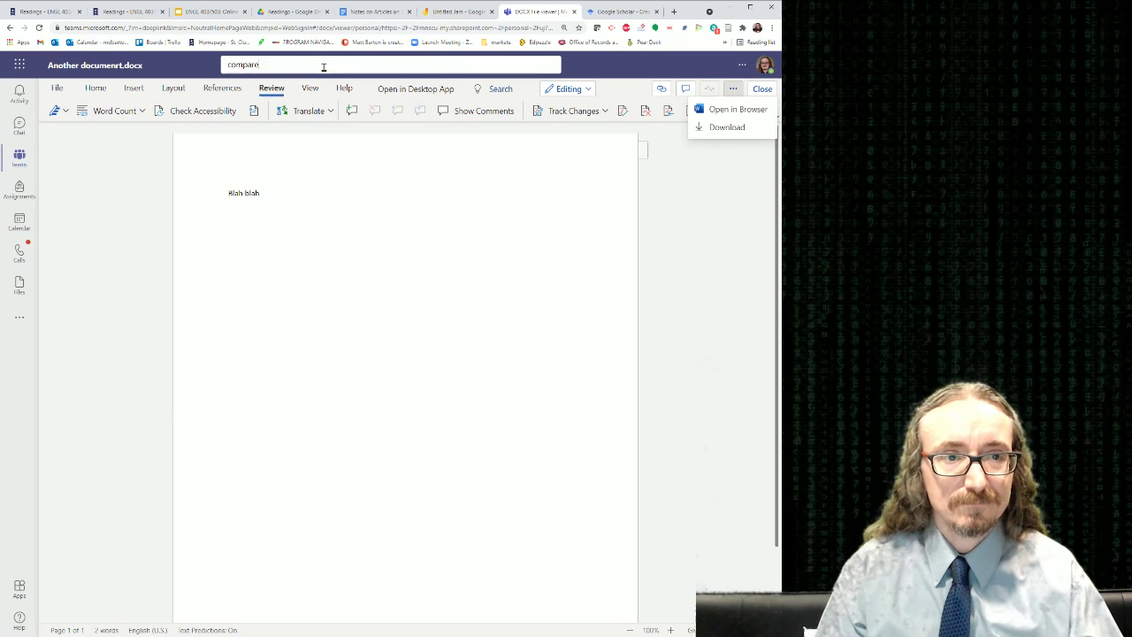
type(" document")
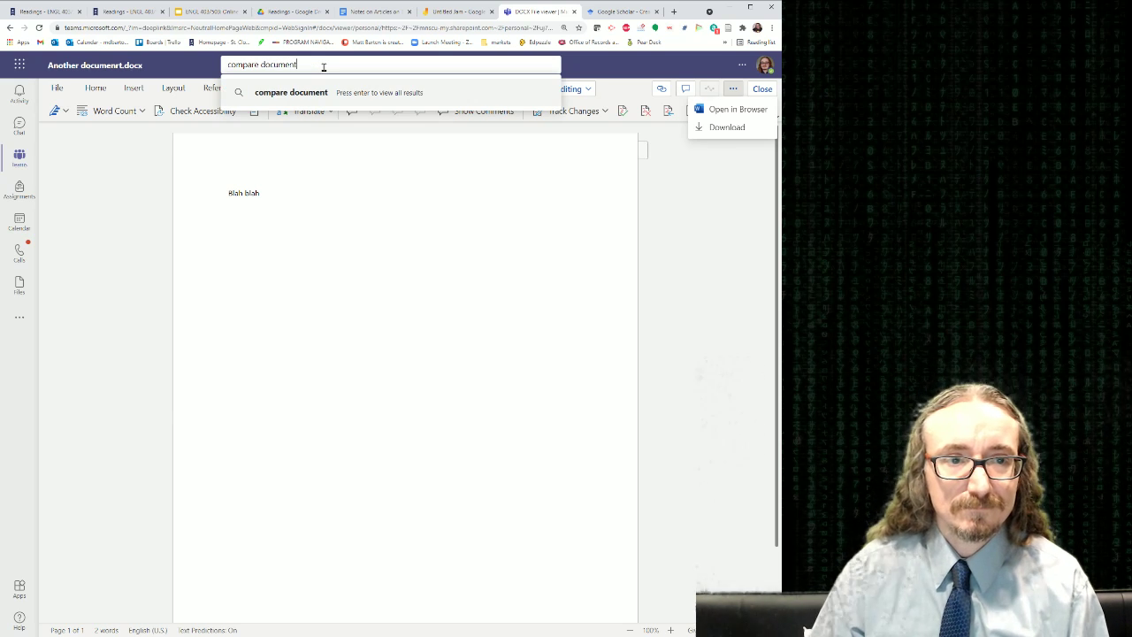
left_click(349, 93)
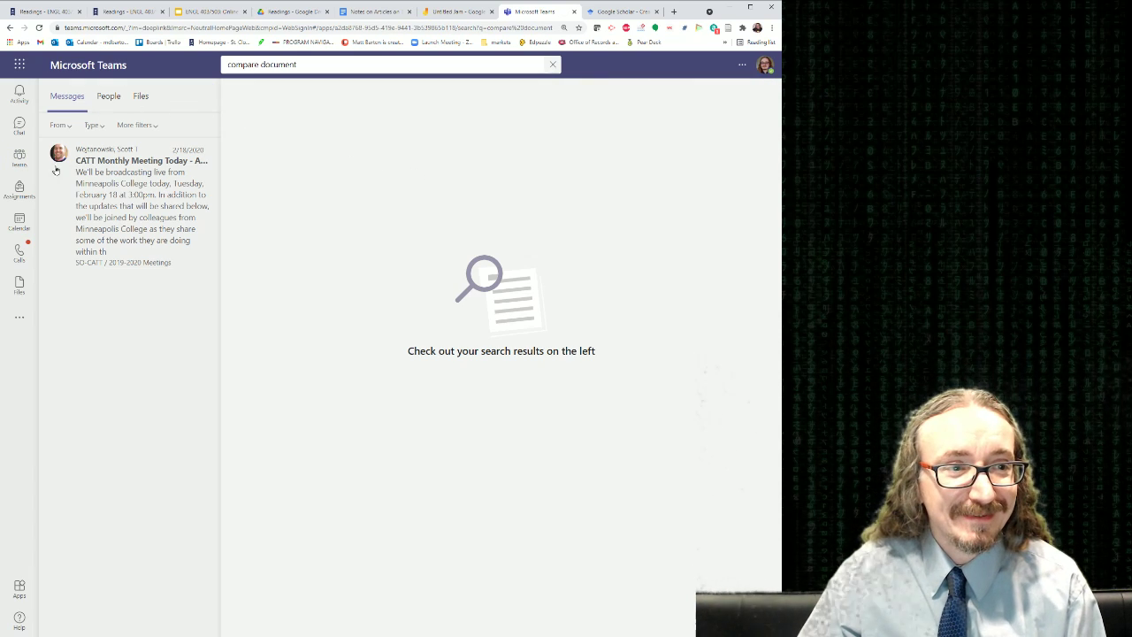
left_click(9, 27)
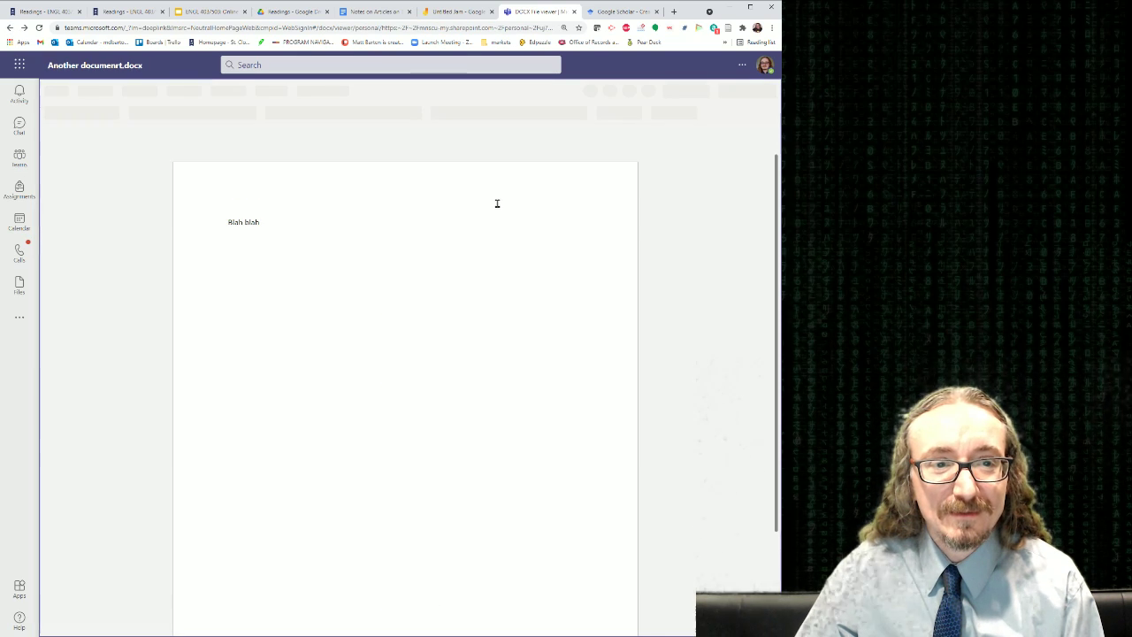
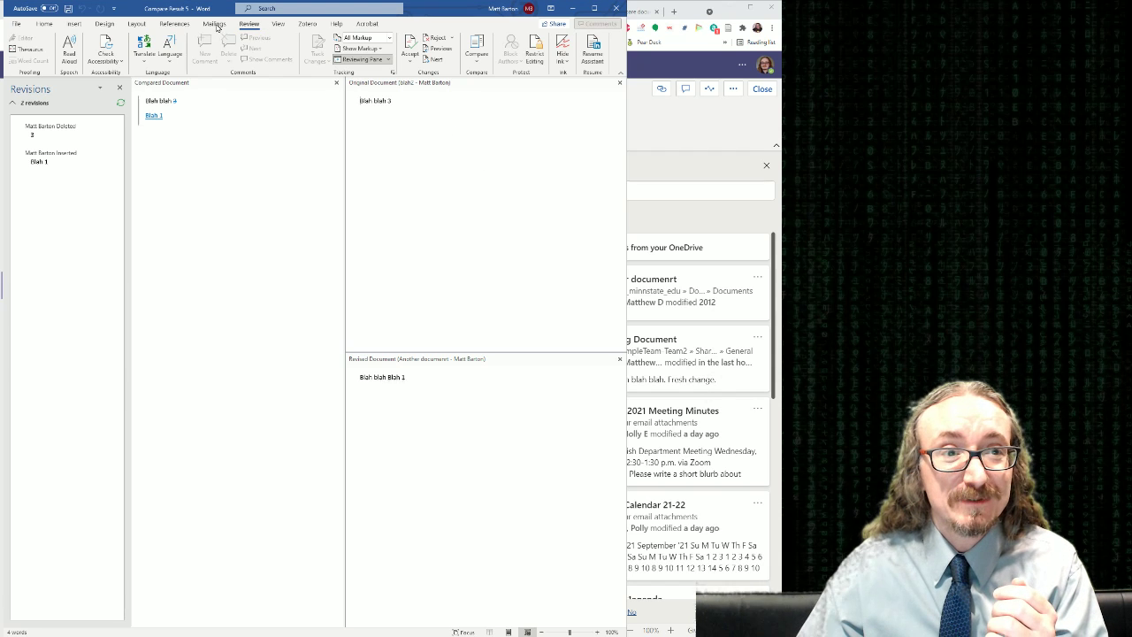
Step: Close the document comparison result in desktop Word and switch to the Revision slide in Google Slides
left_click(216, 25)
left_click(248, 24)
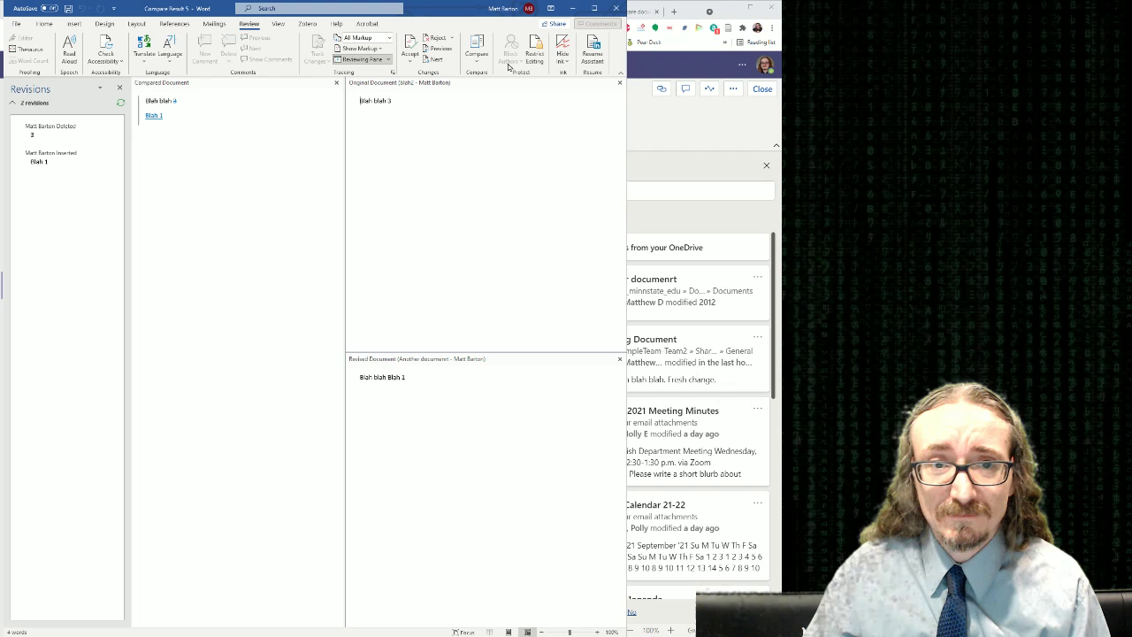
left_click(616, 9)
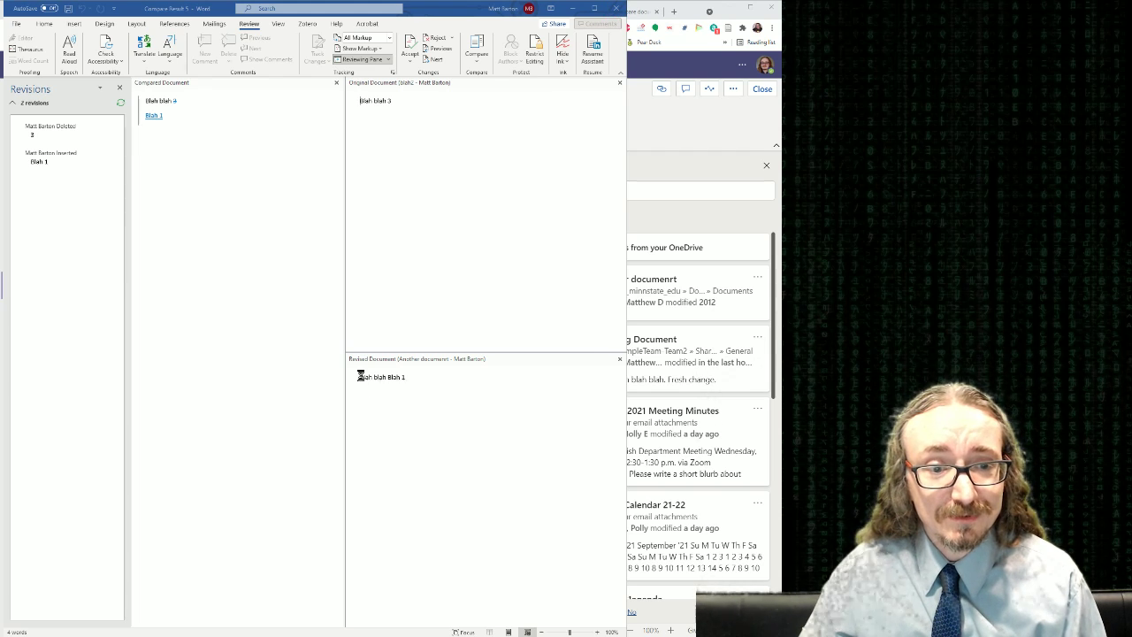
left_click(616, 9)
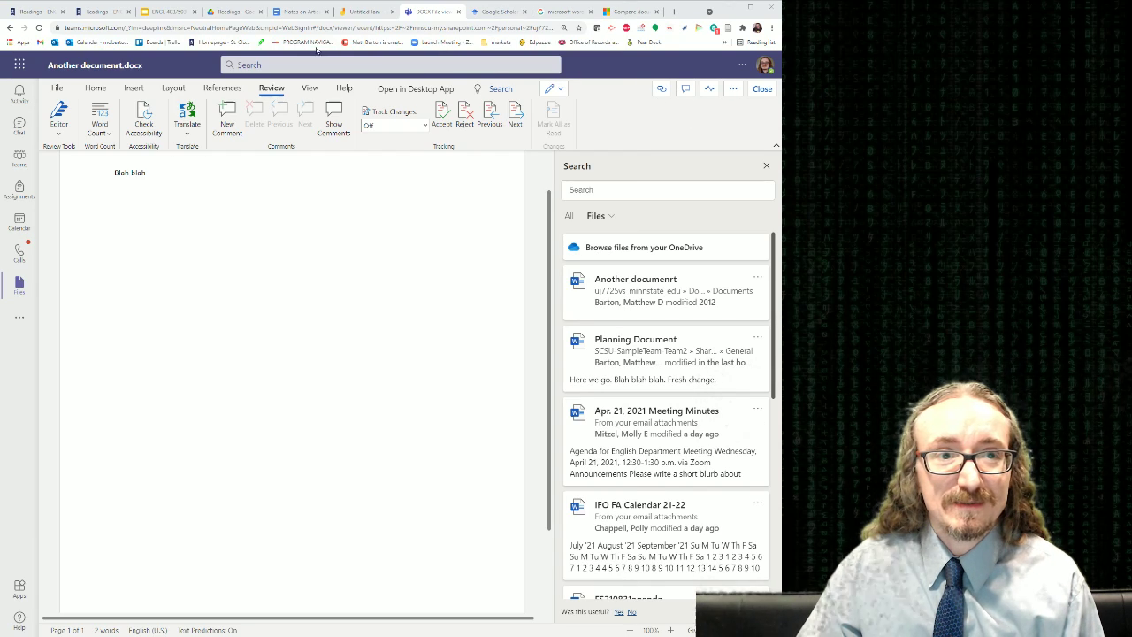
left_click(166, 11)
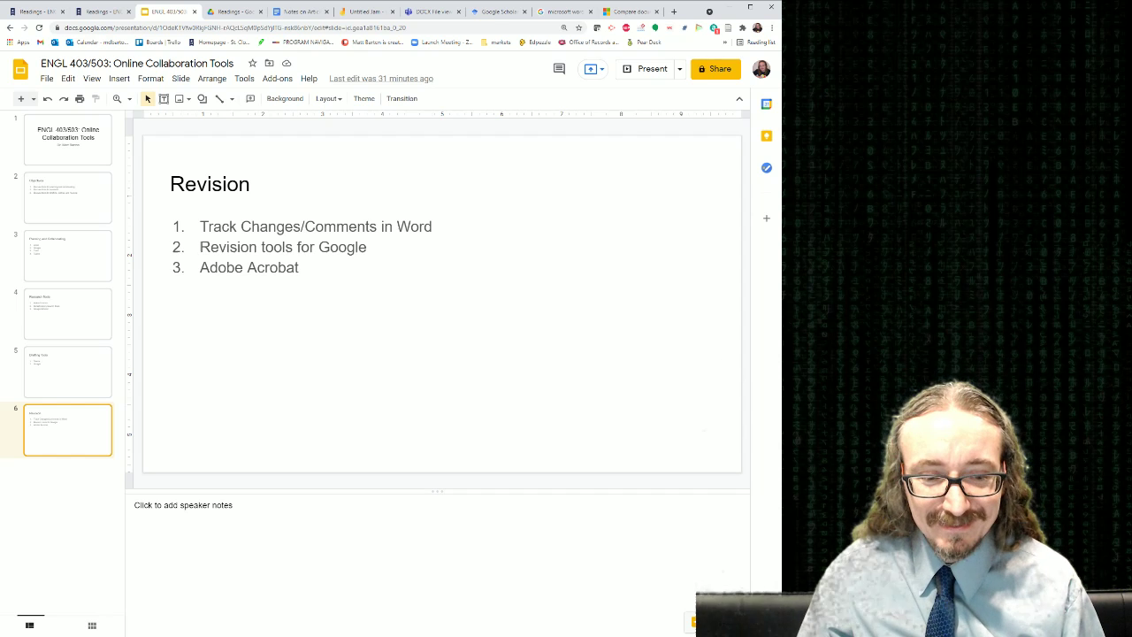
Step: Switch to A-Students-Guide.pdf in Adobe Acrobat and look through its first three pages
key("alt+Tab")
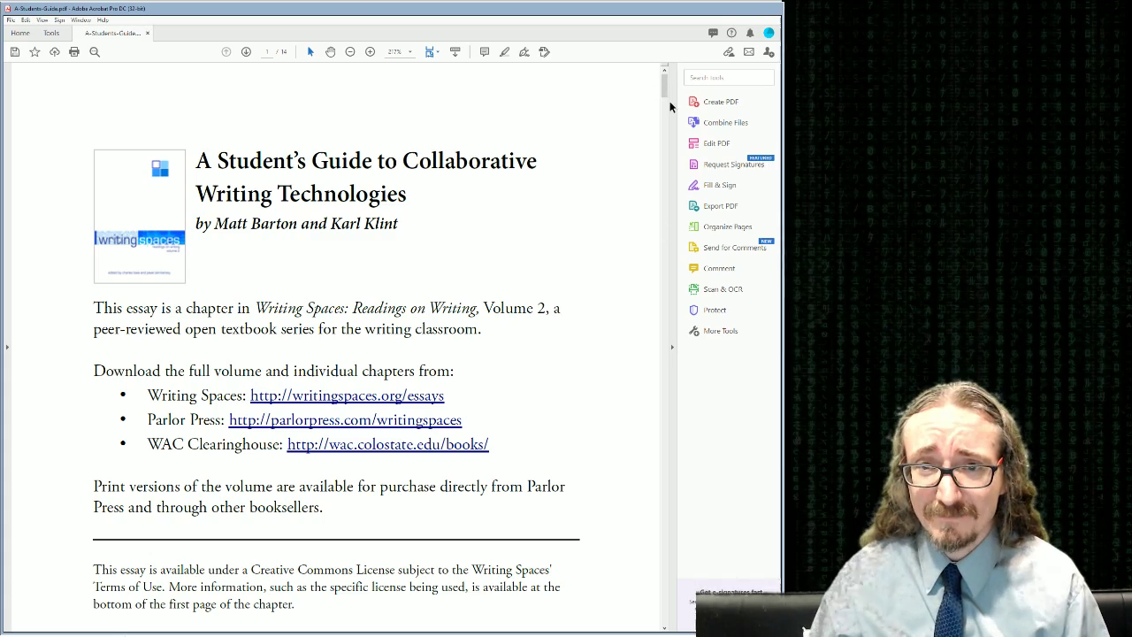
left_click_drag(667, 96, 662, 163)
scroll(433, 257, "down", 1)
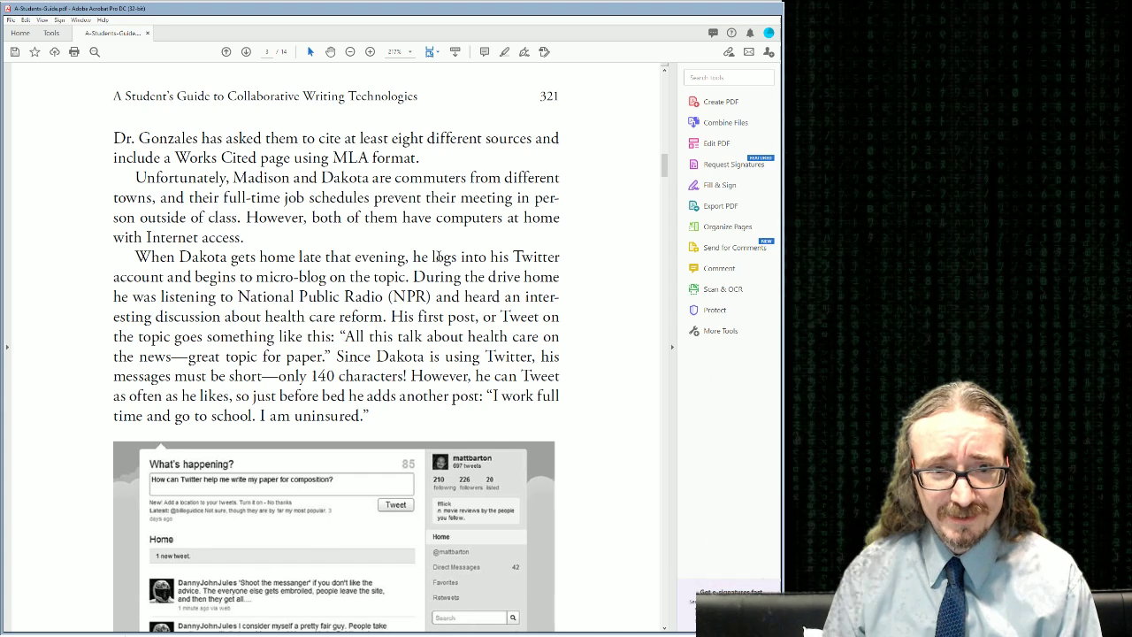
scroll(438, 256, "up", 1)
scroll(442, 261, "up", 12)
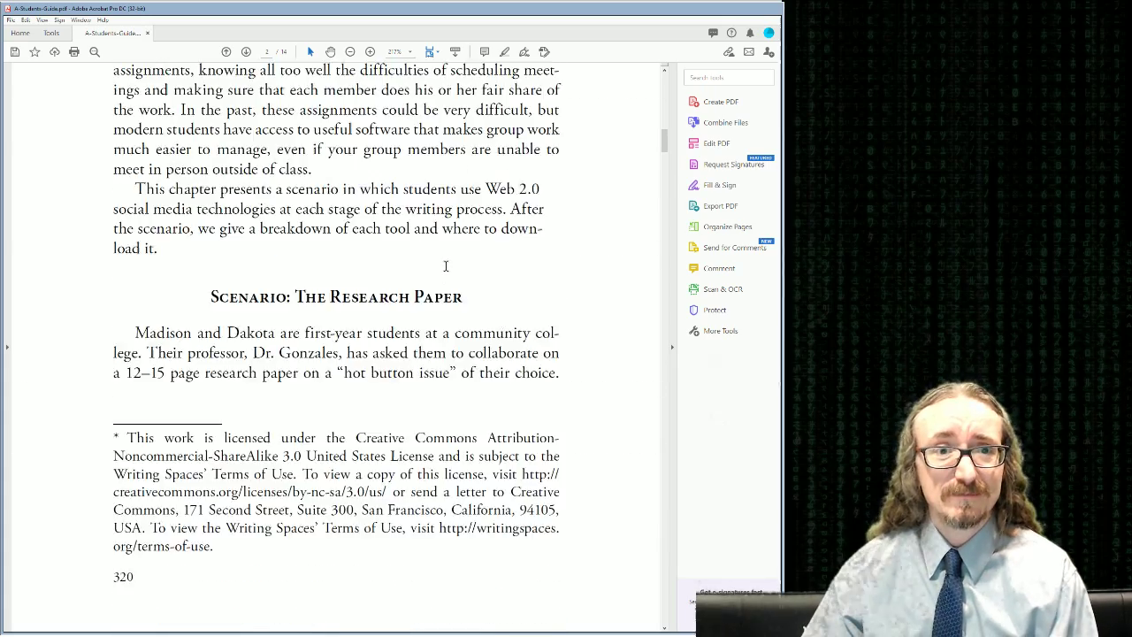
scroll(444, 266, "up", 11)
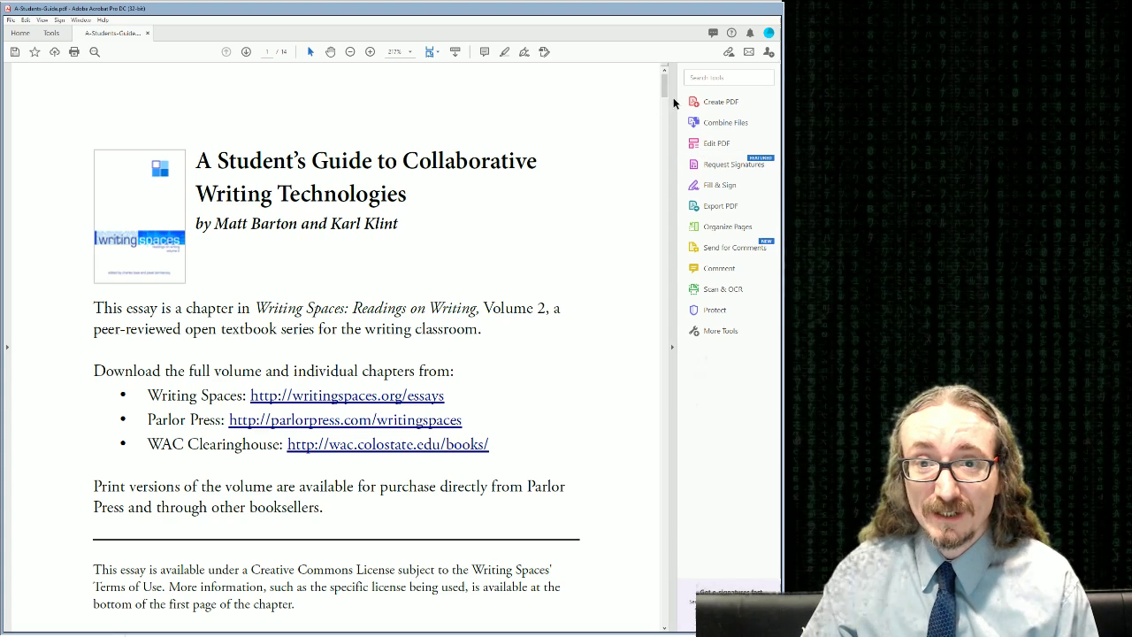
left_click_drag(664, 85, 663, 141)
scroll(663, 141, "down", 5)
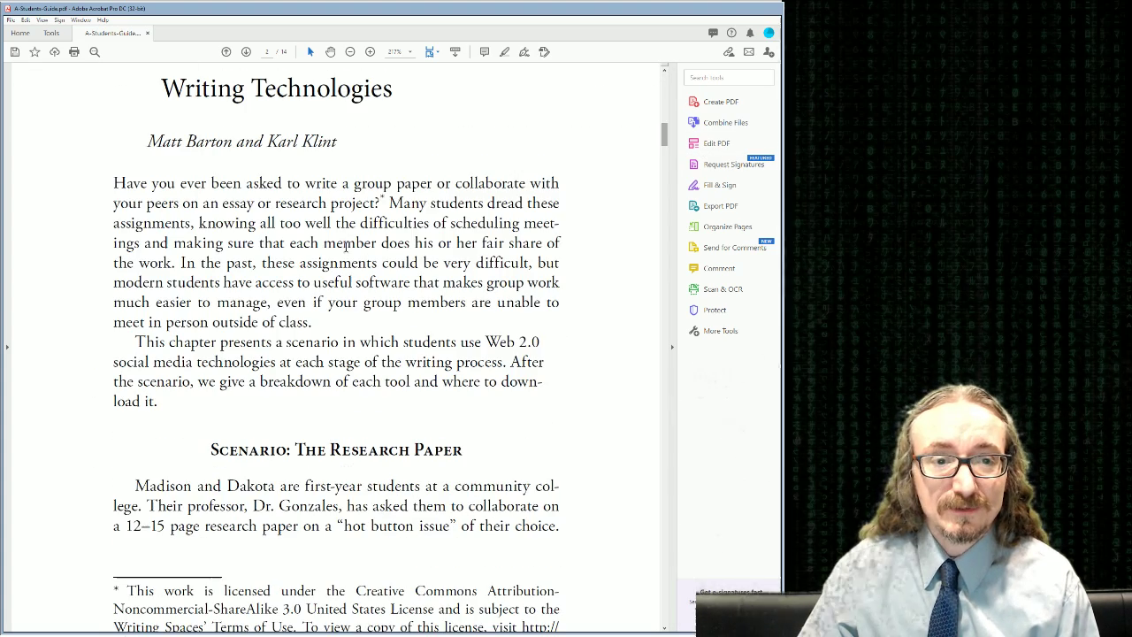
Step: Select the words "each member" in the first paragraph, then hide the tools pane and show it again
left_click_drag(290, 243, 376, 244)
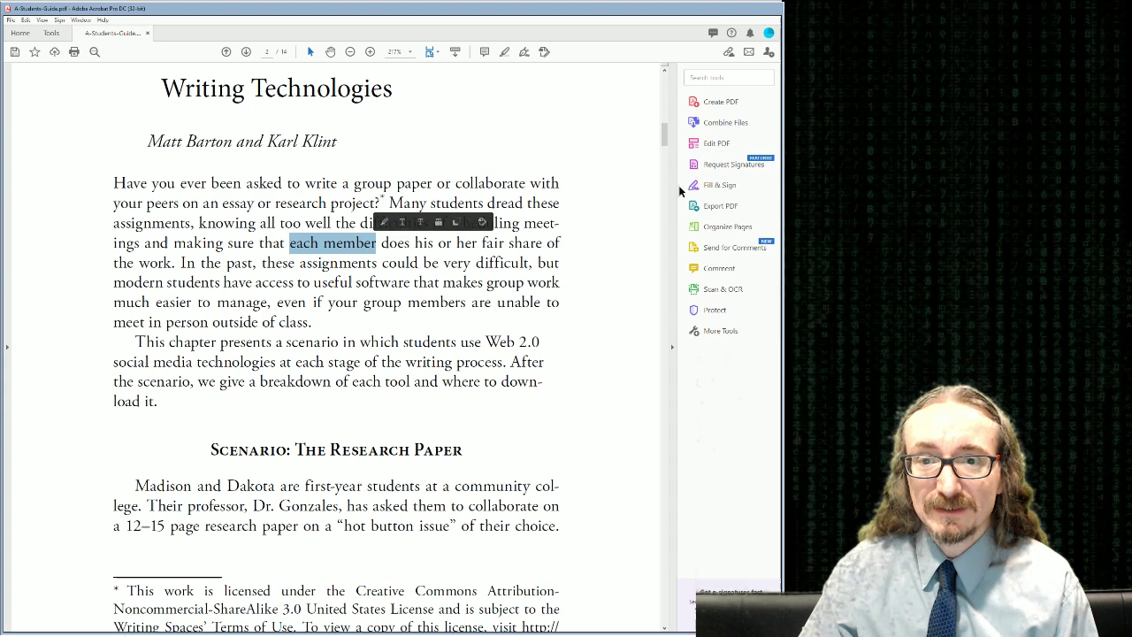
left_click(671, 345)
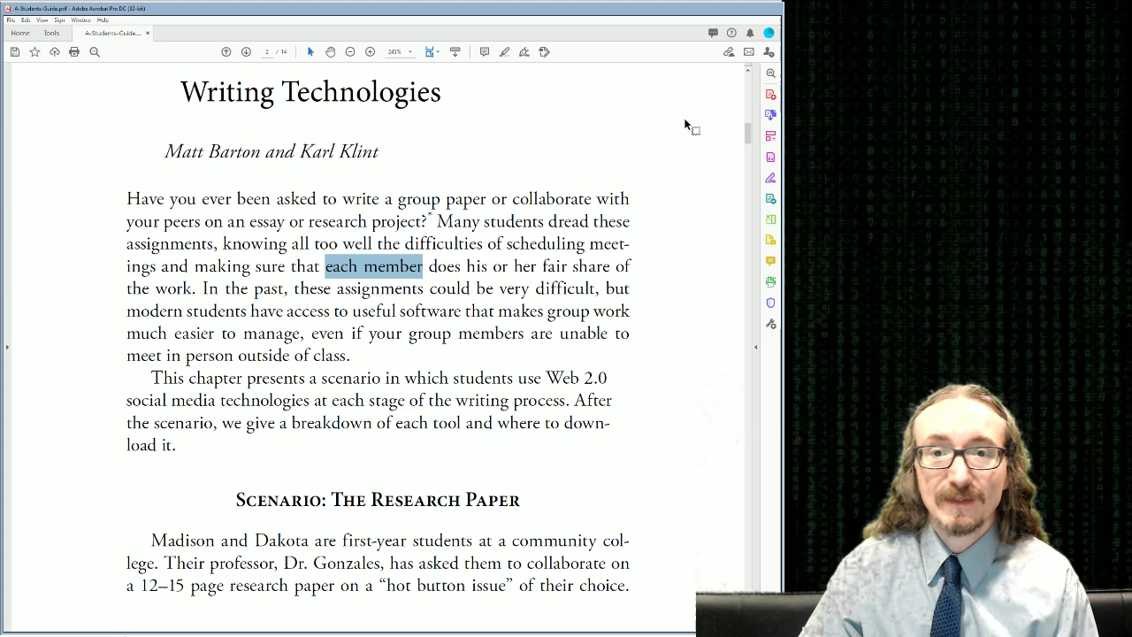
left_click(756, 350)
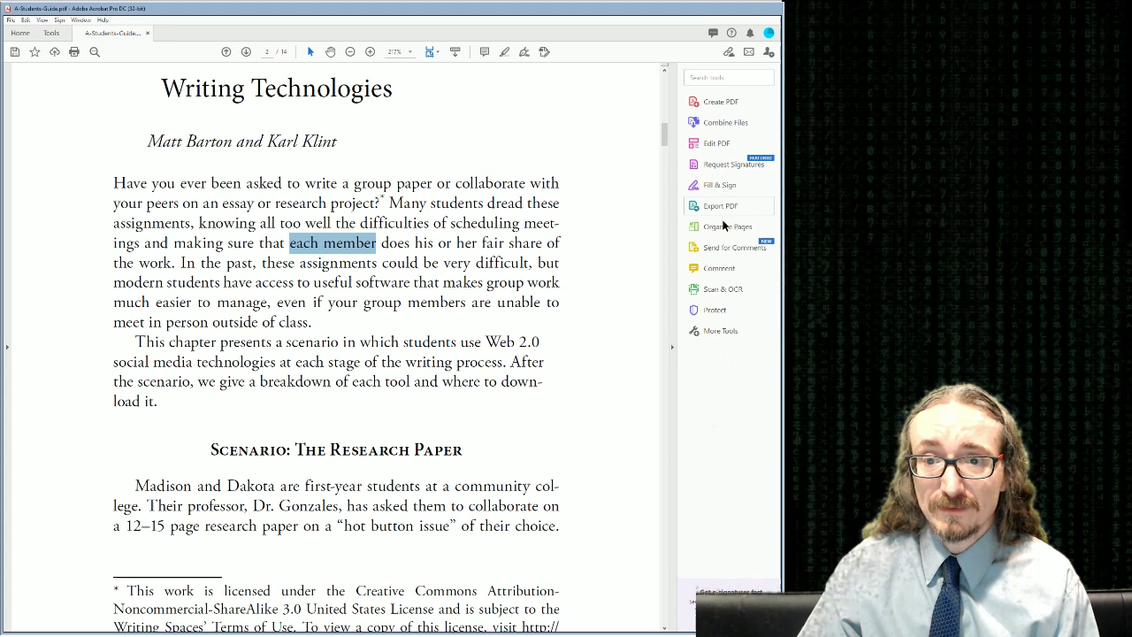
Step: Post the sticky note "Check this bit: let me know if it looks okay" above the first paragraph and delete it again
left_click(721, 273)
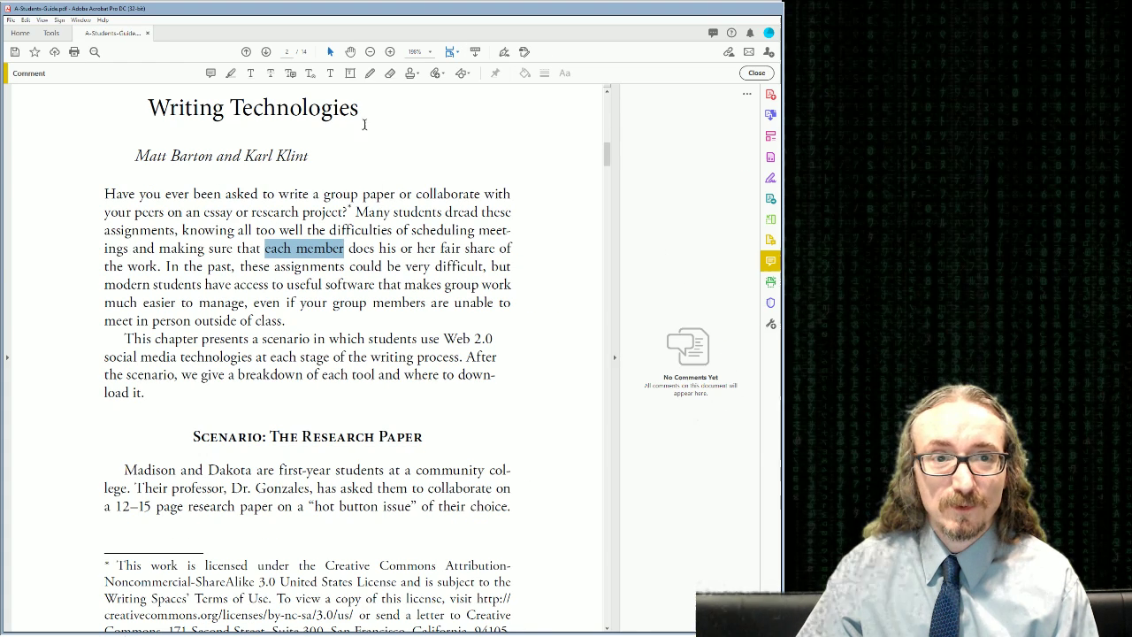
left_click(210, 74)
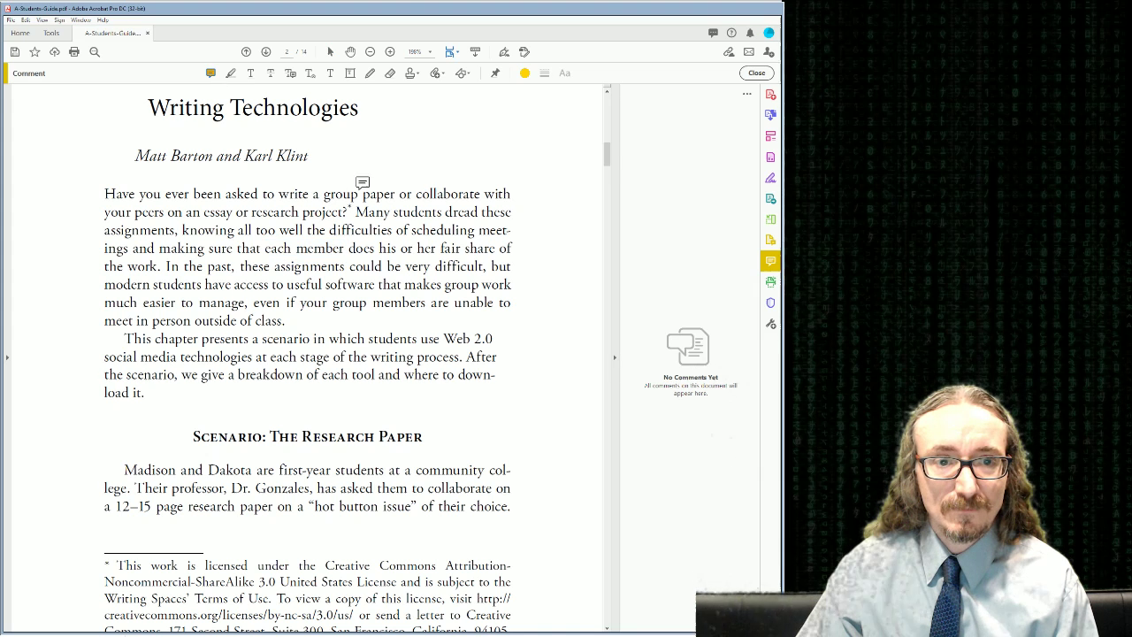
left_click(371, 182)
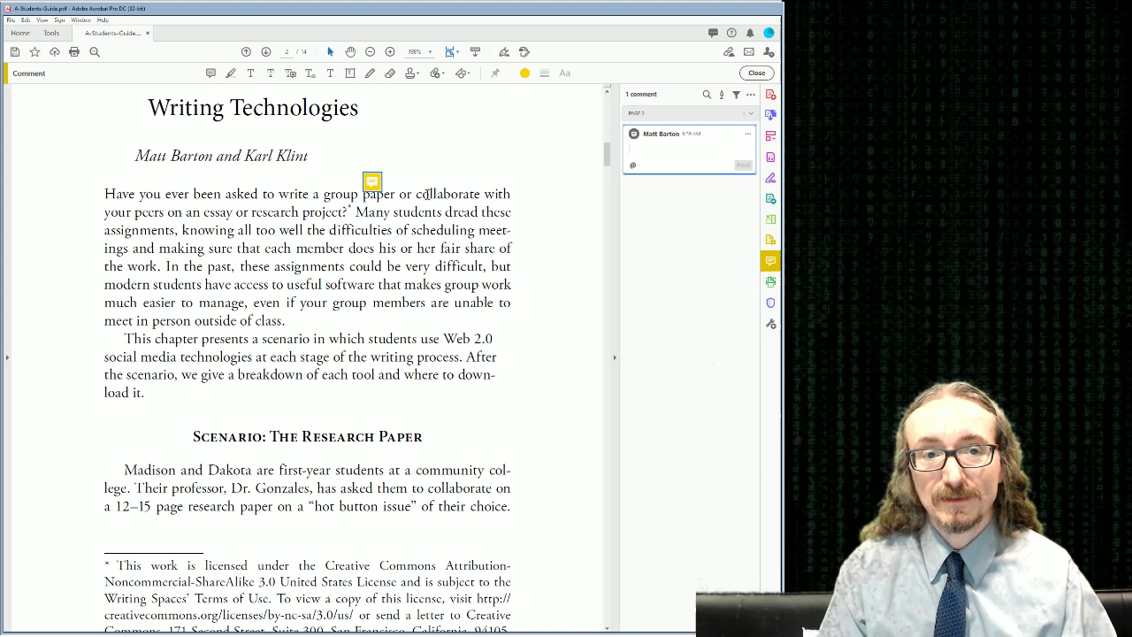
type("Check this bit let me know if it ")
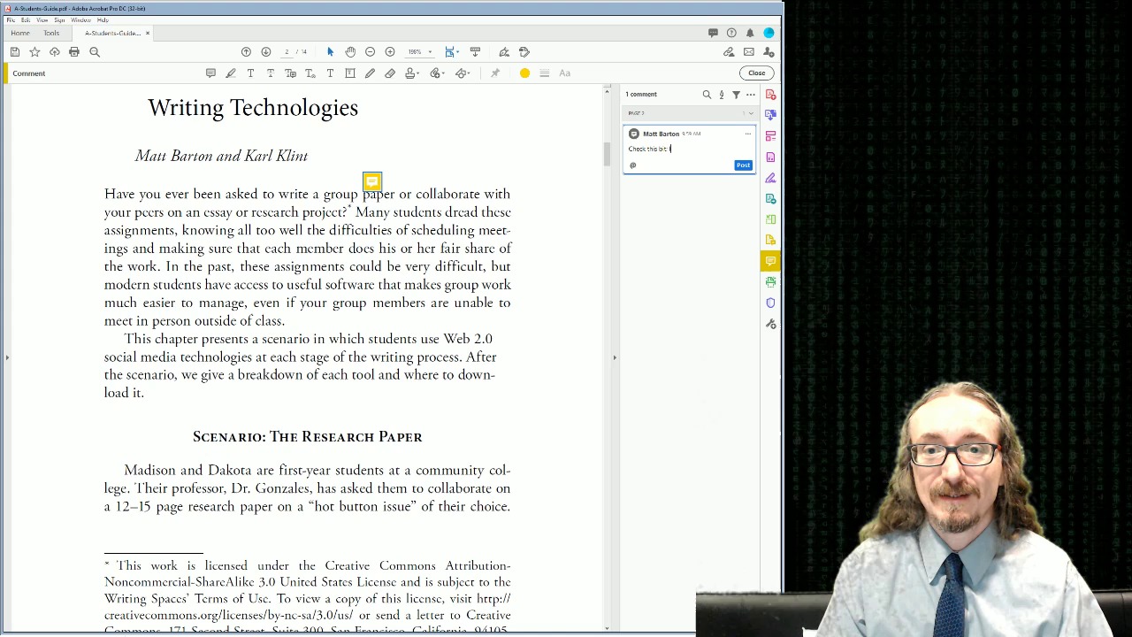
type("looks okay")
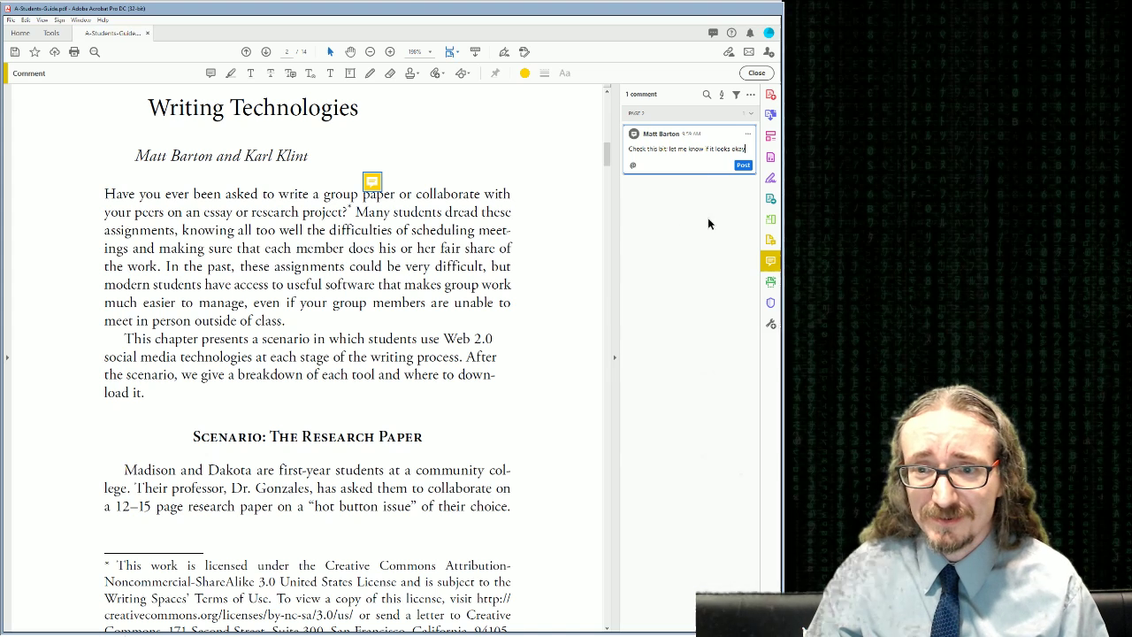
left_click(743, 165)
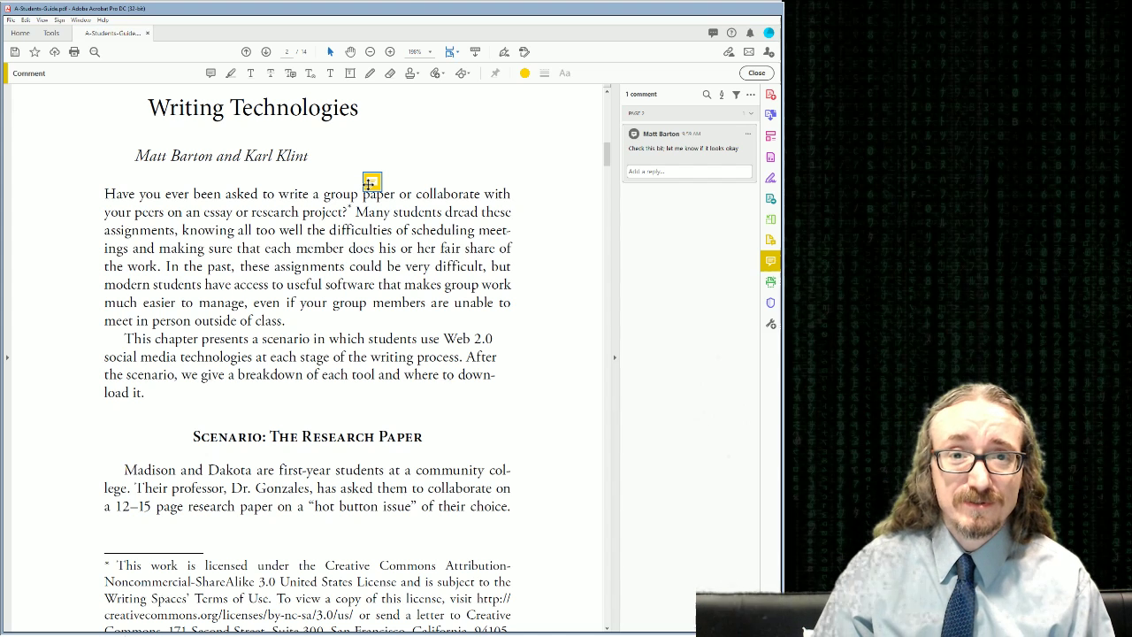
key("Delete")
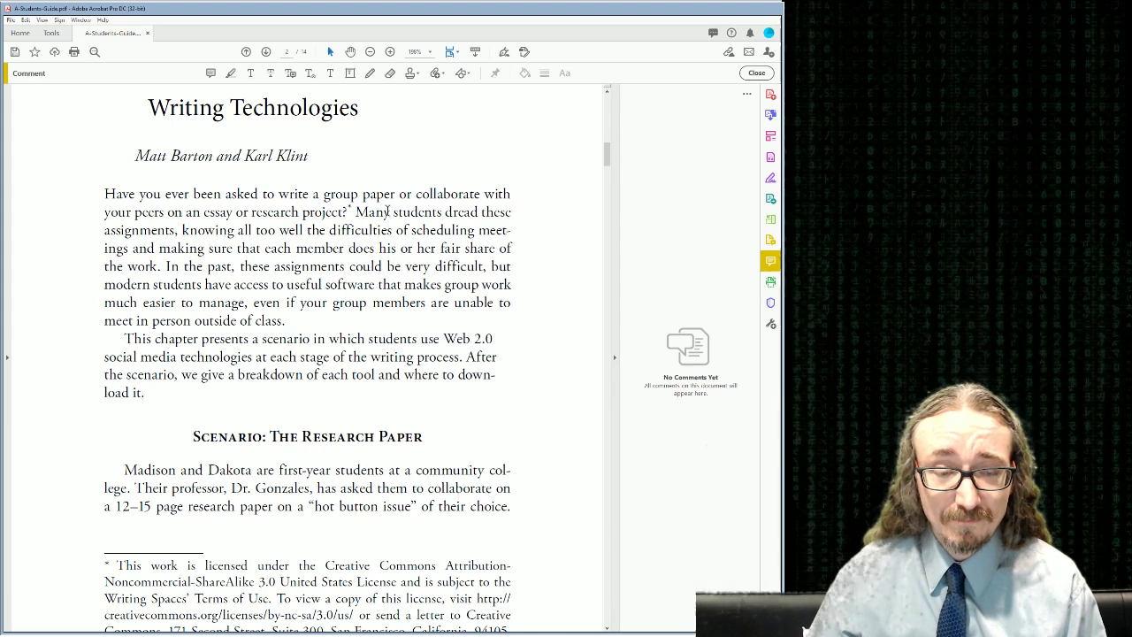
Step: Highlight the paragraph beginning "This chapter presents a scenario" and post the comment "We could use this bit on page 3" on it
scroll(390, 210, "down", 1)
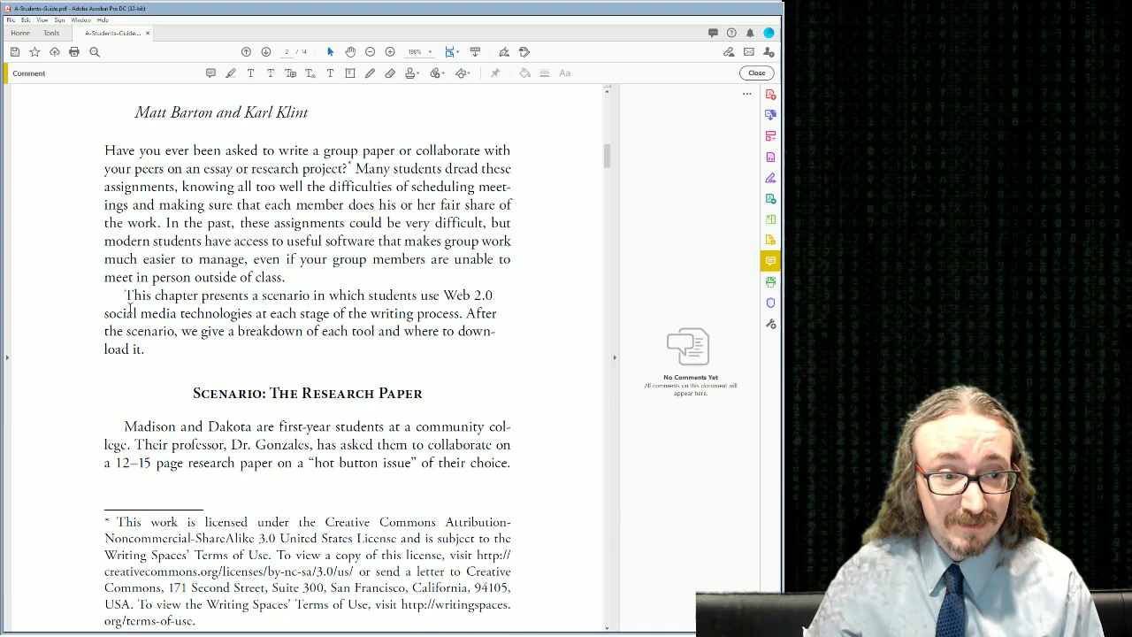
left_click_drag(123, 296, 147, 355)
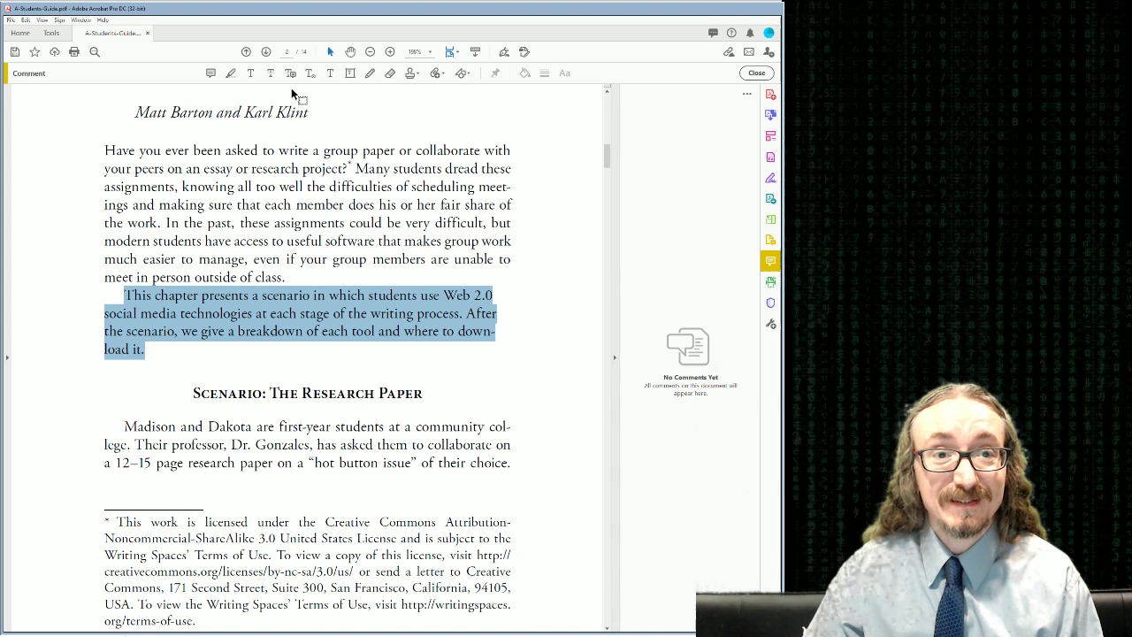
left_click(231, 74)
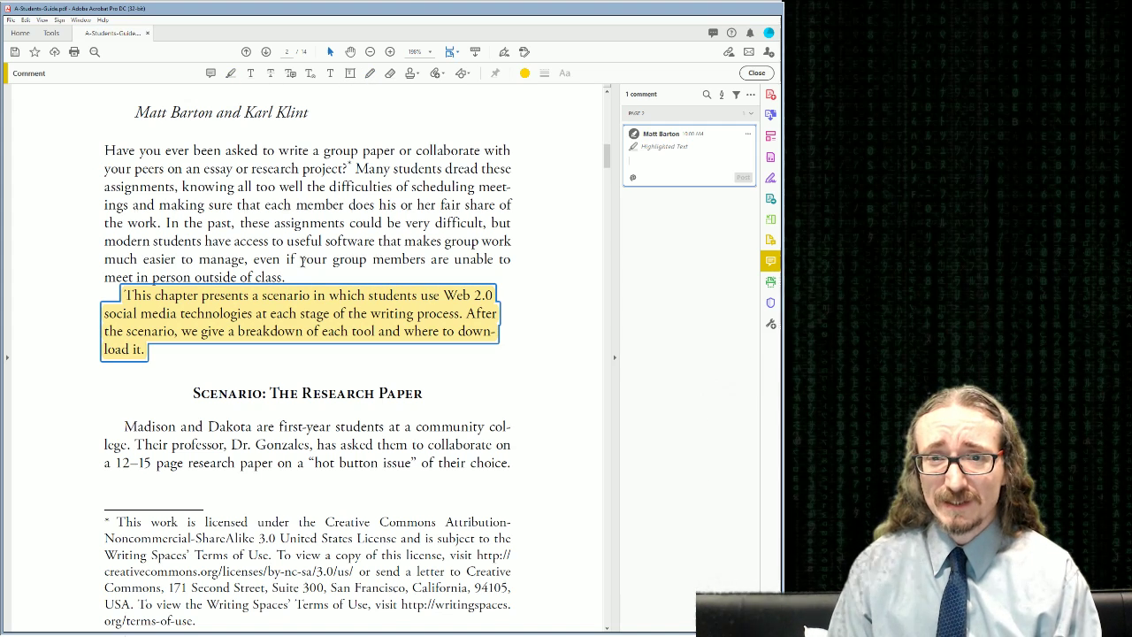
type("We could use this bit on page 3")
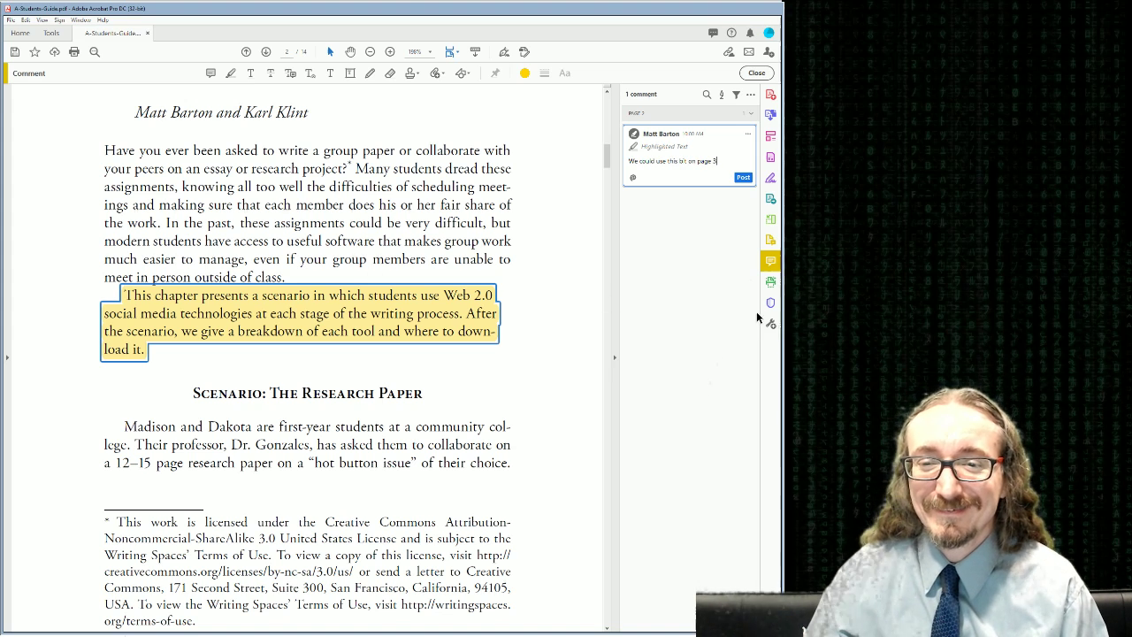
left_click(742, 180)
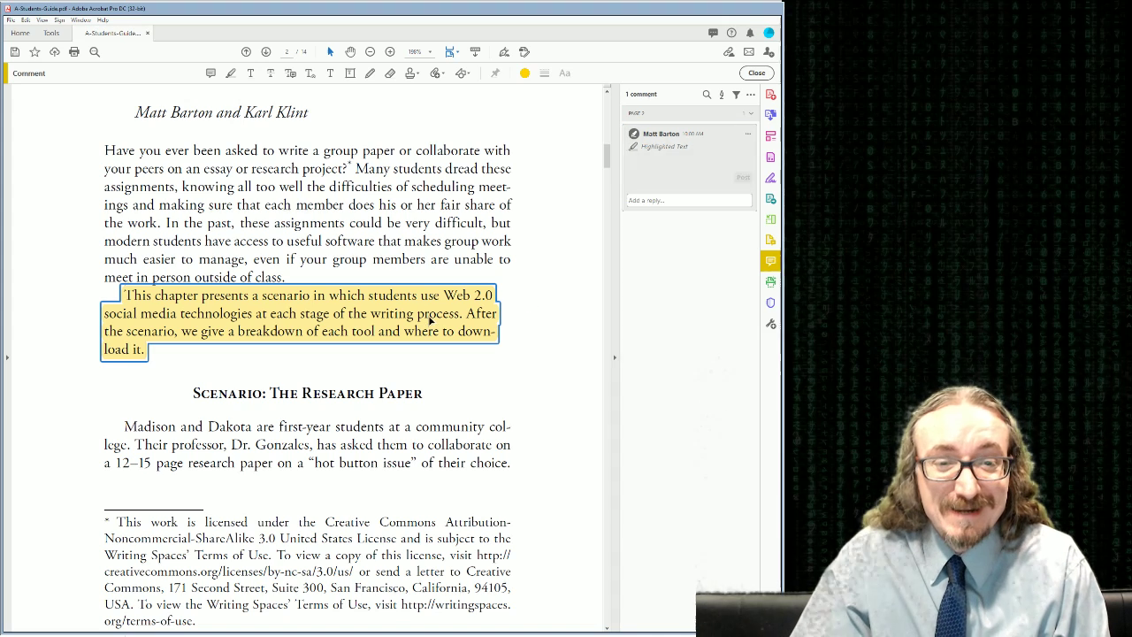
Step: Hide the comments list and view the Twitter and RSS feeds passage on page 9 at 200% zoom
left_click(615, 361)
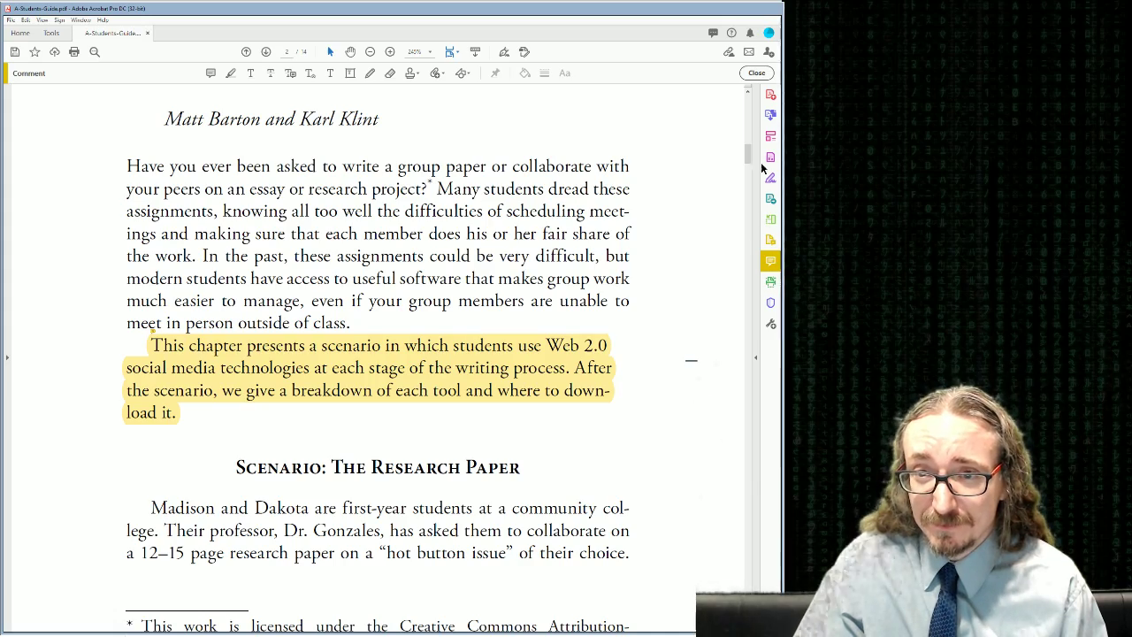
left_click_drag(747, 156, 721, 428)
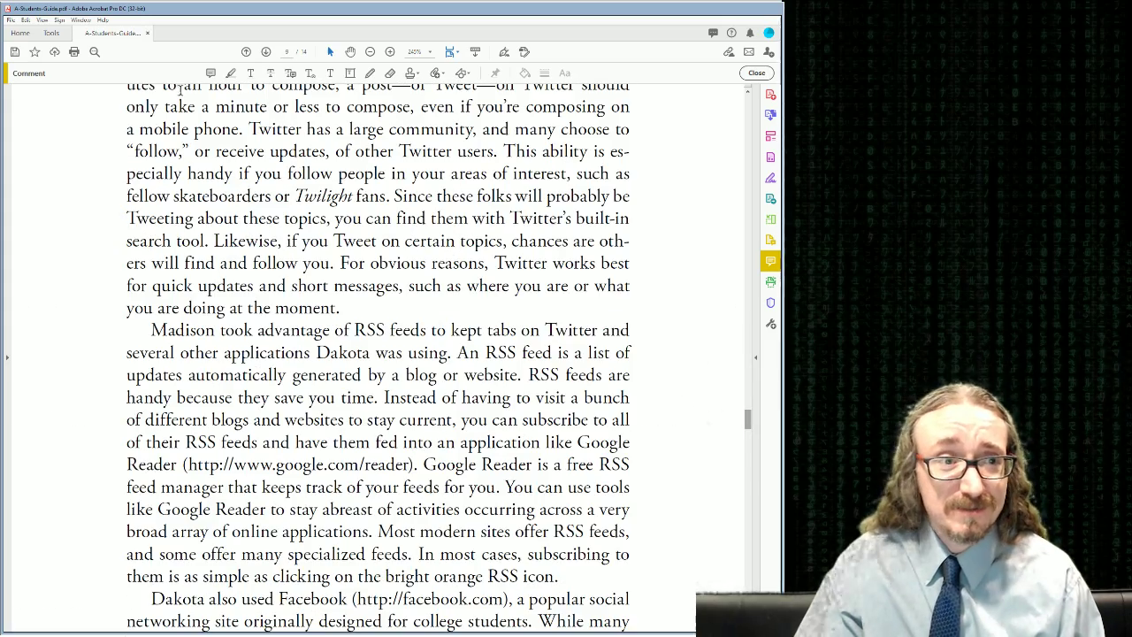
left_click(370, 51)
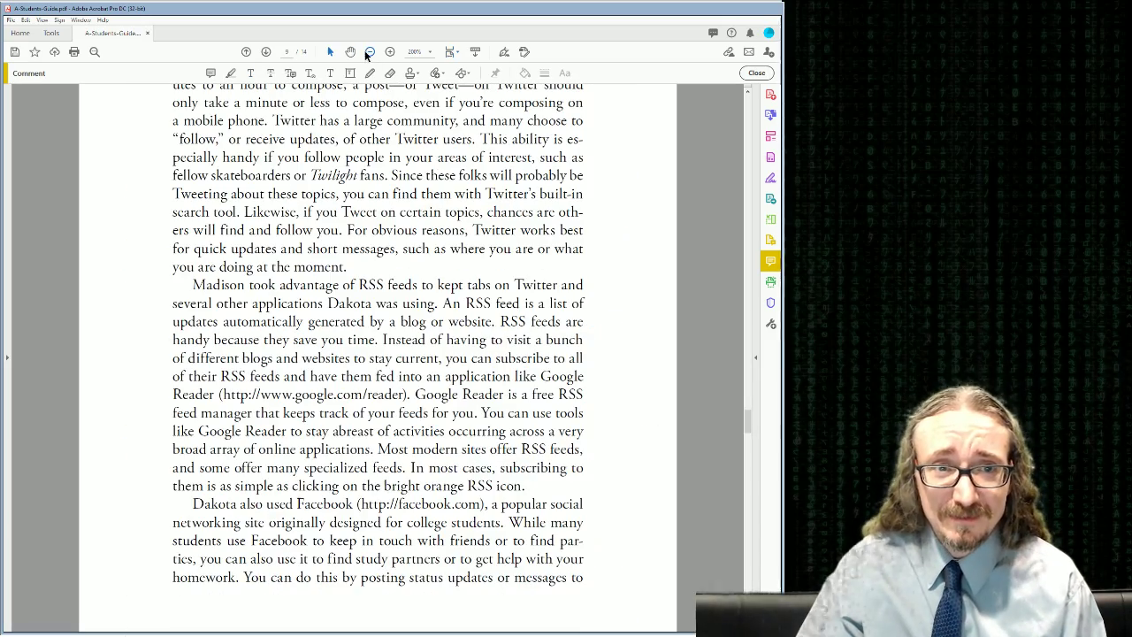
scroll(392, 179, "up", 4)
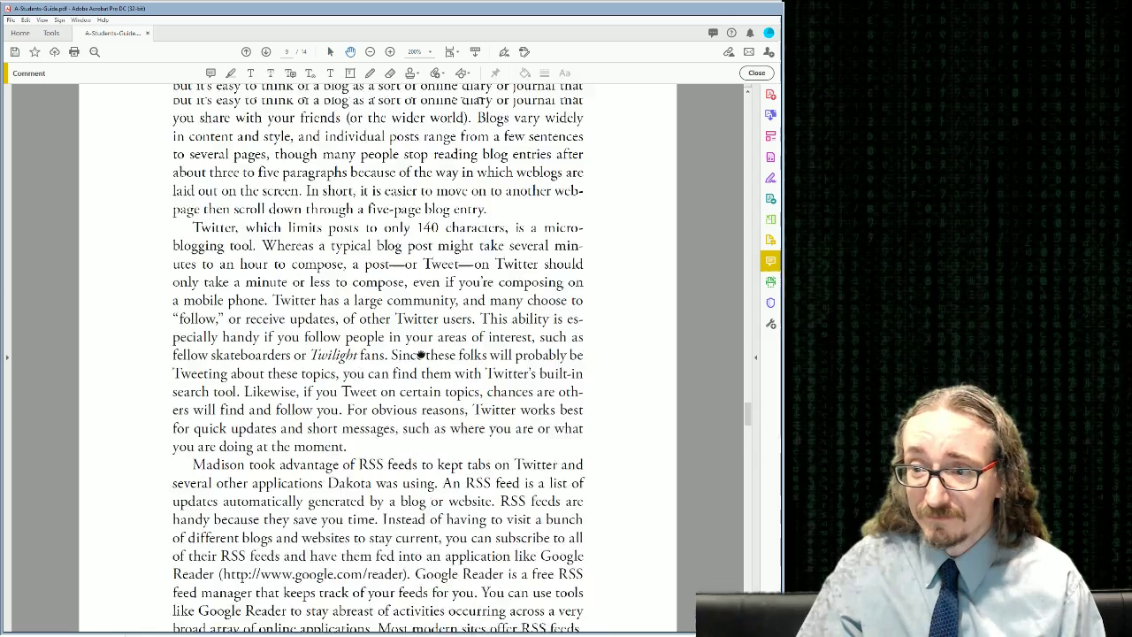
Step: Switch to the Google Slides presentation and go back through the slides from Drafting Tools to Planning and Collaborating
key("h")
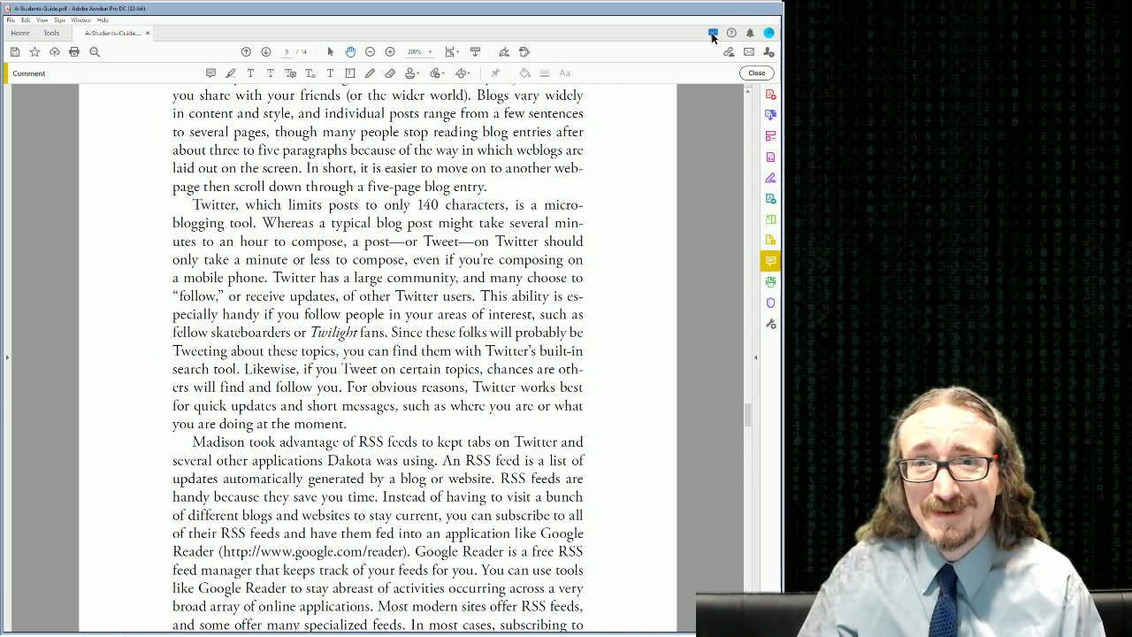
key("alt+Tab")
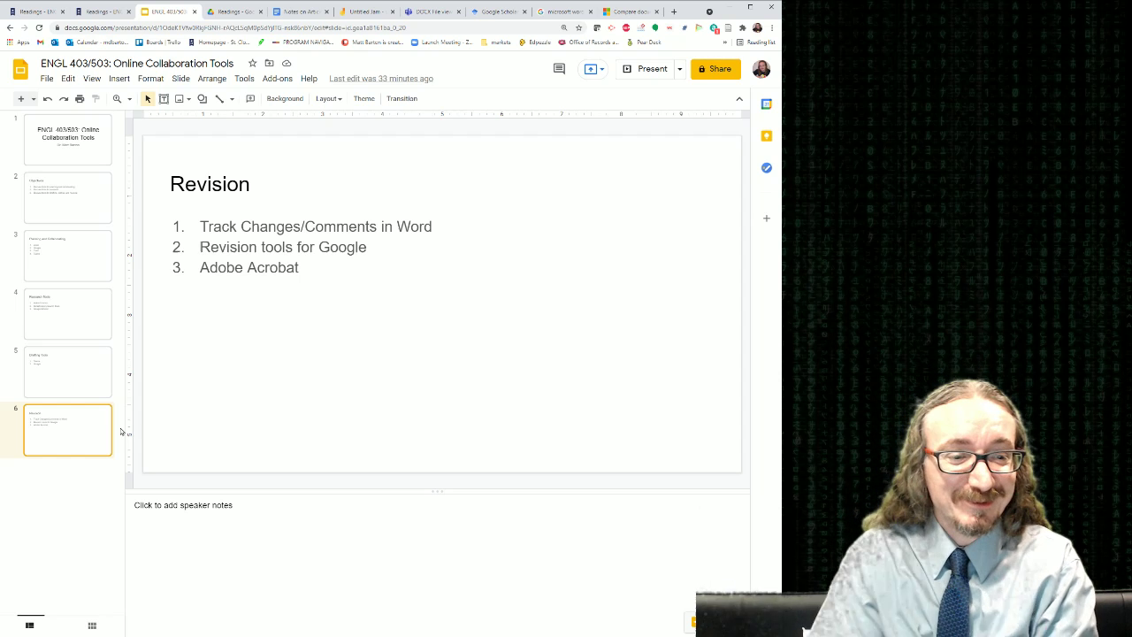
left_click(71, 385)
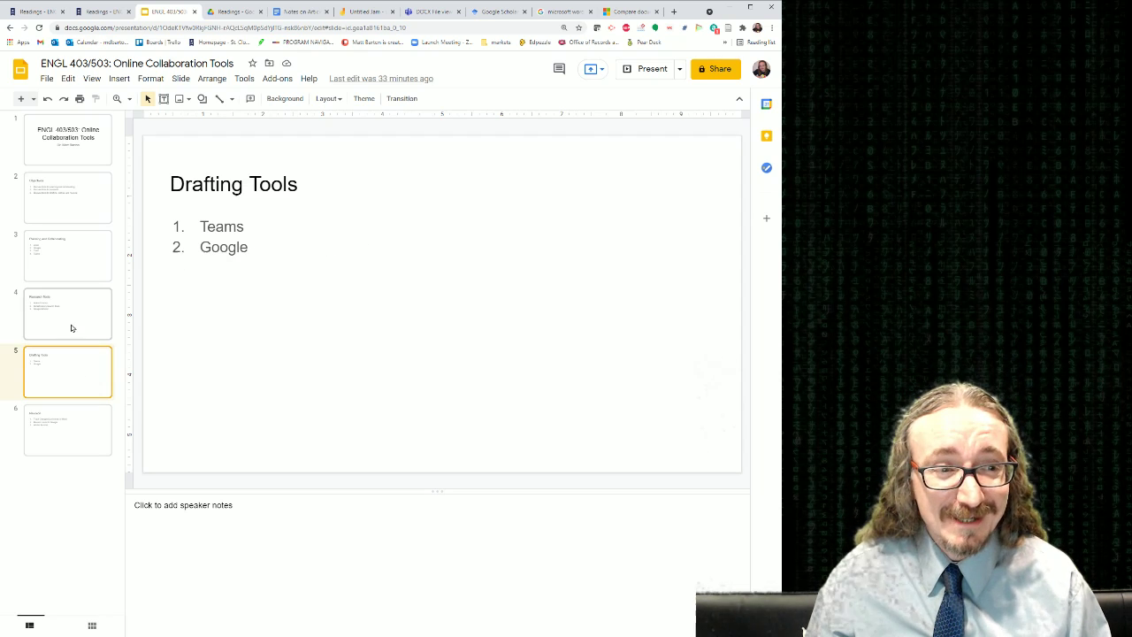
left_click(71, 327)
left_click(78, 250)
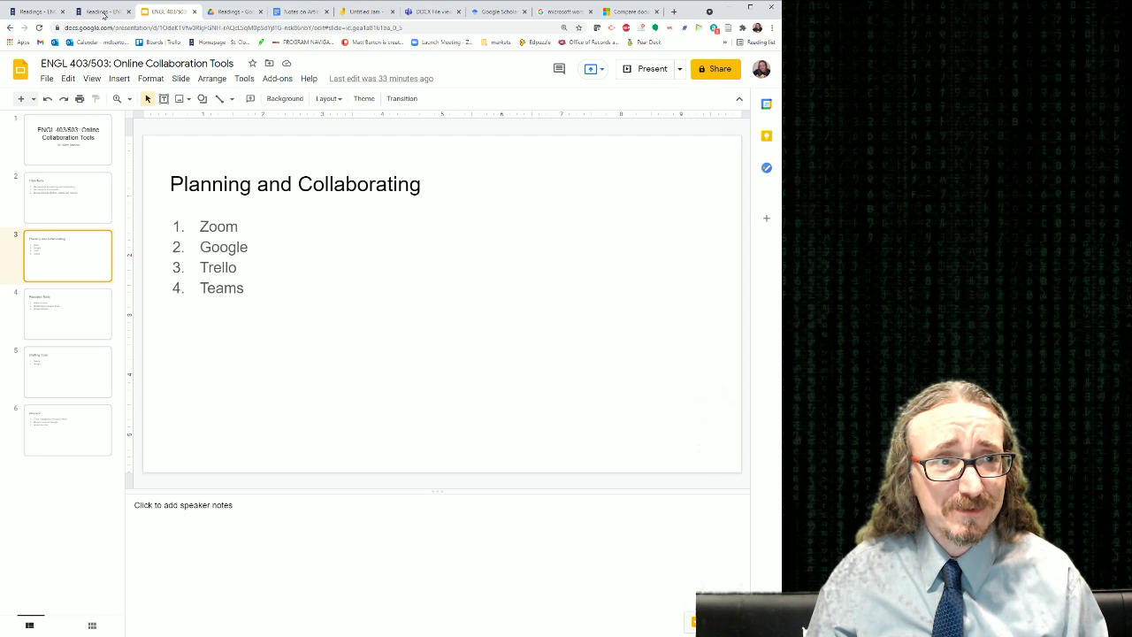
Step: In the course site's administration, open the group management page, view the members of Group 1 and close the member list
left_click(37, 11)
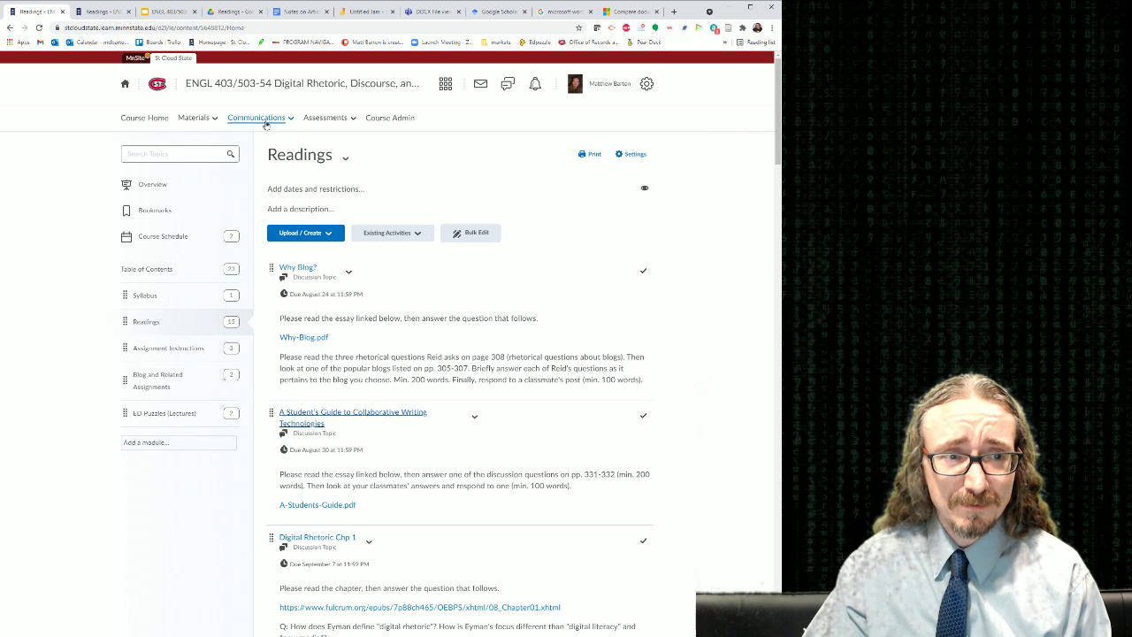
left_click(404, 121)
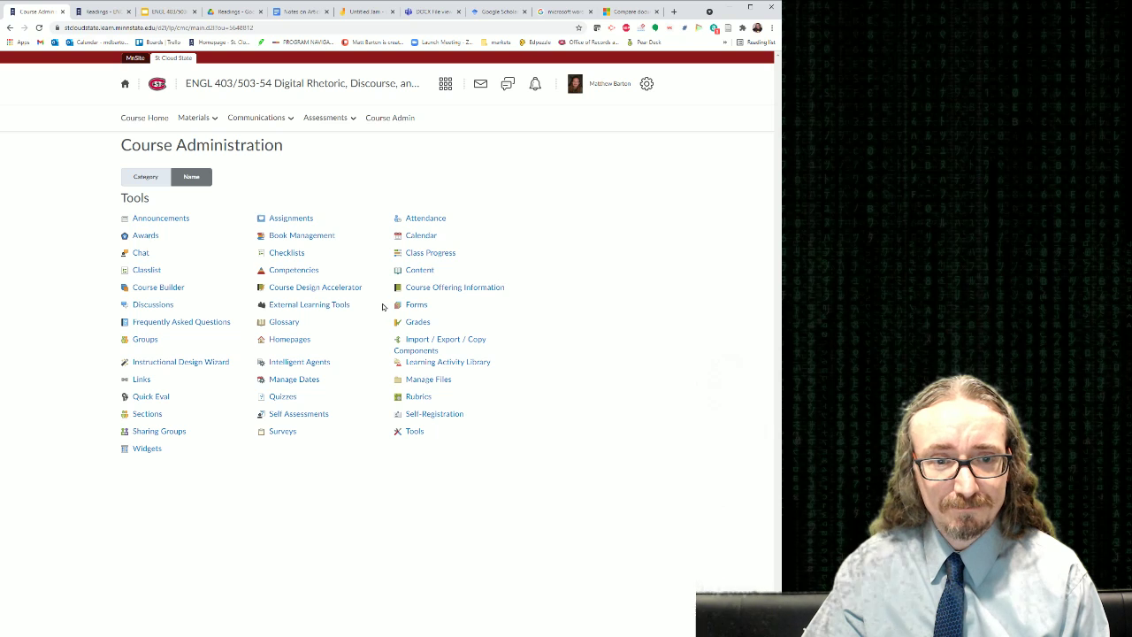
left_click(149, 339)
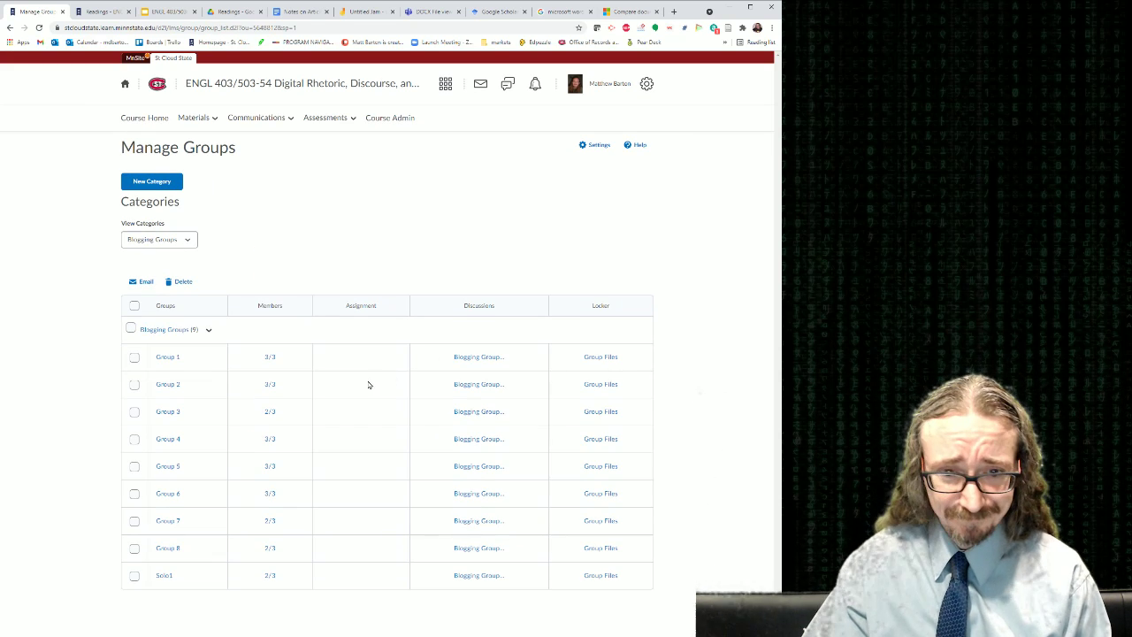
left_click(270, 357)
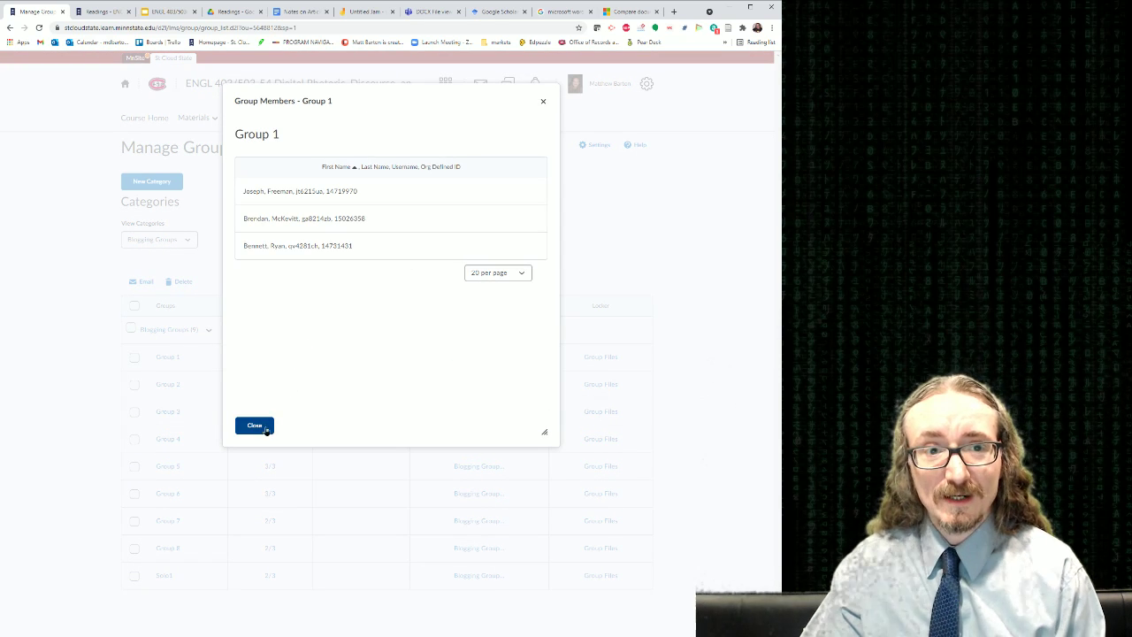
left_click(255, 425)
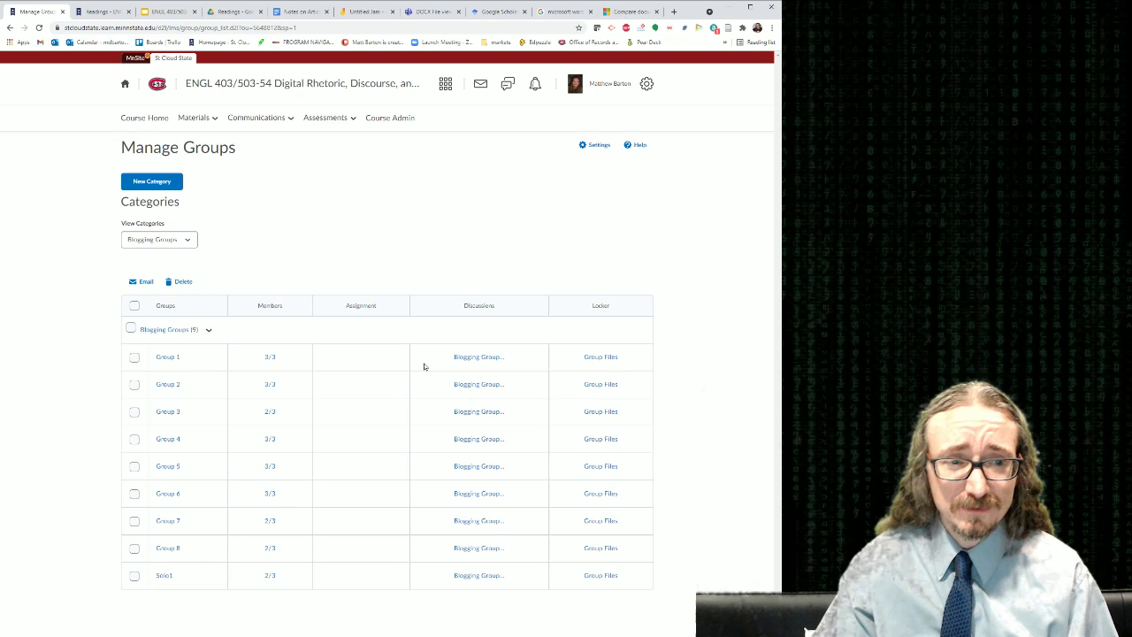
Step: Open the course discussions and examine the Group Discussion and Rough Drafts and Peer Reviews forums
left_click(258, 120)
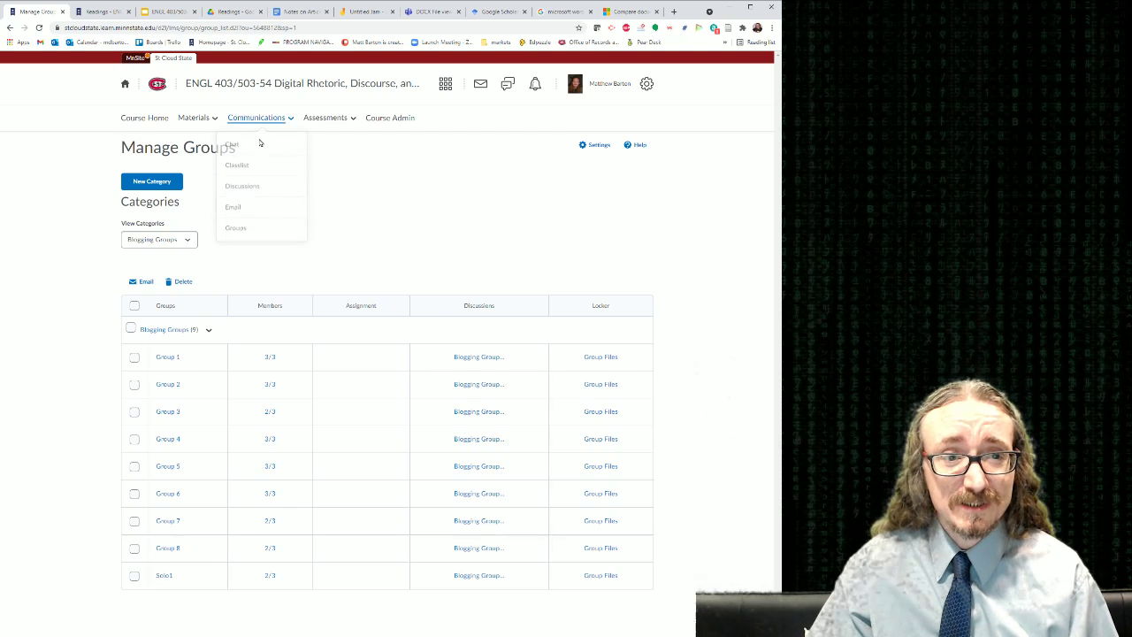
left_click(248, 188)
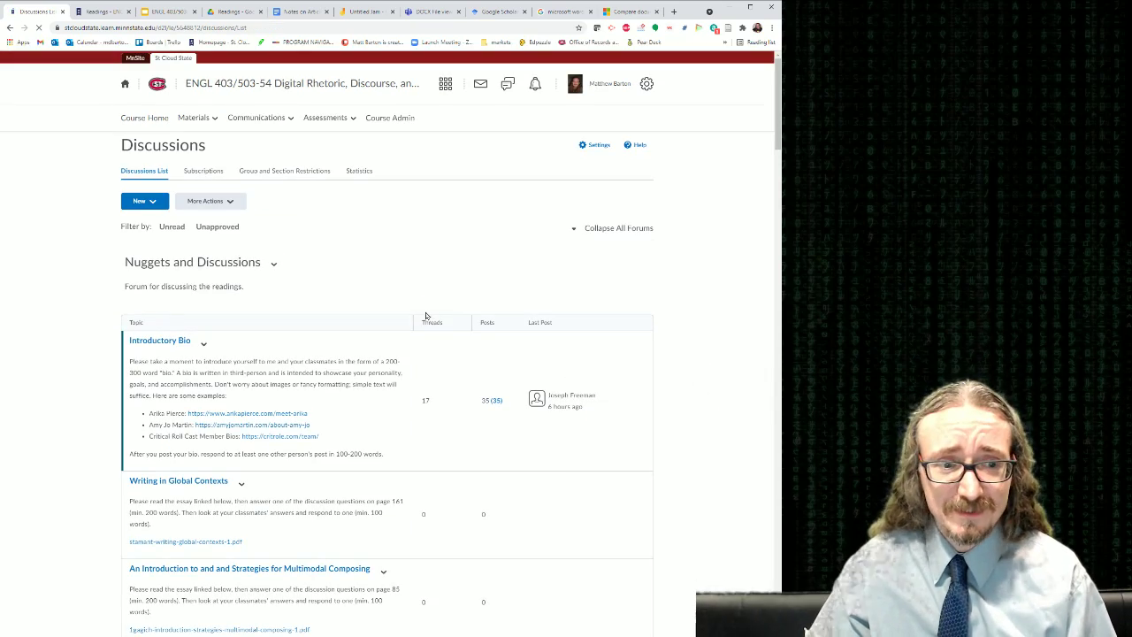
scroll(416, 311, "down", 15)
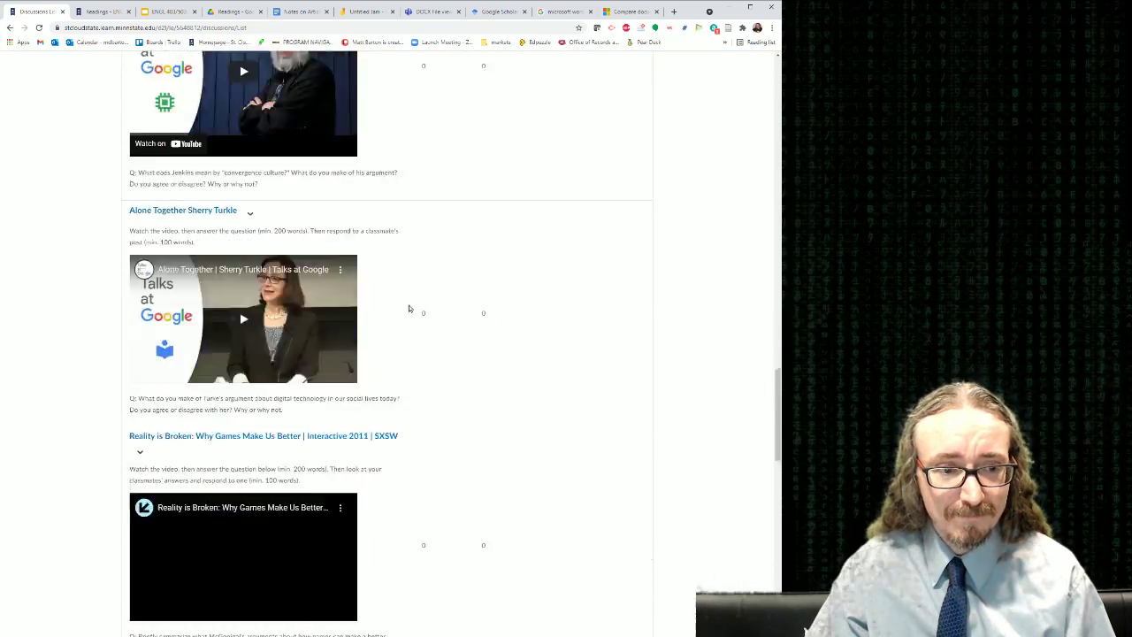
scroll(410, 308, "down", 10)
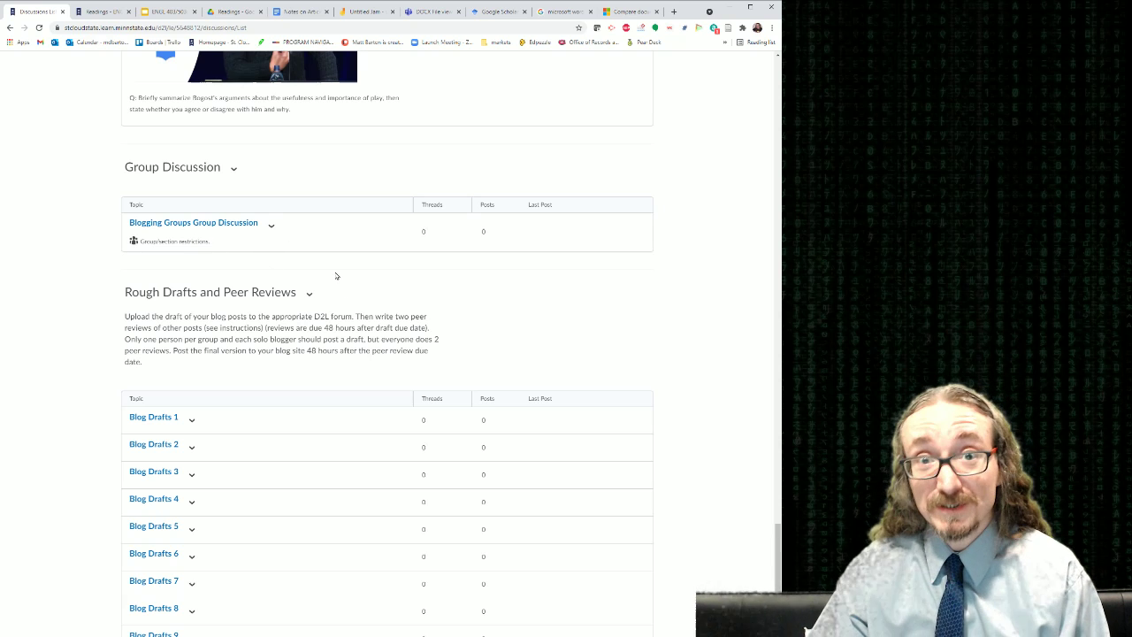
scroll(363, 274, "down", 2)
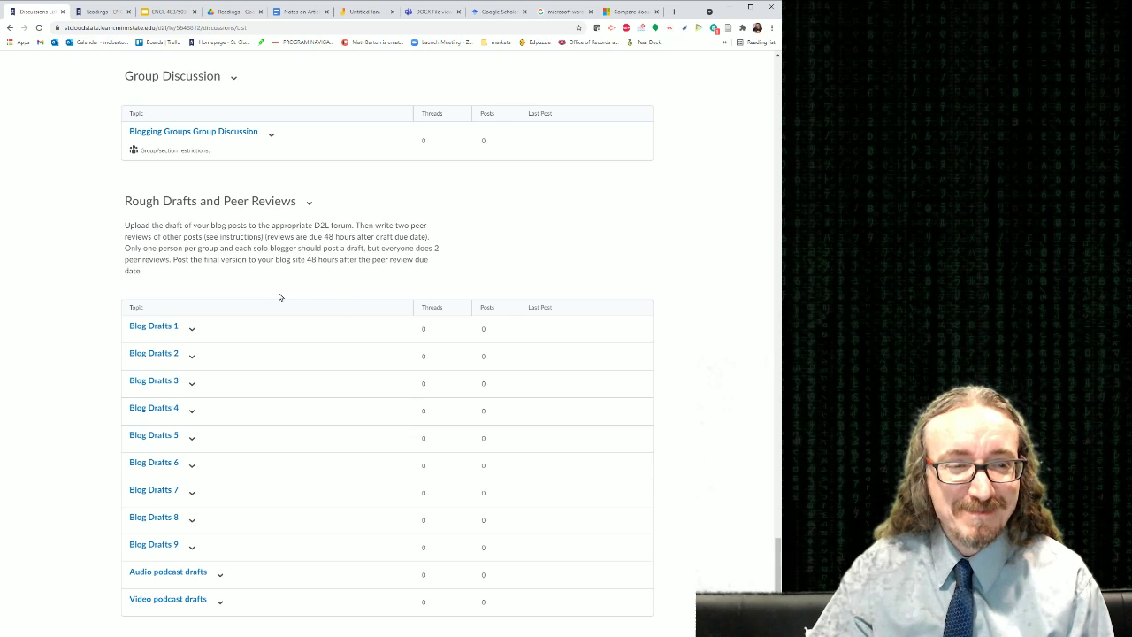
Step: Look back over the video discussion topics and return to the Online Collaboration Tools presentation
scroll(301, 336, "up", 10)
scroll(310, 326, "up", 3)
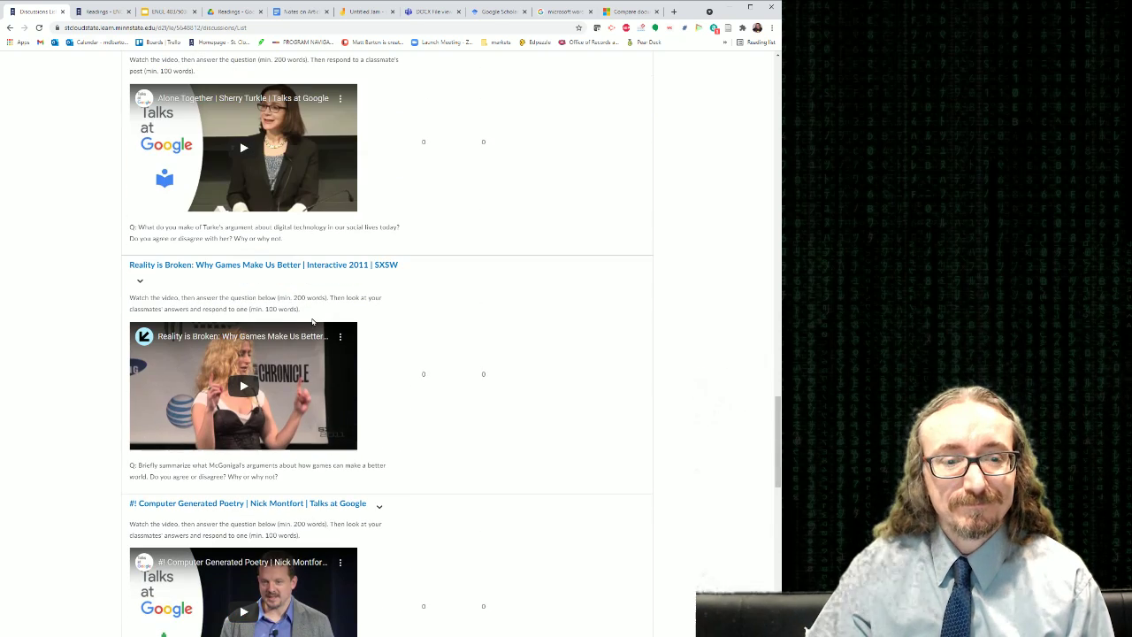
scroll(314, 318, "up", 8)
left_click(170, 12)
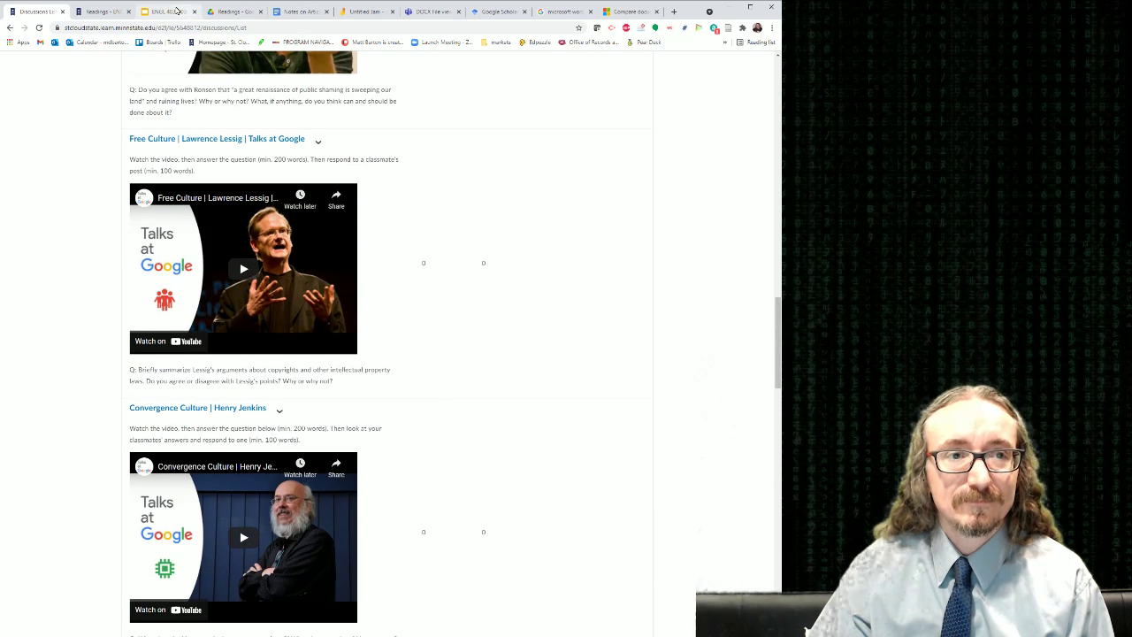